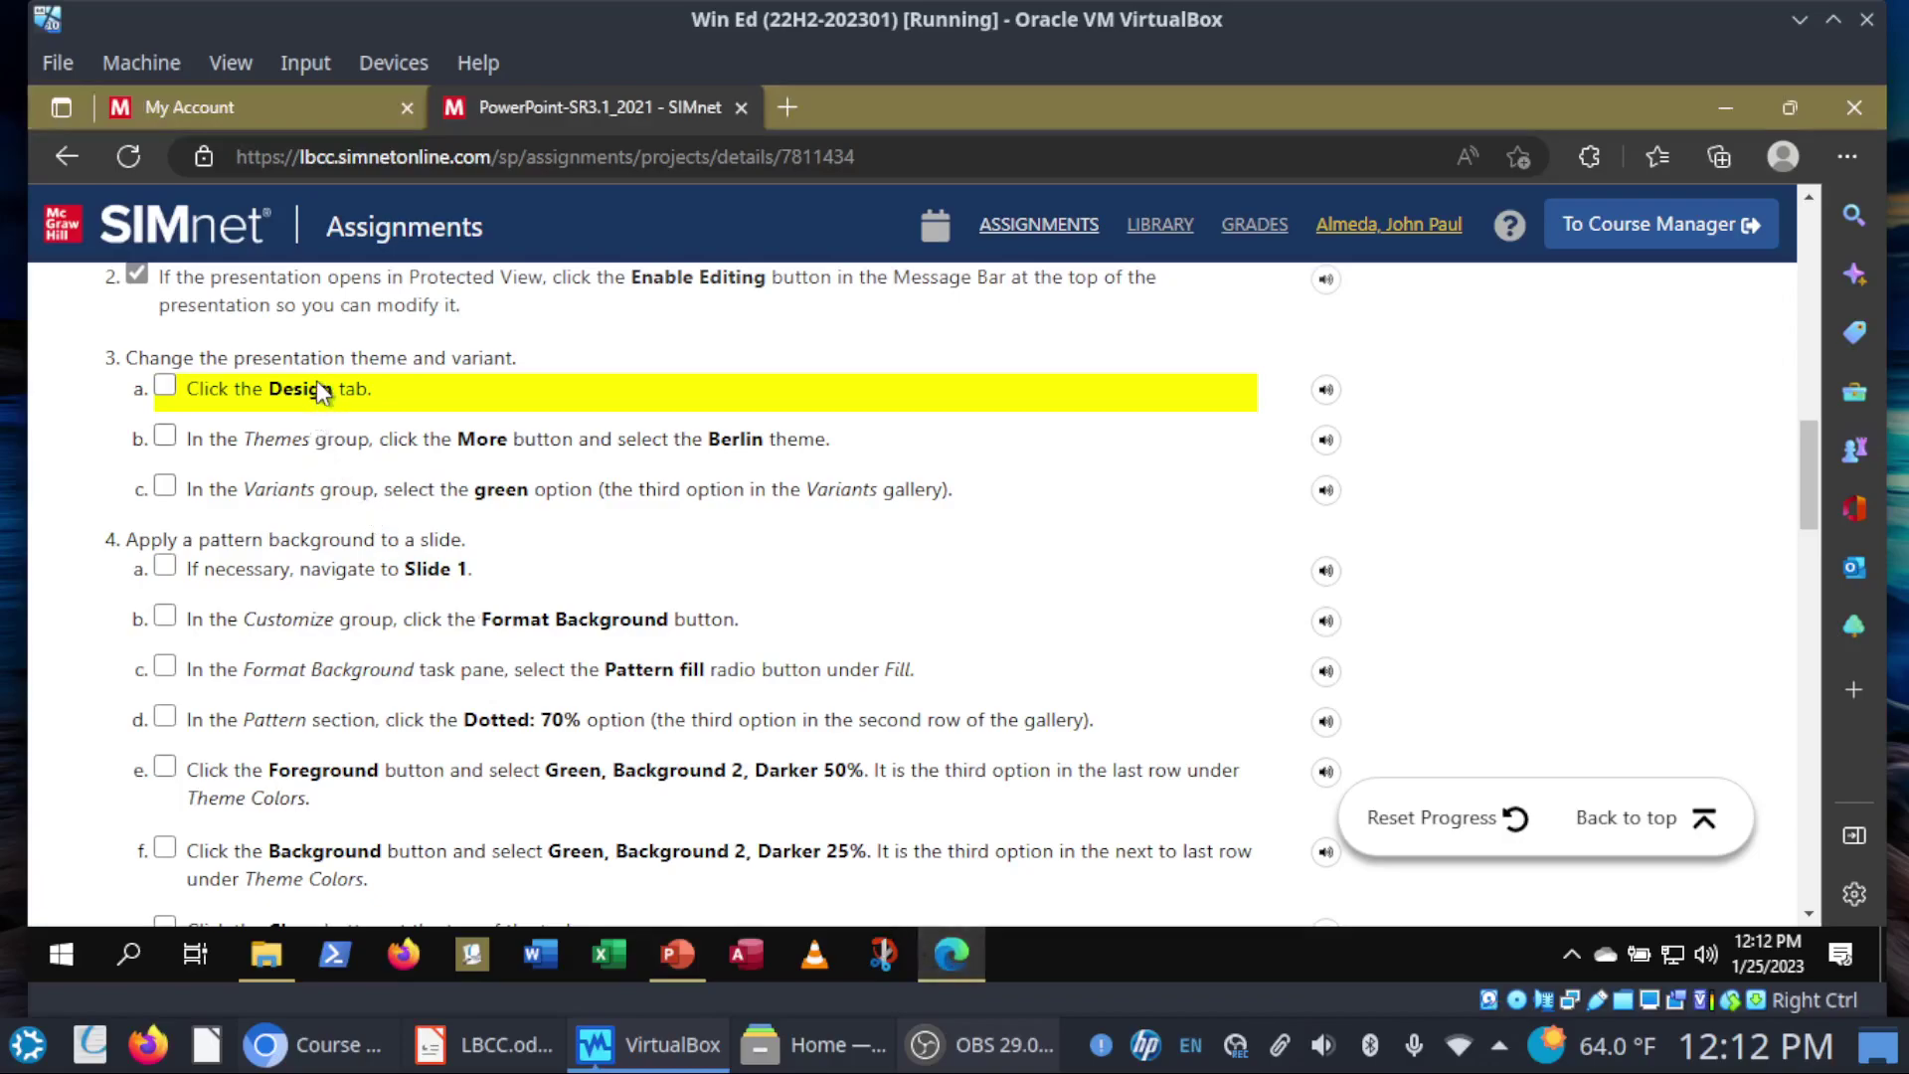
Step: Mark checklist step 3a complete, switch to PowerPoint and apply the Berlin theme with its green variant, closing the Designer pane
left_click(320, 391)
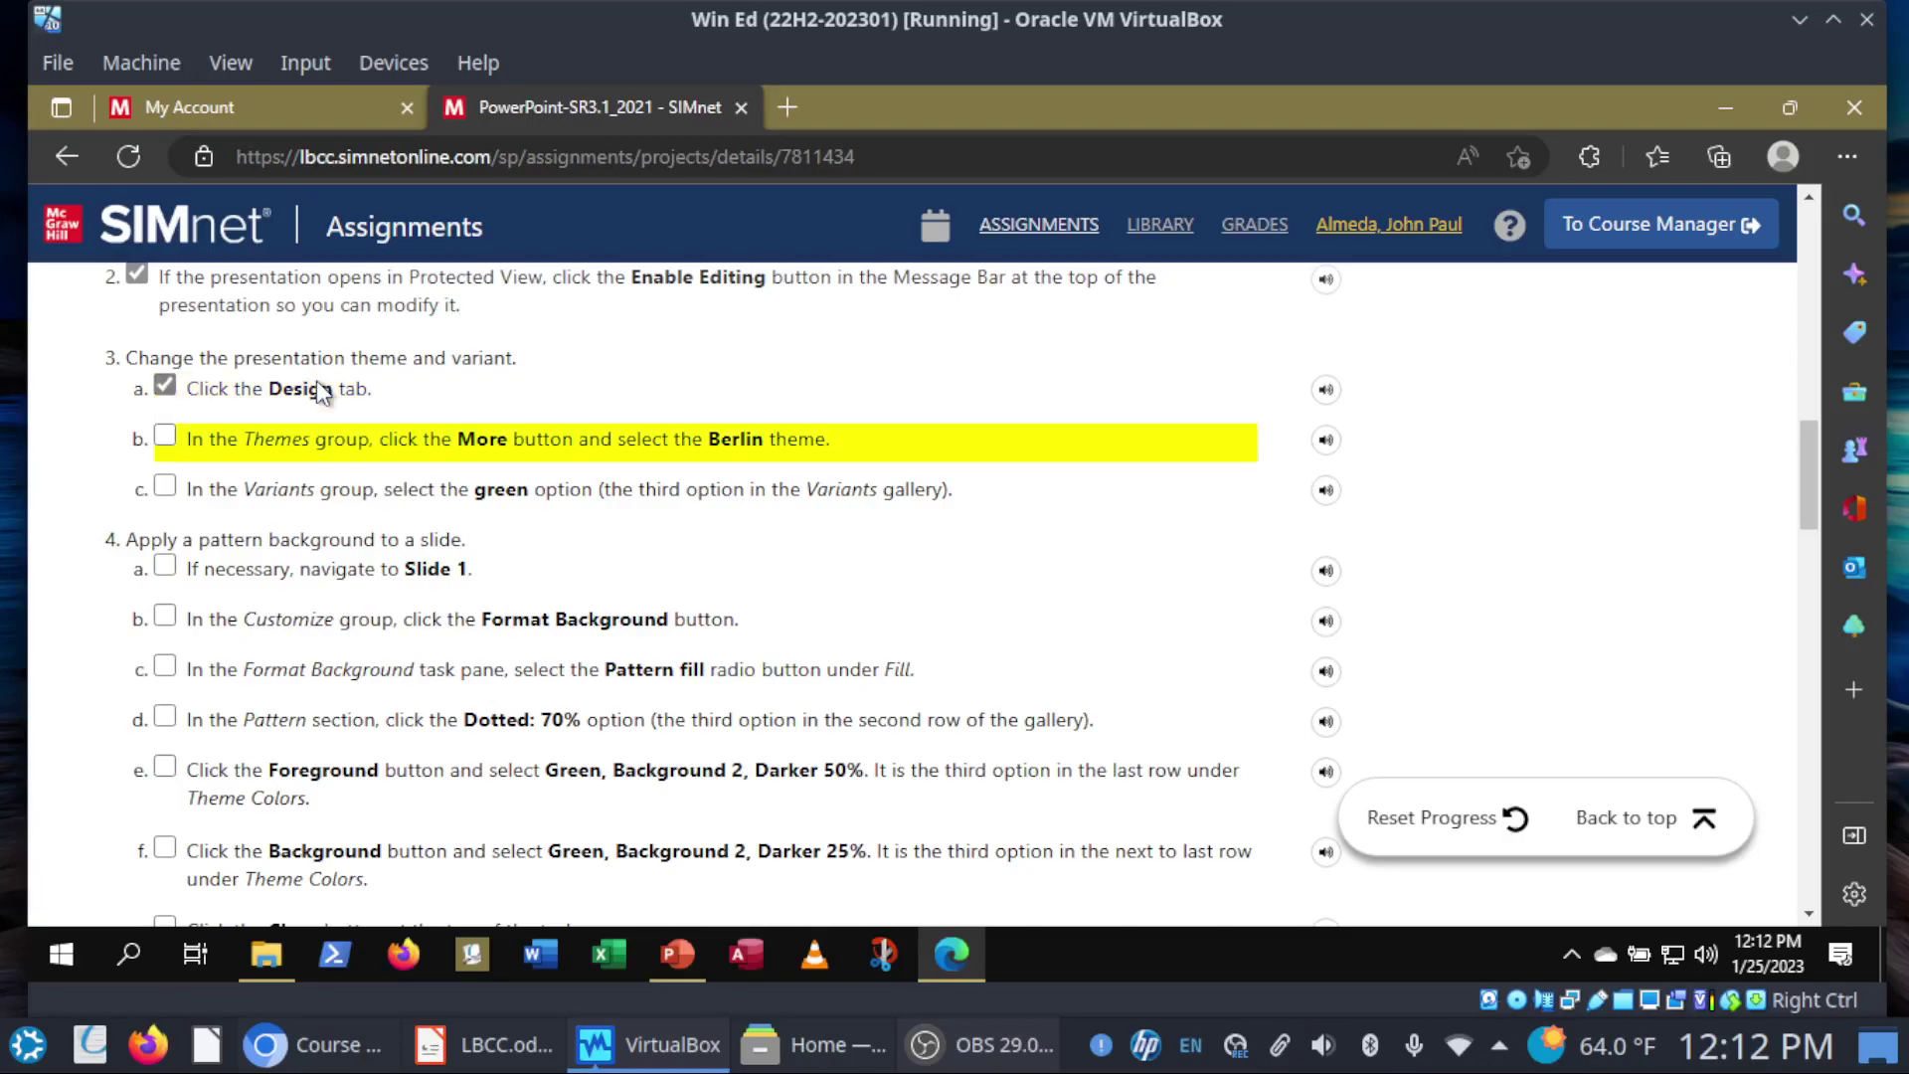
left_click(684, 962)
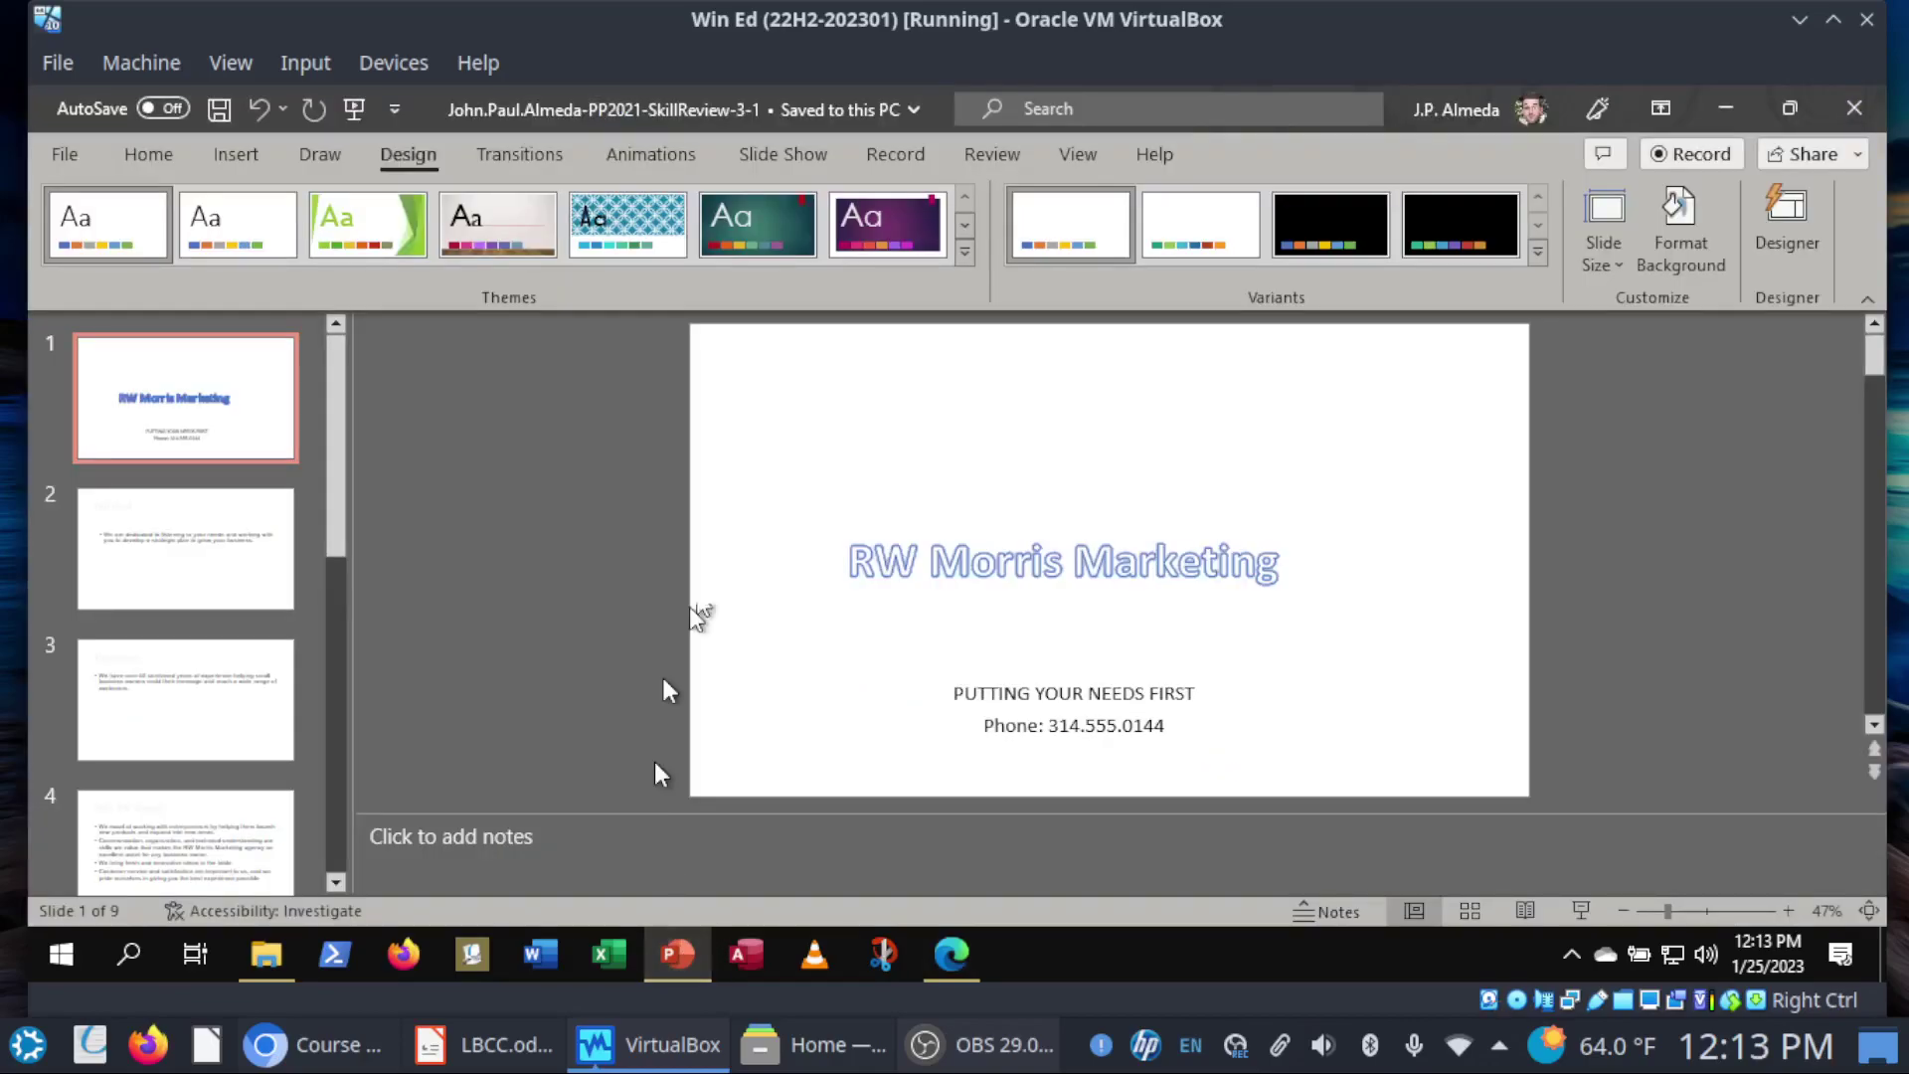
left_click(963, 257)
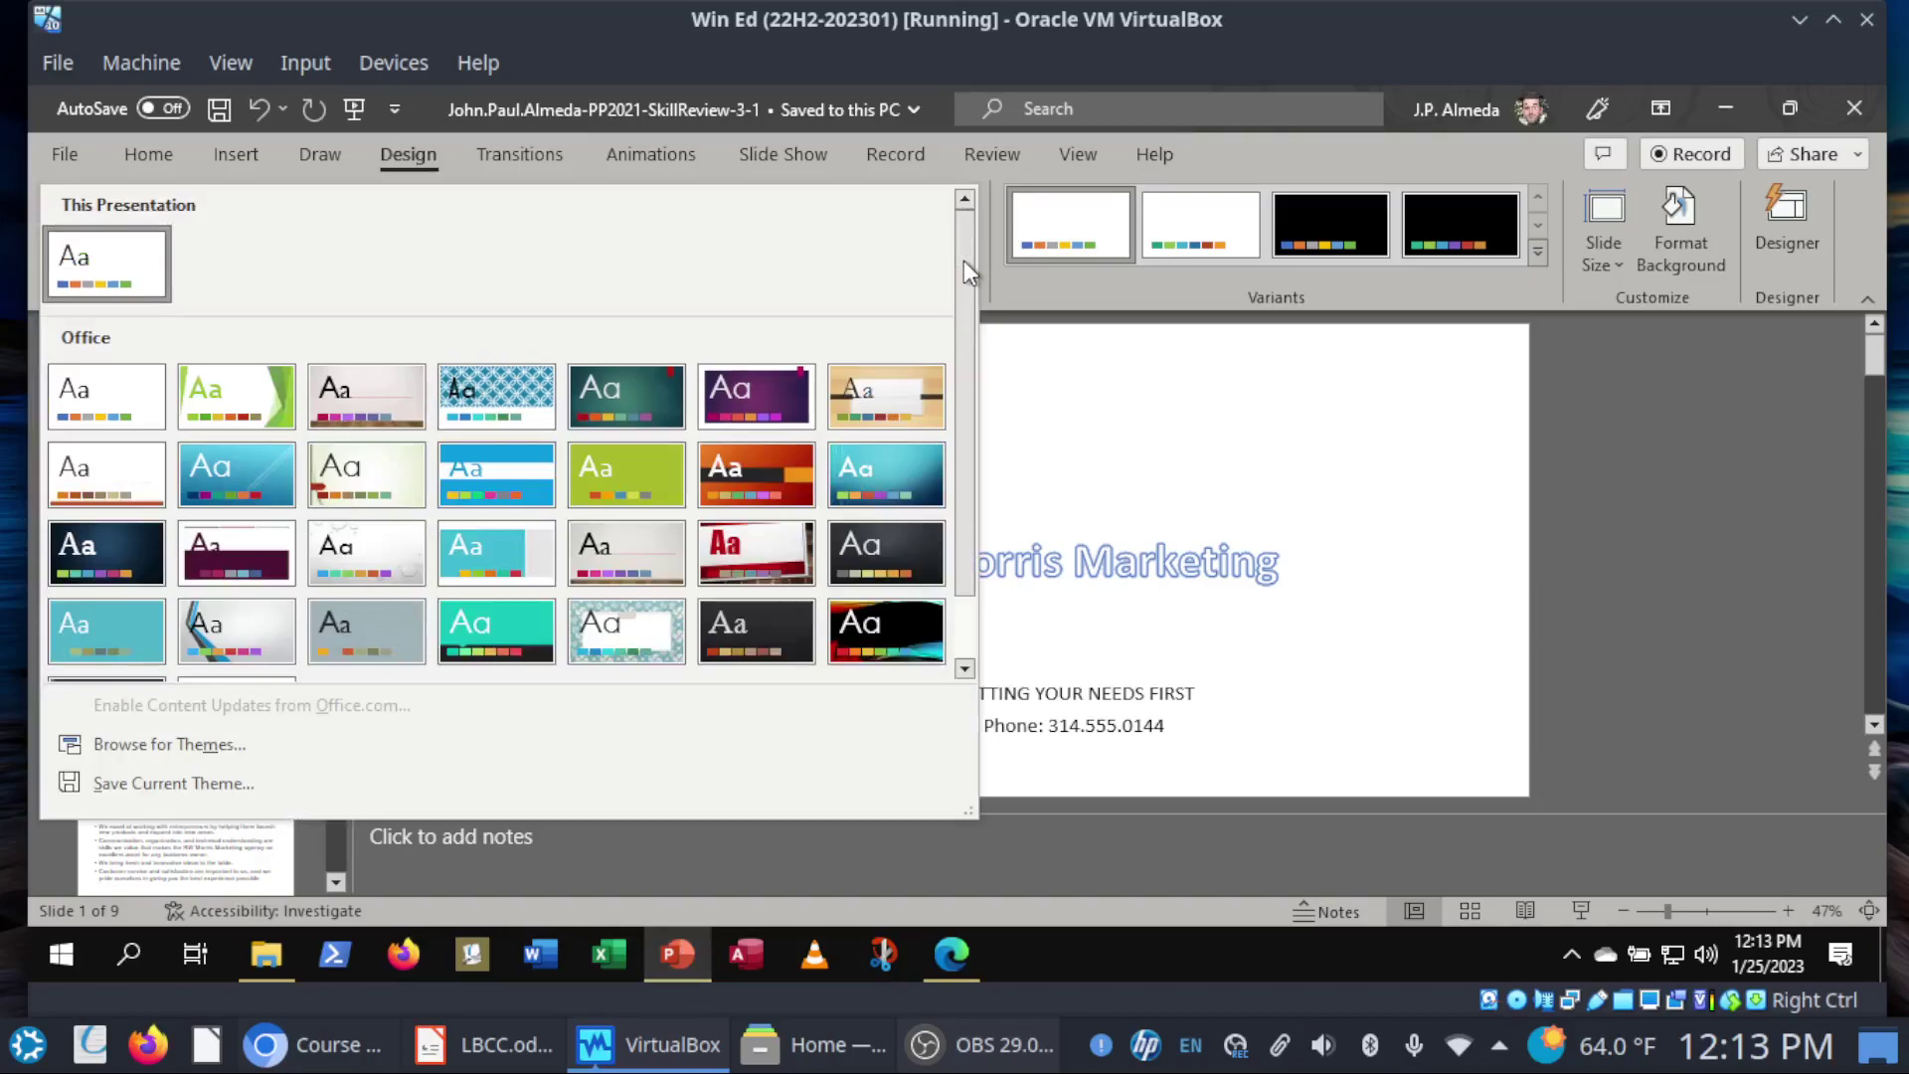
left_click(731, 468)
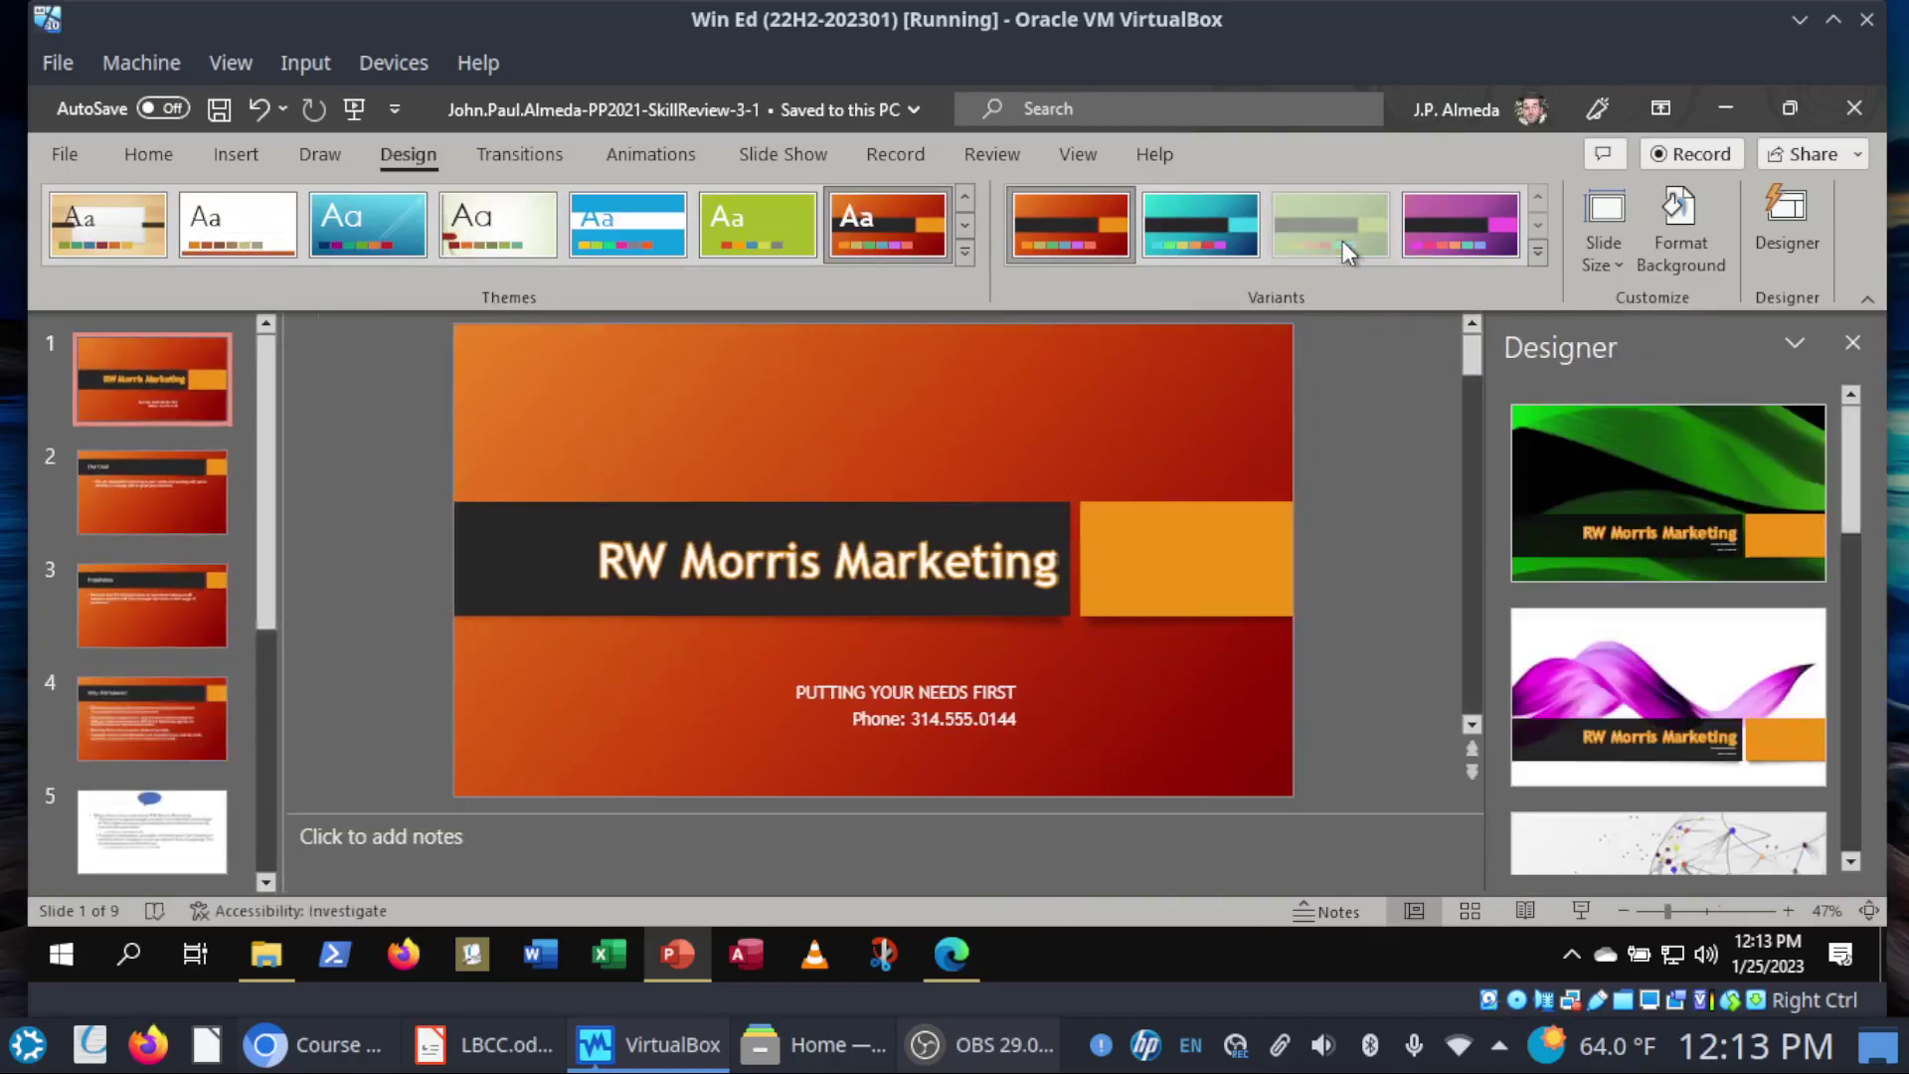
left_click(1342, 248)
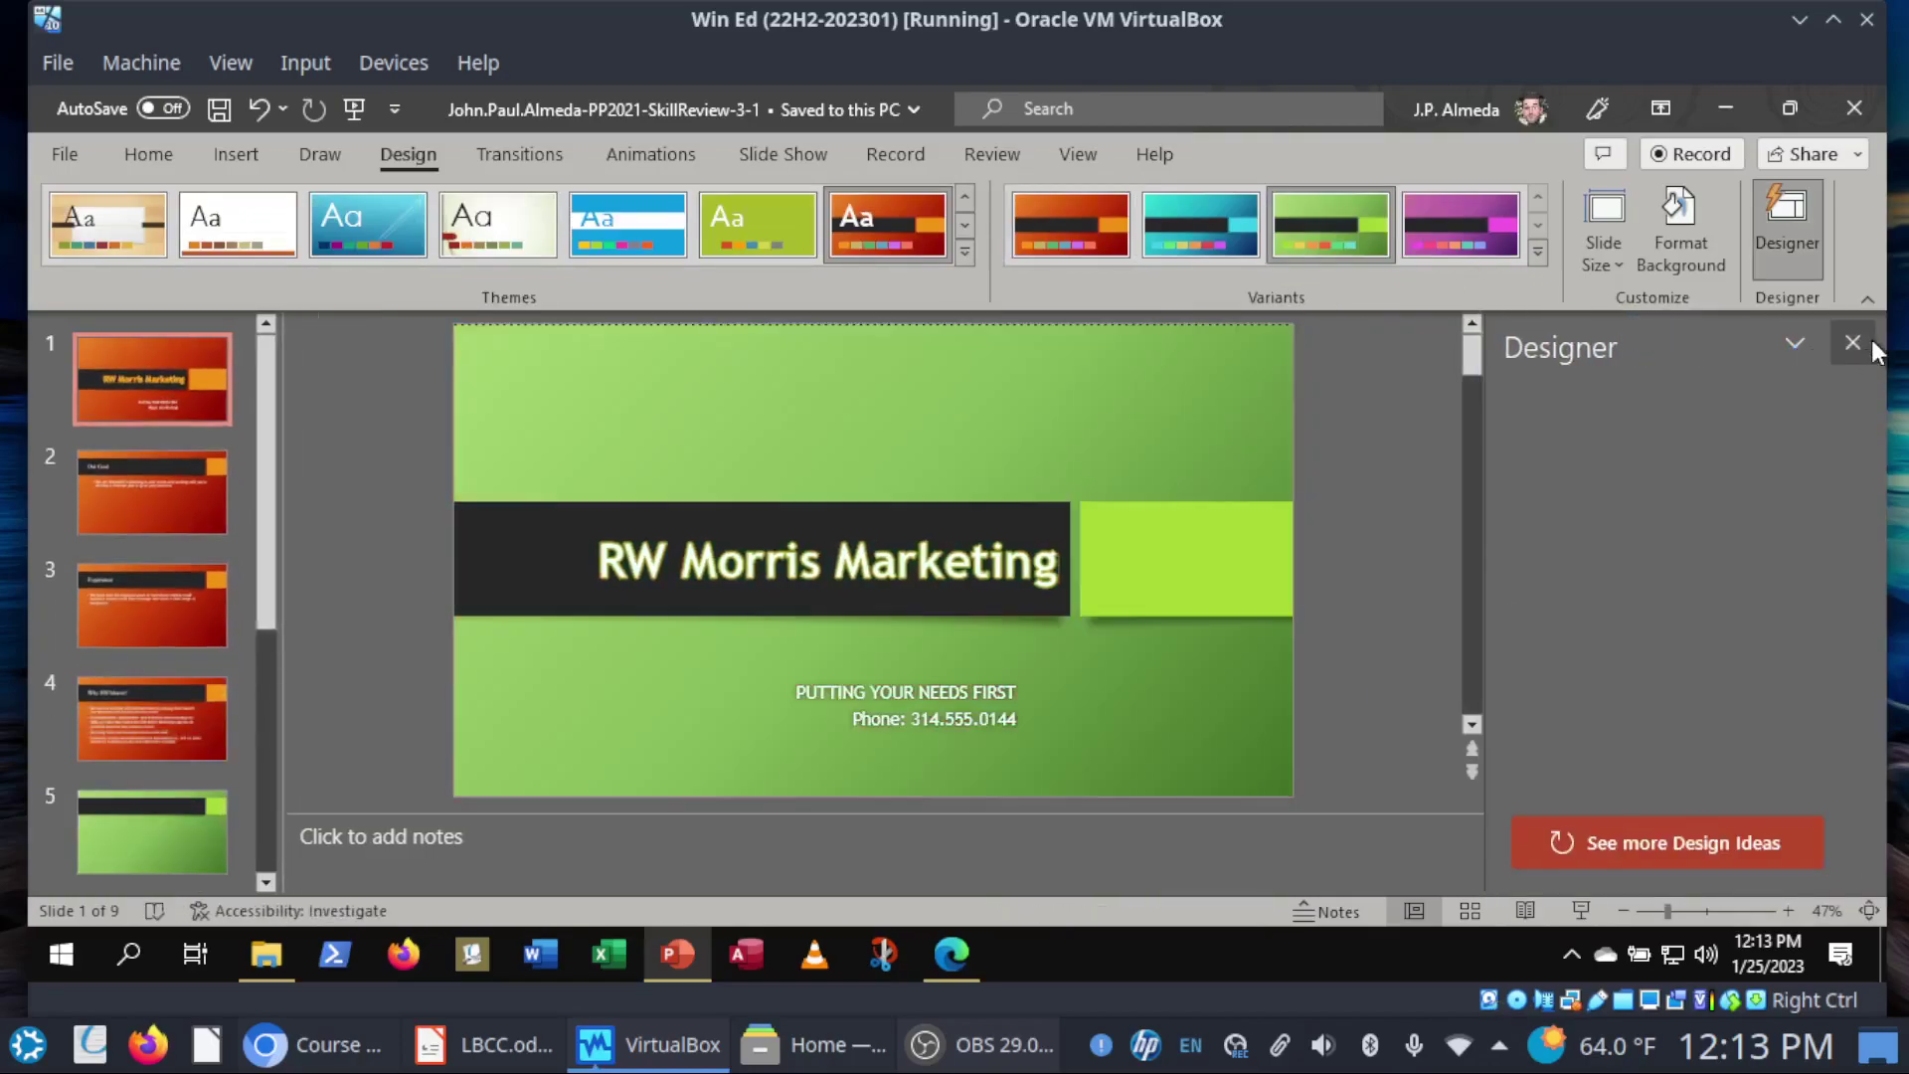
left_click(1865, 346)
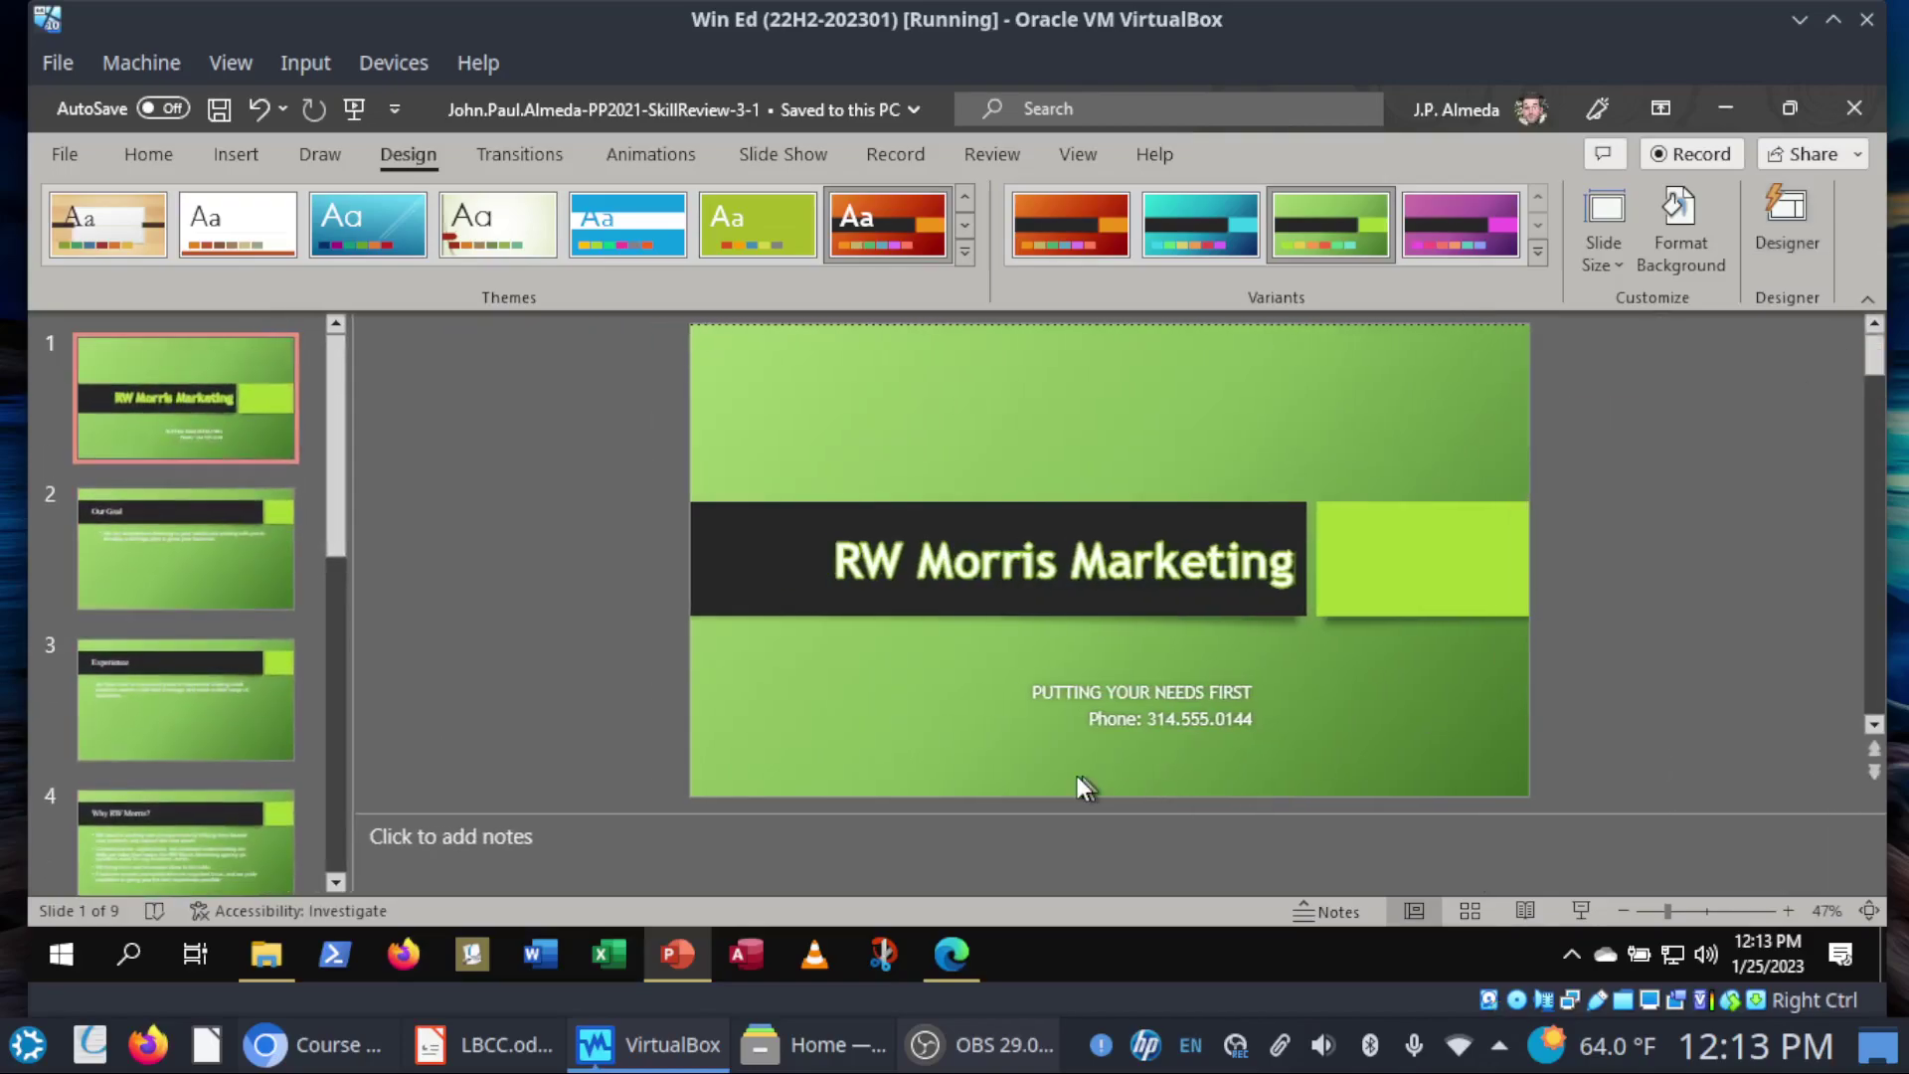
Step: Switch to the SIMnet assignment in Edge and mark steps 3b and 3c complete
left_click(952, 950)
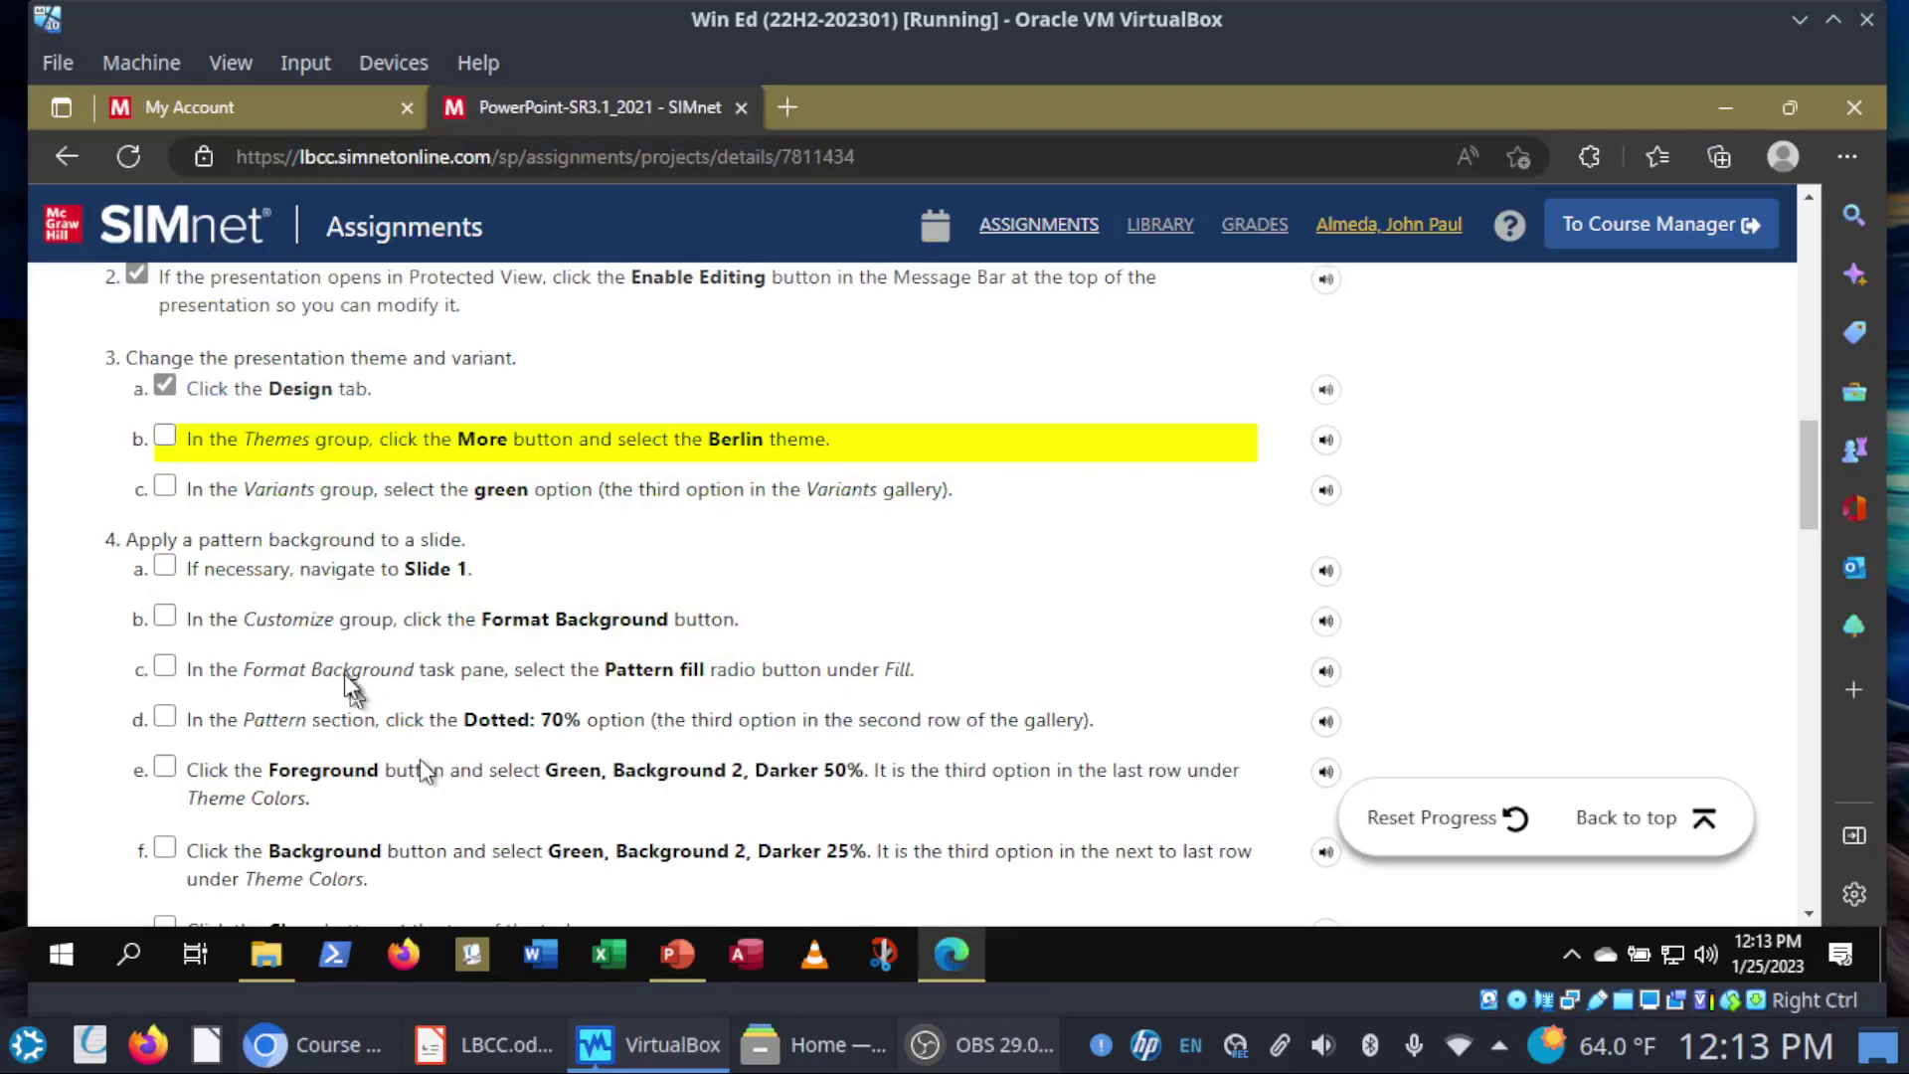
left_click(165, 437)
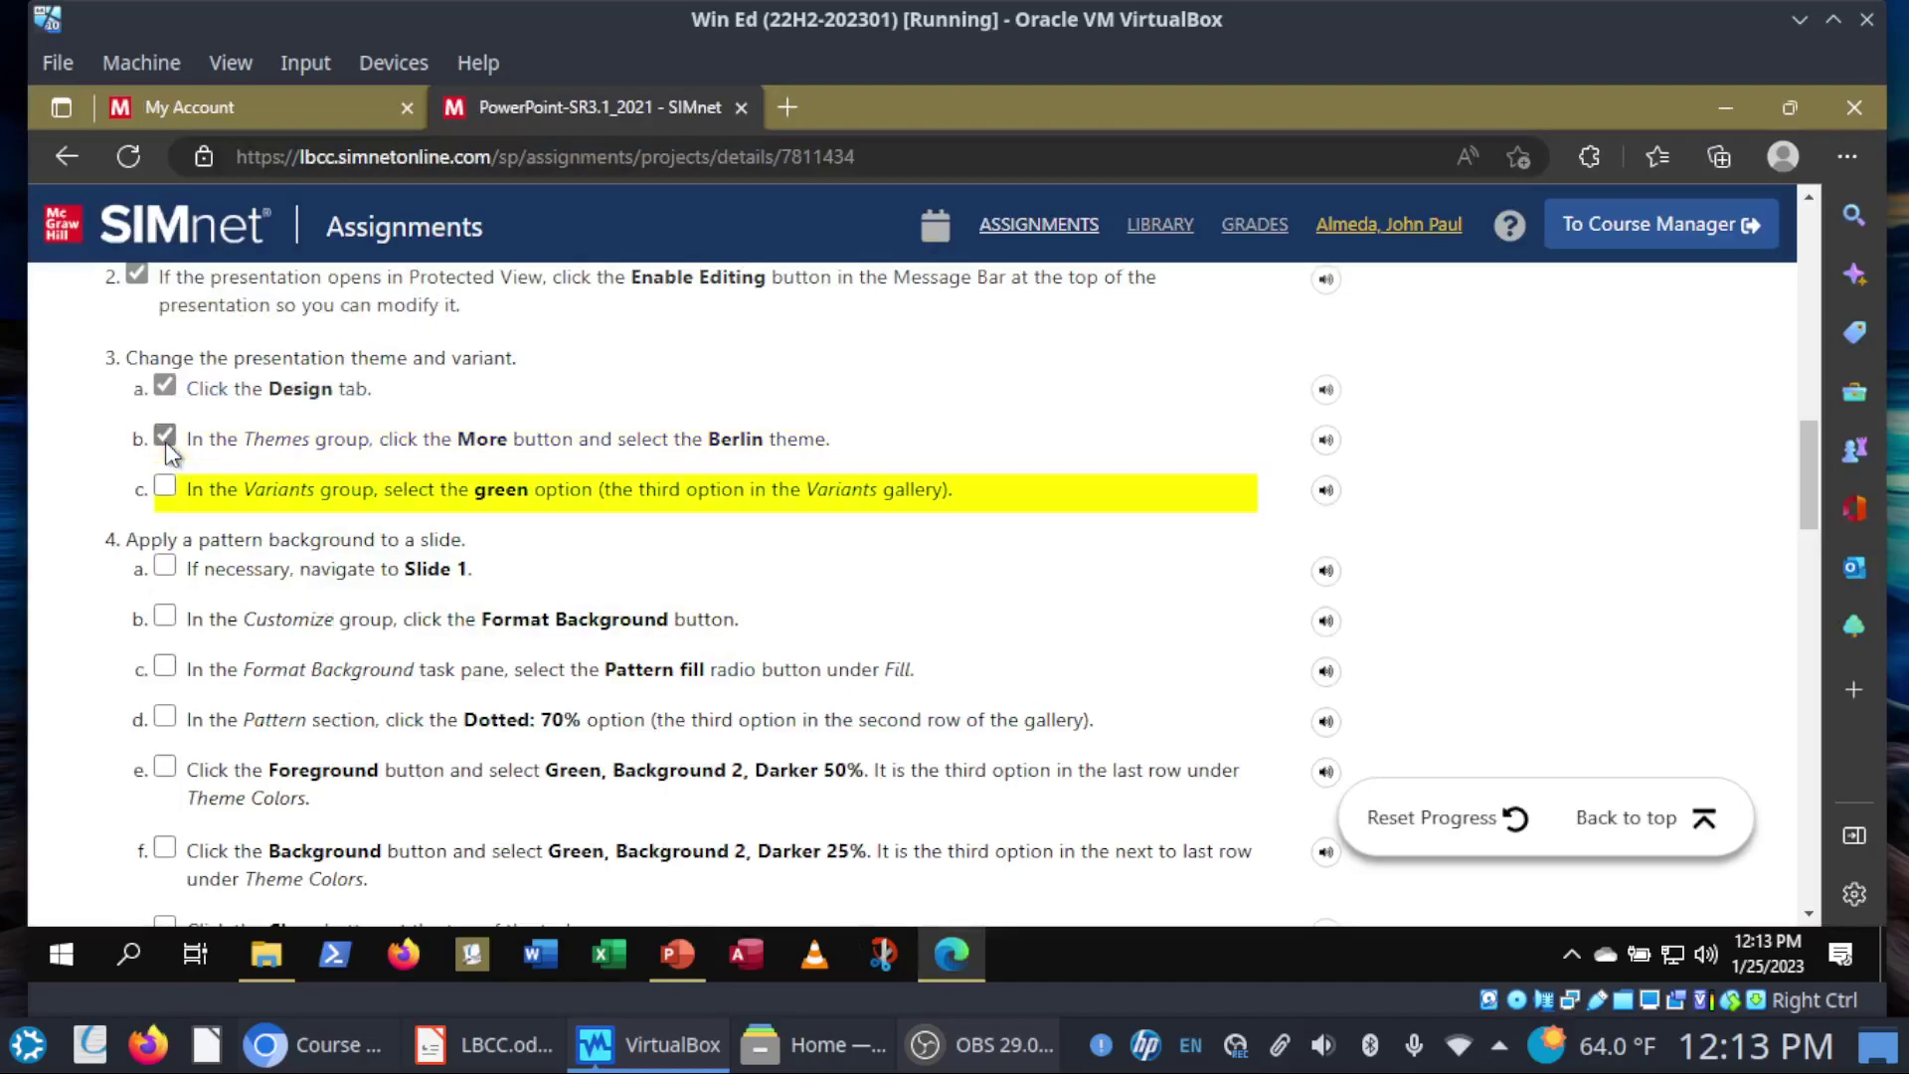
left_click(165, 486)
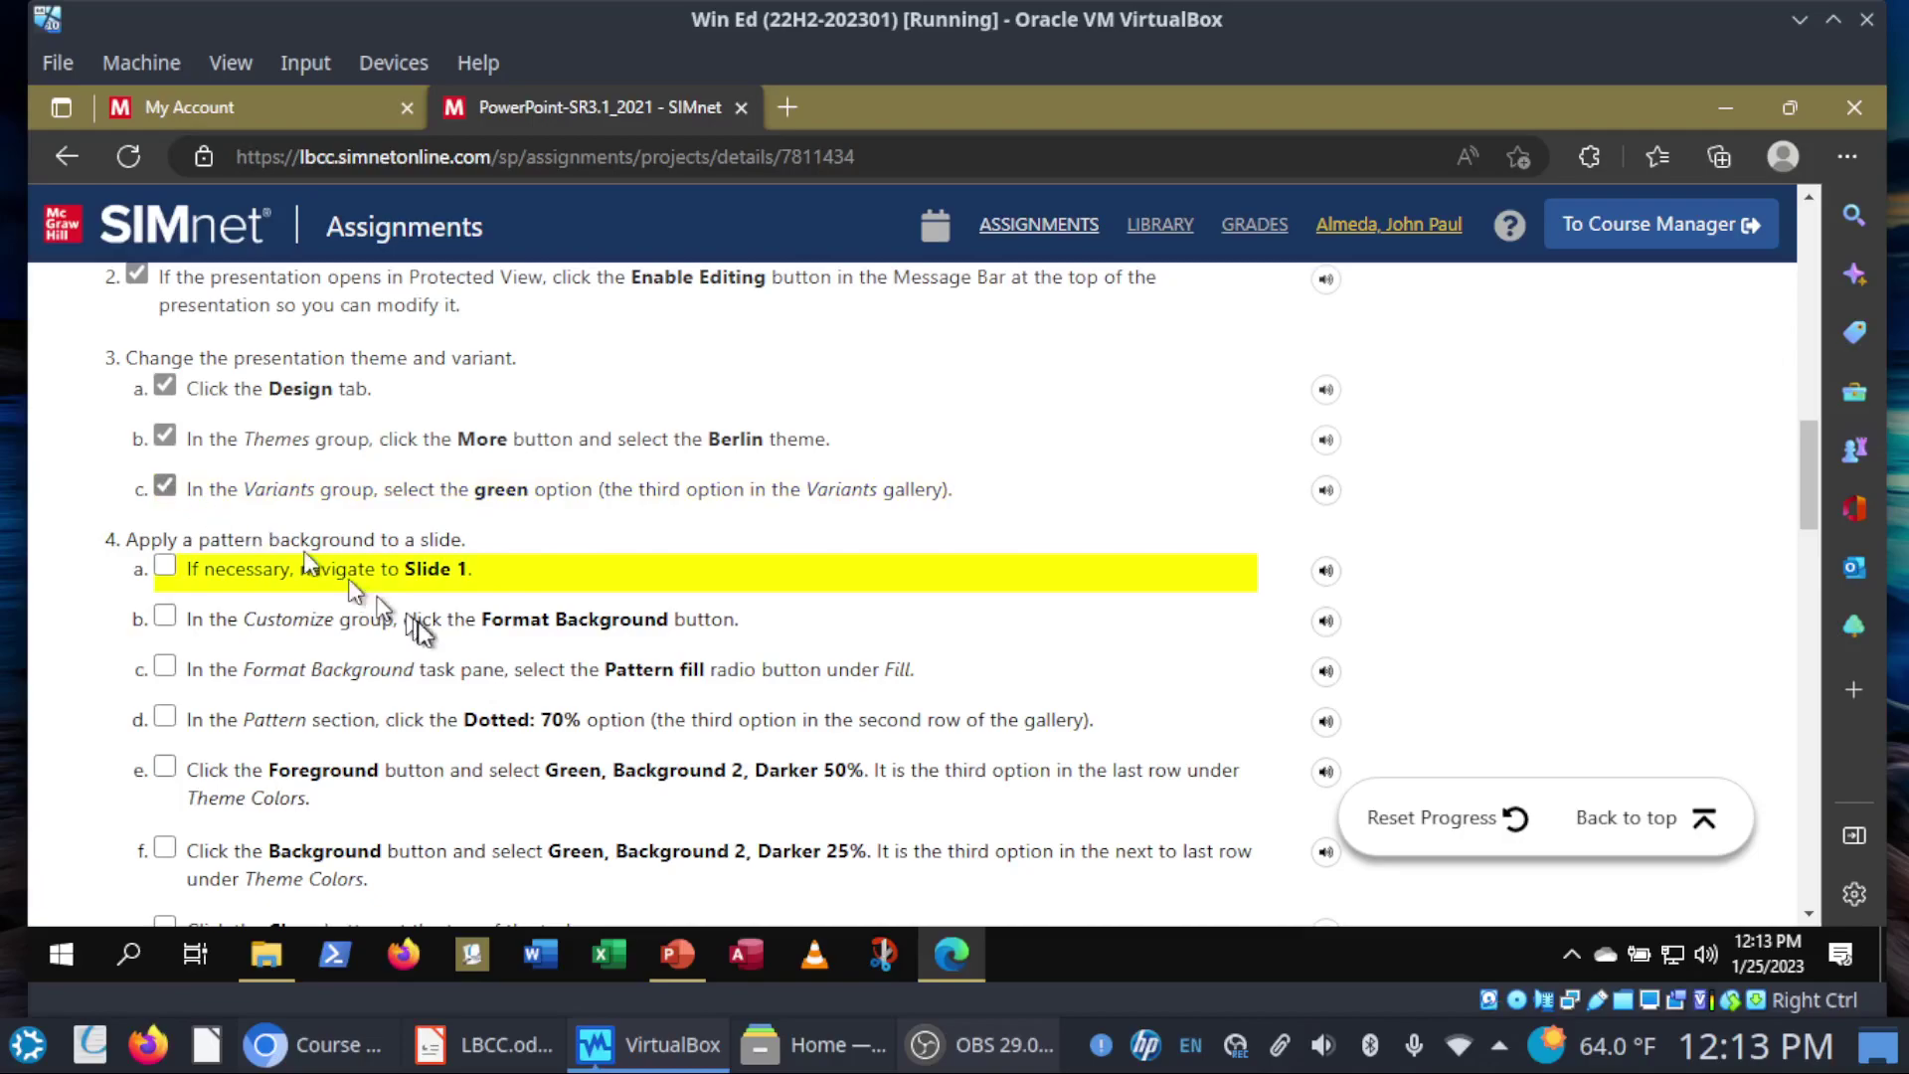
Step: Open the Format Background pane for slide 1 in PowerPoint, and mark steps 4a and 4b complete in the SIMnet checklist
left_click(678, 956)
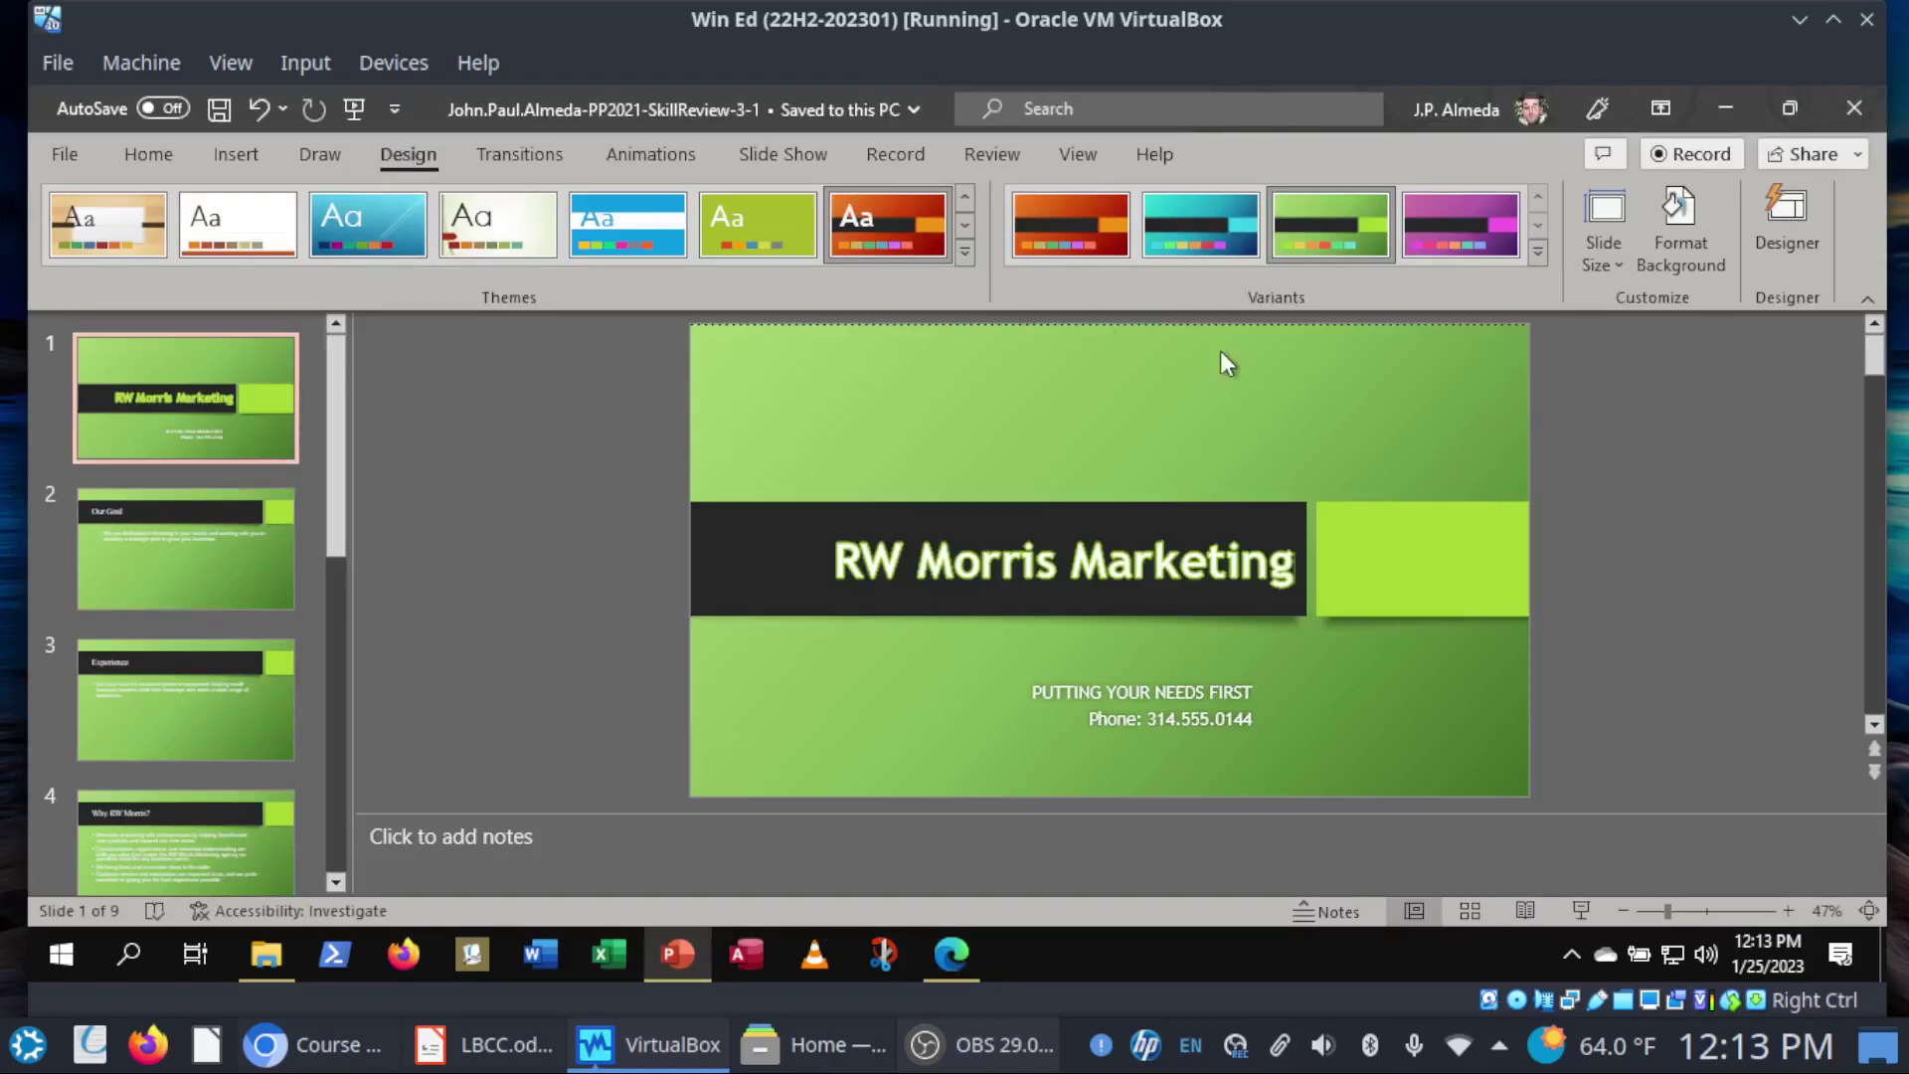
left_click(1712, 260)
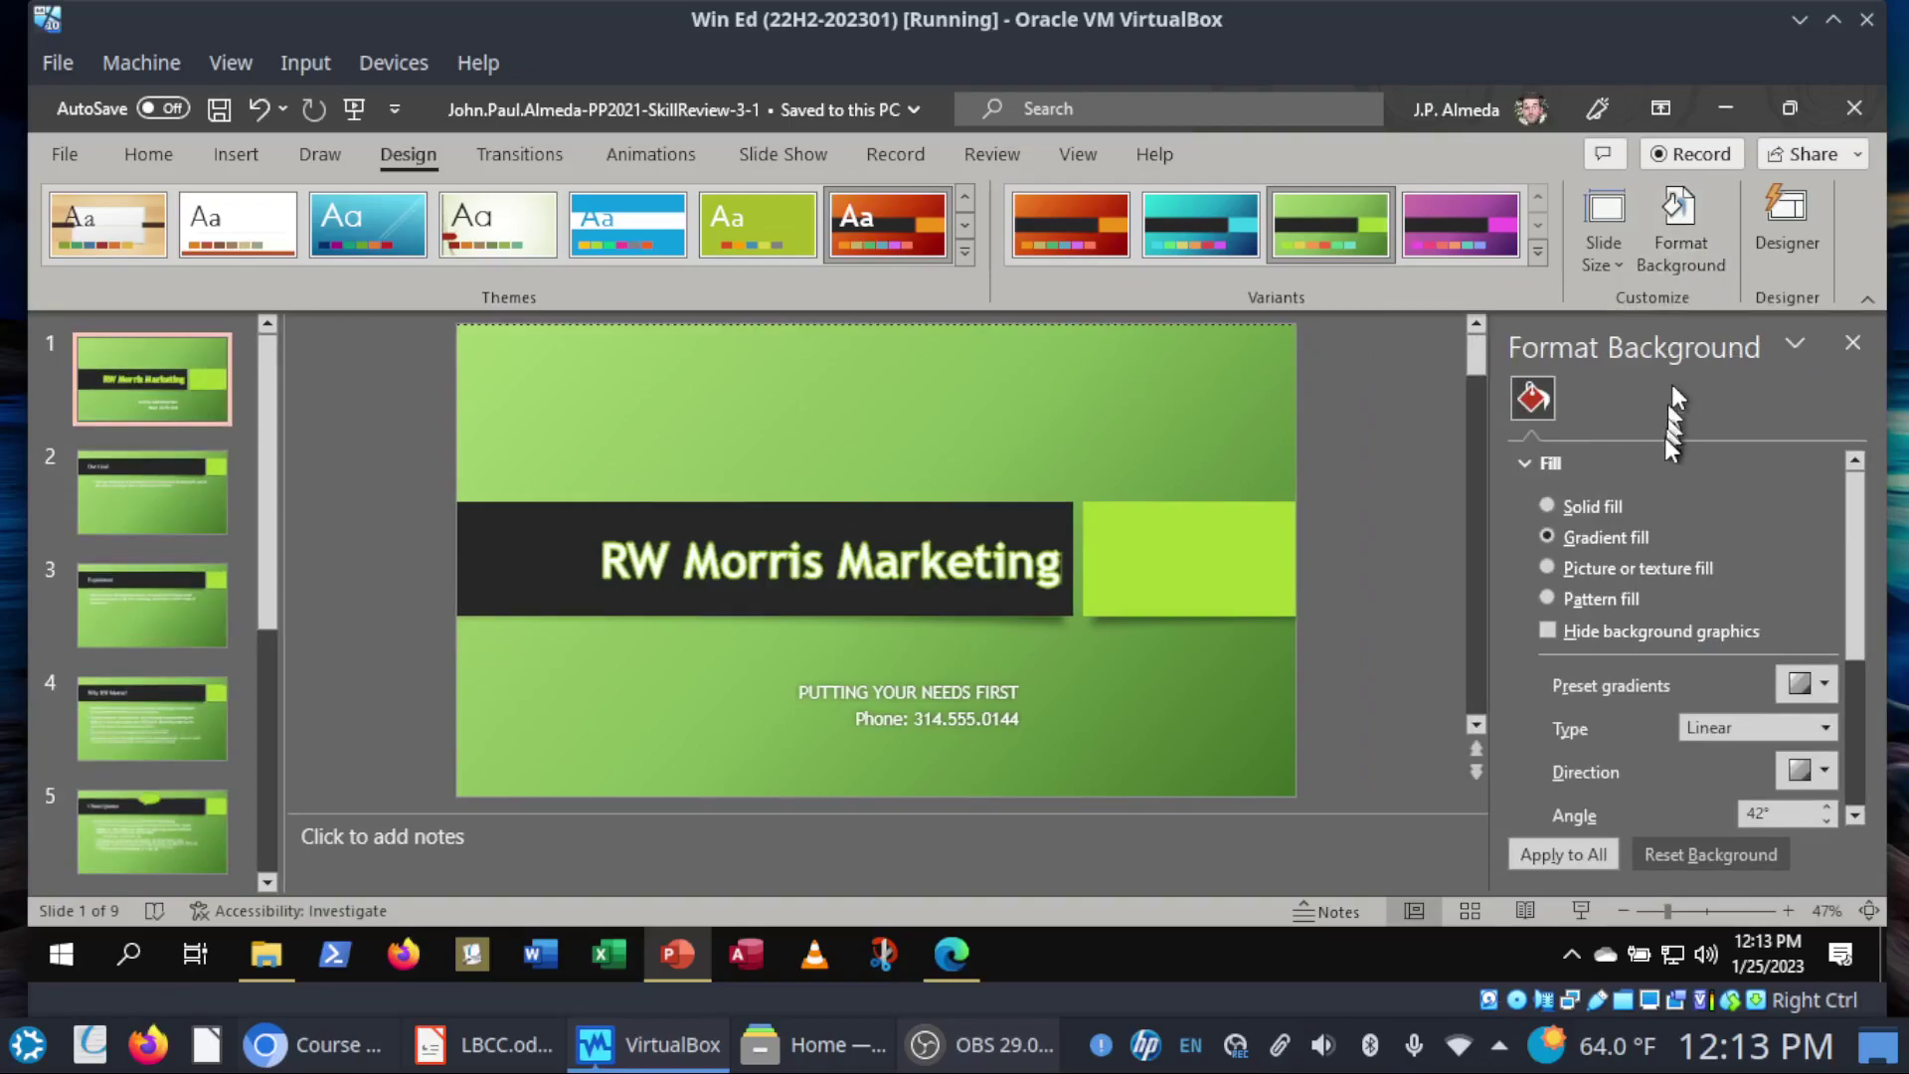
left_click(950, 954)
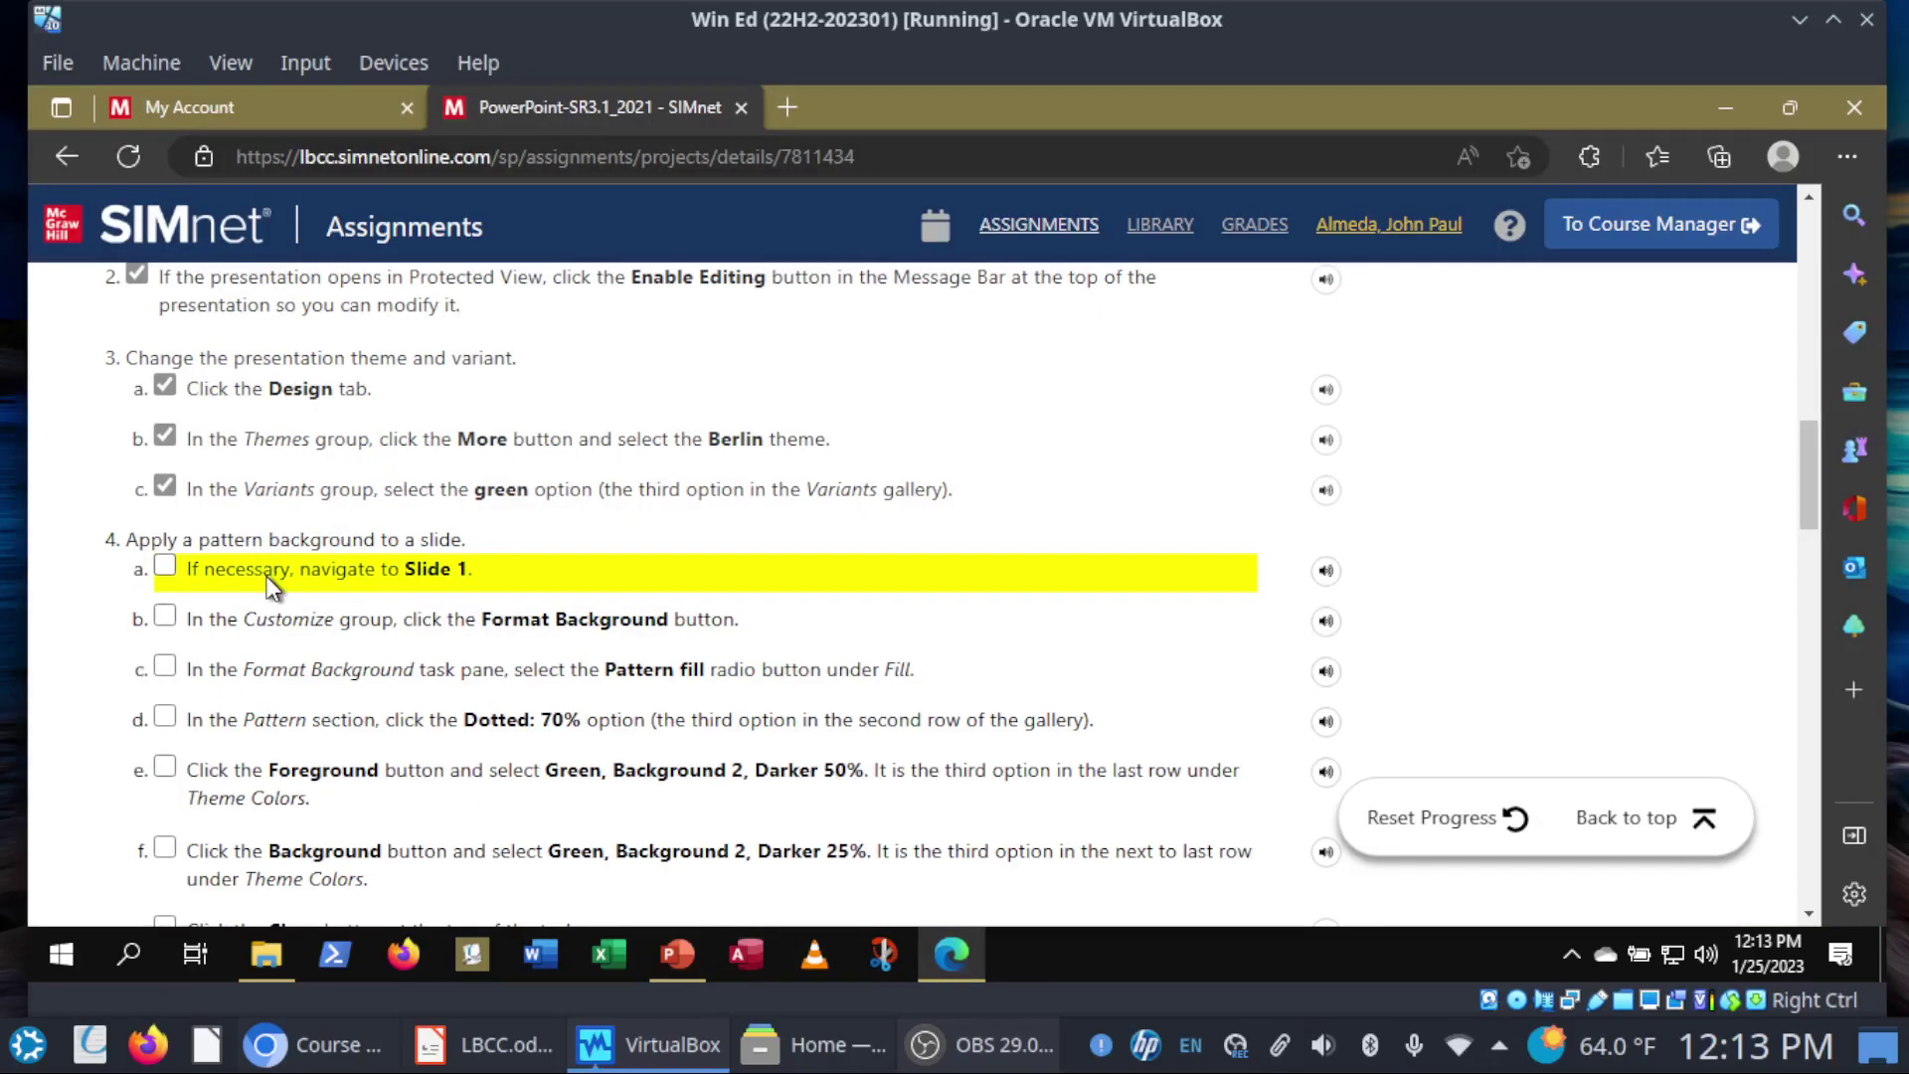
left_click(271, 575)
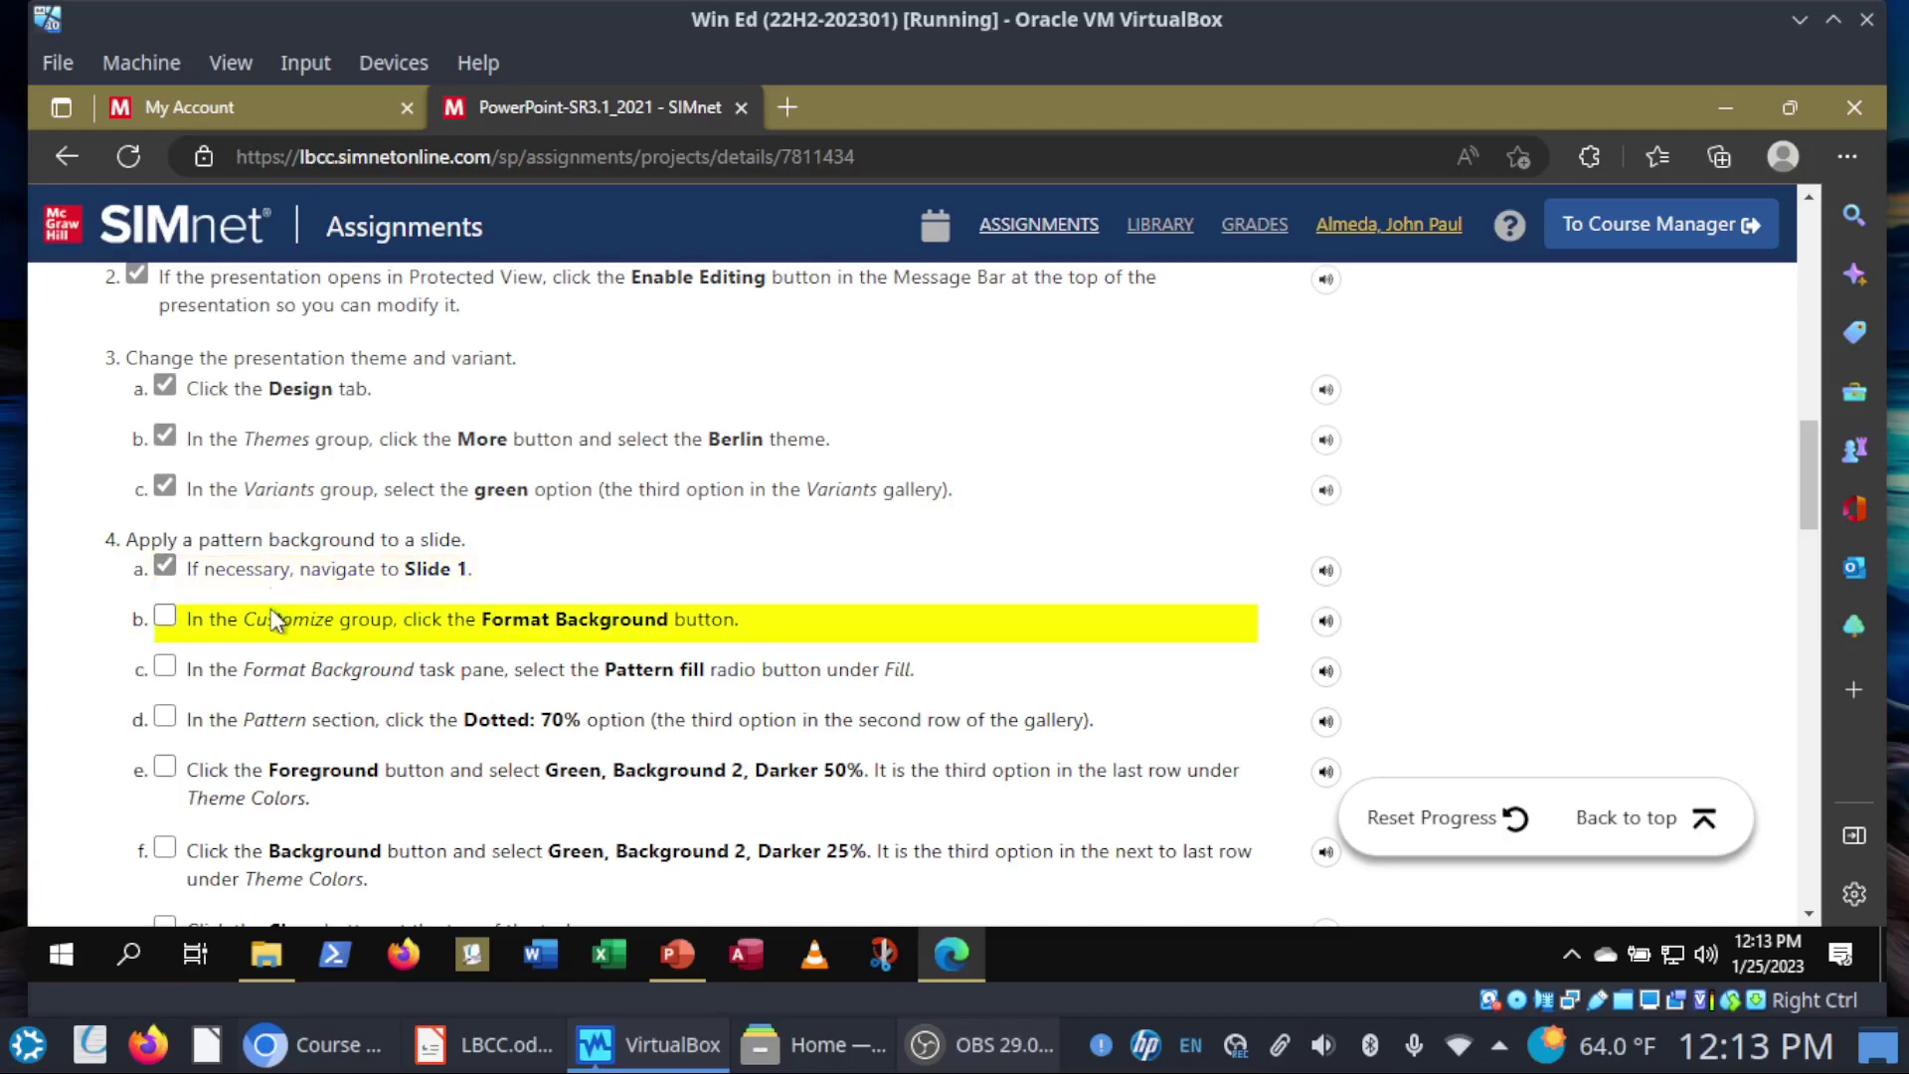
left_click(275, 620)
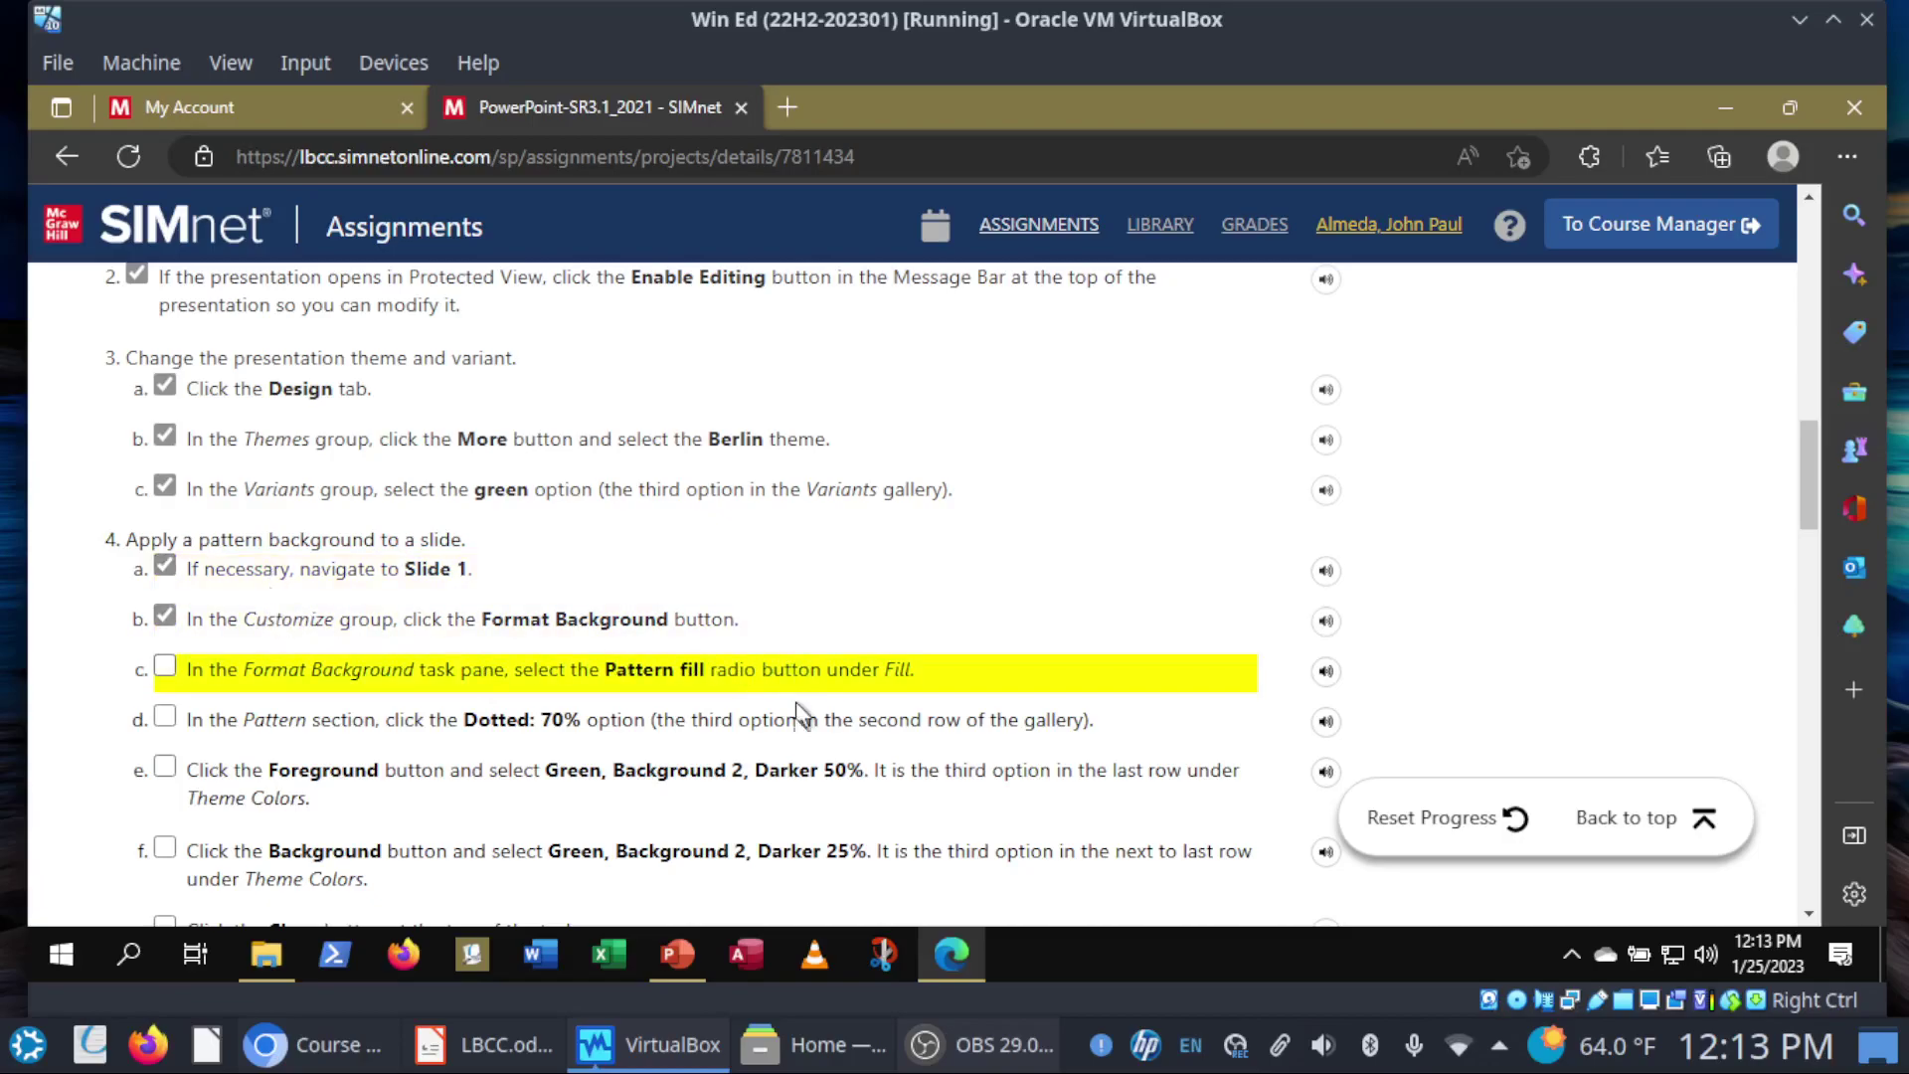
Step: Set slide 1's background to a pattern fill in PowerPoint, and mark step 4c complete in the SIMnet checklist
left_click(692, 957)
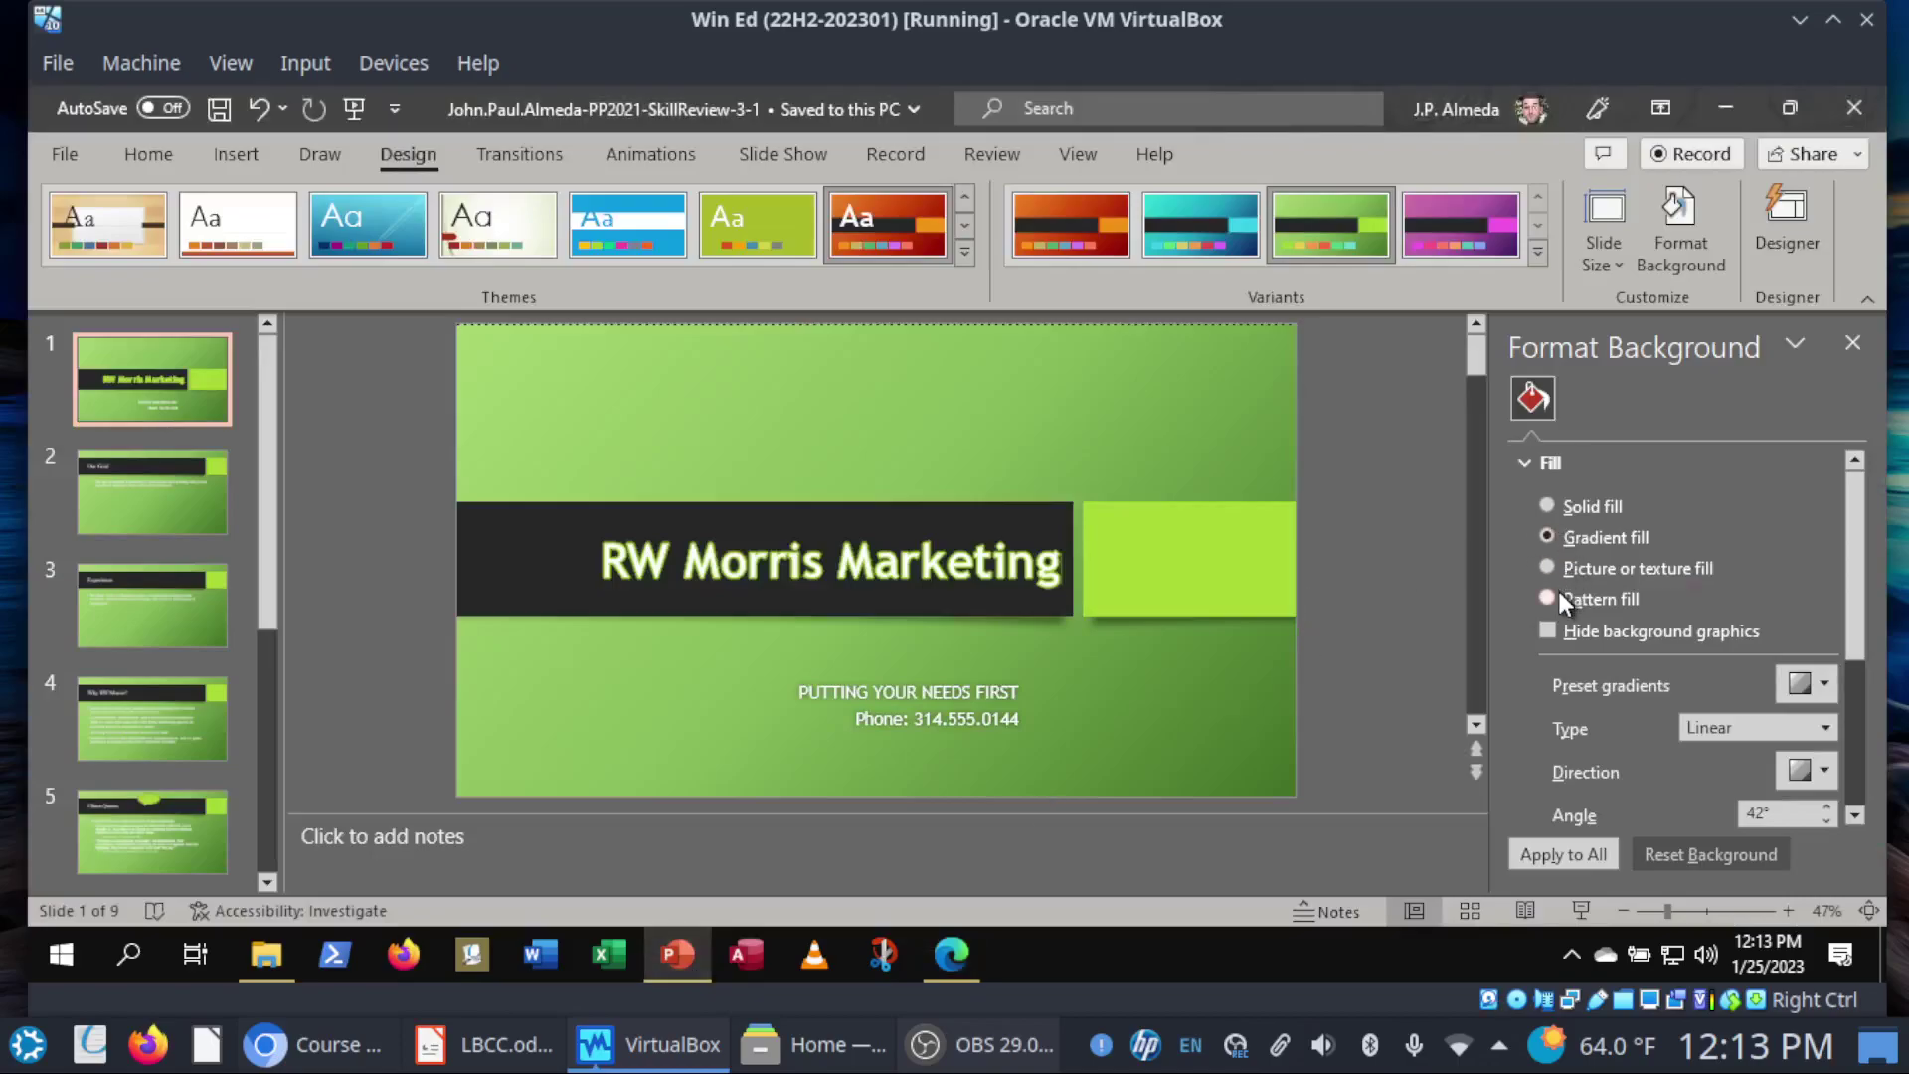
left_click(950, 956)
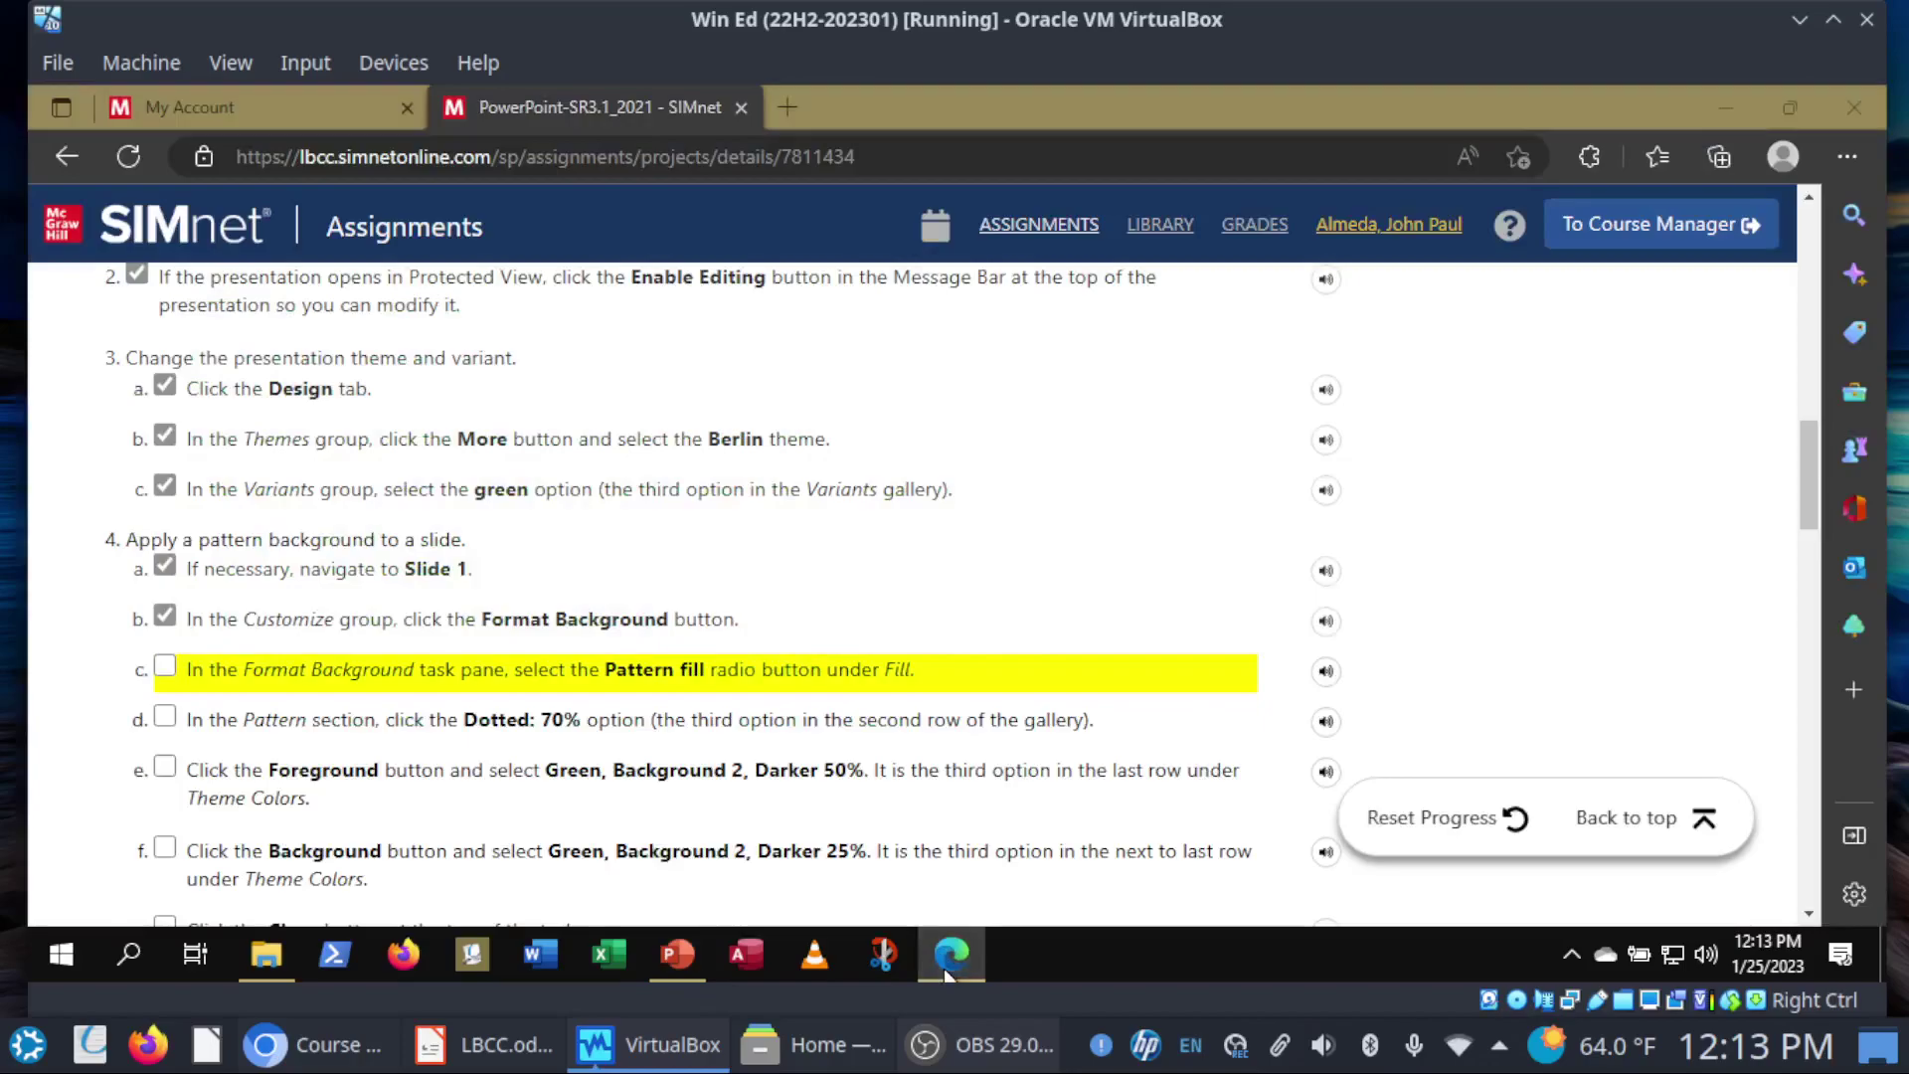
left_click(677, 954)
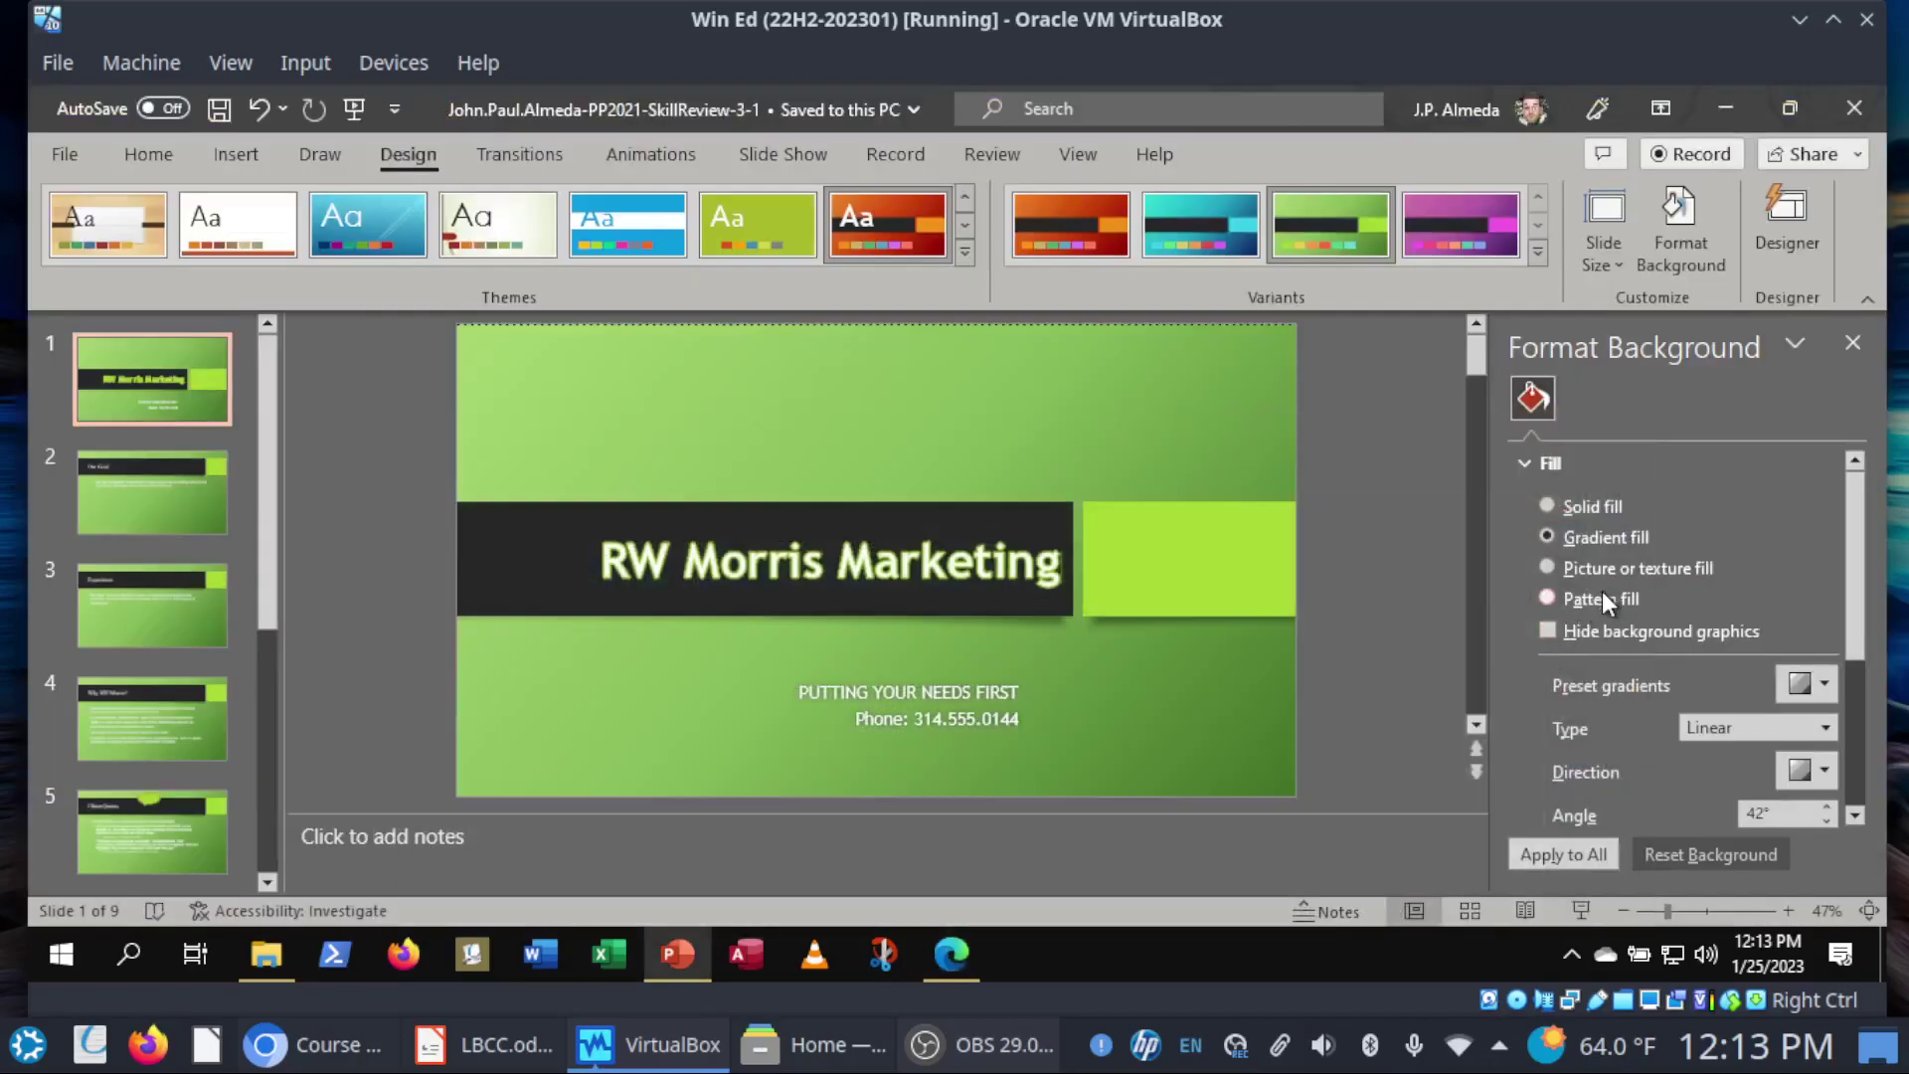
left_click(1601, 598)
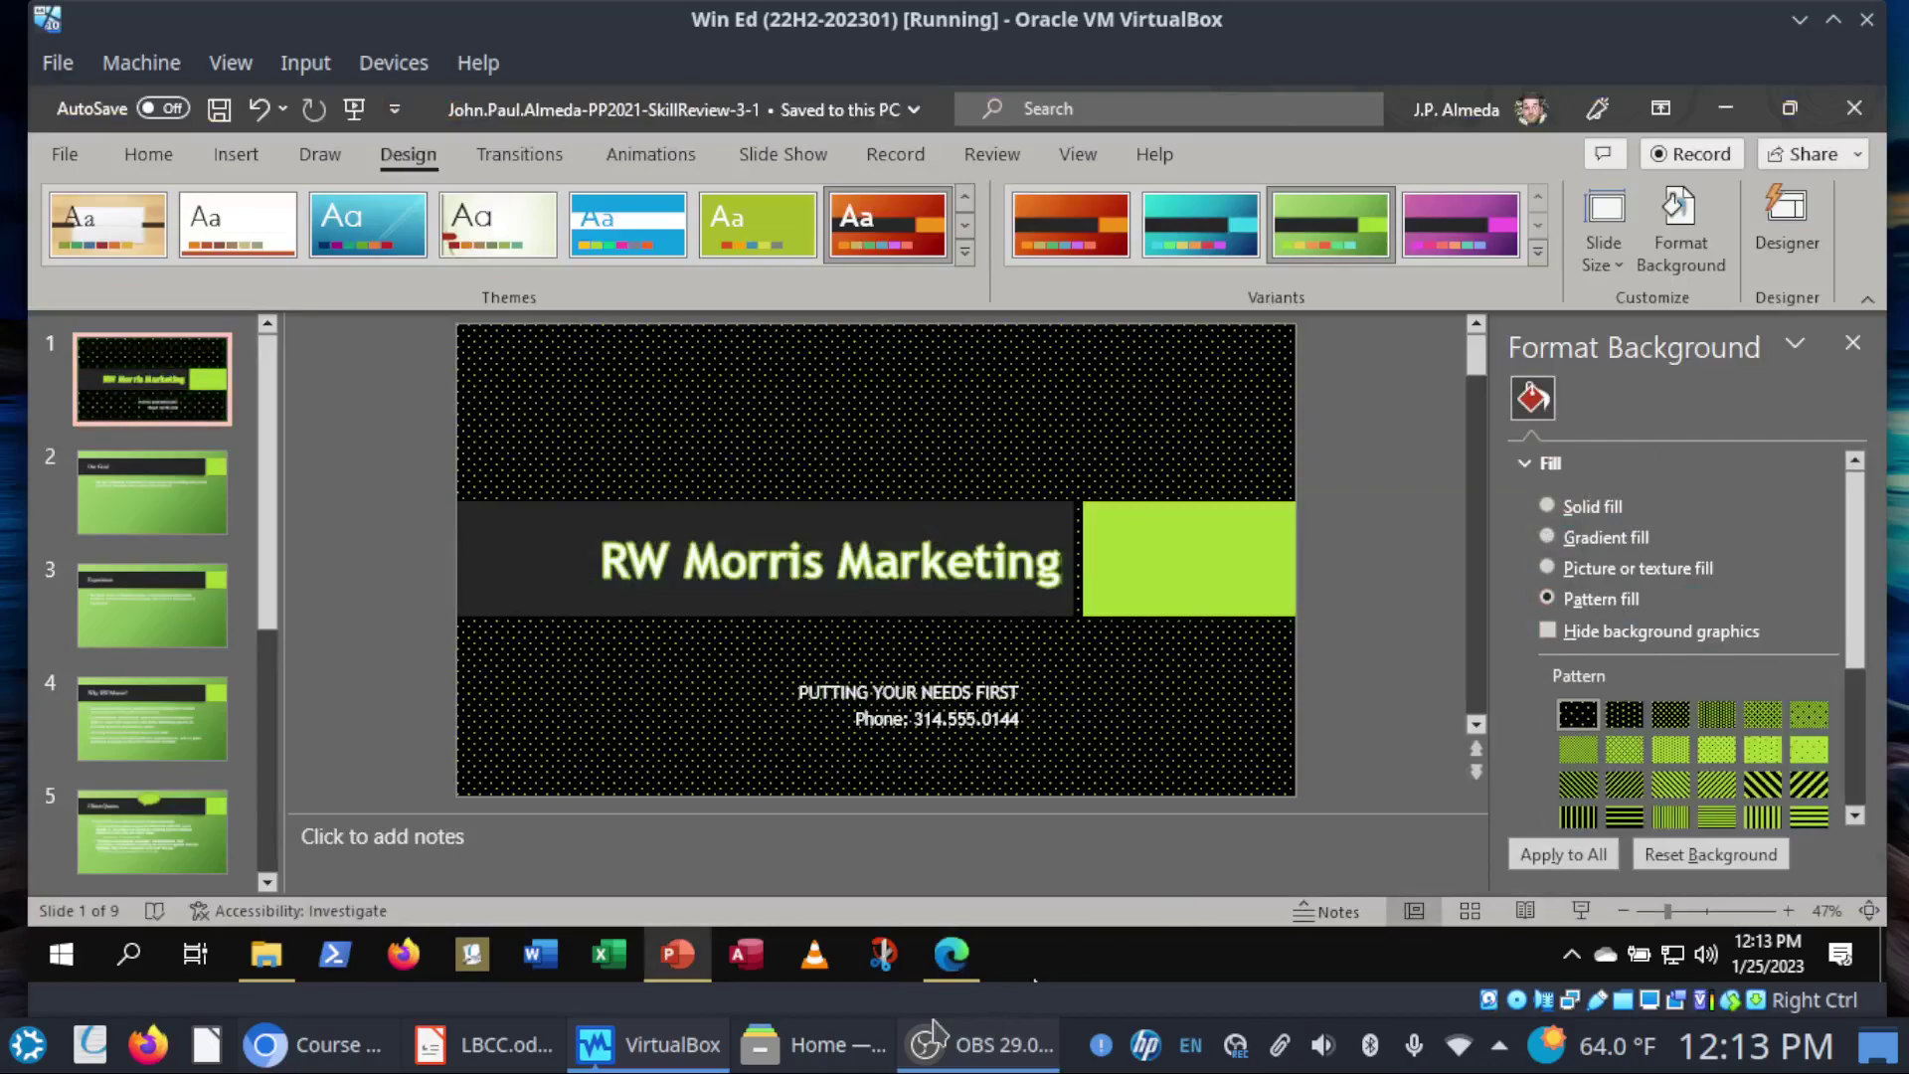
left_click(949, 977)
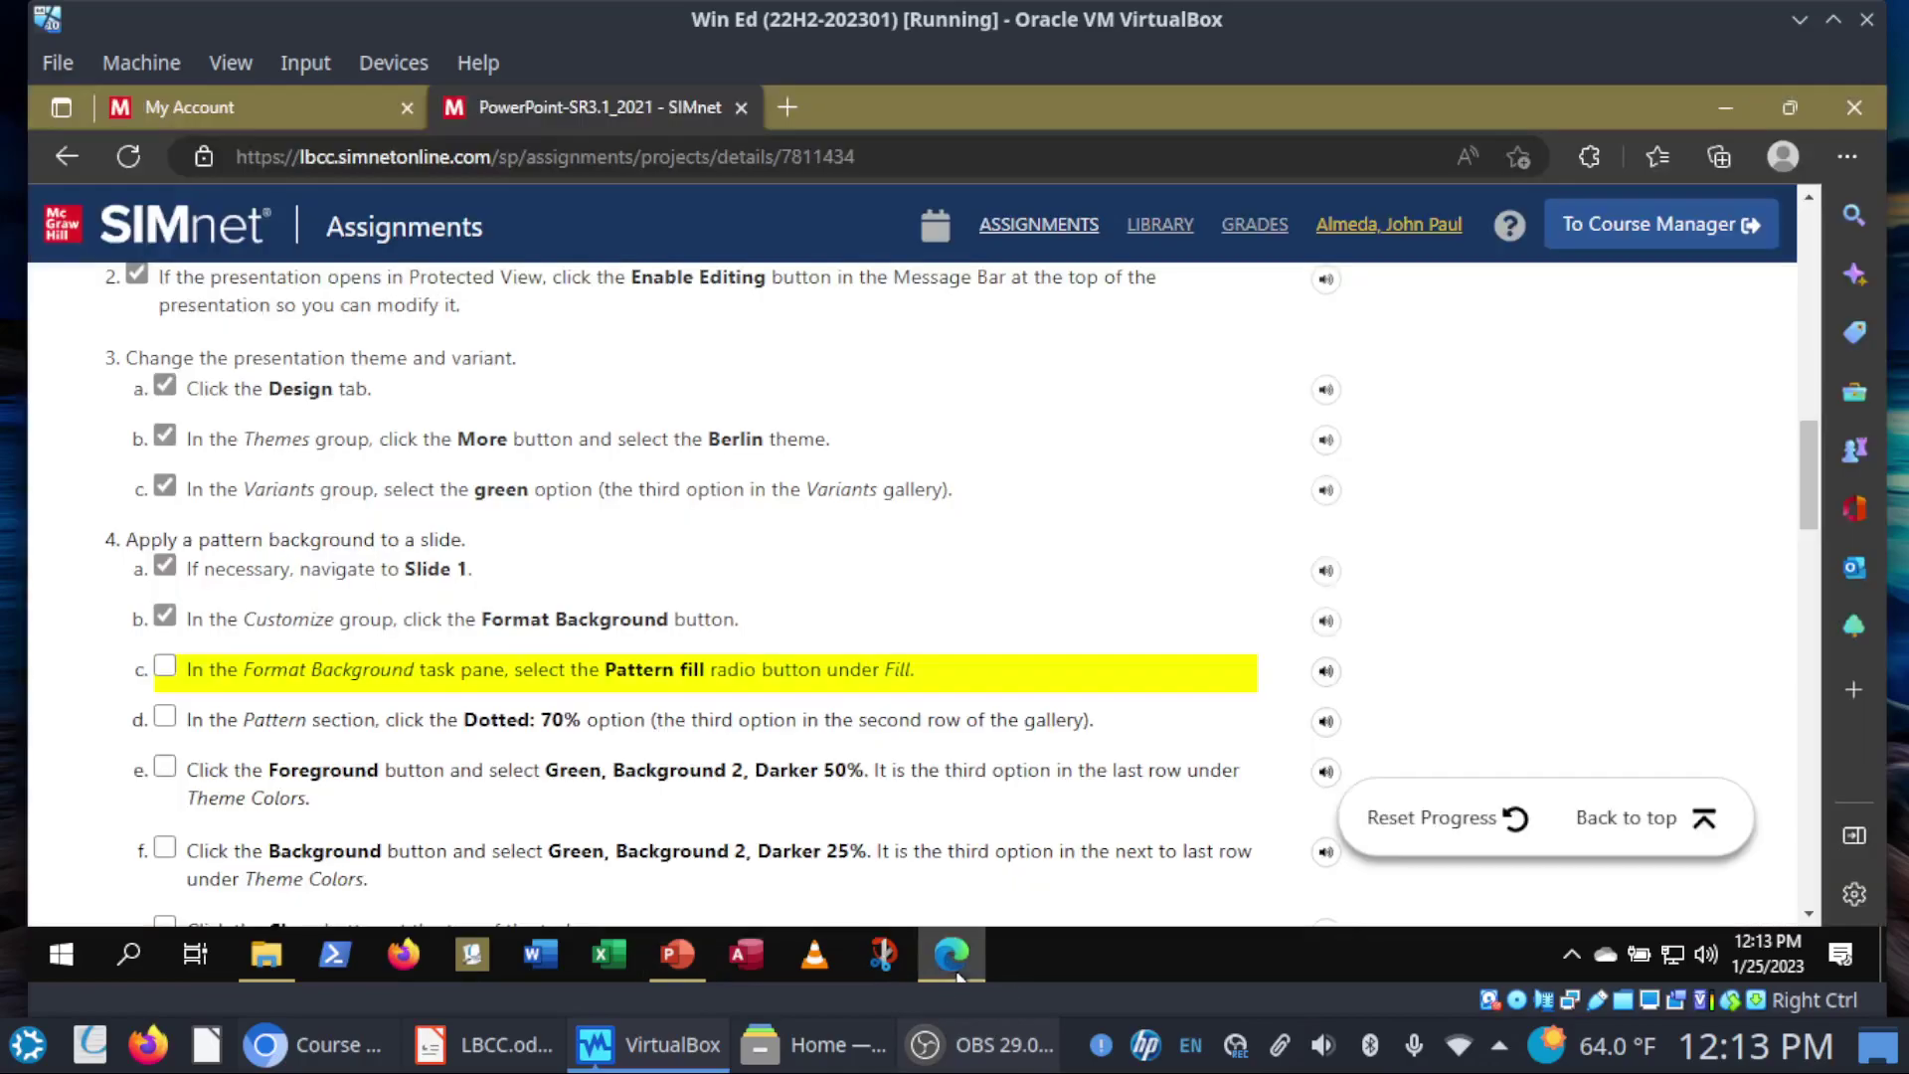
left_click(328, 678)
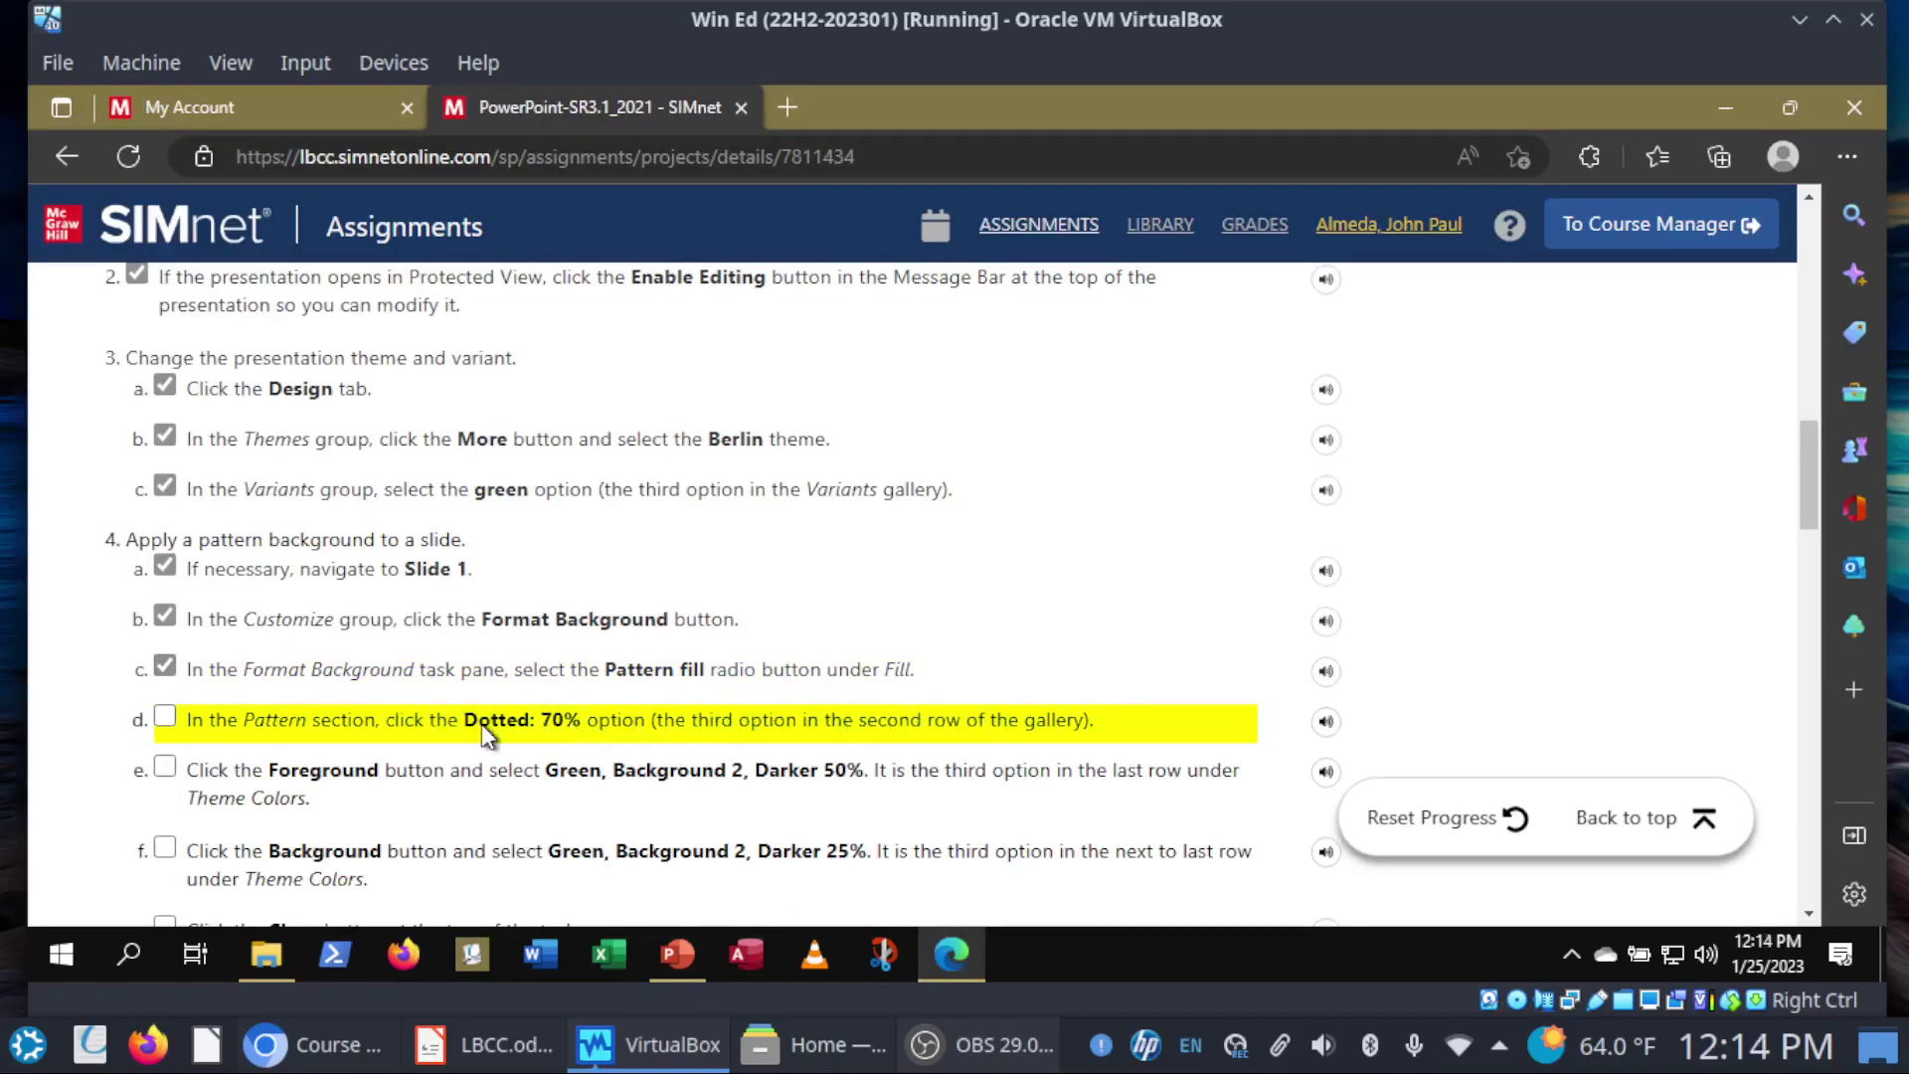
Step: Apply the Dotted: 70% pattern to slide 1's background in PowerPoint, and mark step 4d complete in the SIMnet checklist
left_click(663, 957)
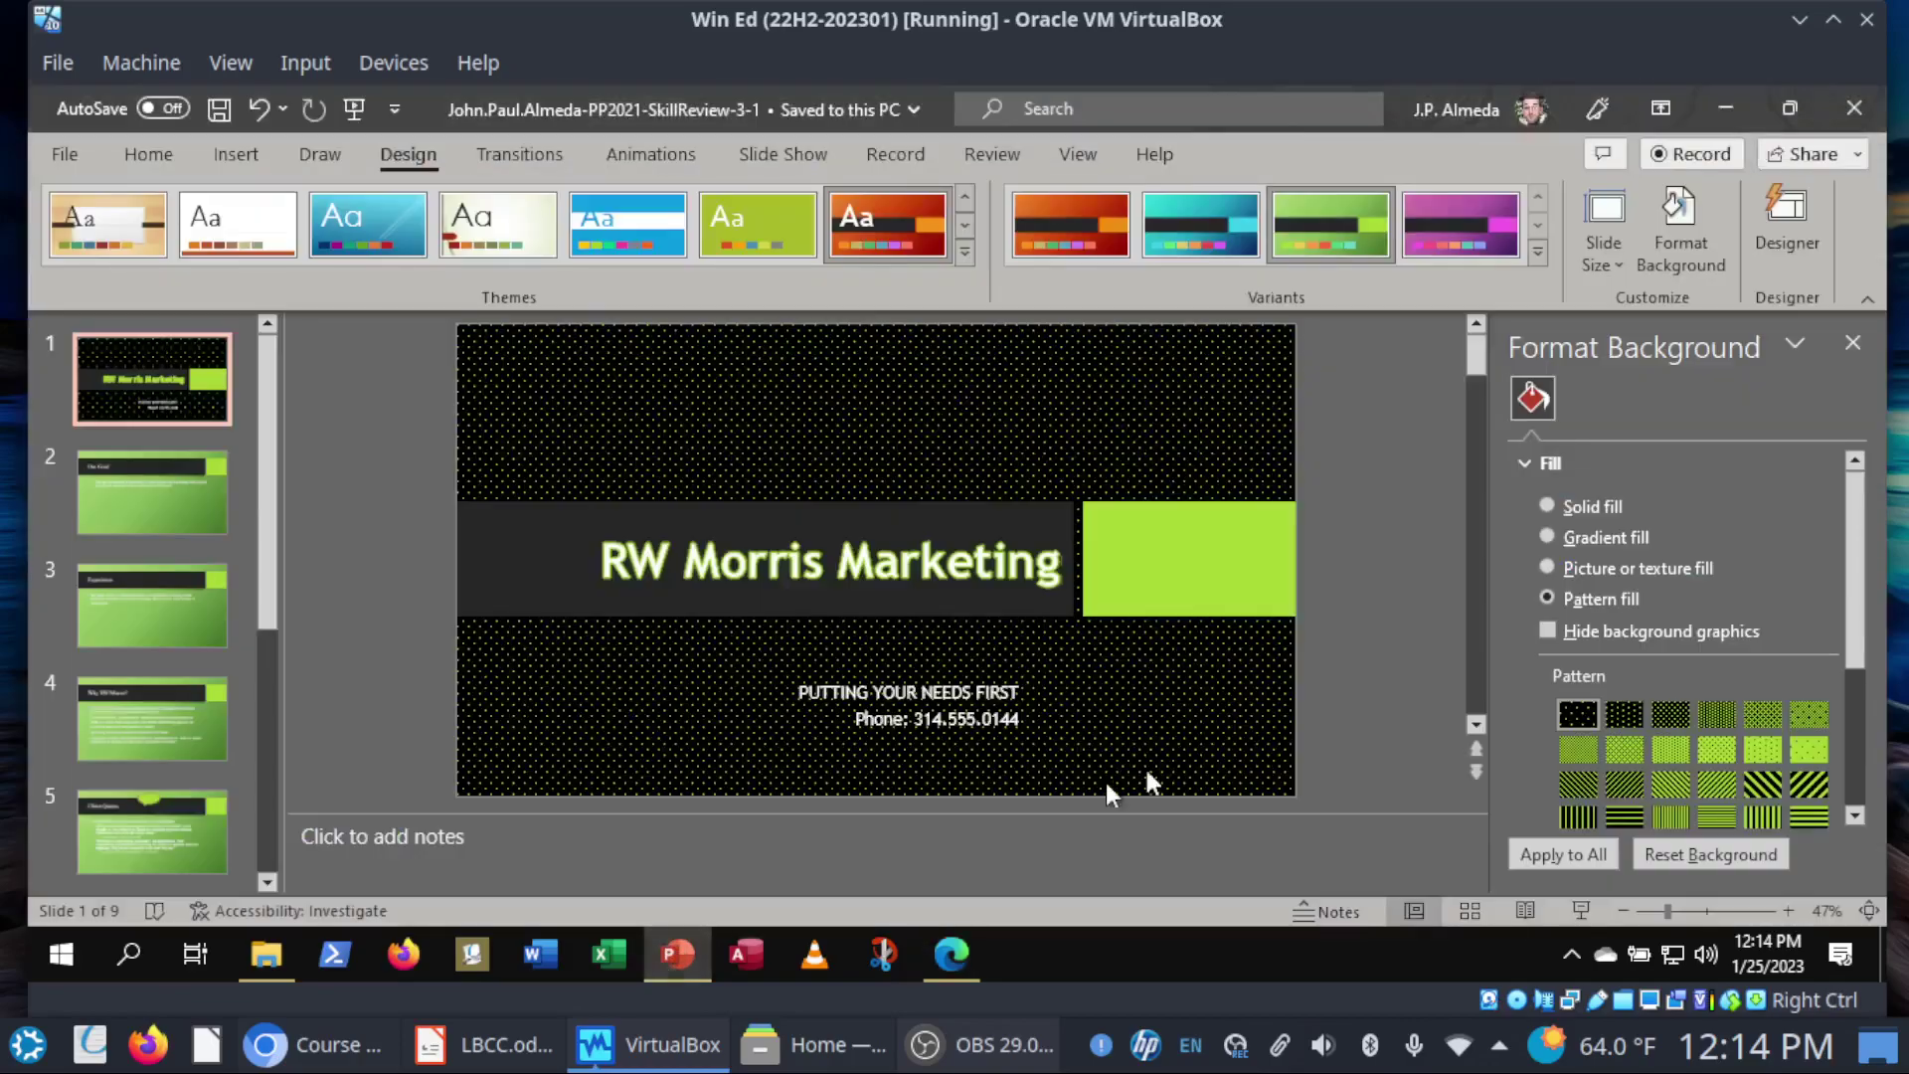
left_click(1685, 752)
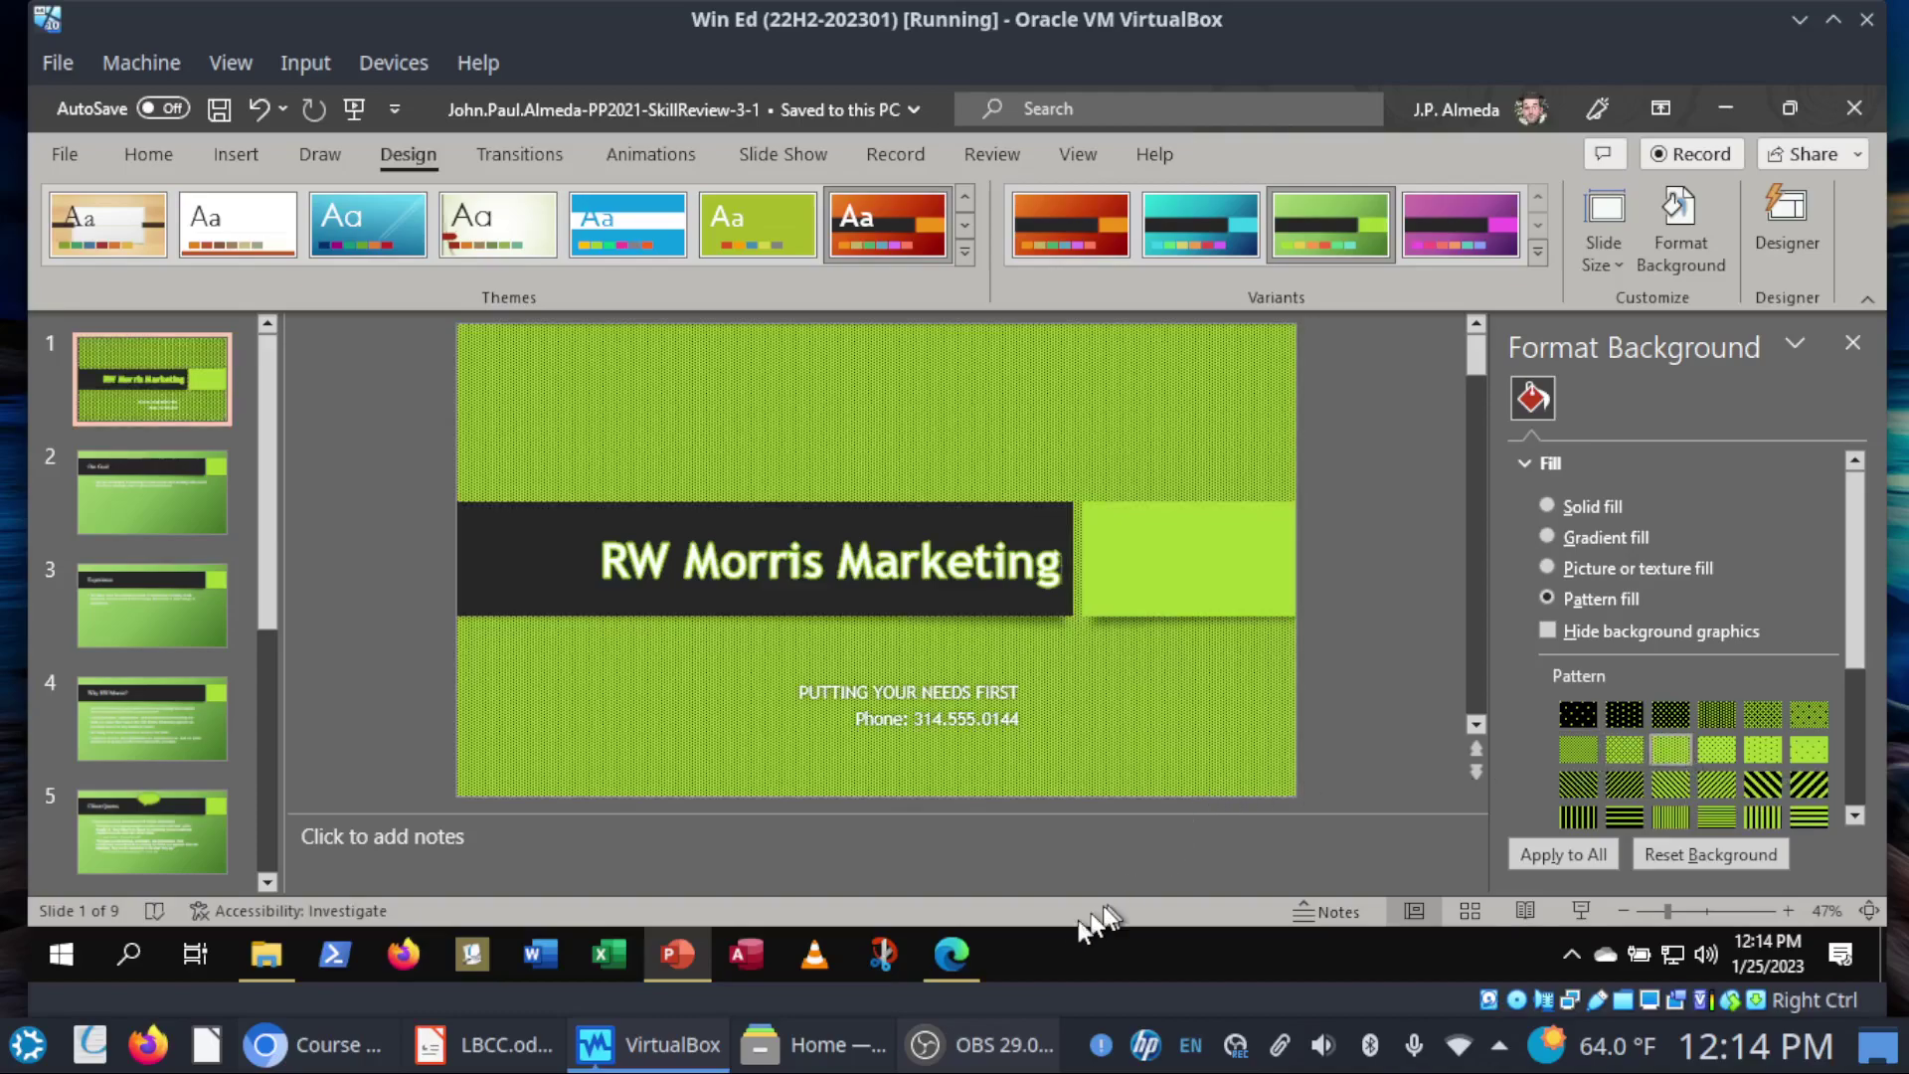
left_click(953, 959)
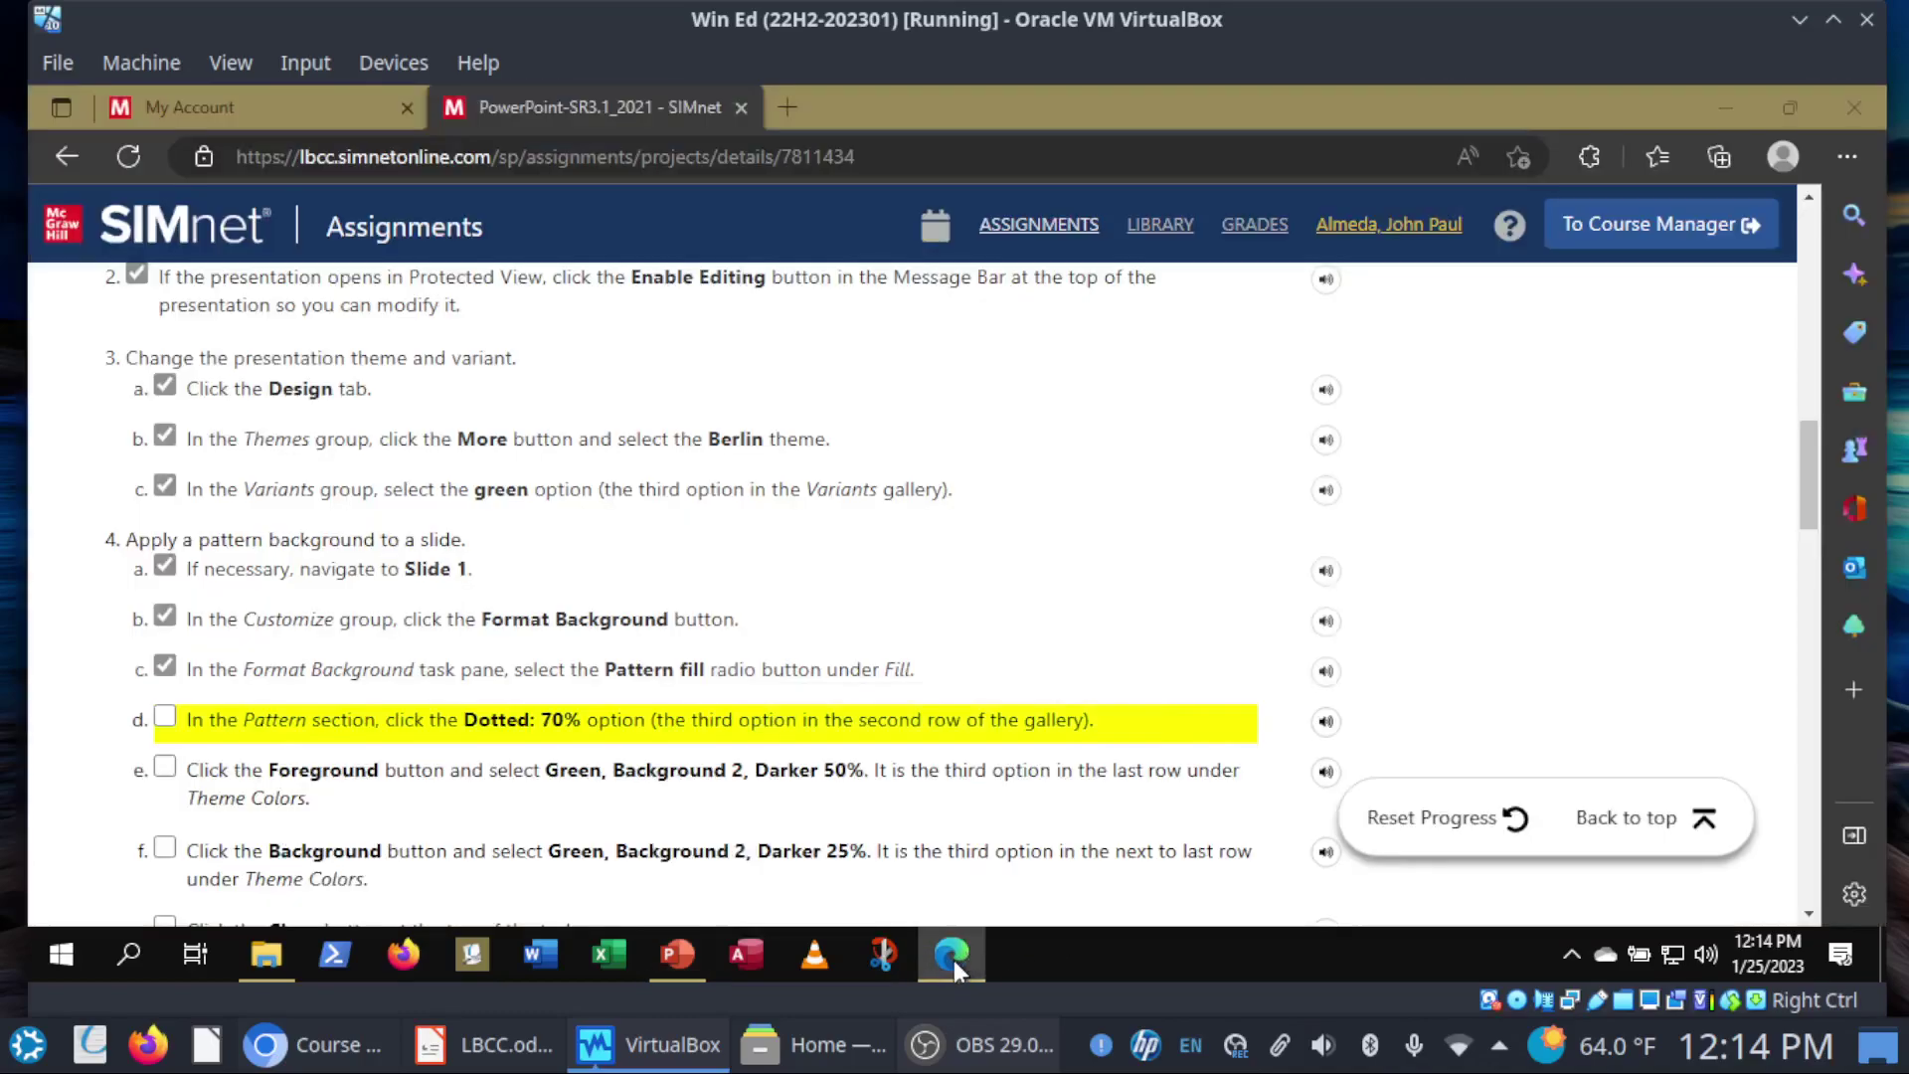
left_click(356, 726)
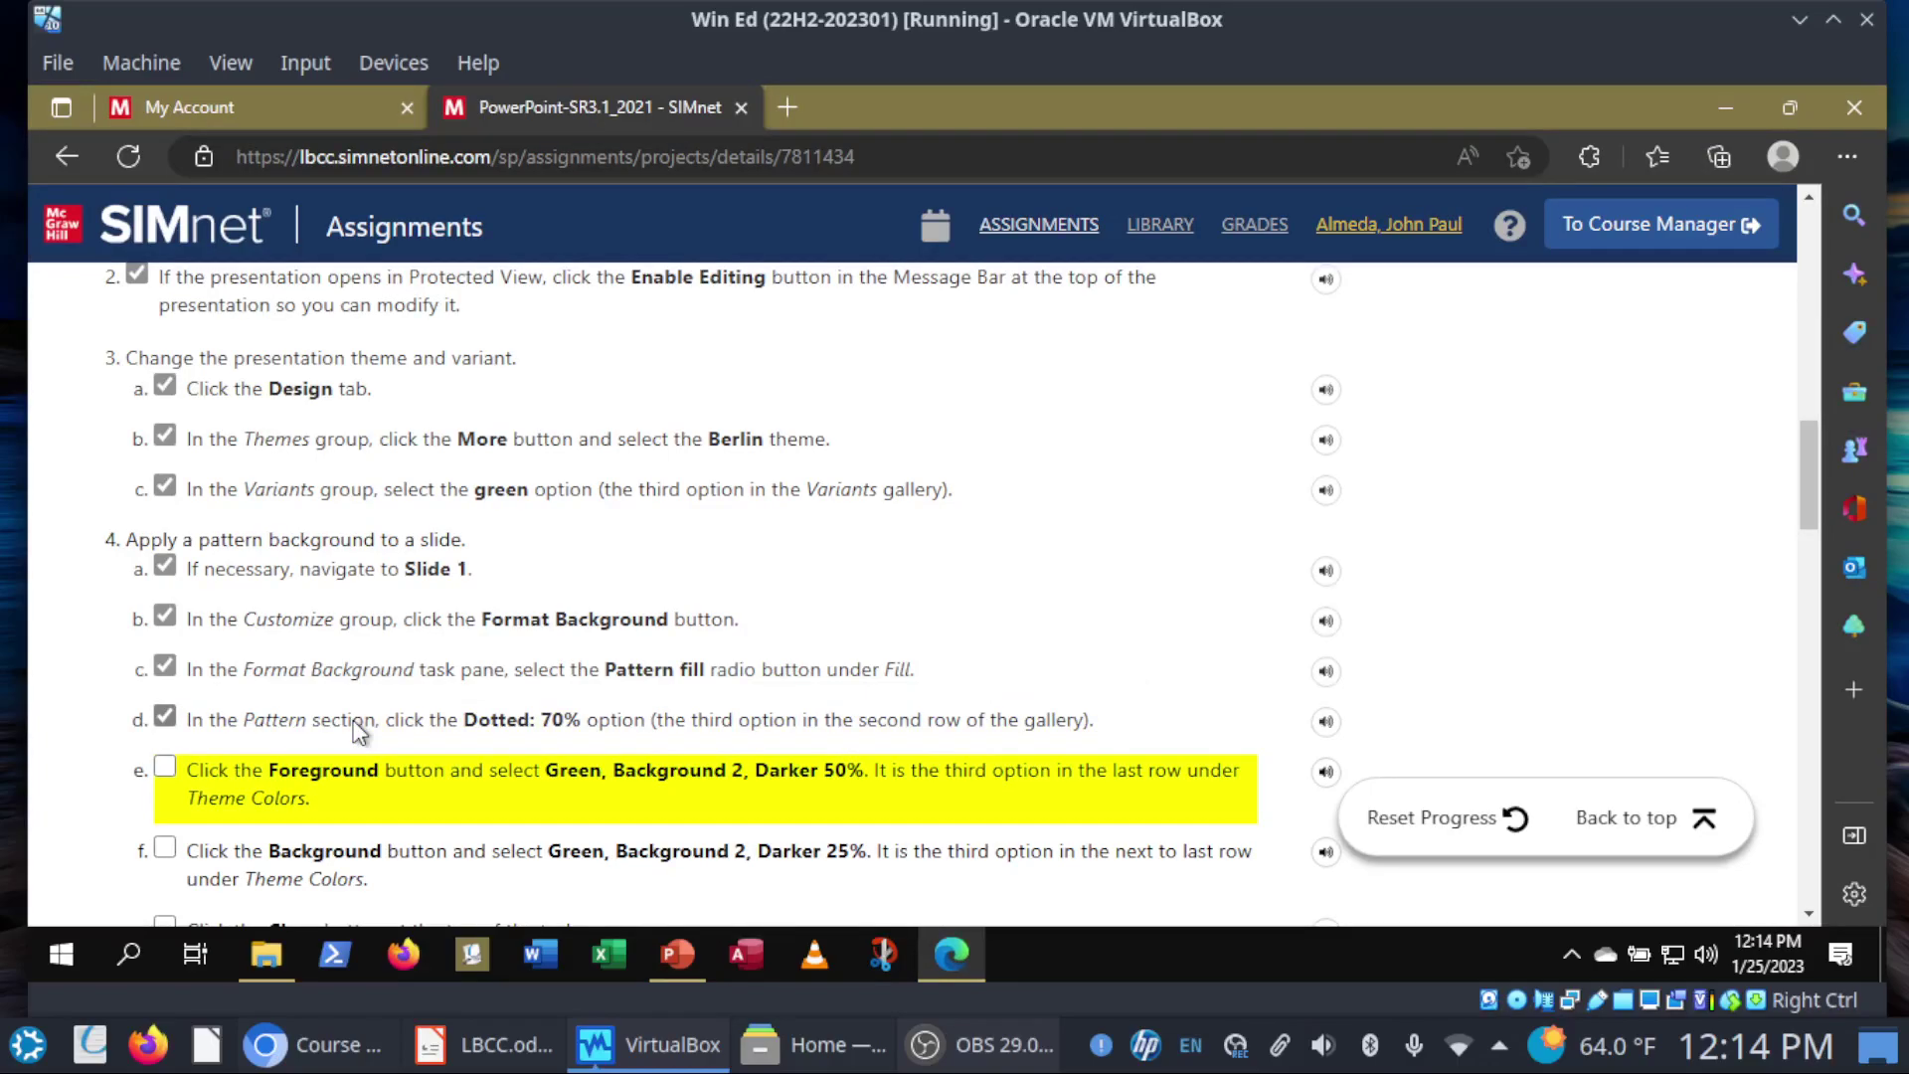
Step: Set the background pattern's foreground colour to Green, Background 2, Darker 50% in PowerPoint, checking the choice against the SIMnet instructions
scroll(356, 731, "down", 1)
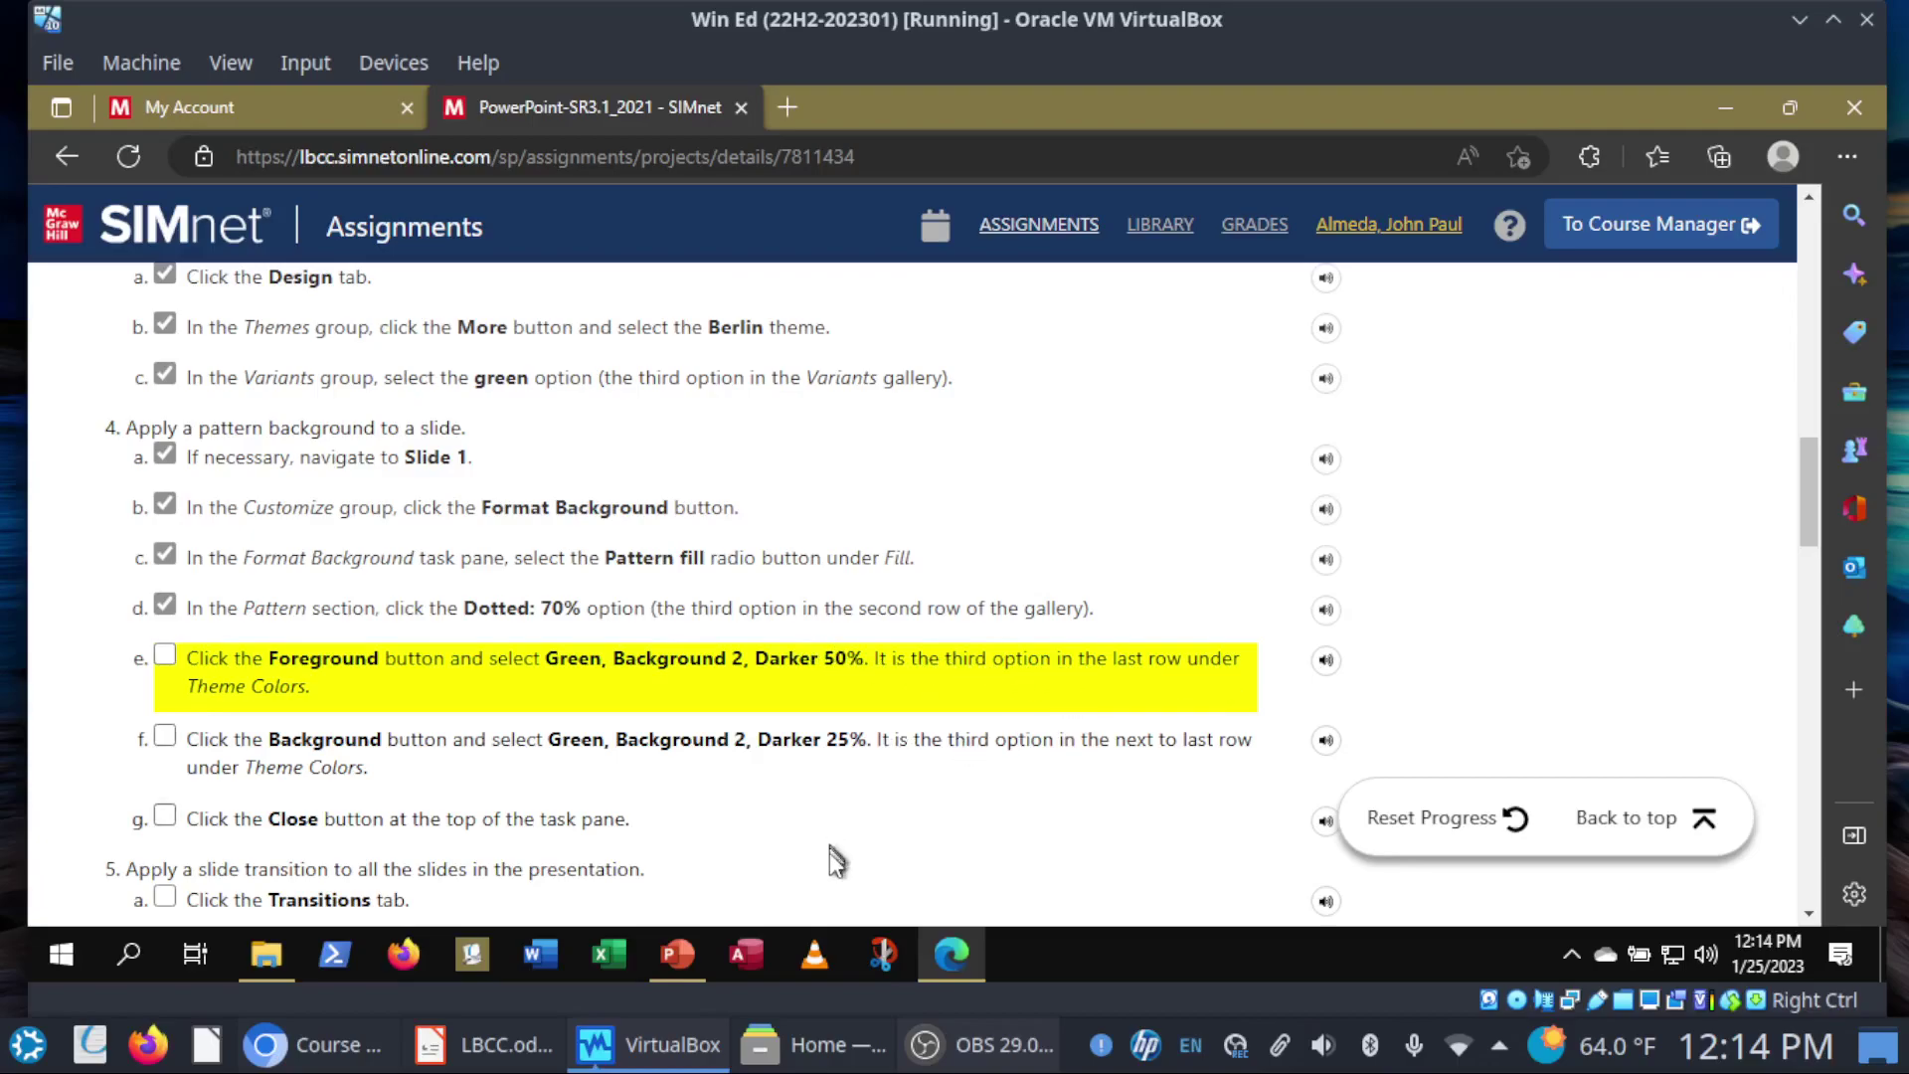
left_click(684, 951)
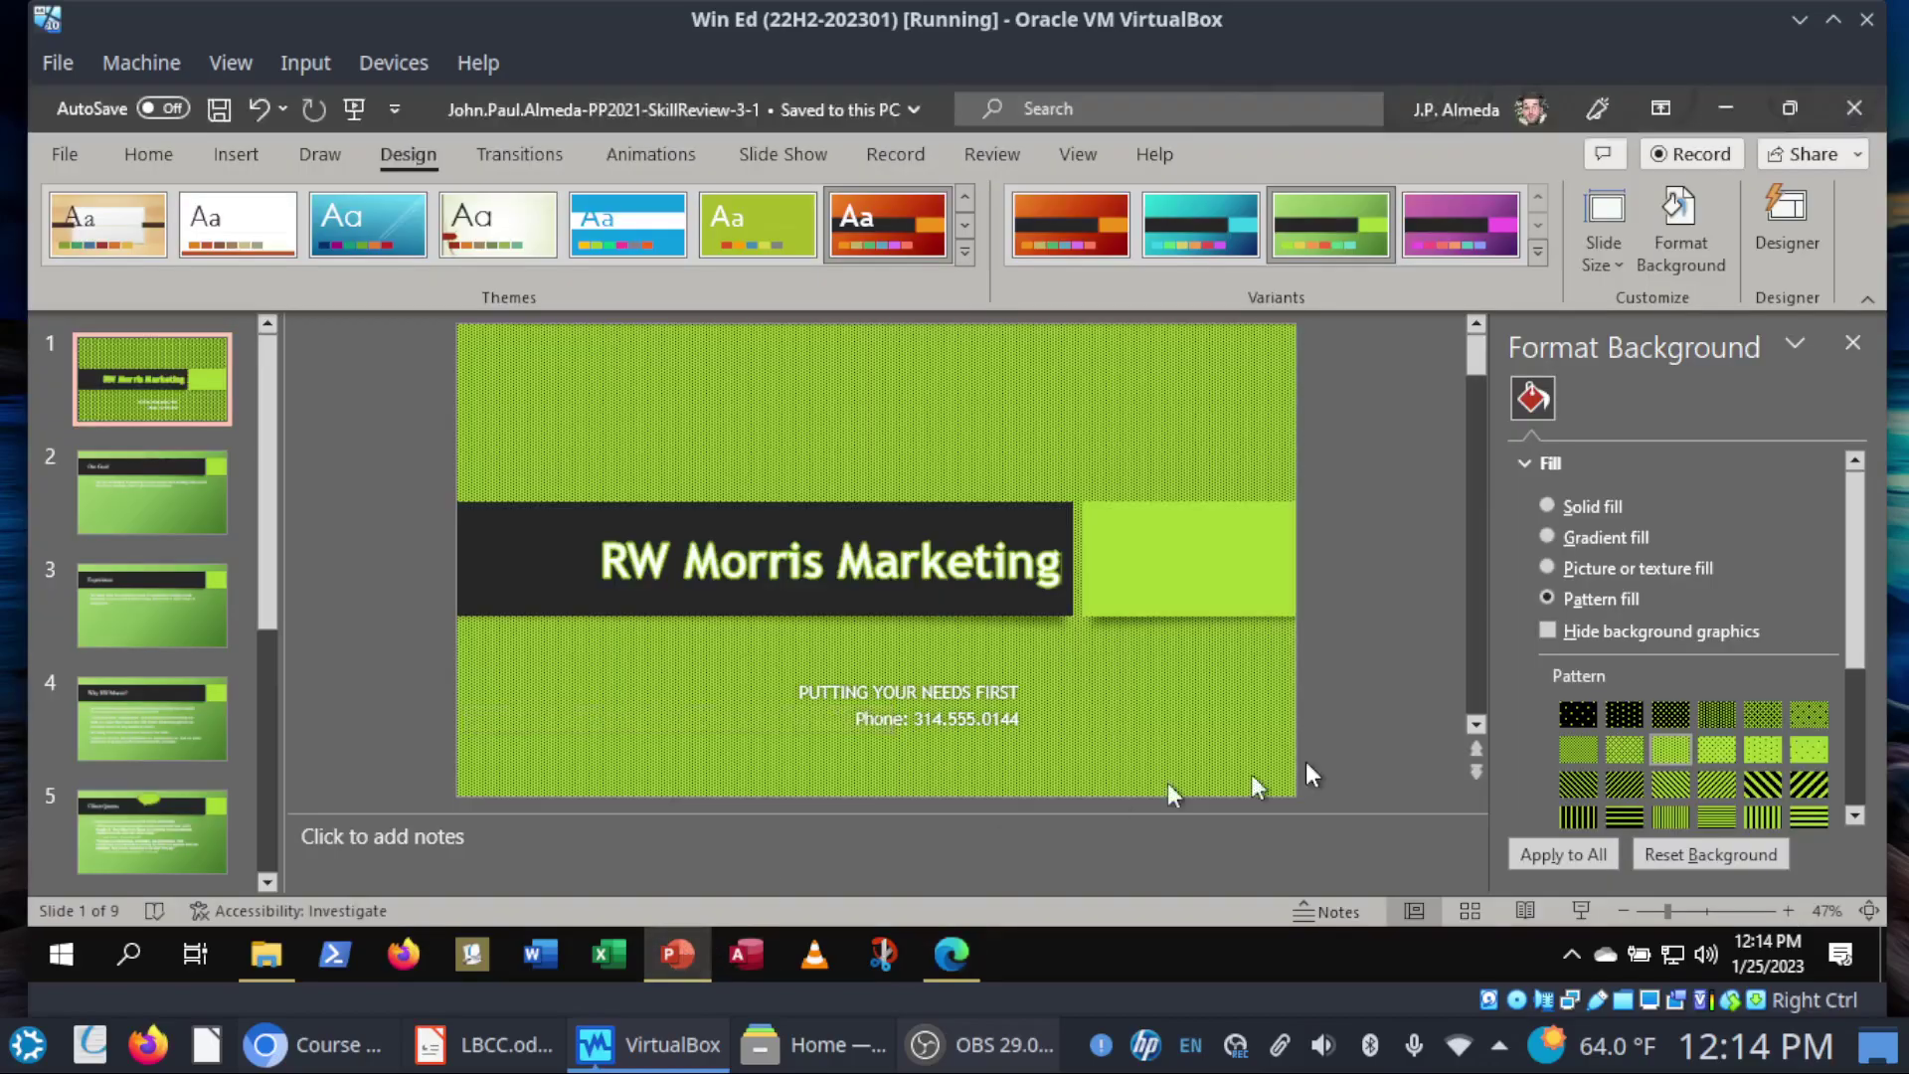
scroll(1835, 741, "down", 3)
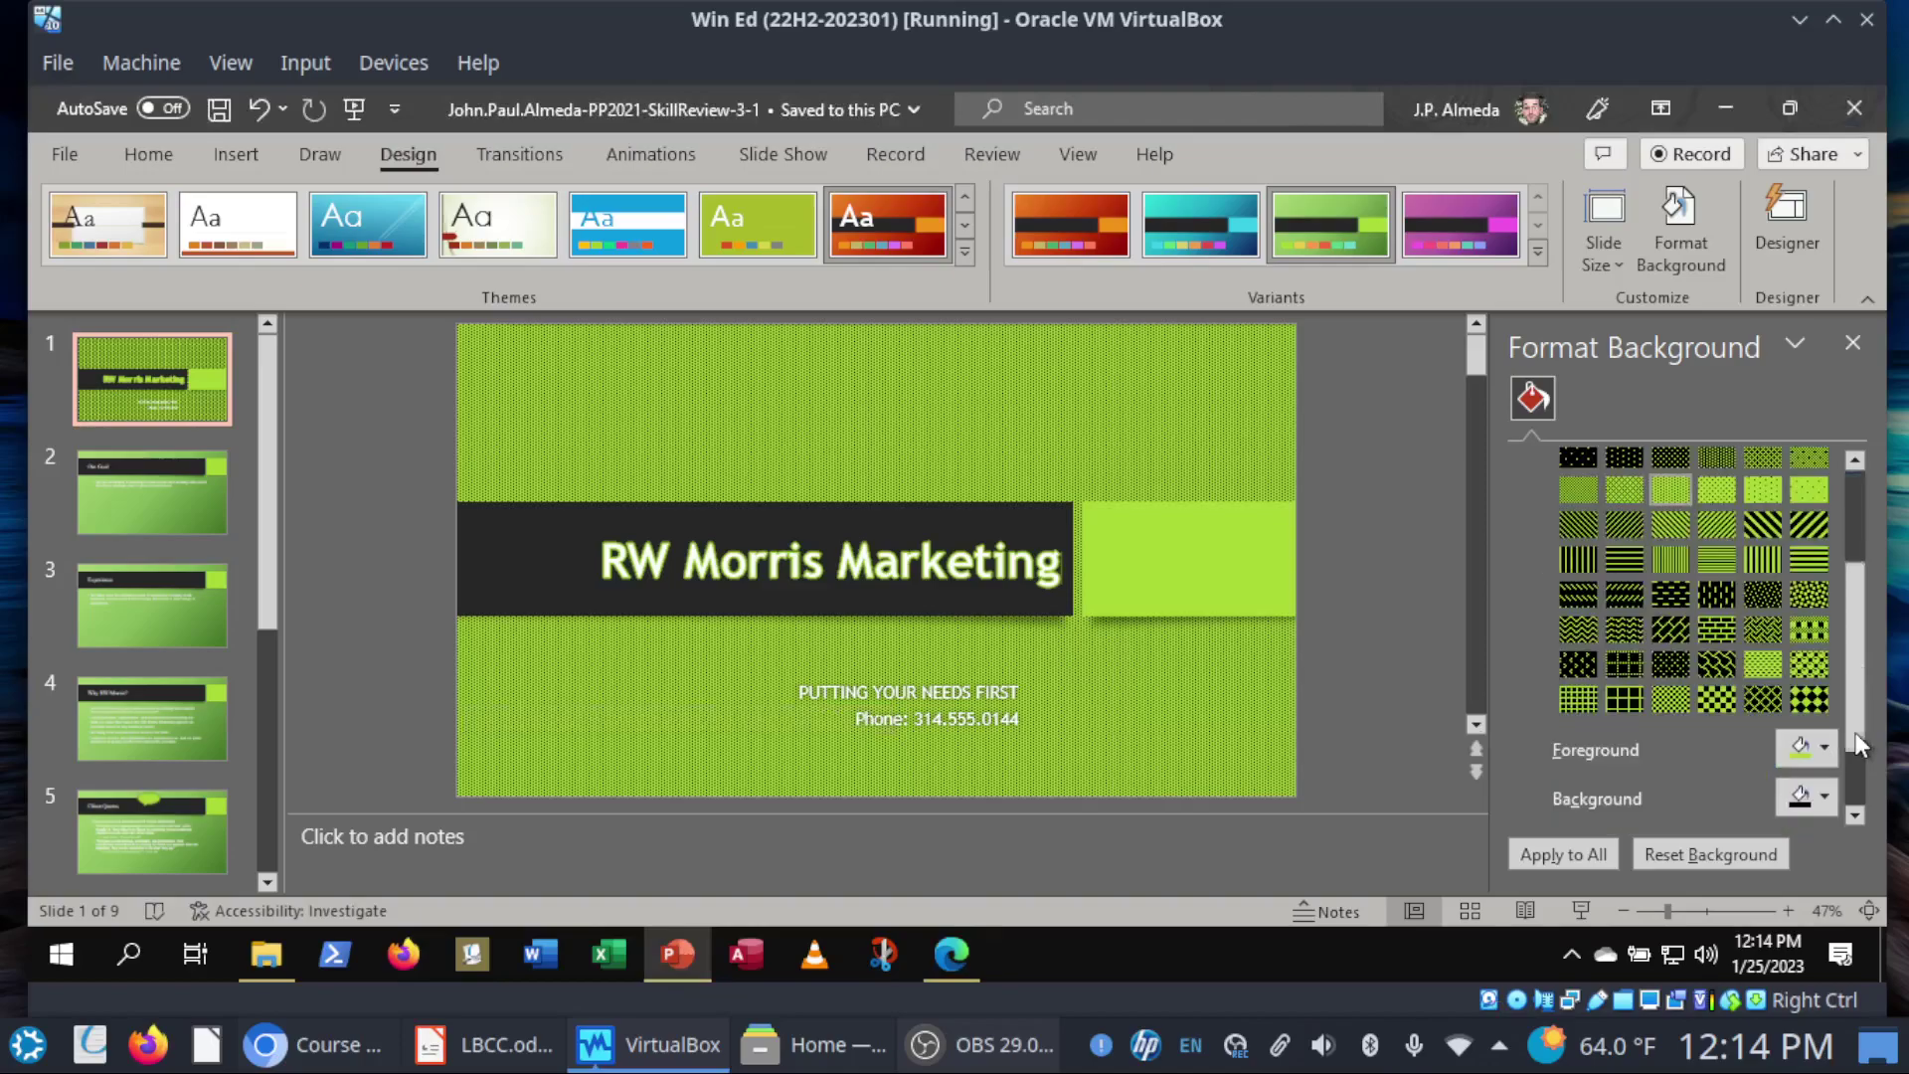
left_click(1826, 746)
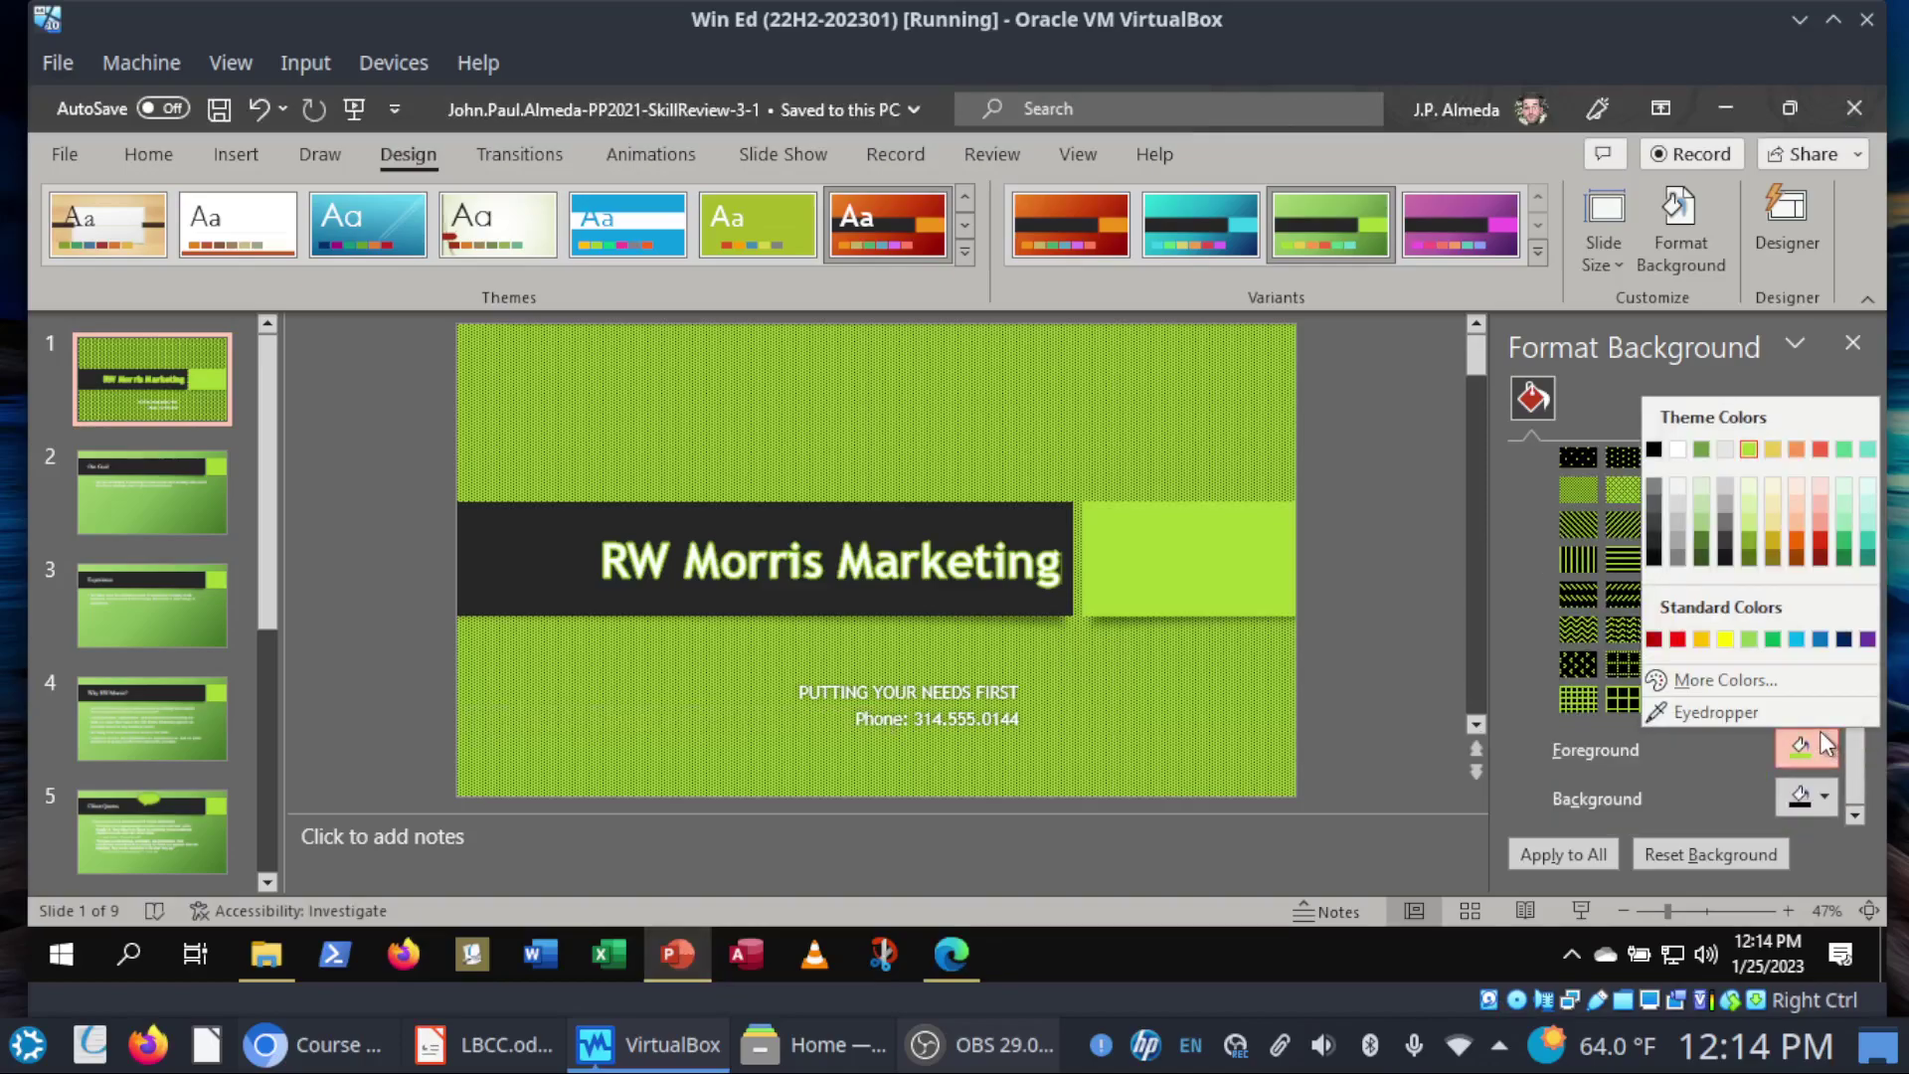
left_click(1701, 559)
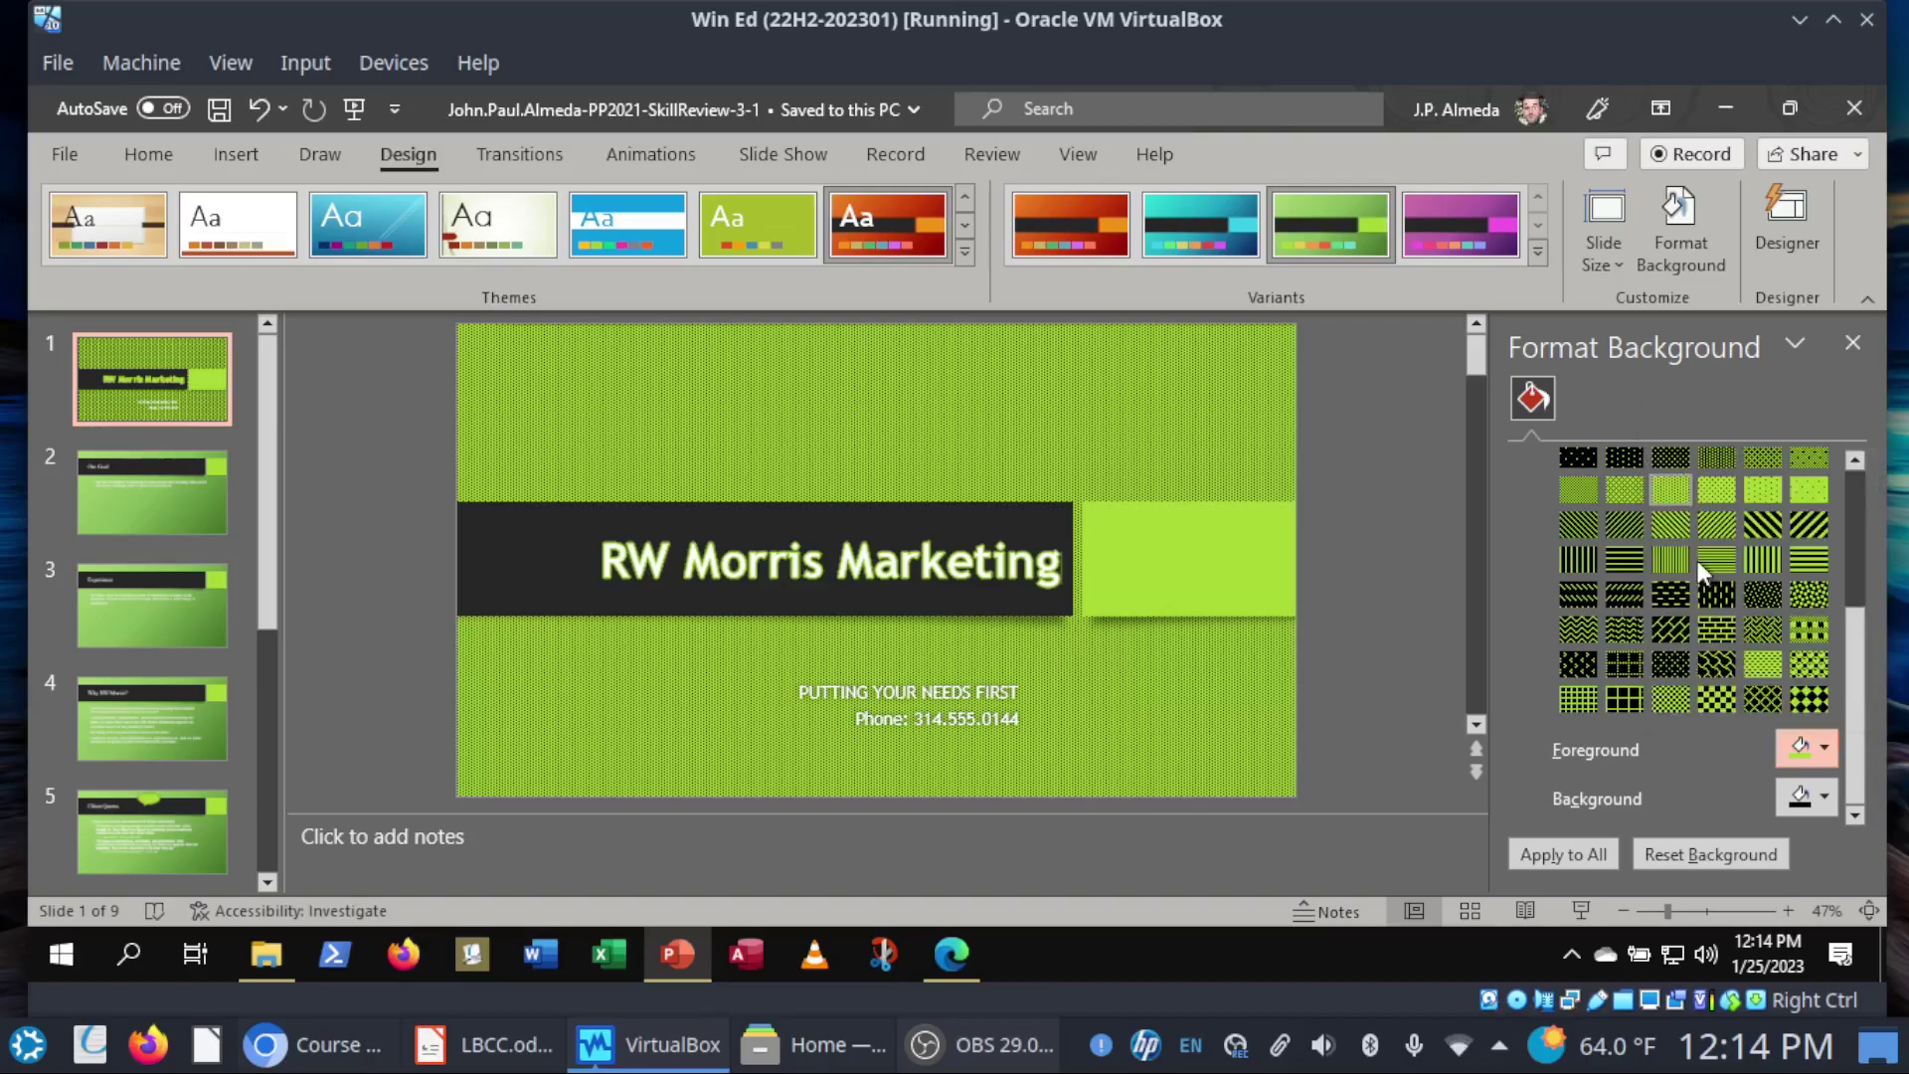
left_click(958, 952)
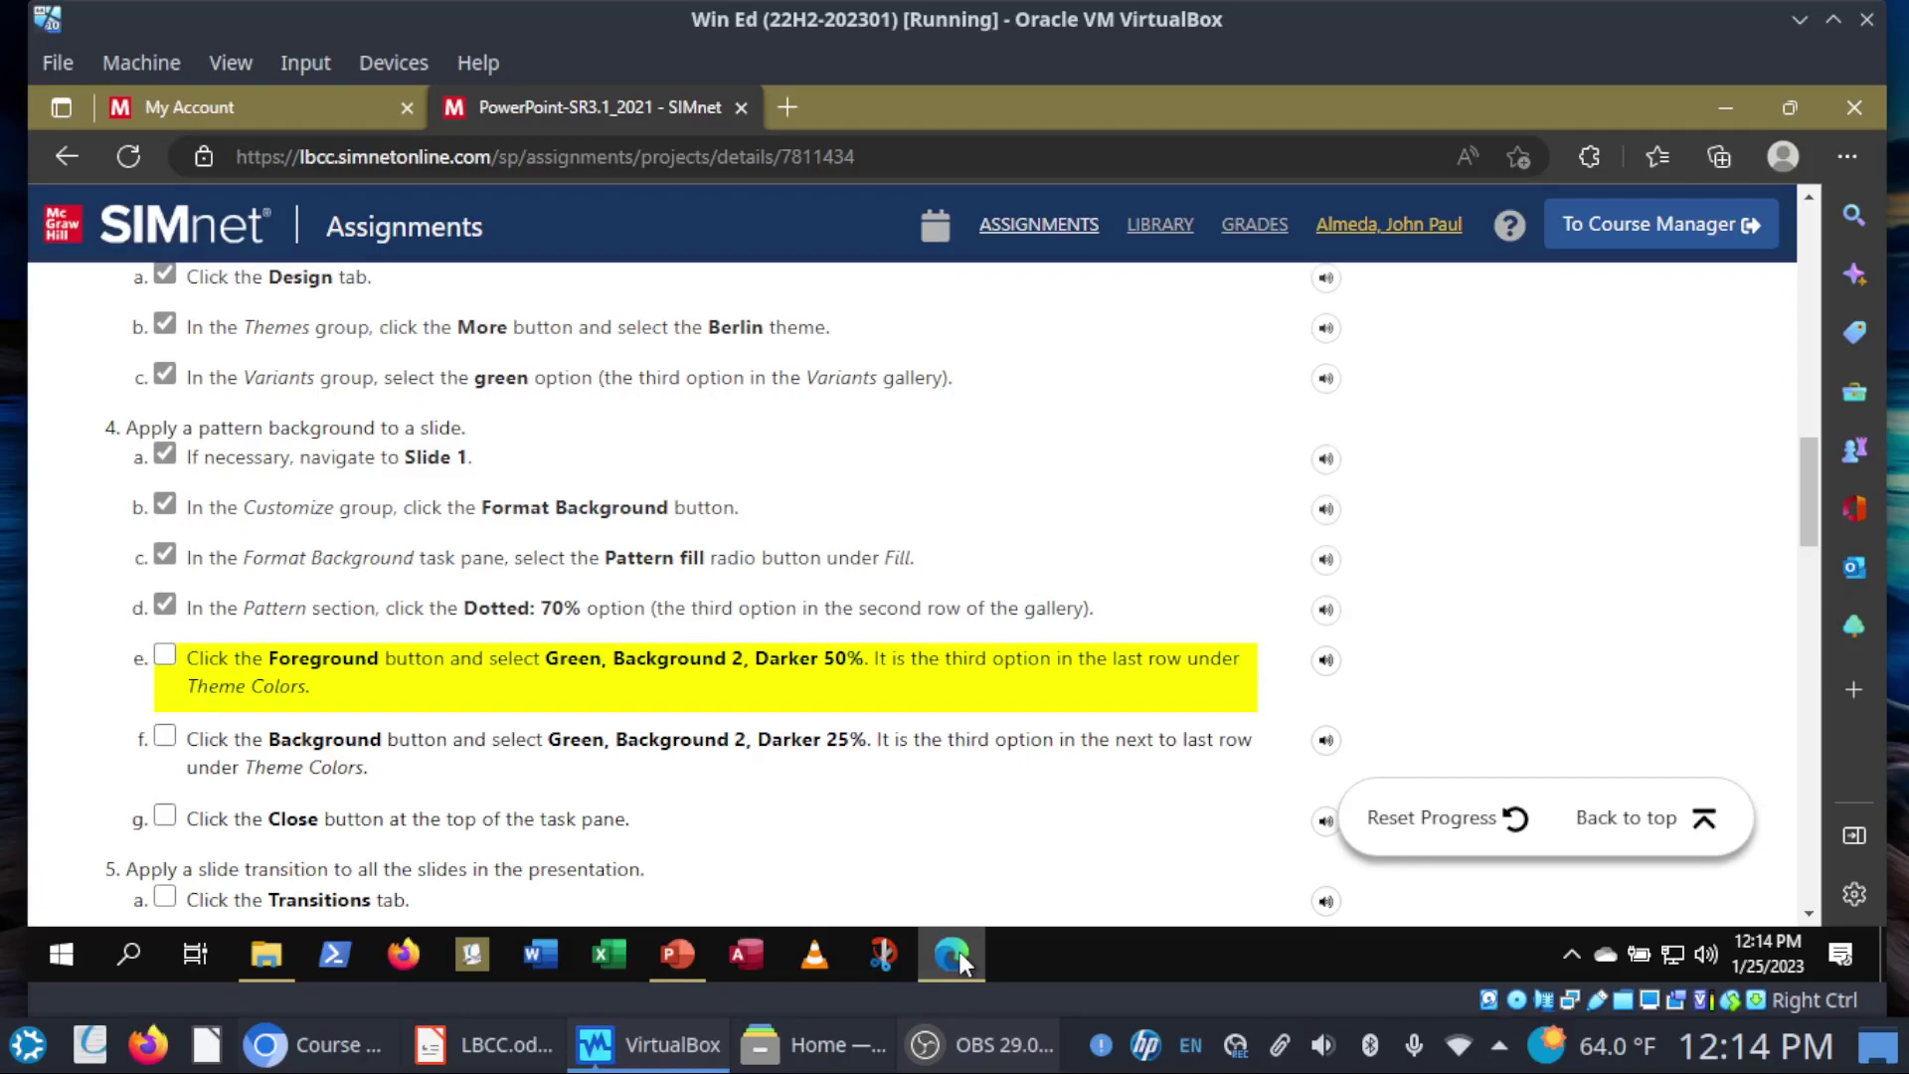
left_click(958, 951)
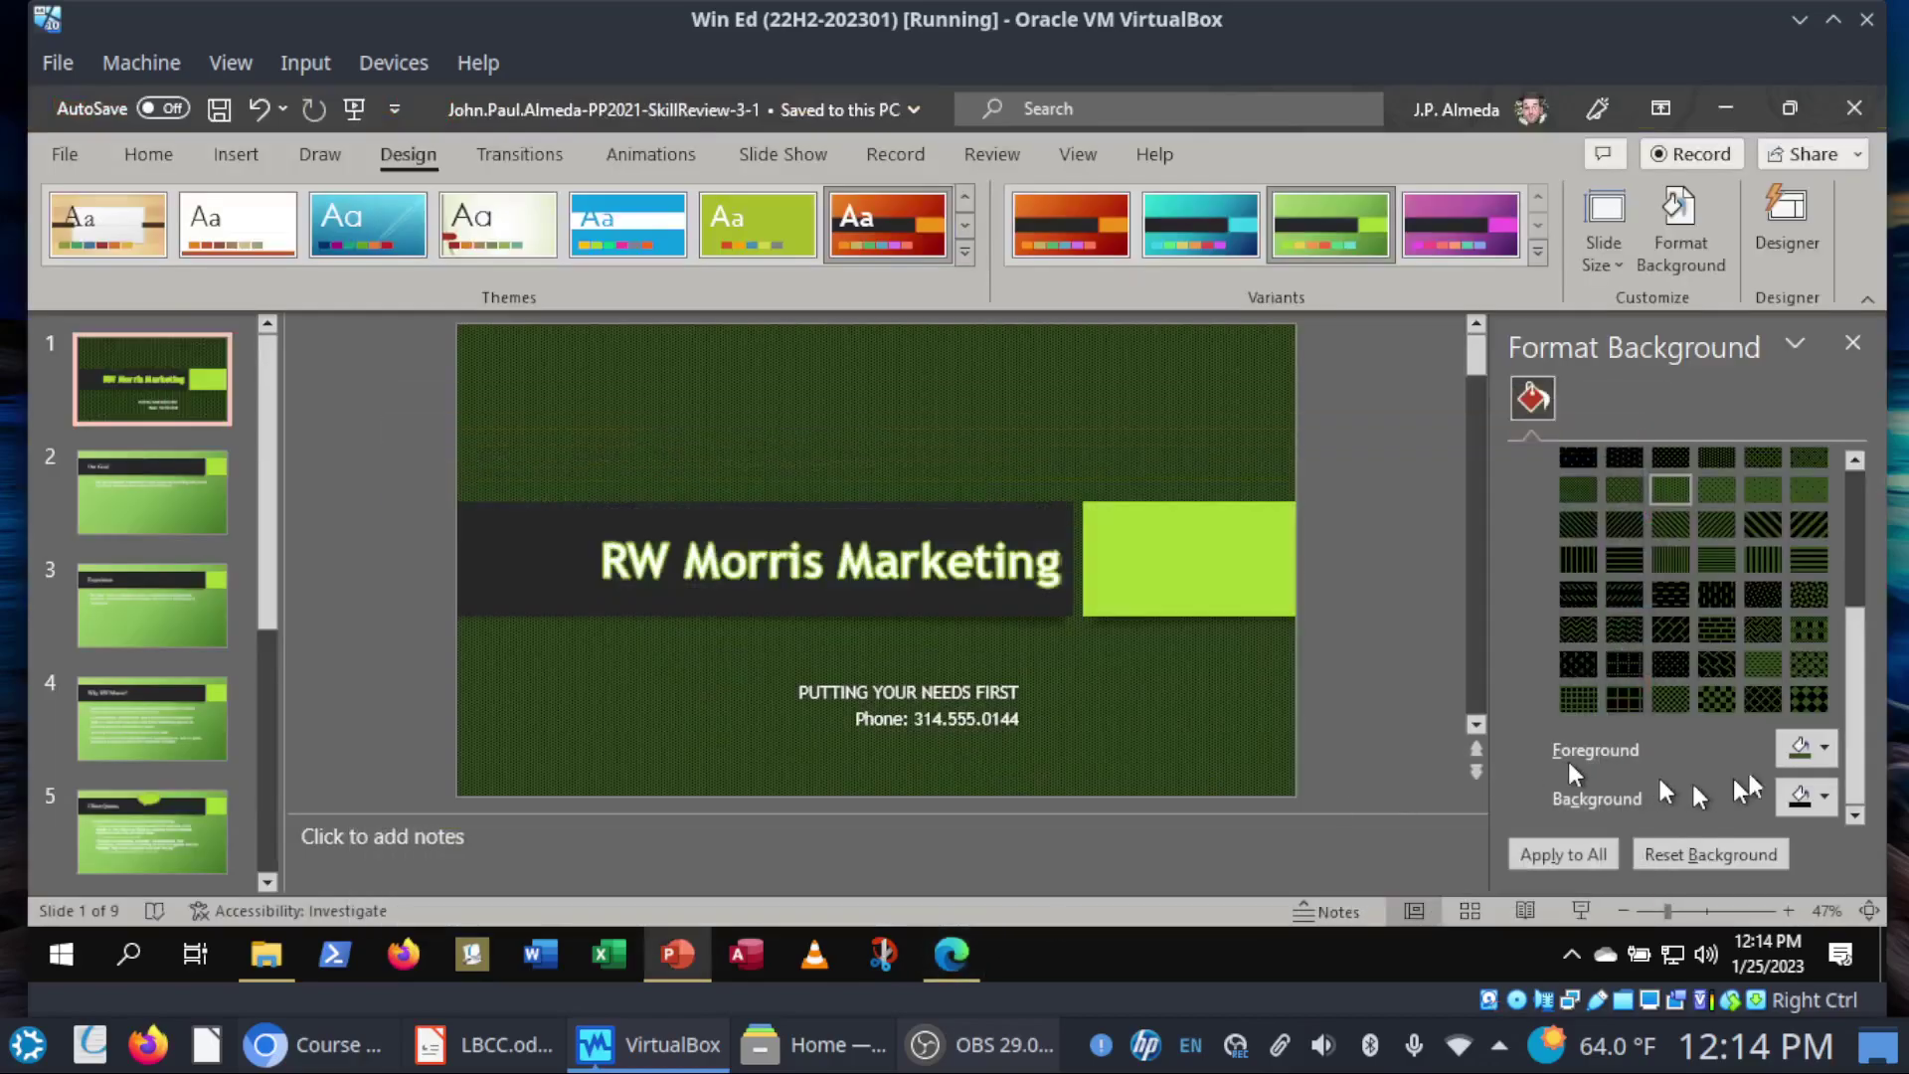
left_click(1825, 749)
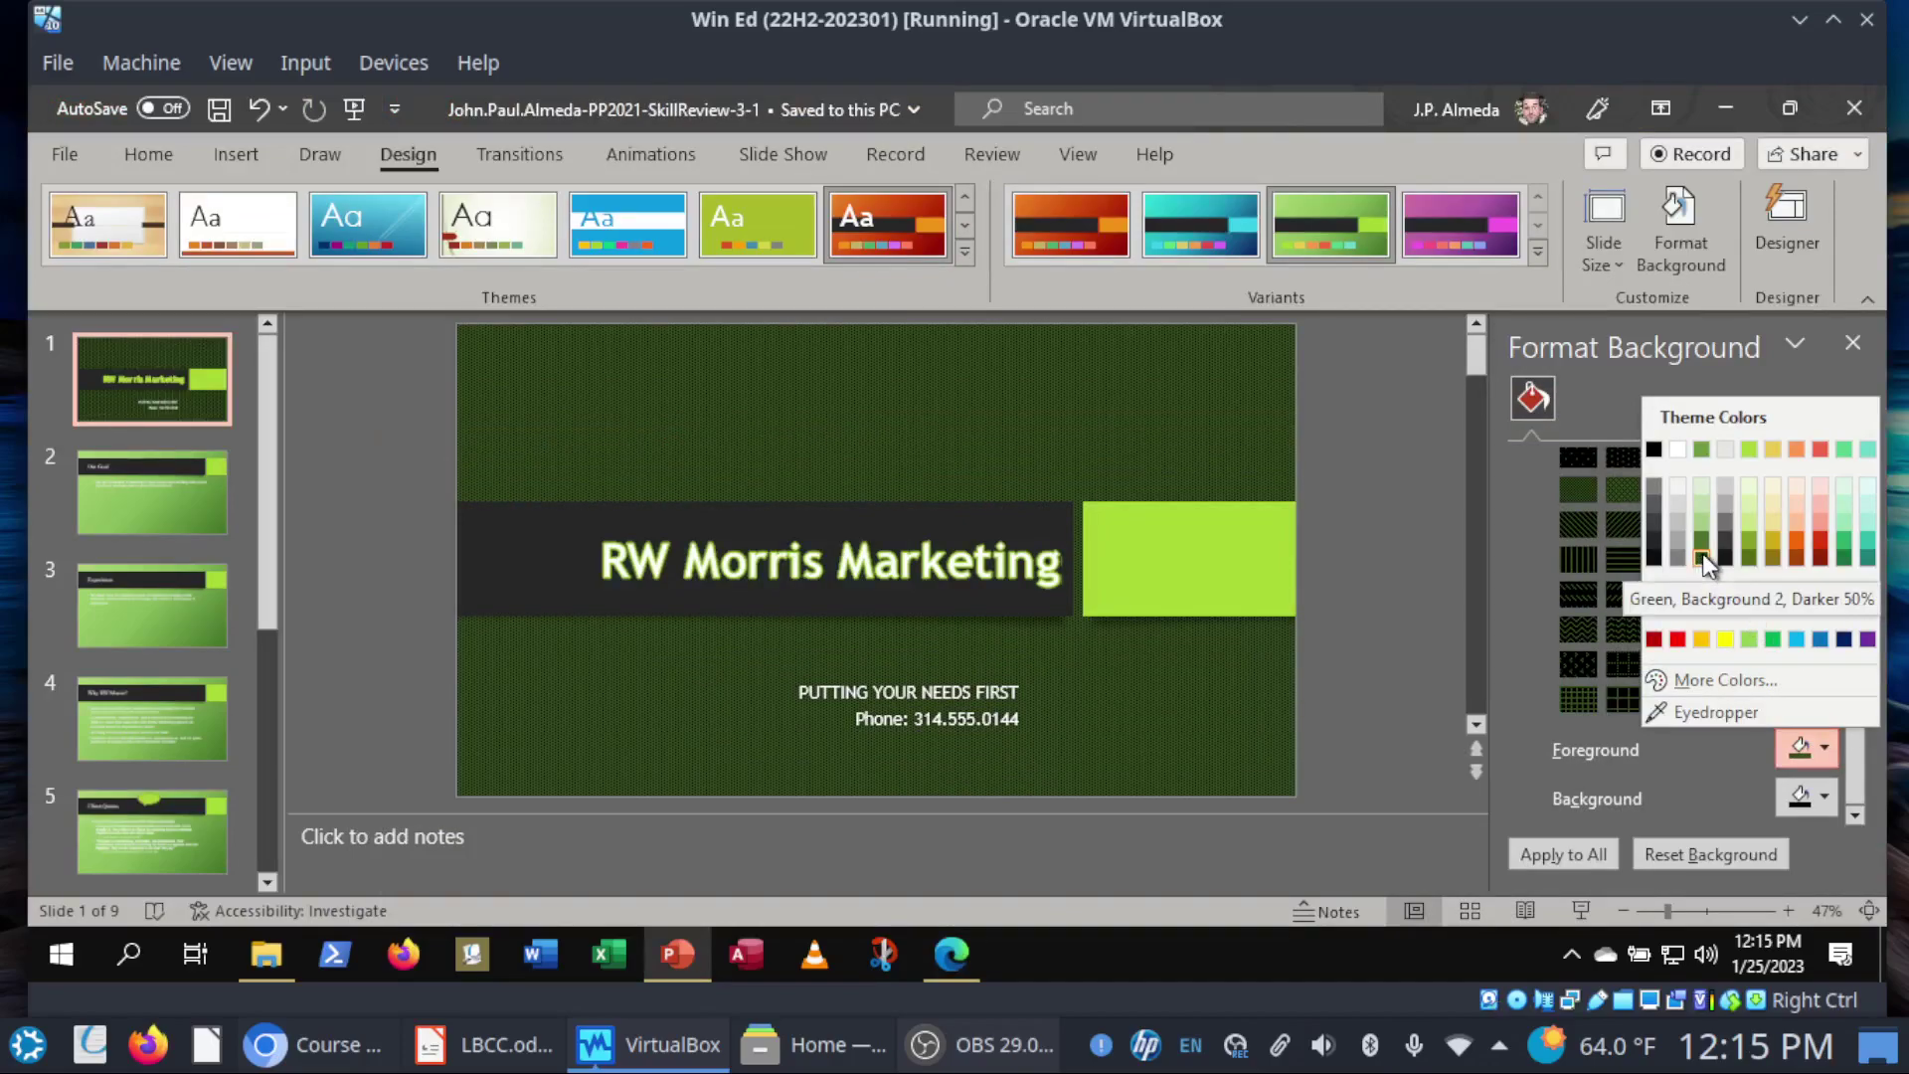
Step: Set the pattern's background colour to Green, Background 2, Darker 25%, and switch back to the SIMnet checklist in Edge
left_click(1826, 801)
left_click(1826, 802)
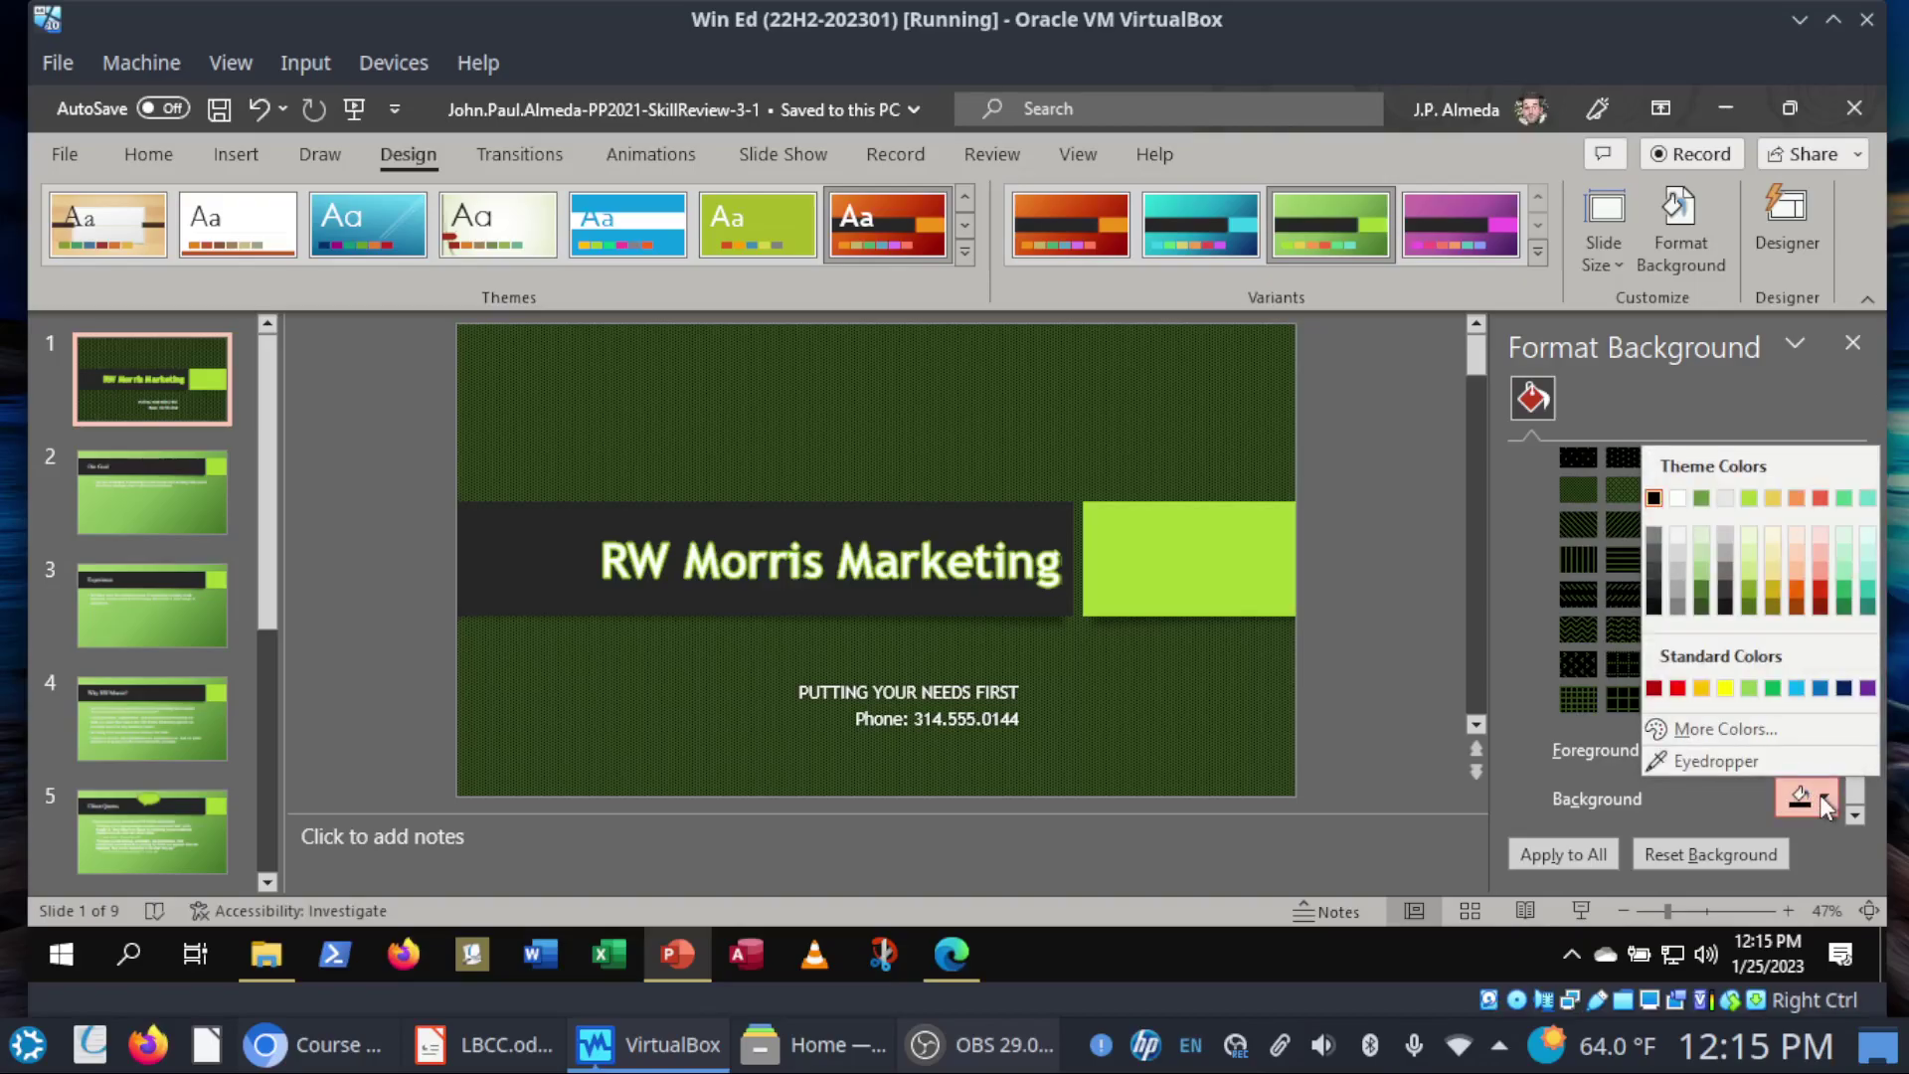
left_click(1702, 593)
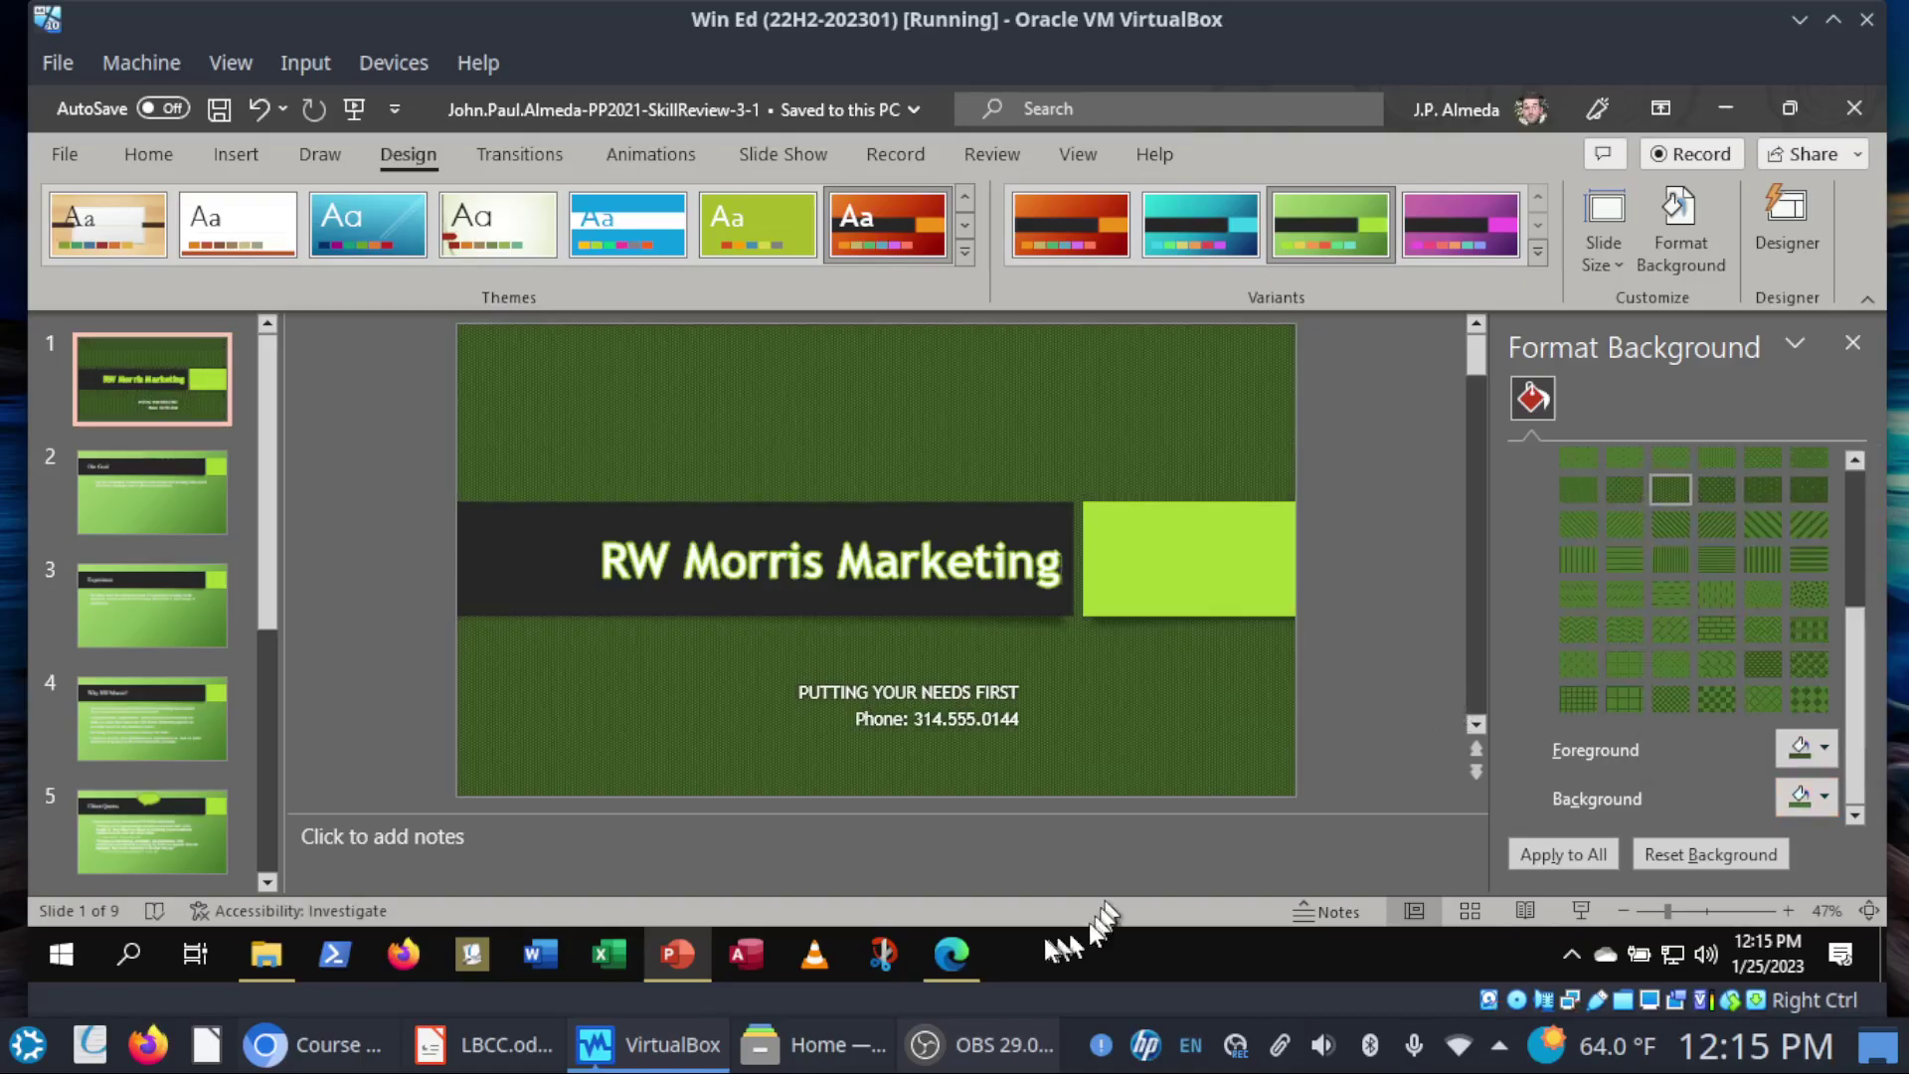
left_click(963, 953)
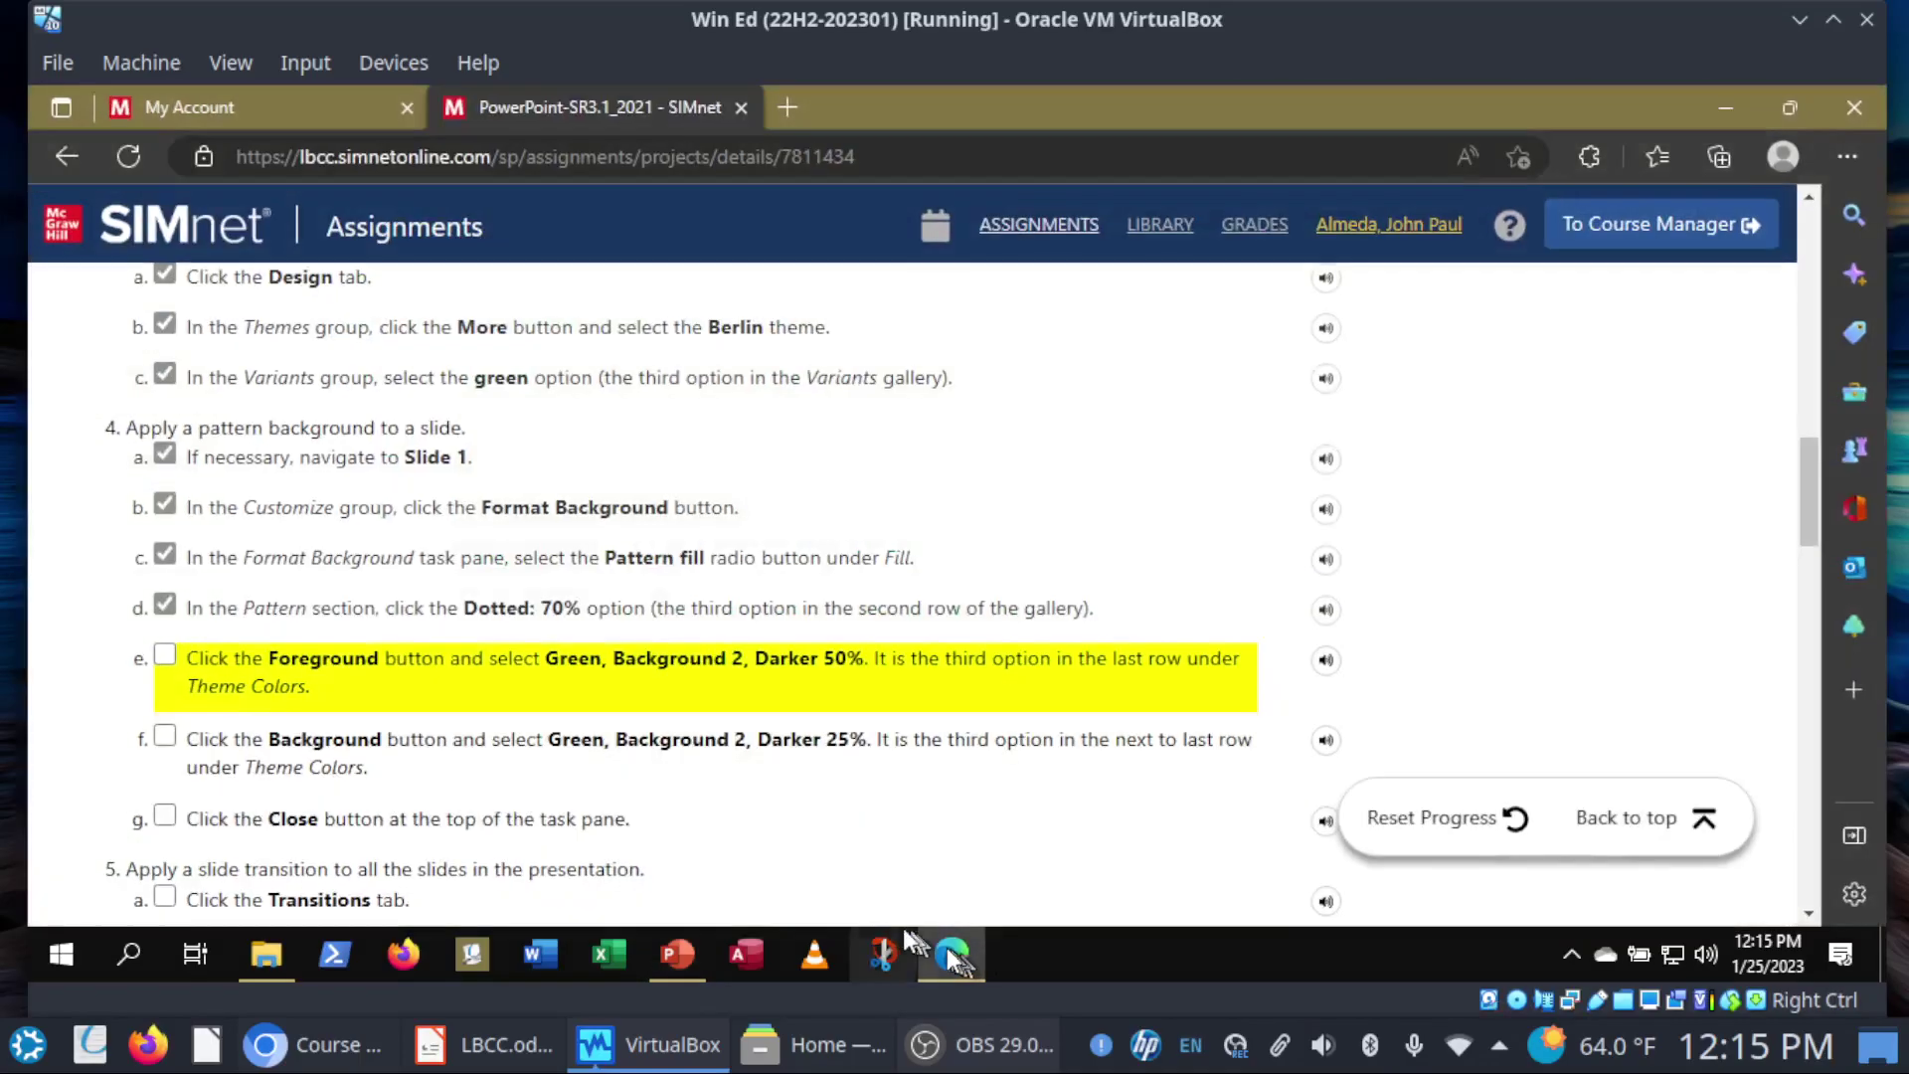
Step: Mark steps 4e, 4f and 4g complete in the SIMnet checklist
left_click(165, 654)
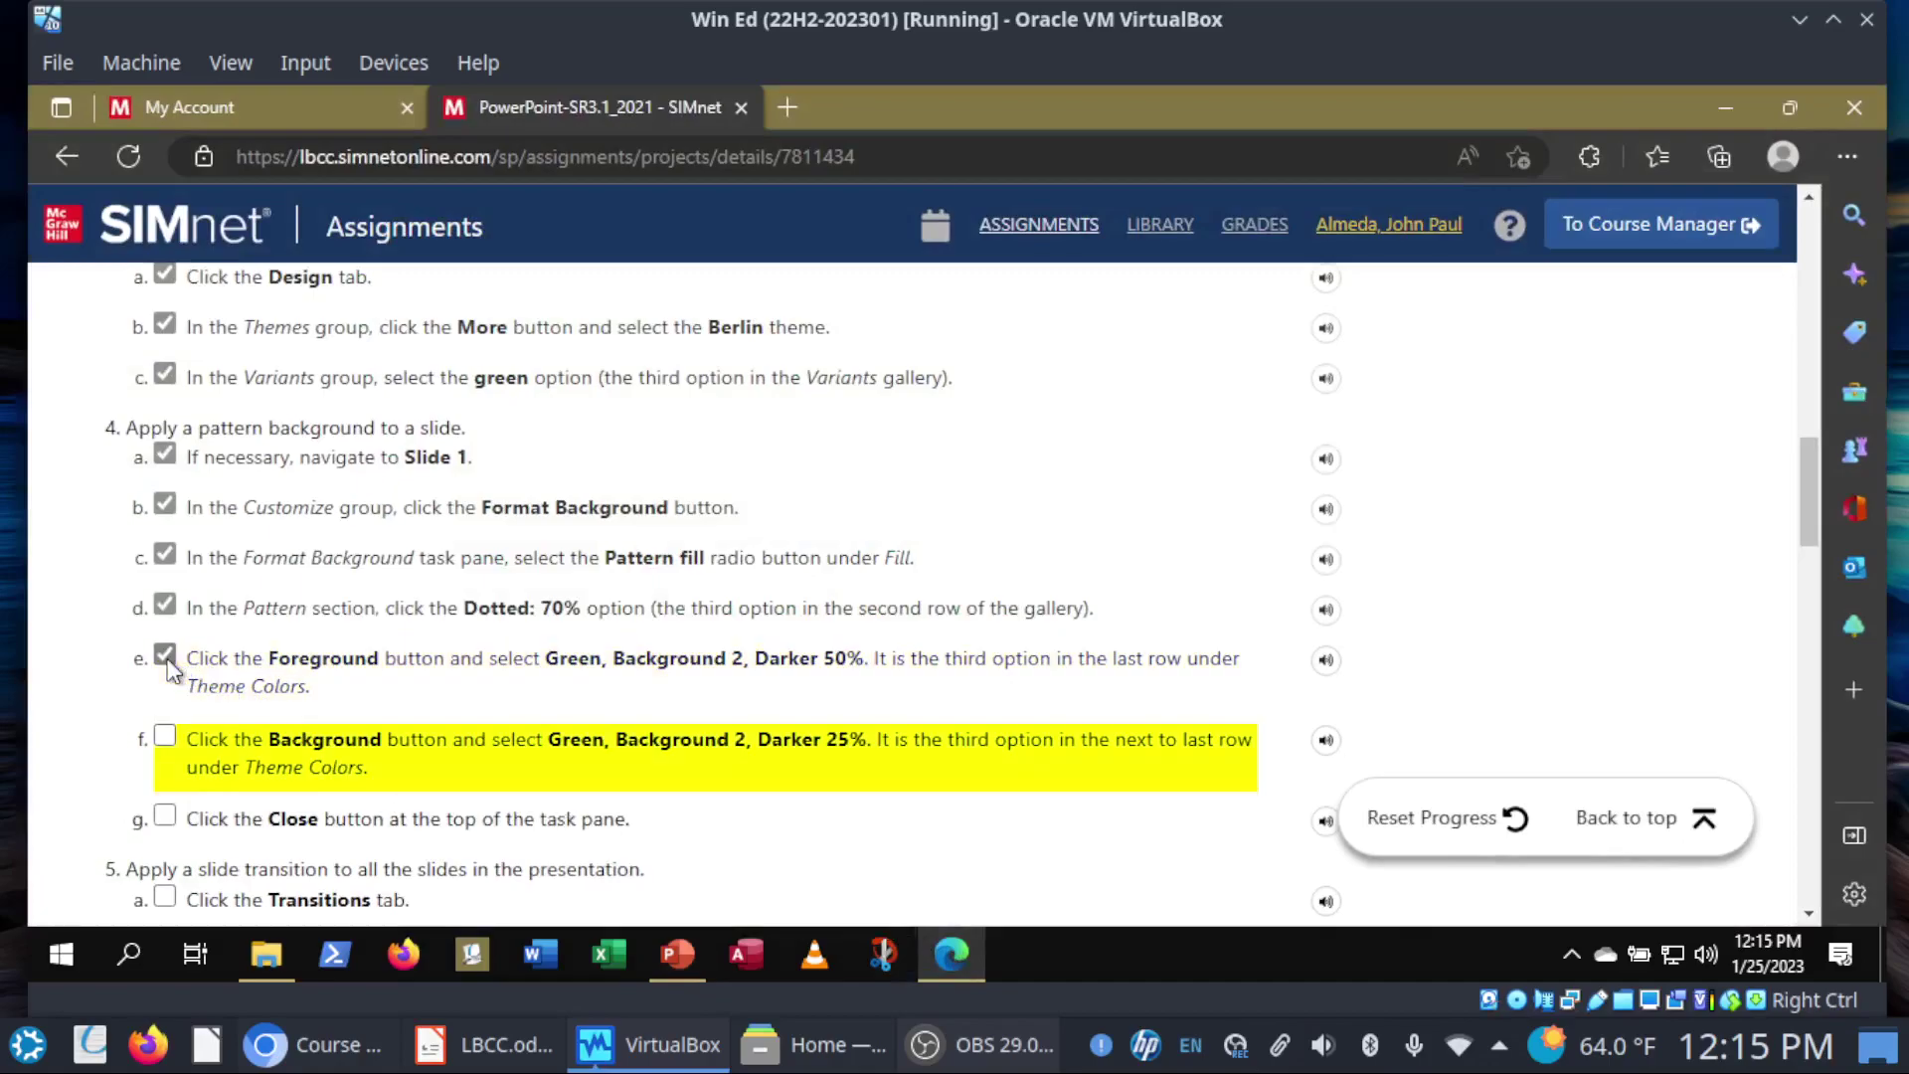
left_click(165, 735)
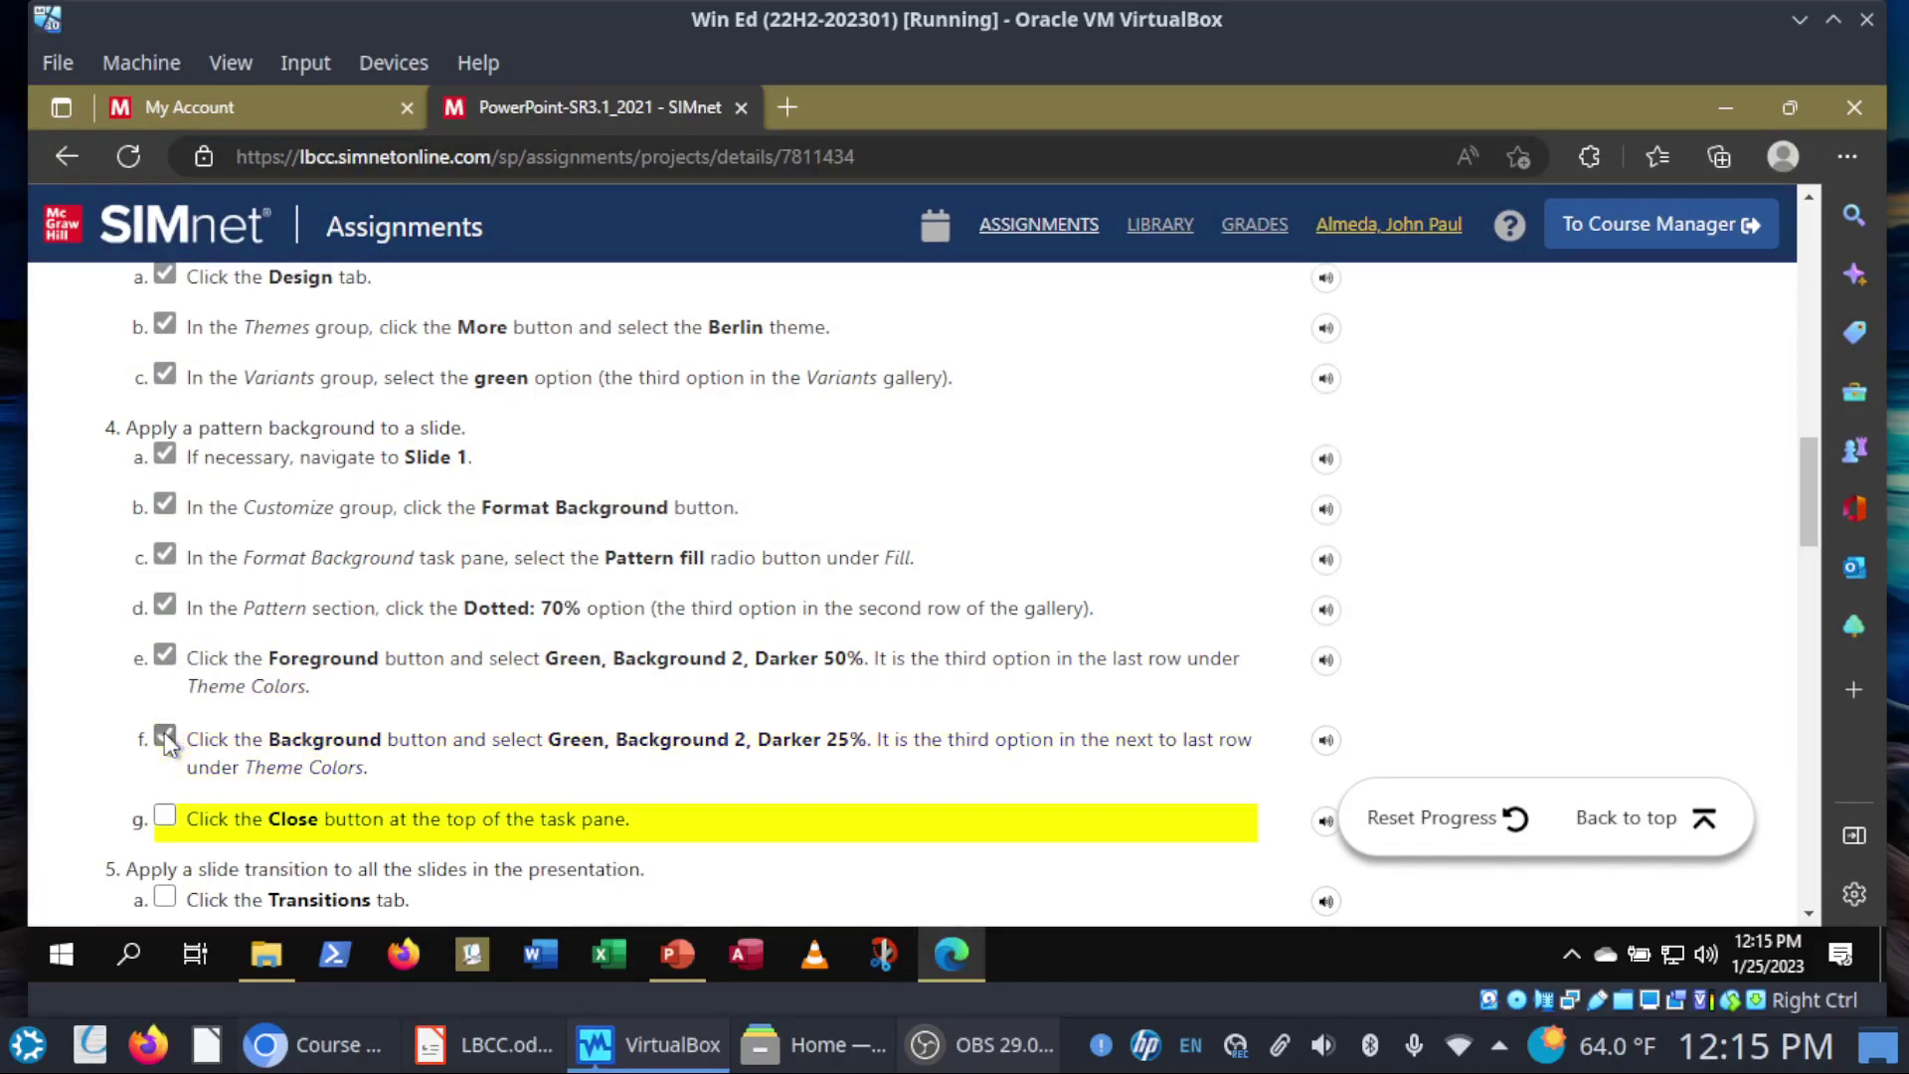
left_click(165, 817)
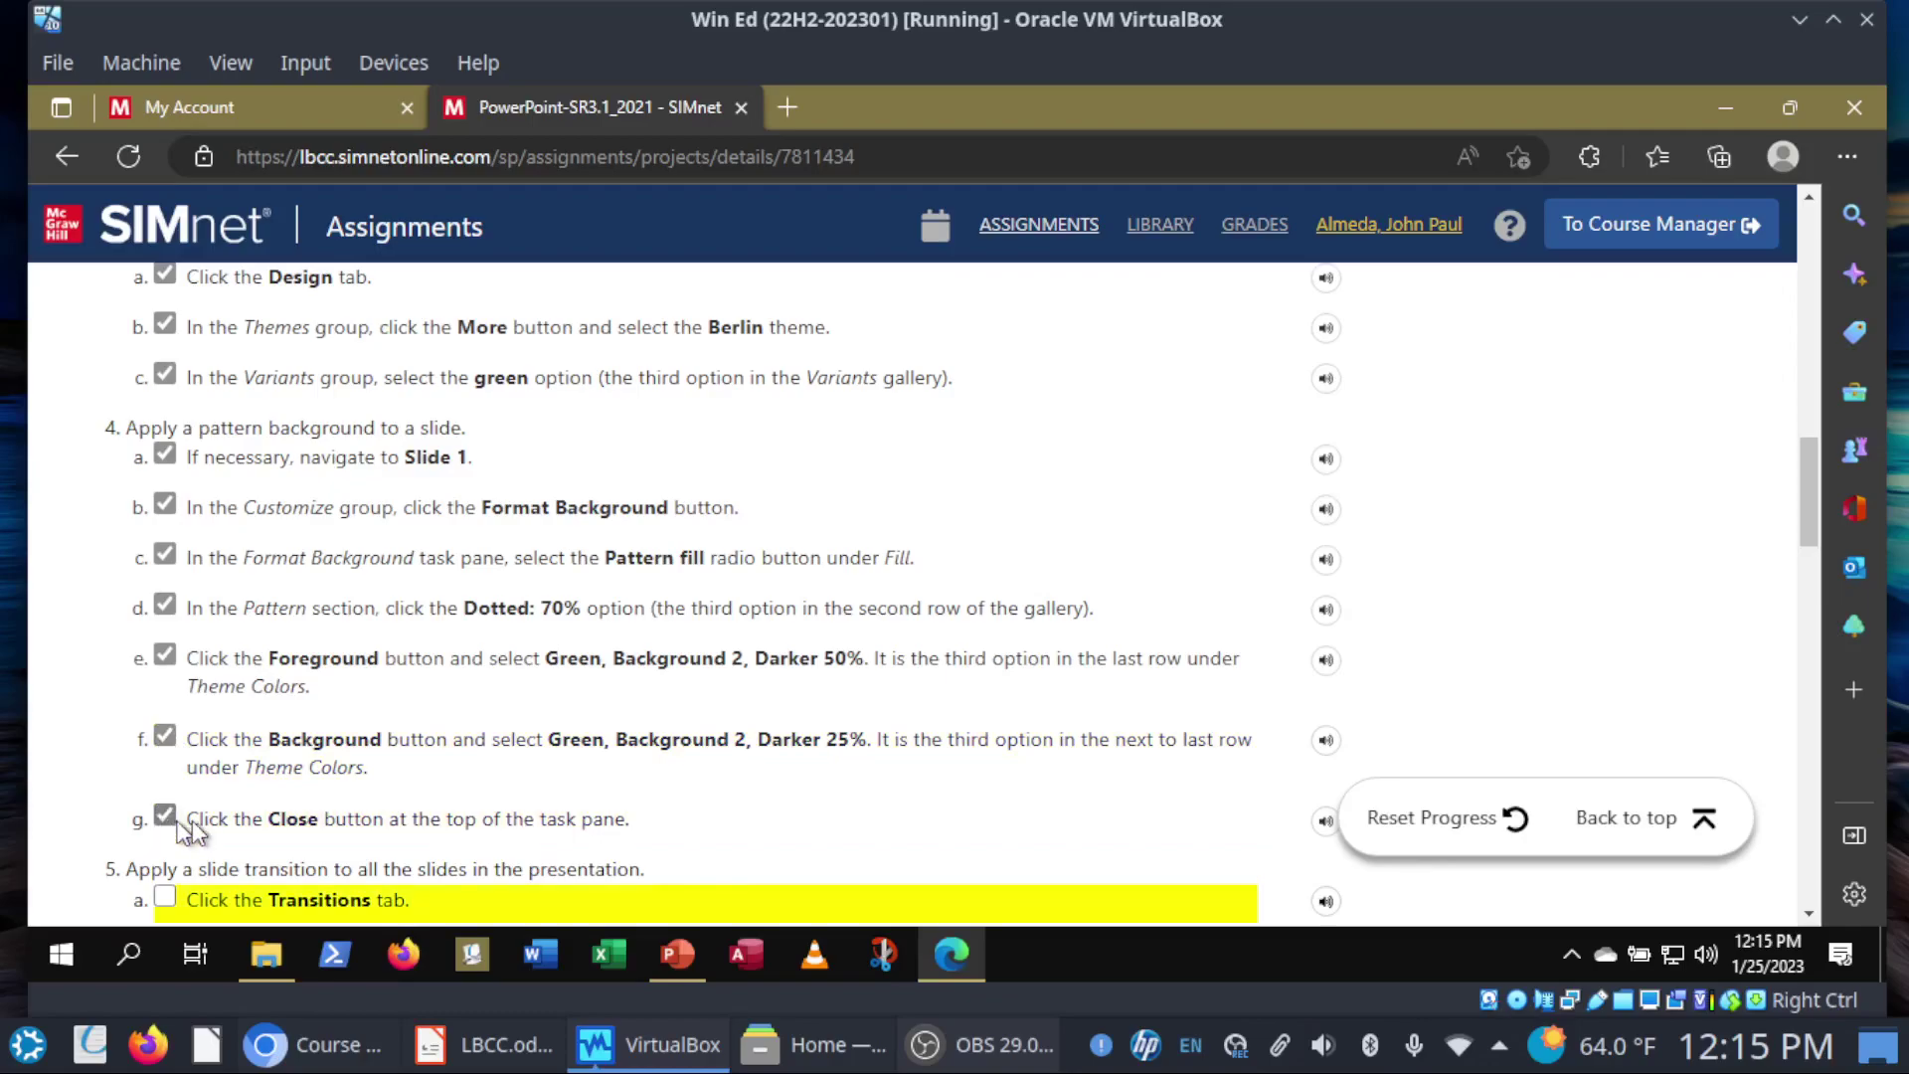
Step: Switch to PowerPoint, close the Format Background pane, and save the presentation
left_click(678, 956)
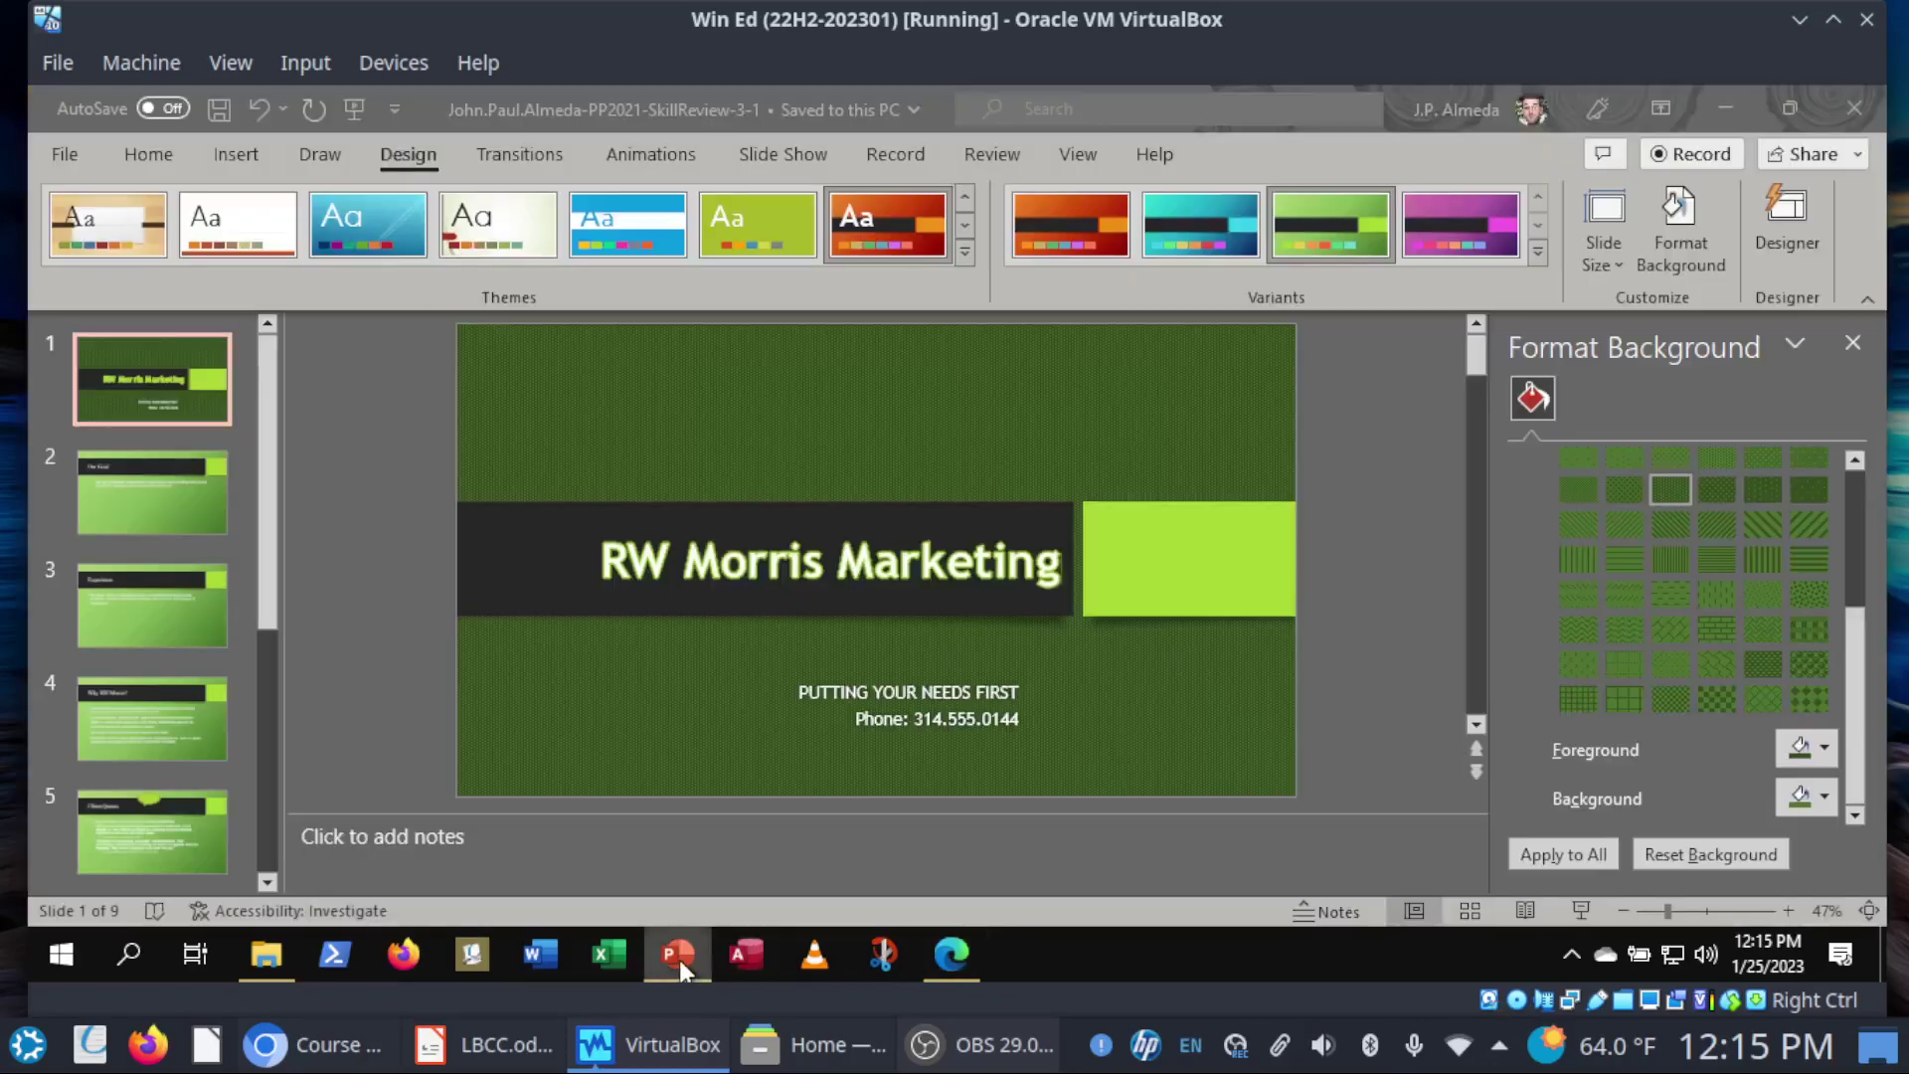
left_click(1854, 340)
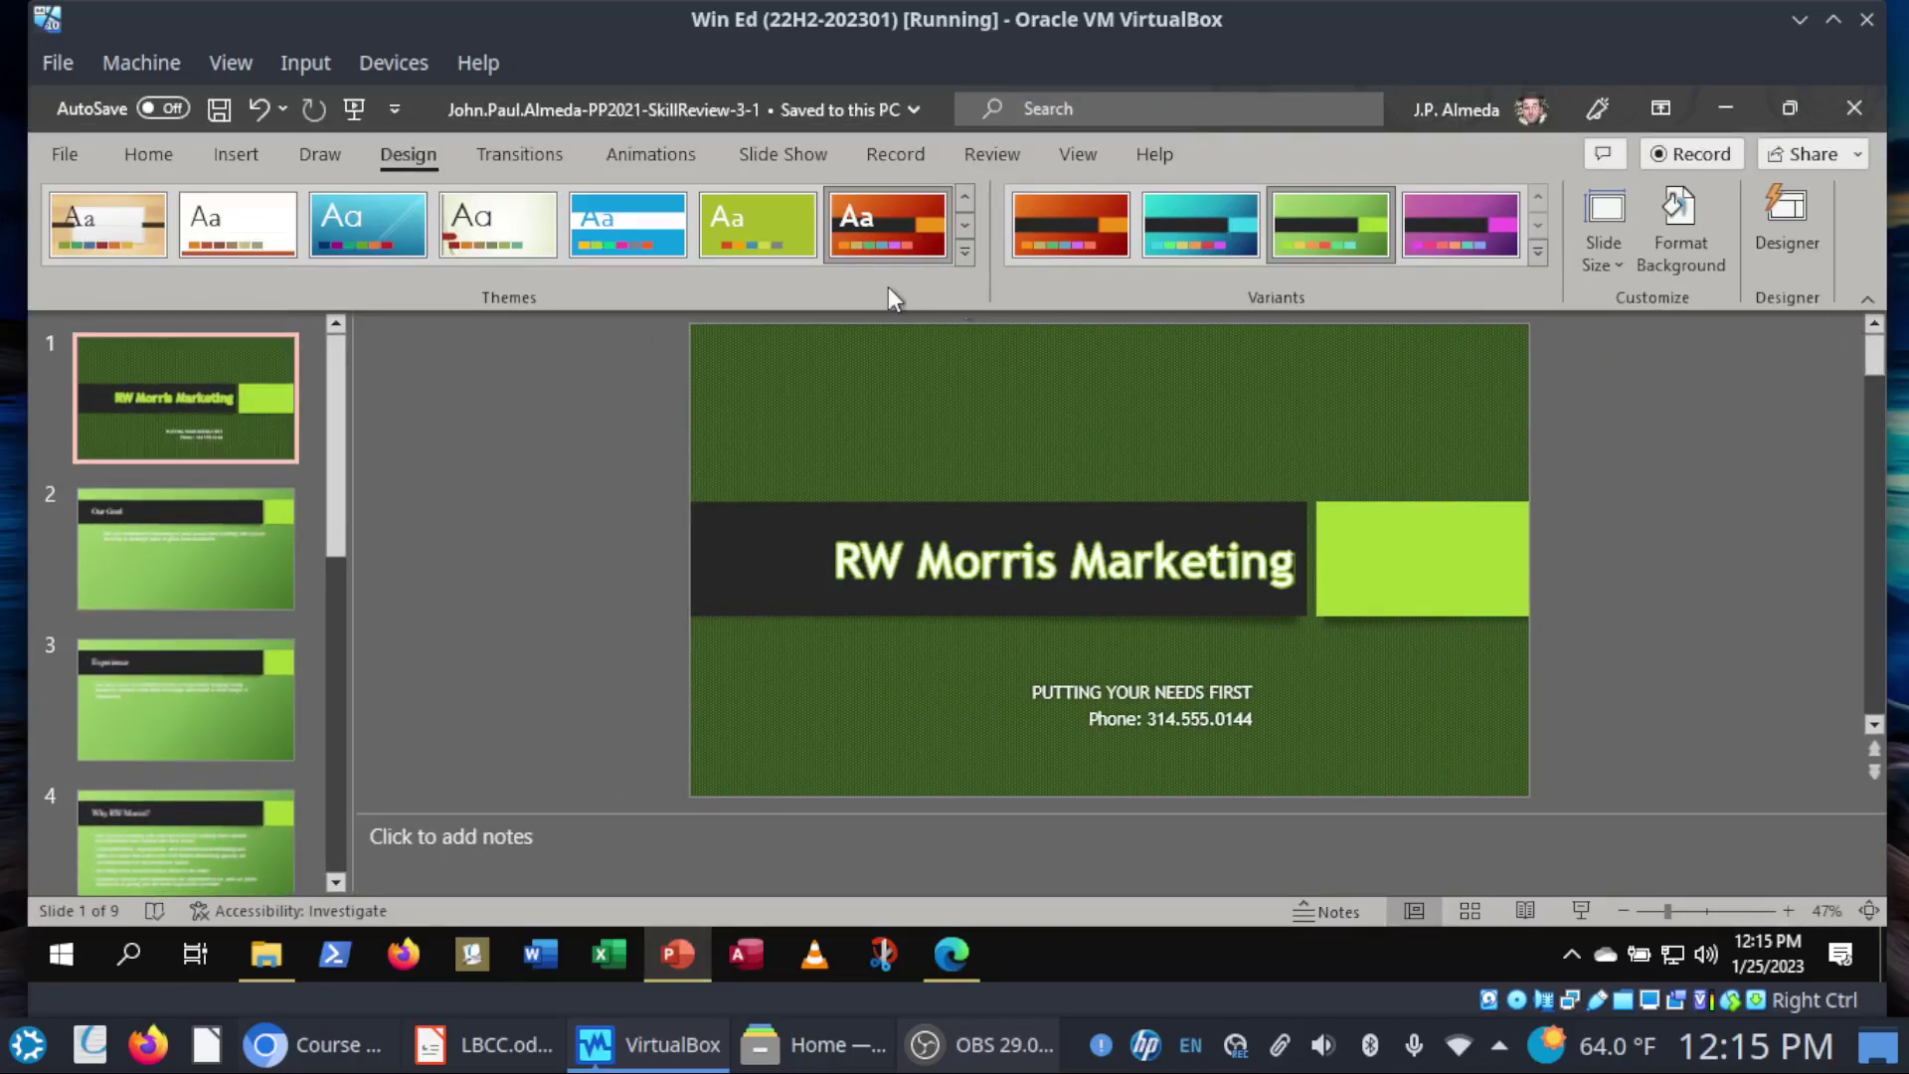
left_click(219, 110)
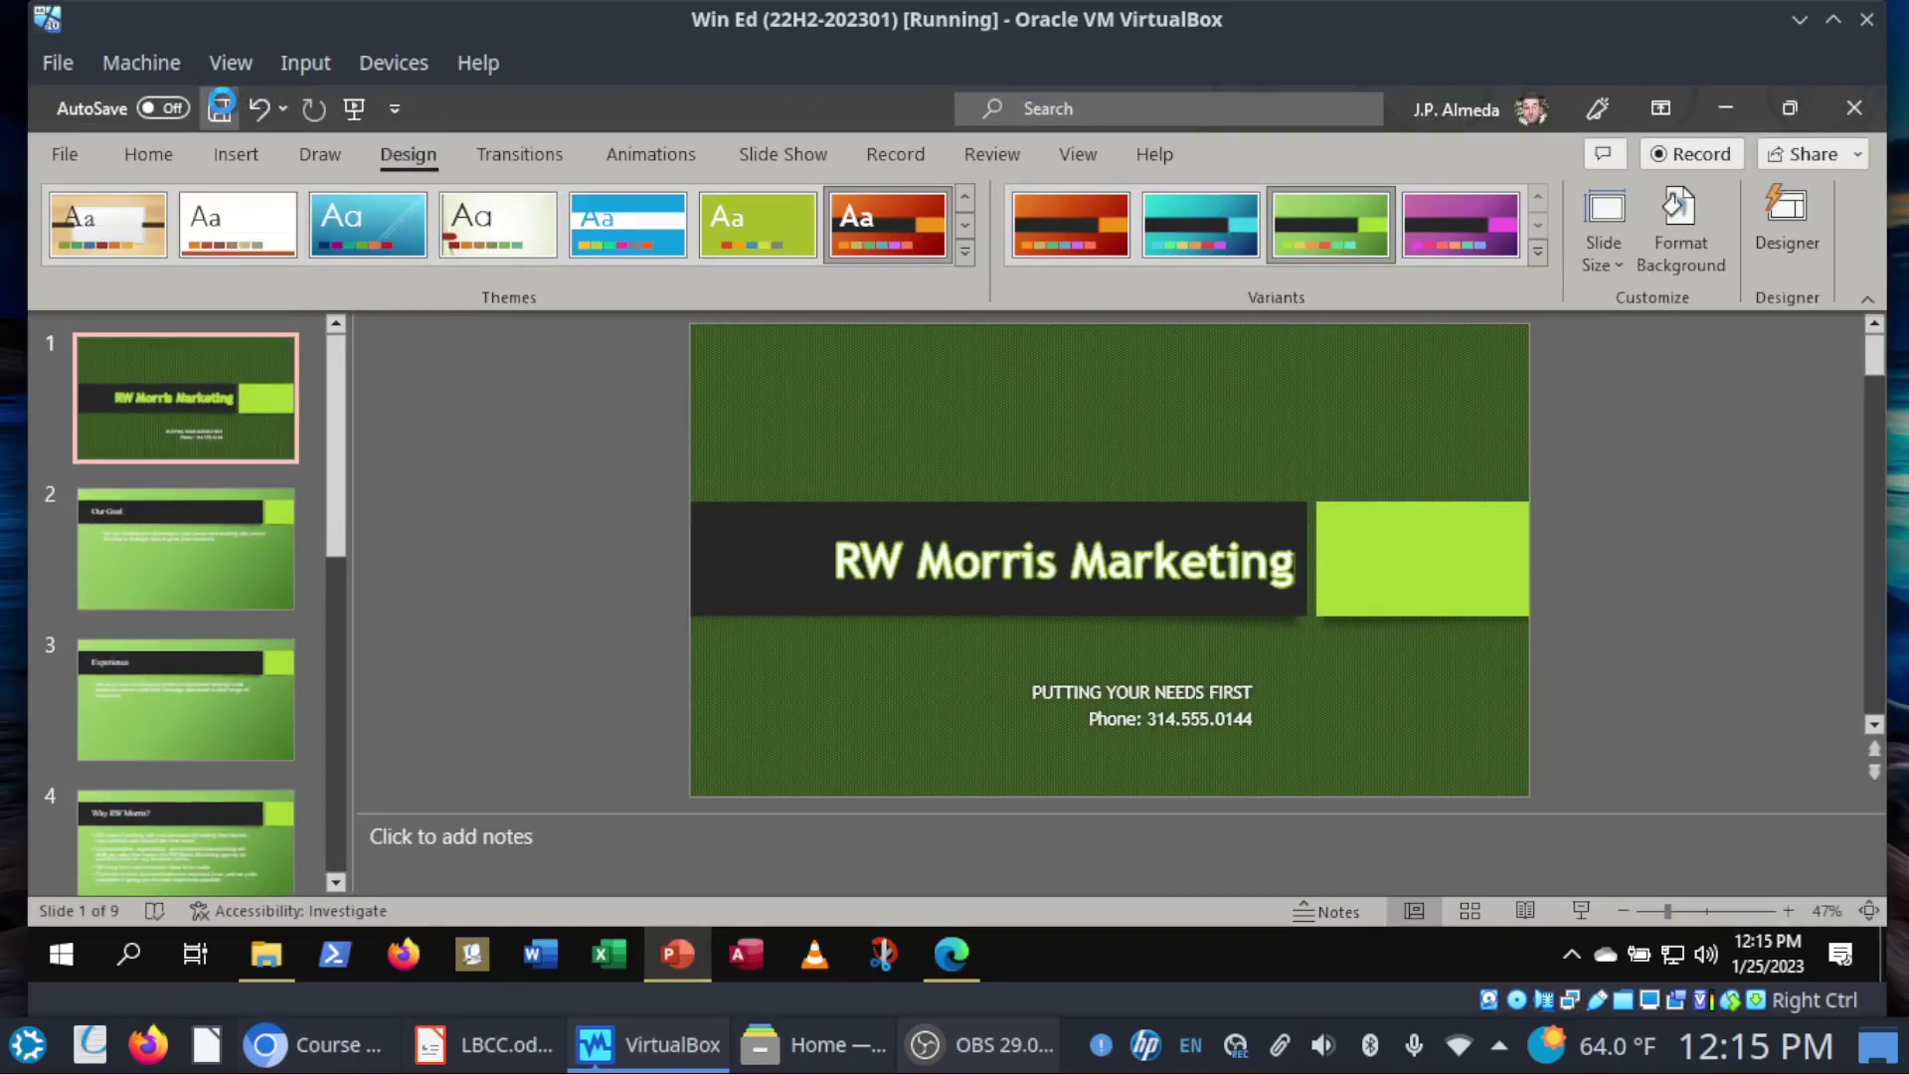
Step: Check SIMnet step 5 in Edge, bring up the transition commands in PowerPoint, and mark step 5a complete in the checklist
left_click(962, 951)
scroll(929, 631, "down", 2)
scroll(930, 631, "down", 3)
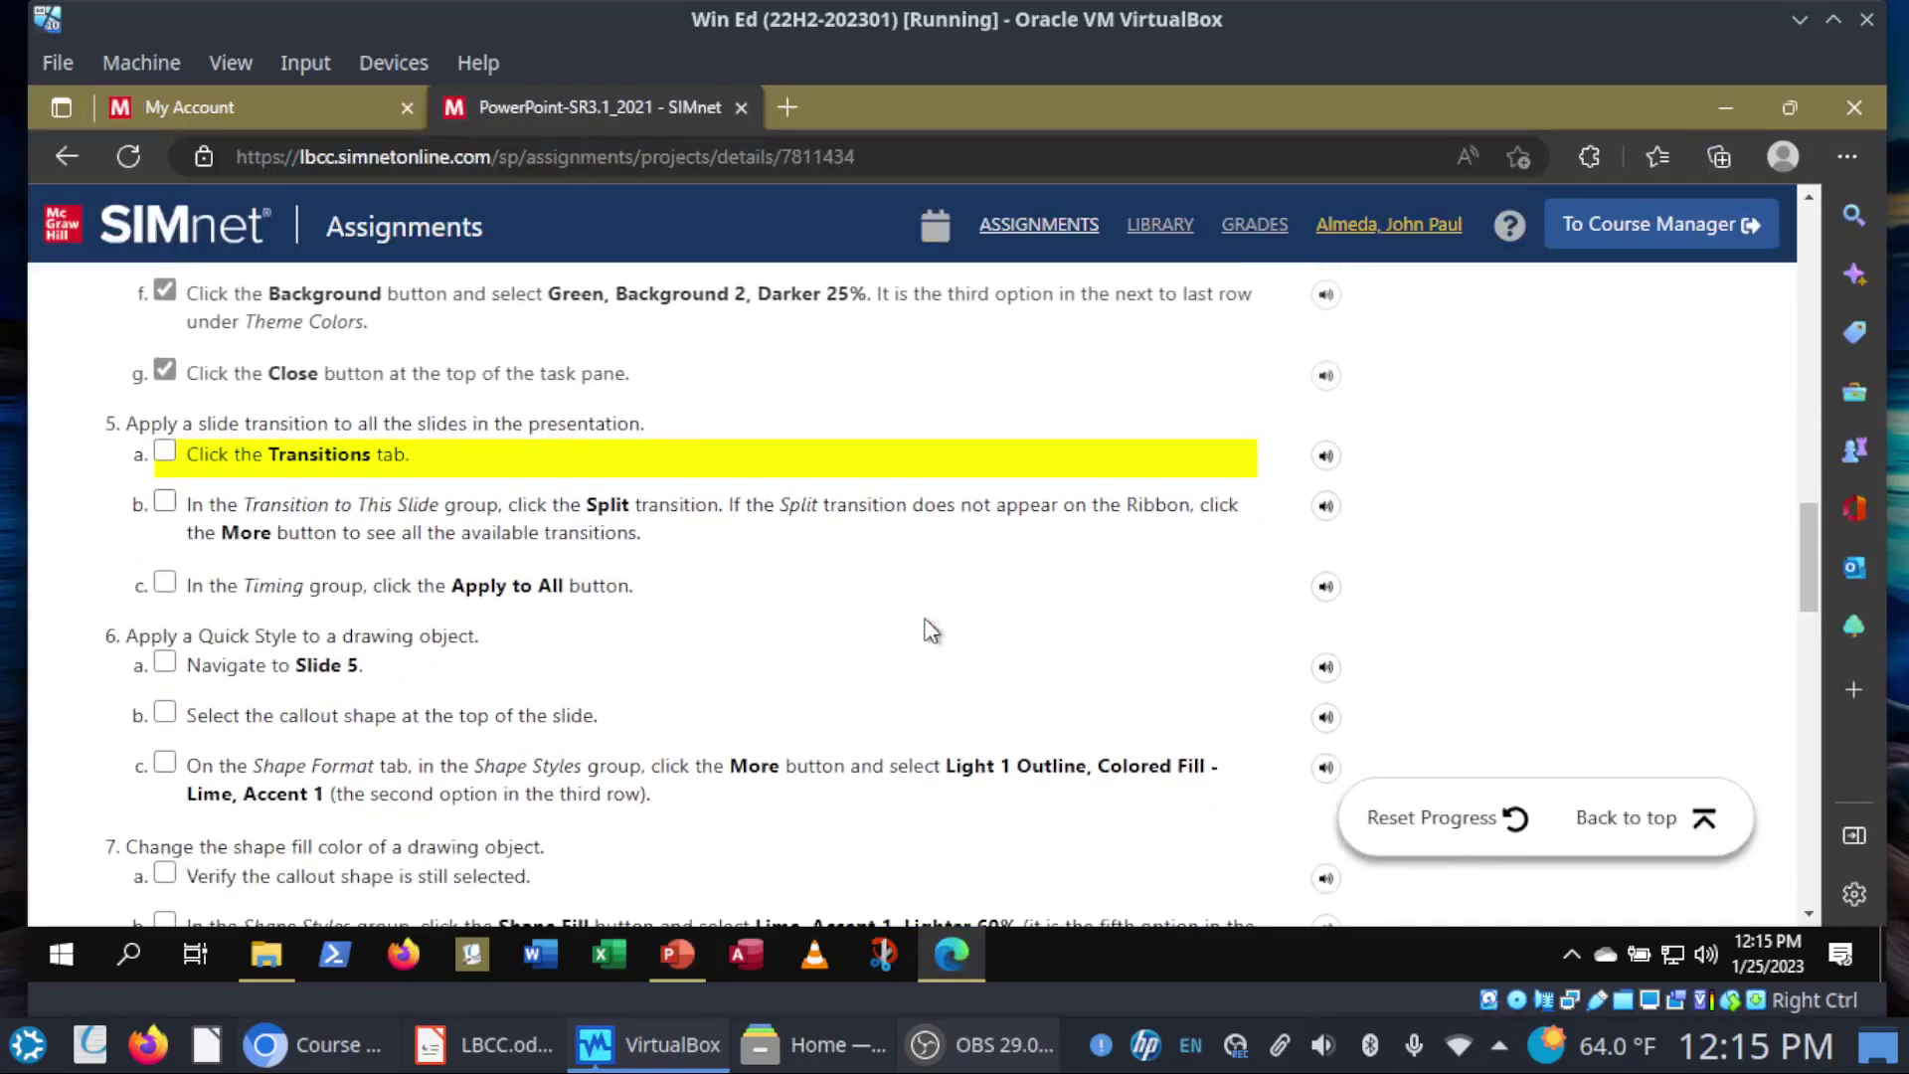
scroll(930, 632, "down", 1)
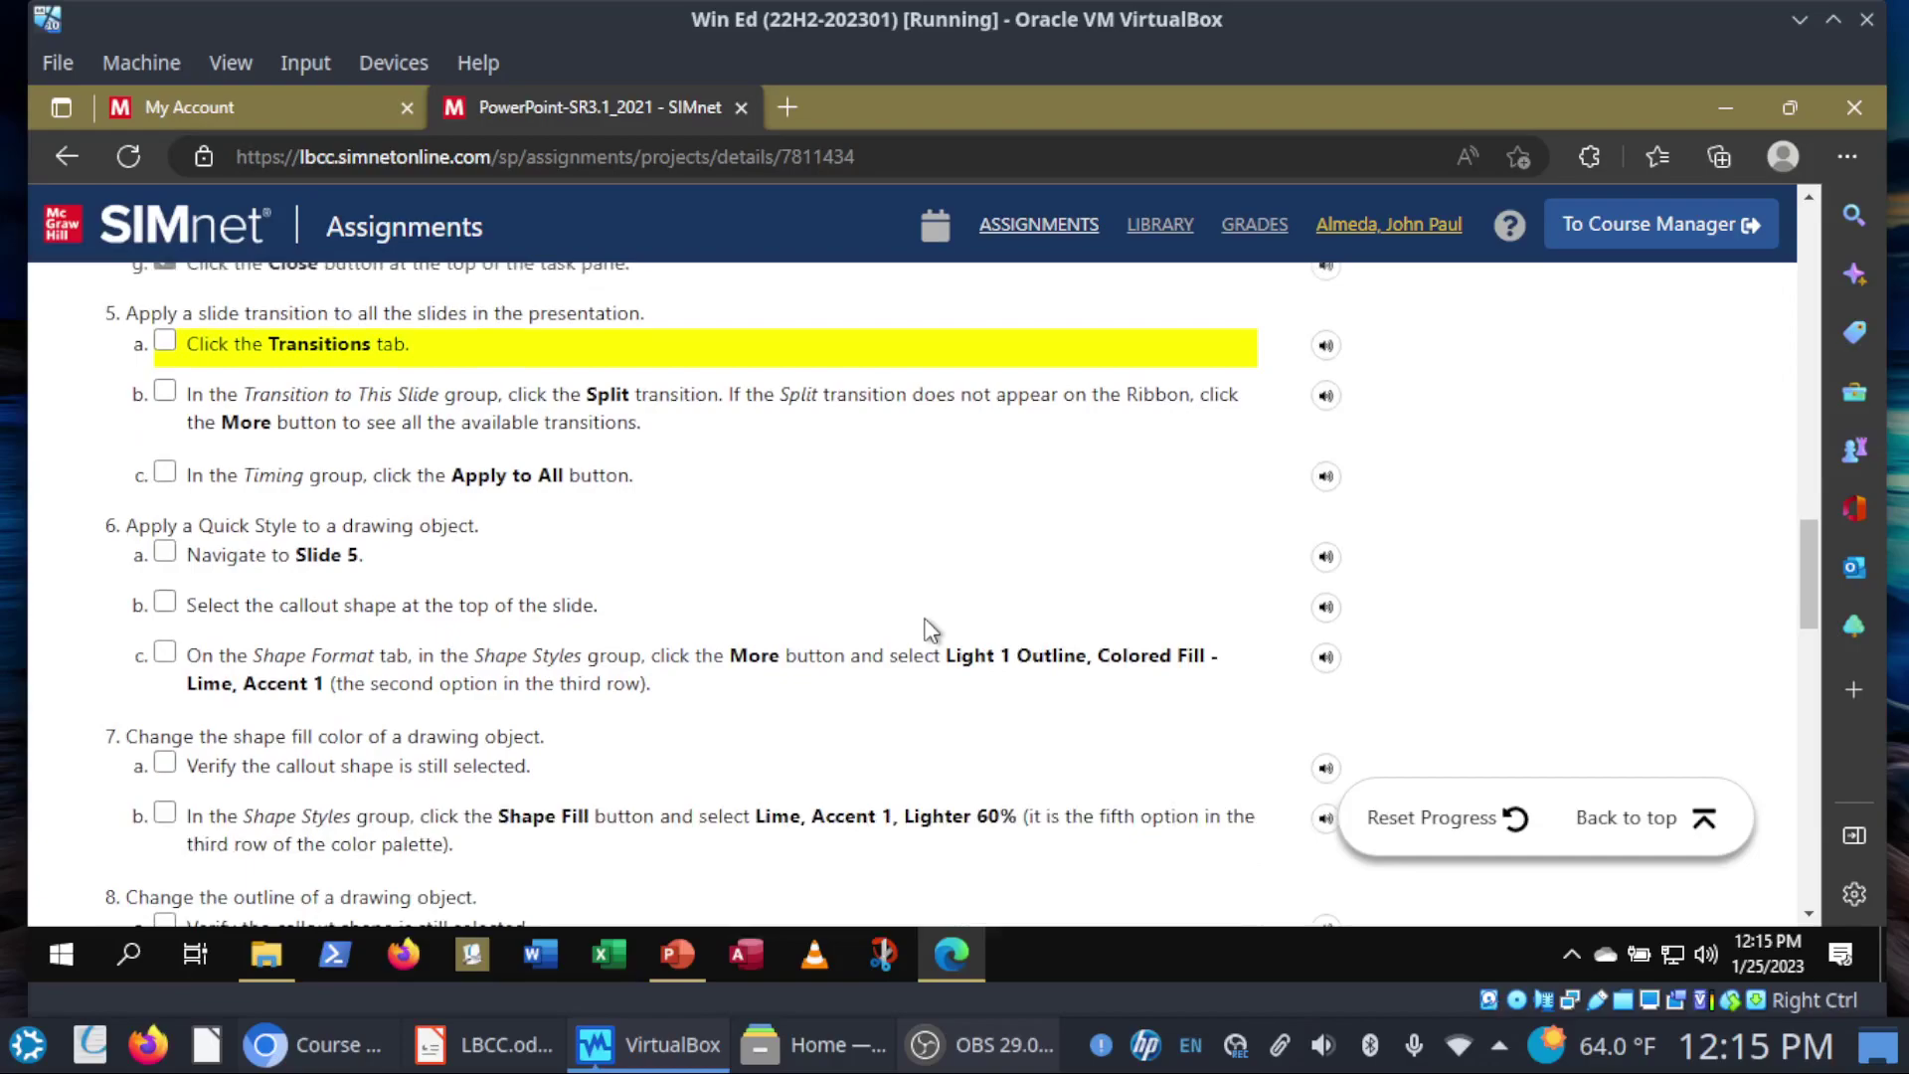
left_click(689, 953)
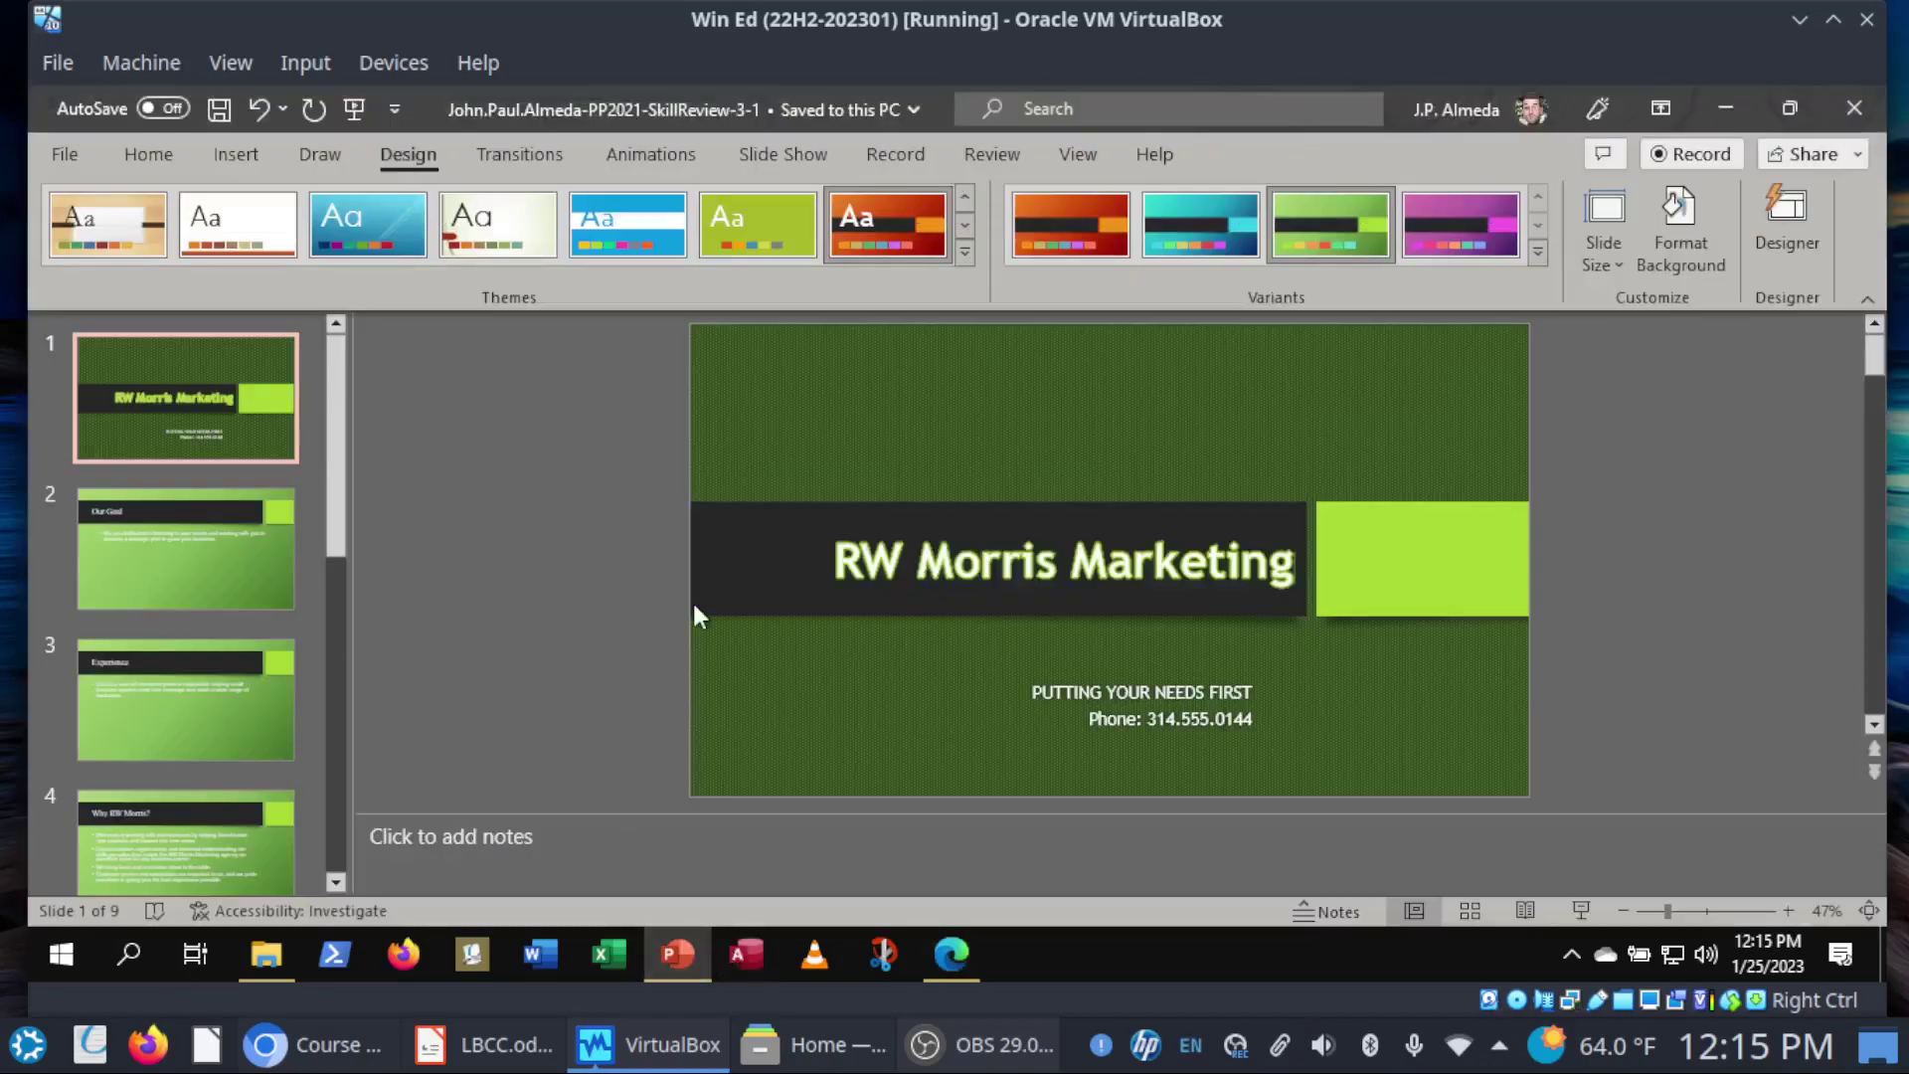
left_click(509, 157)
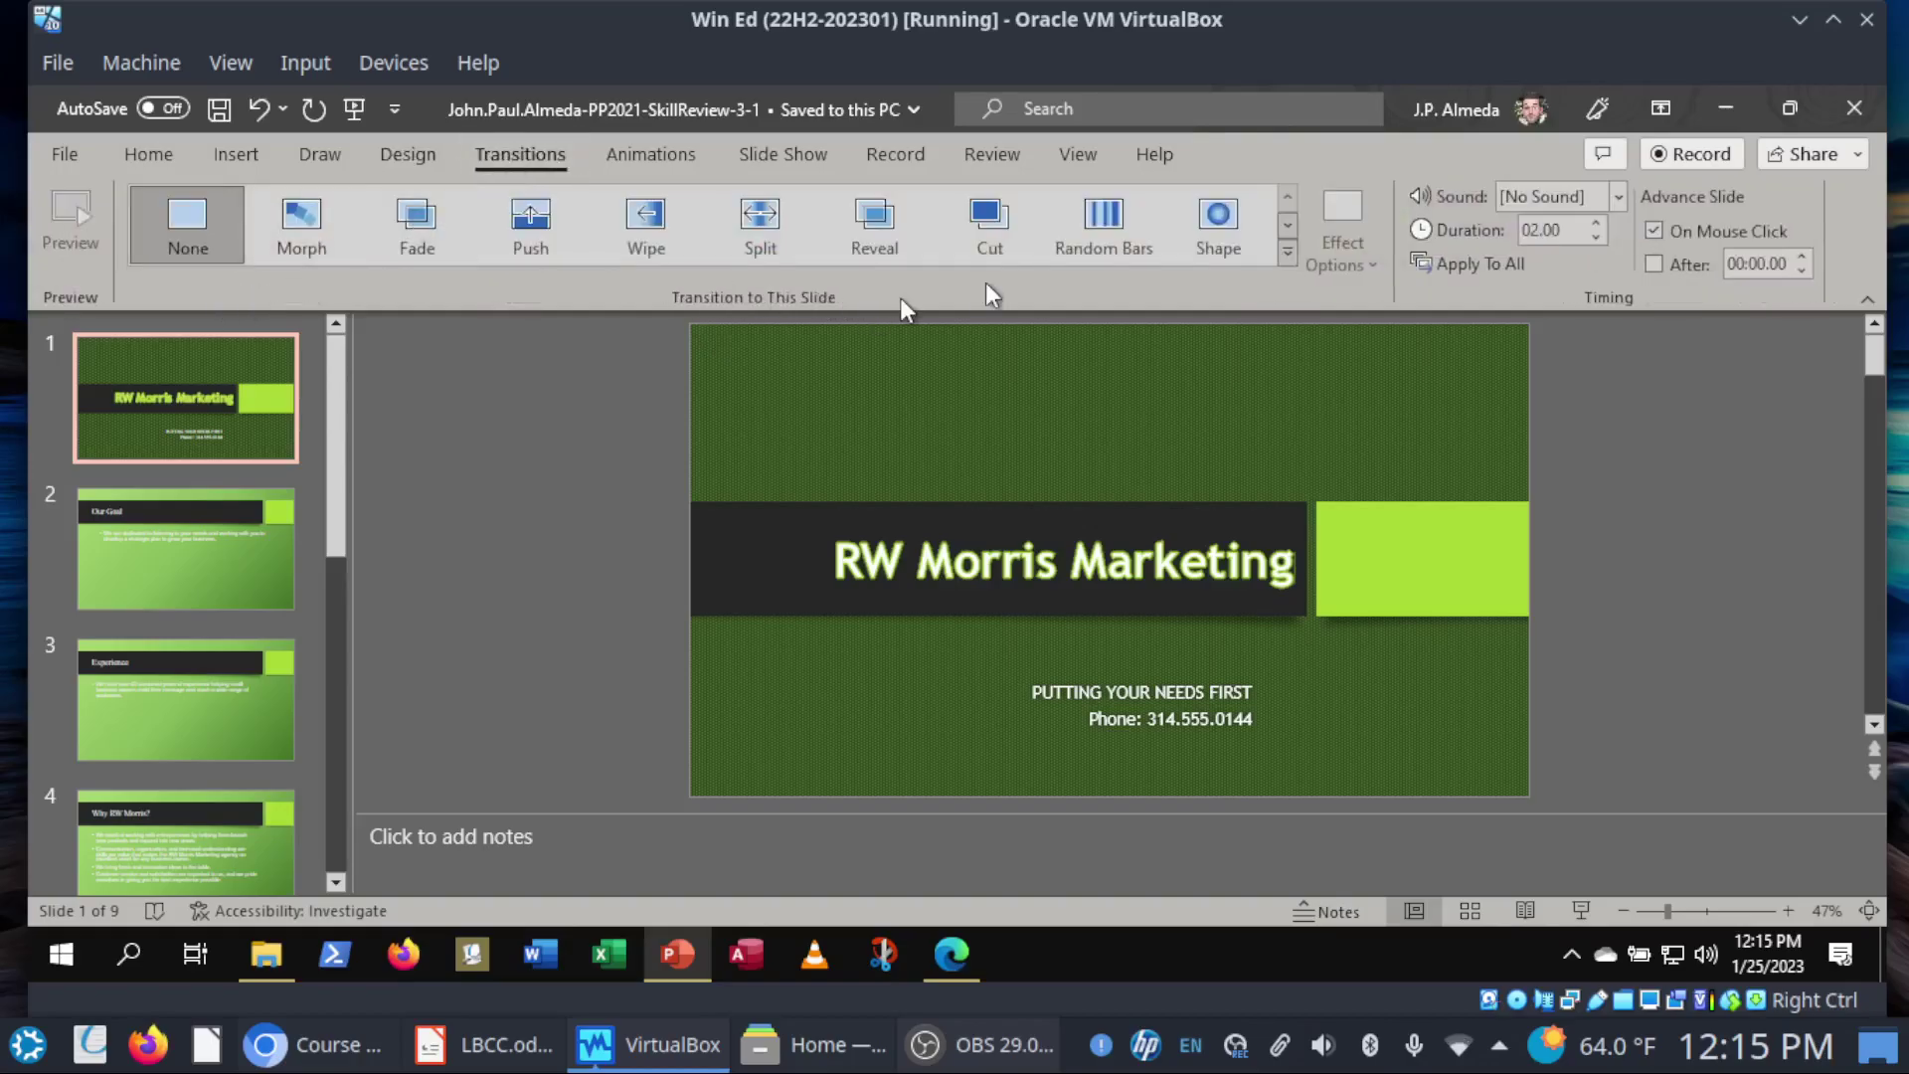
left_click(933, 956)
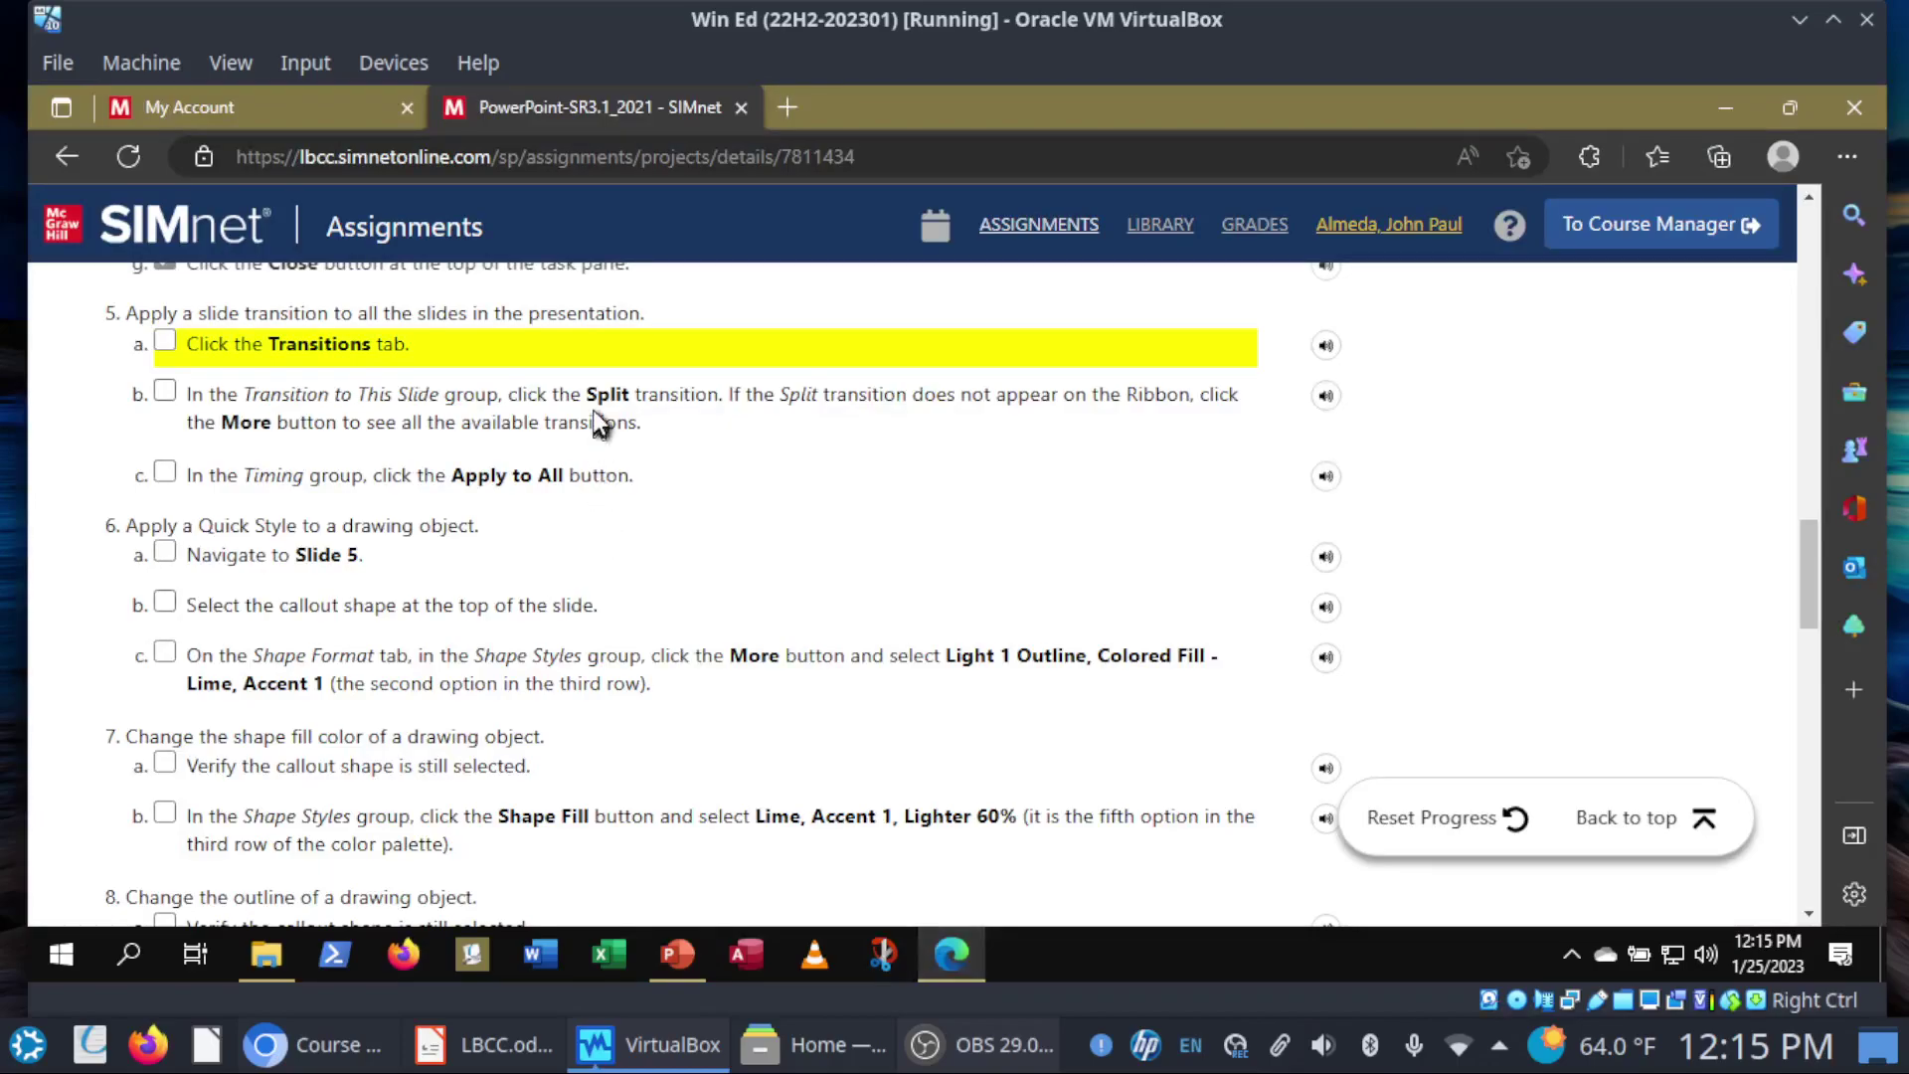
left_click(373, 340)
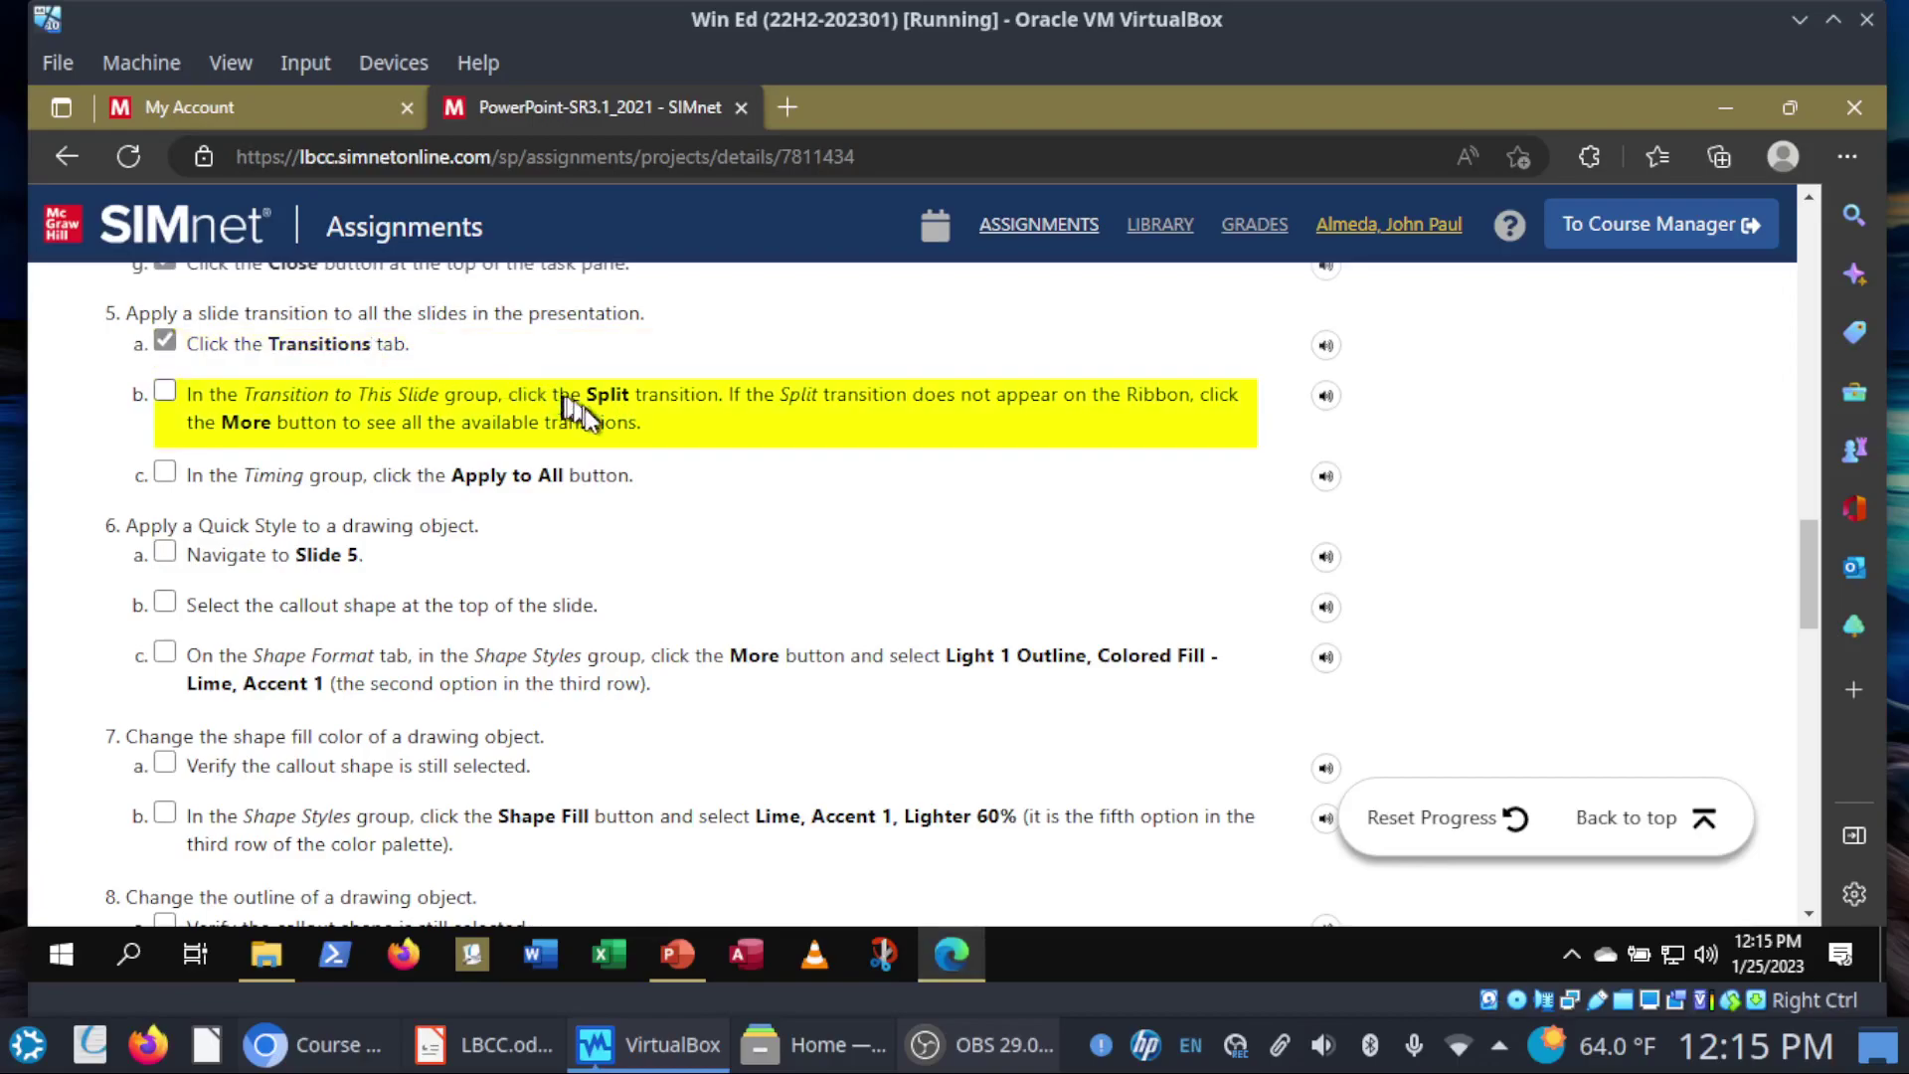
Step: Apply the Split transition to slide 1 in PowerPoint, and mark step 5b complete in the SIMnet checklist in Edge
left_click(678, 954)
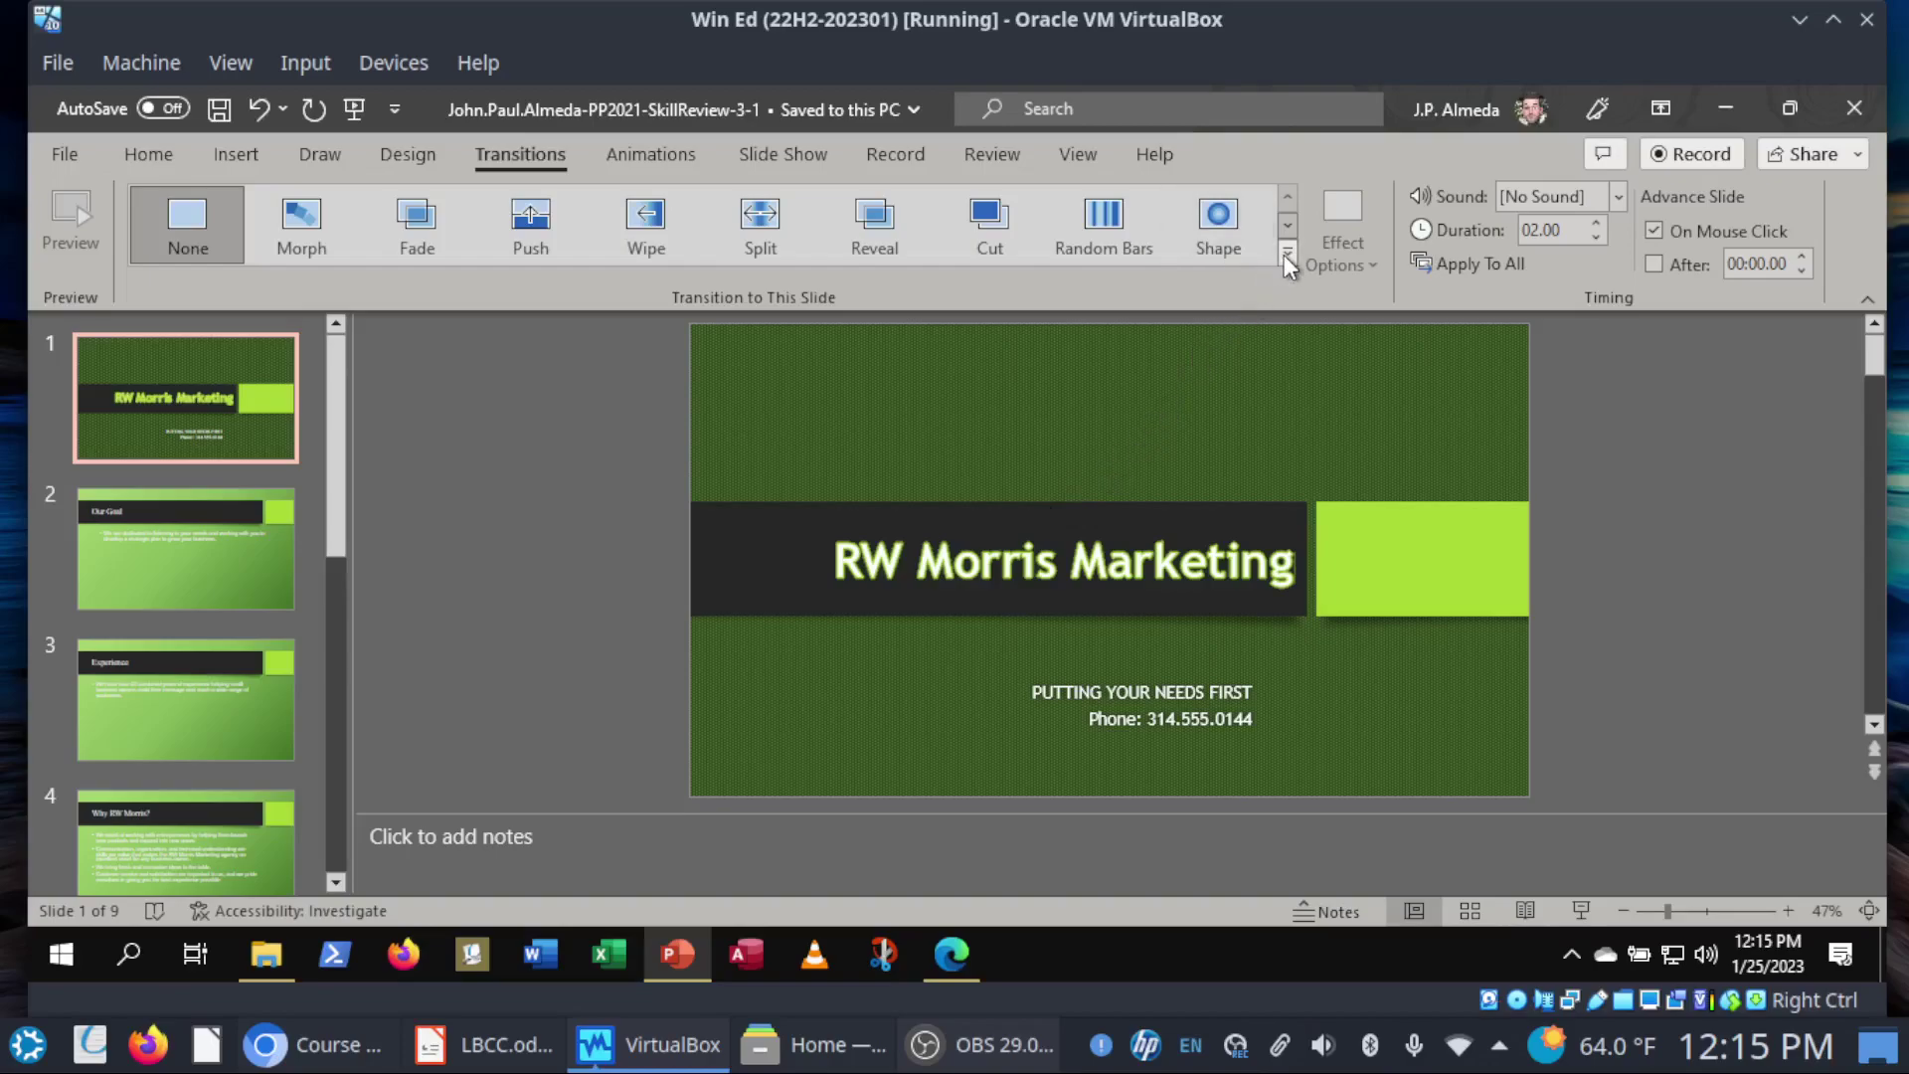
left_click(1286, 254)
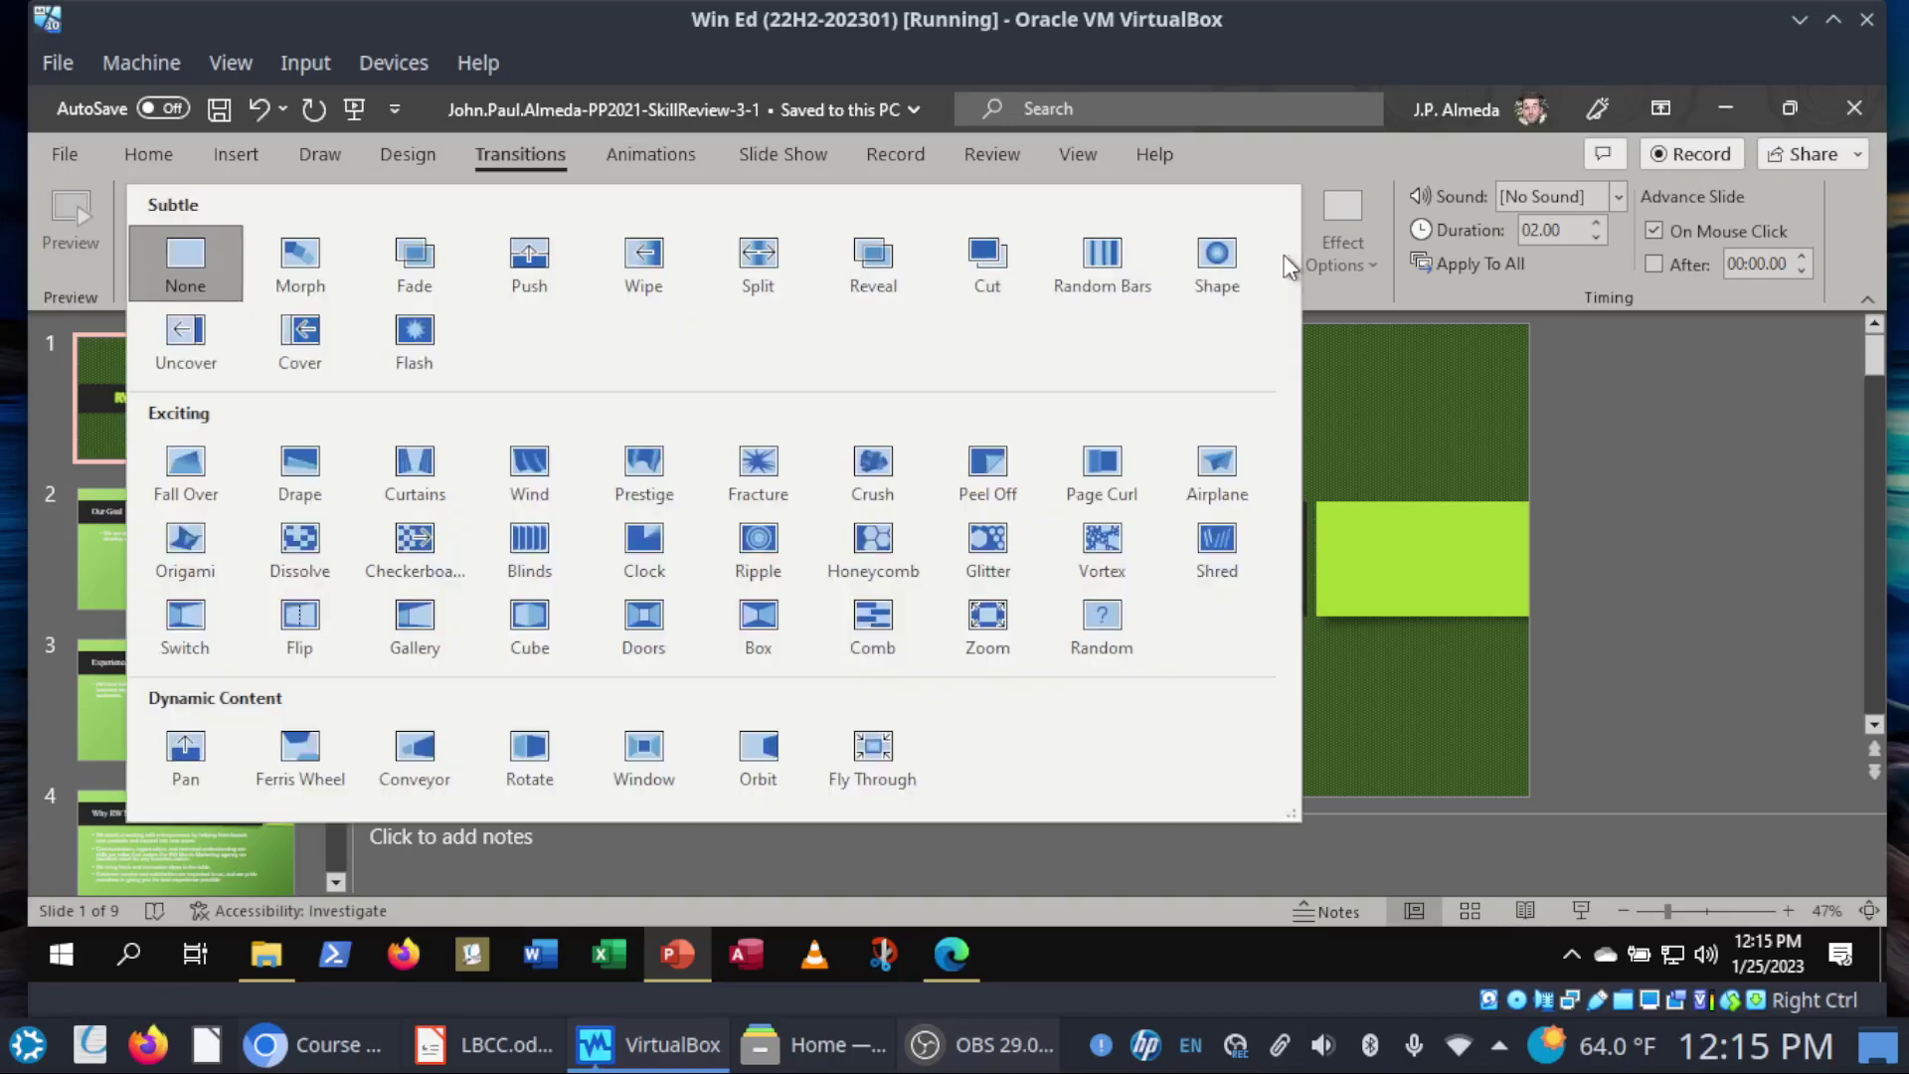
left_click(781, 271)
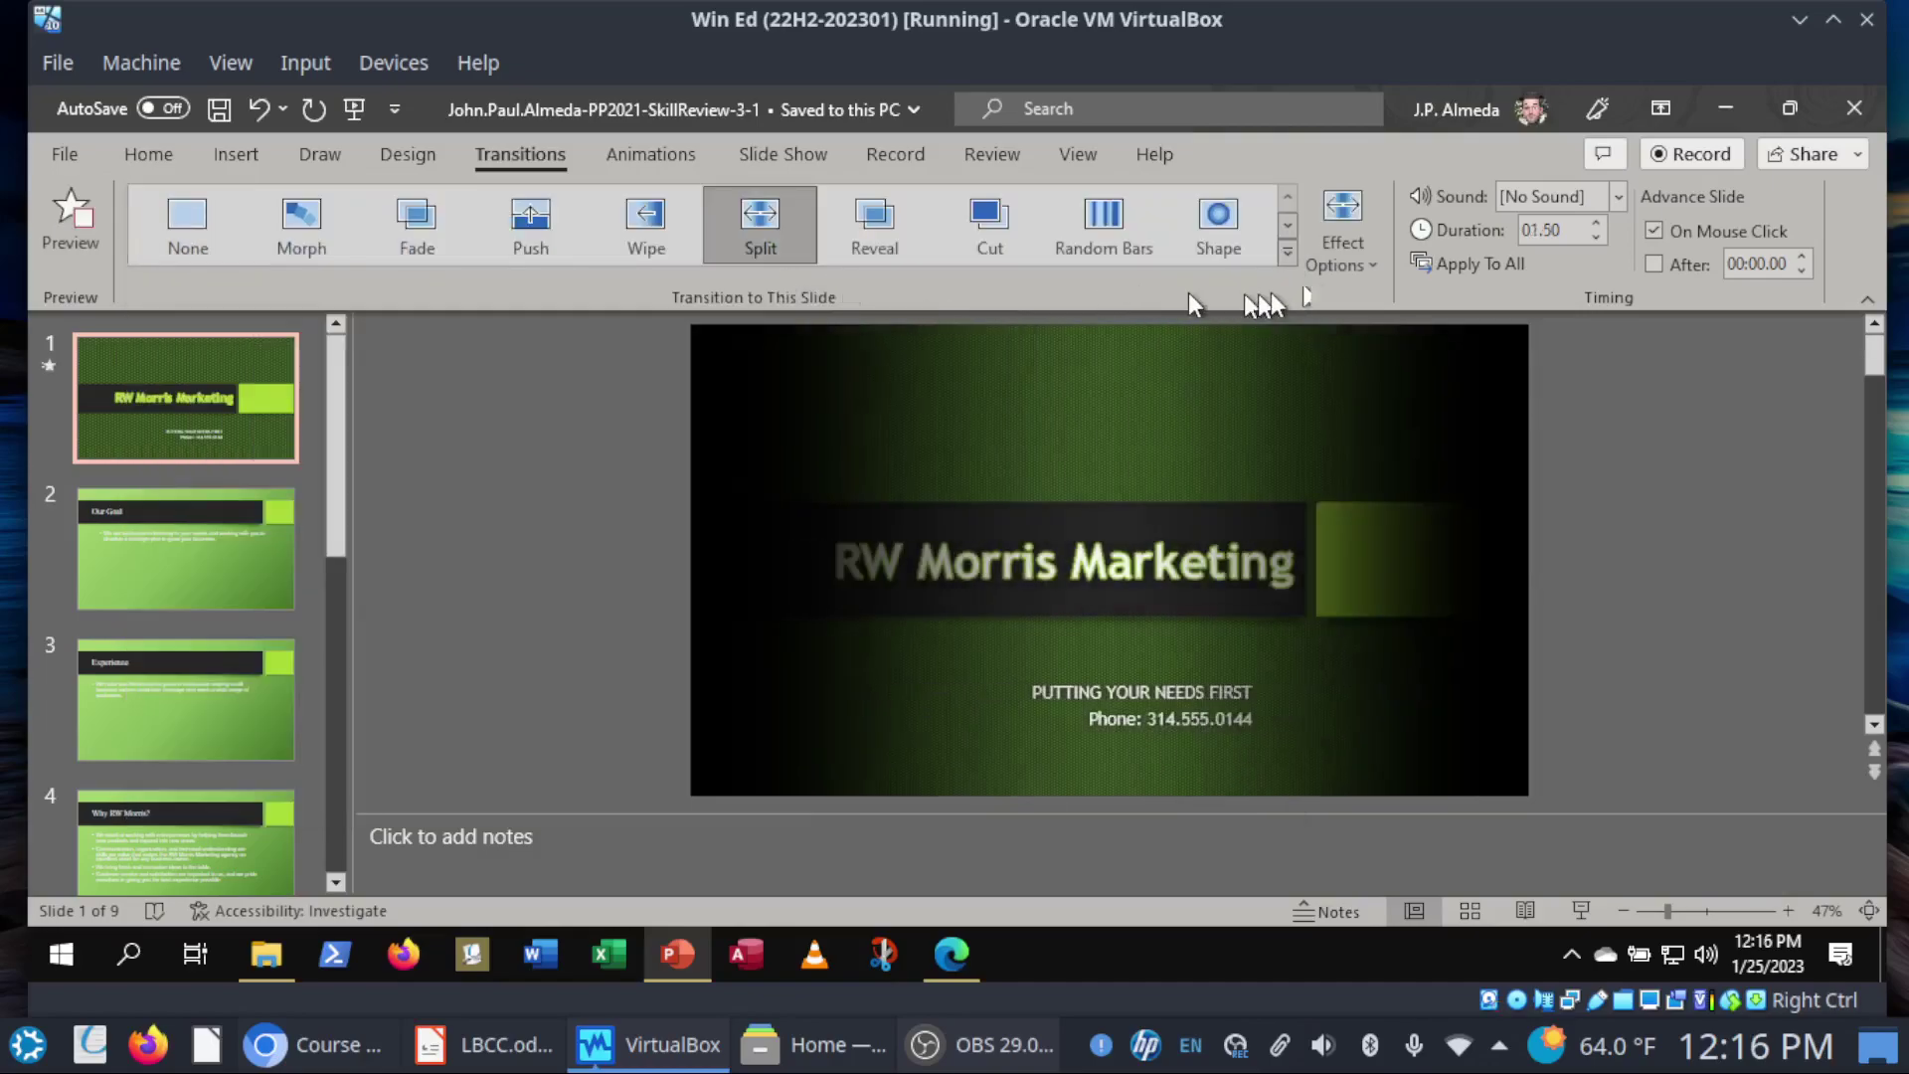
left_click(1339, 262)
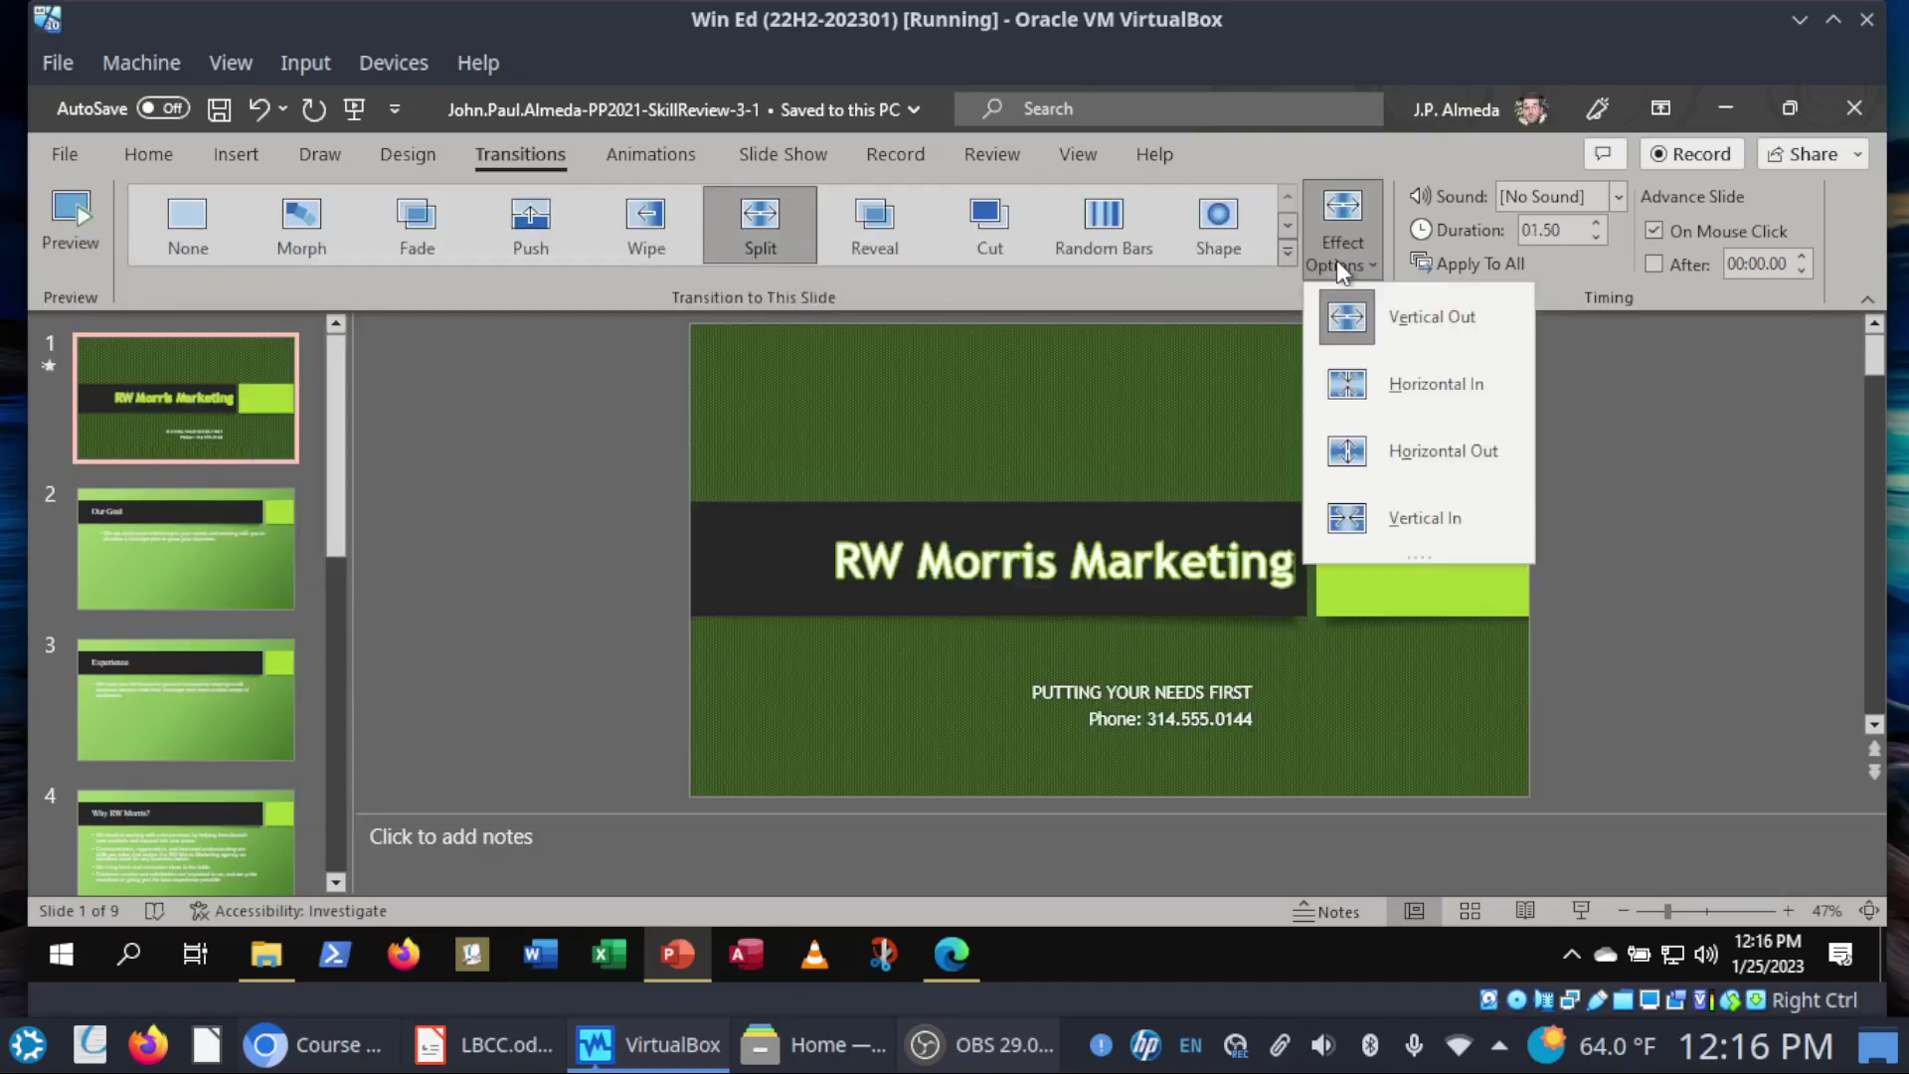
left_click(1239, 297)
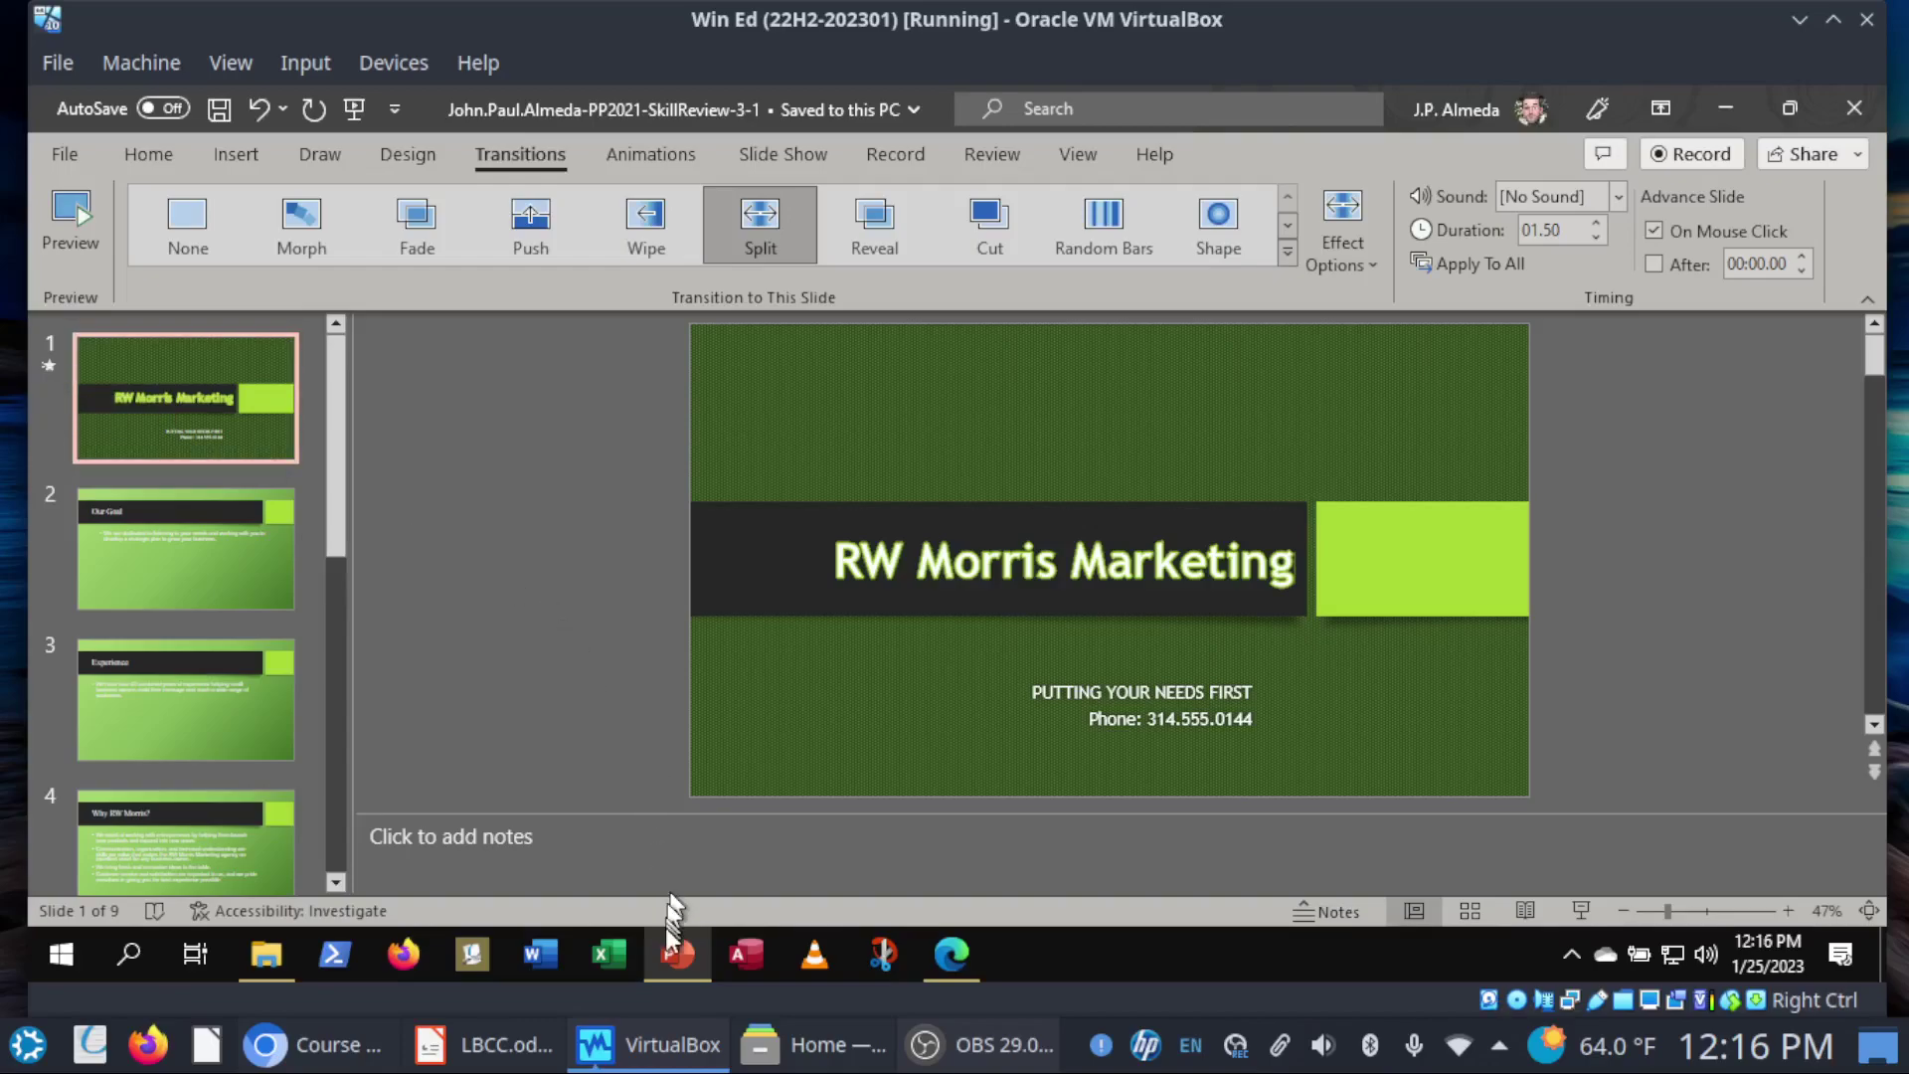
left_click(951, 953)
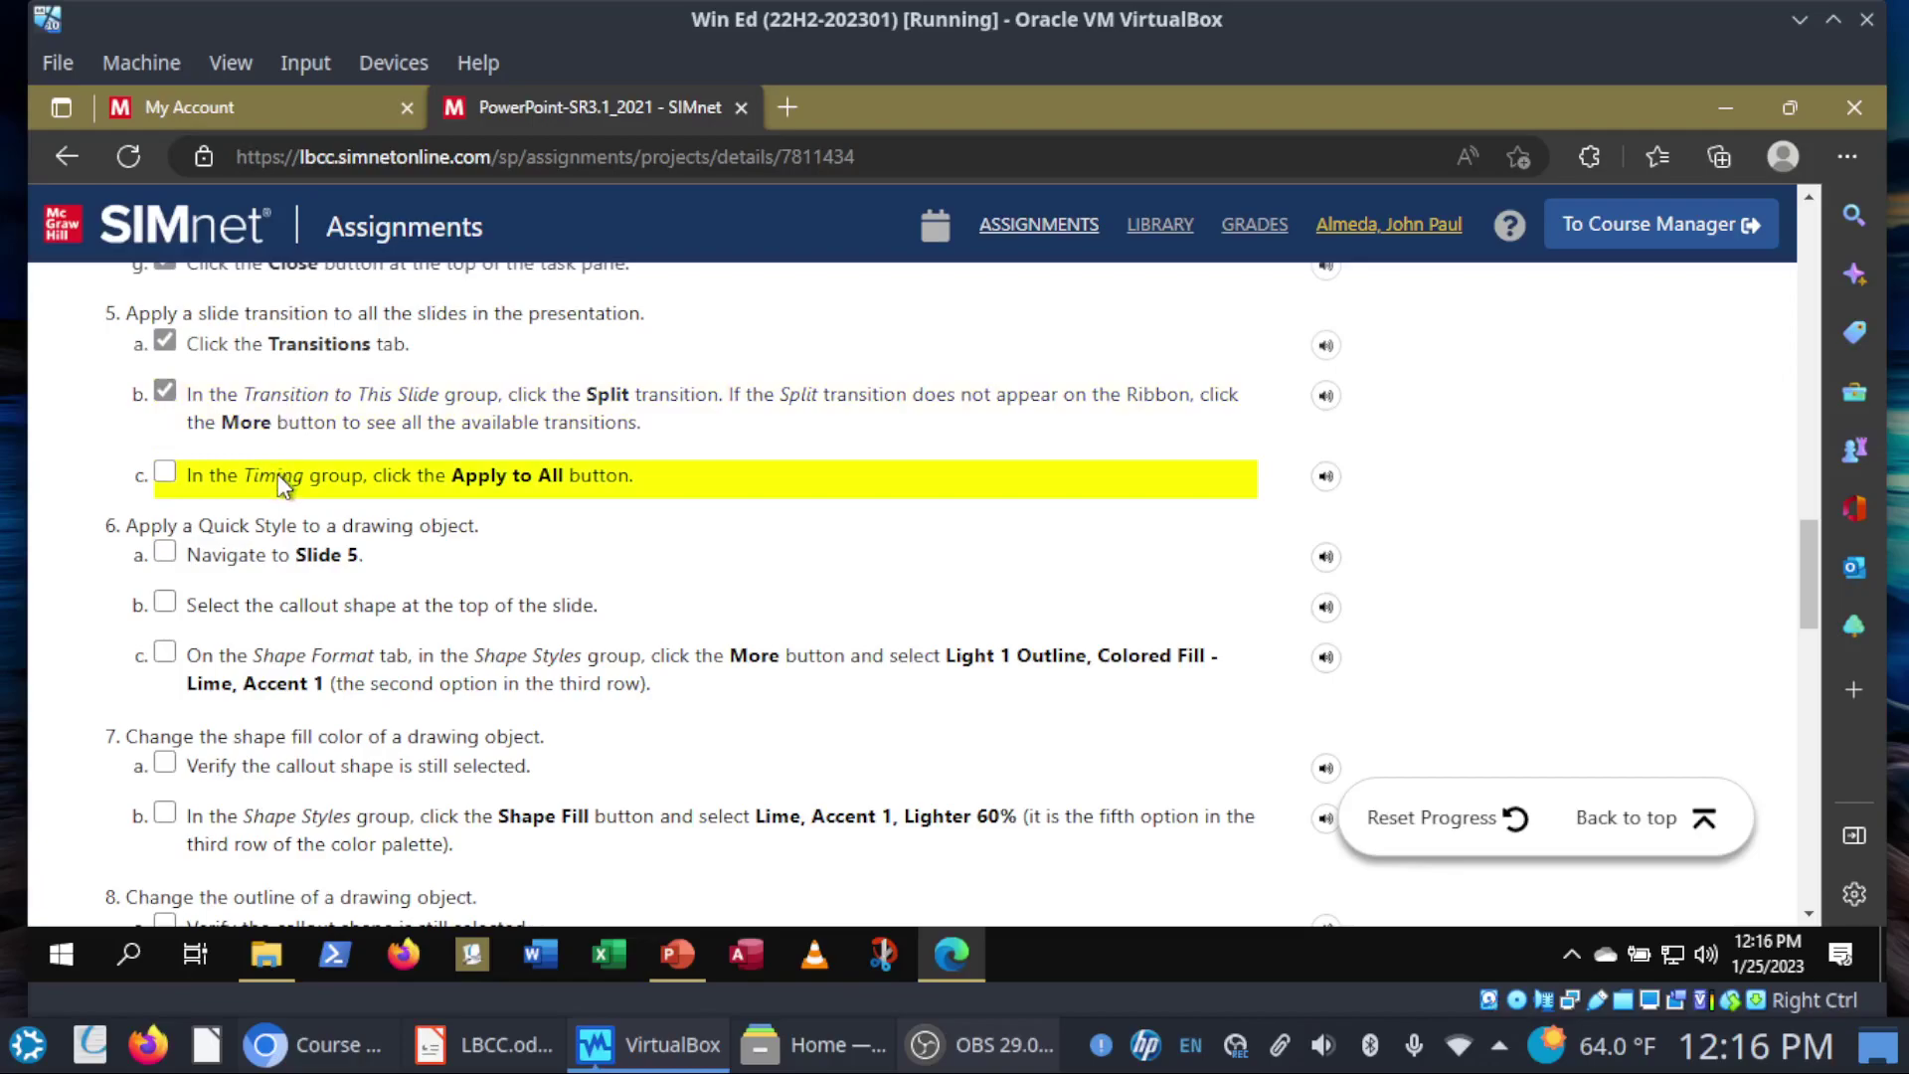
Step: Apply the Split transition to all slides in PowerPoint, and save the presentation
left_click(676, 954)
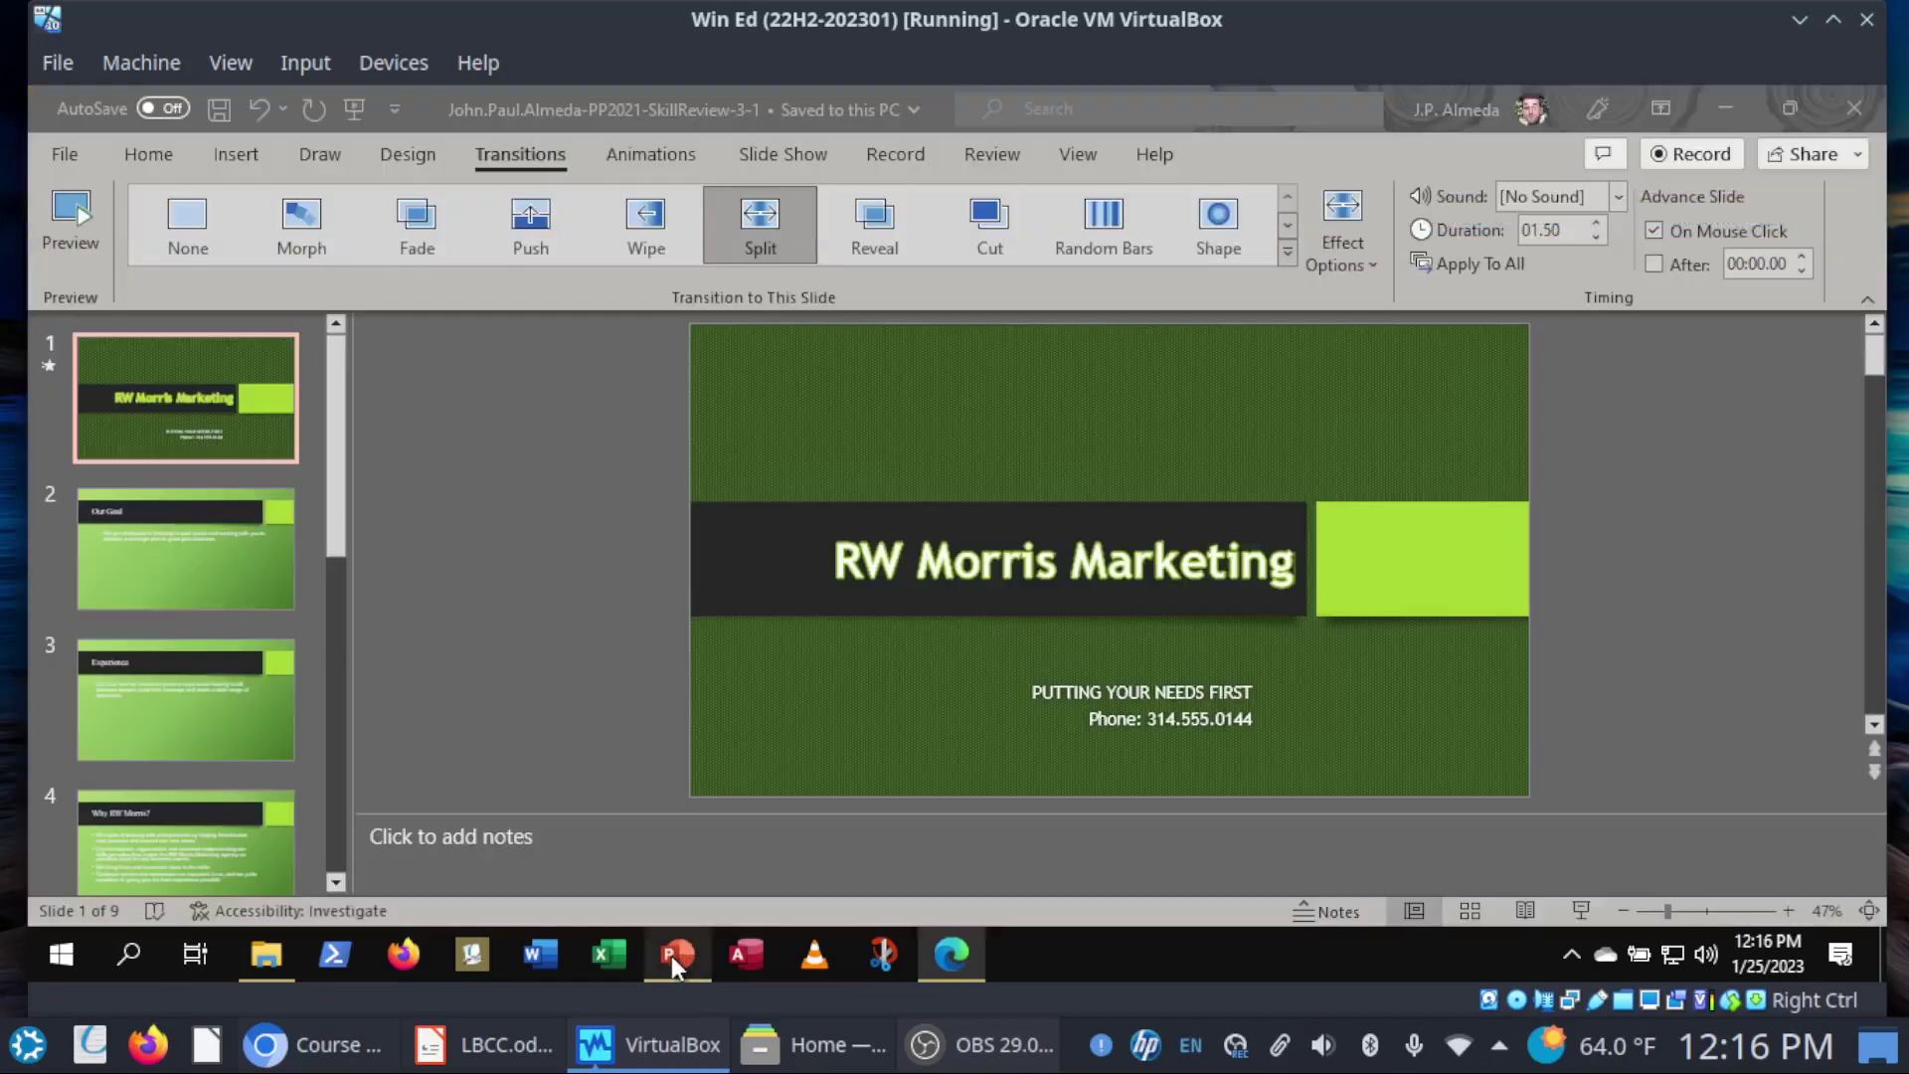
left_click(1460, 272)
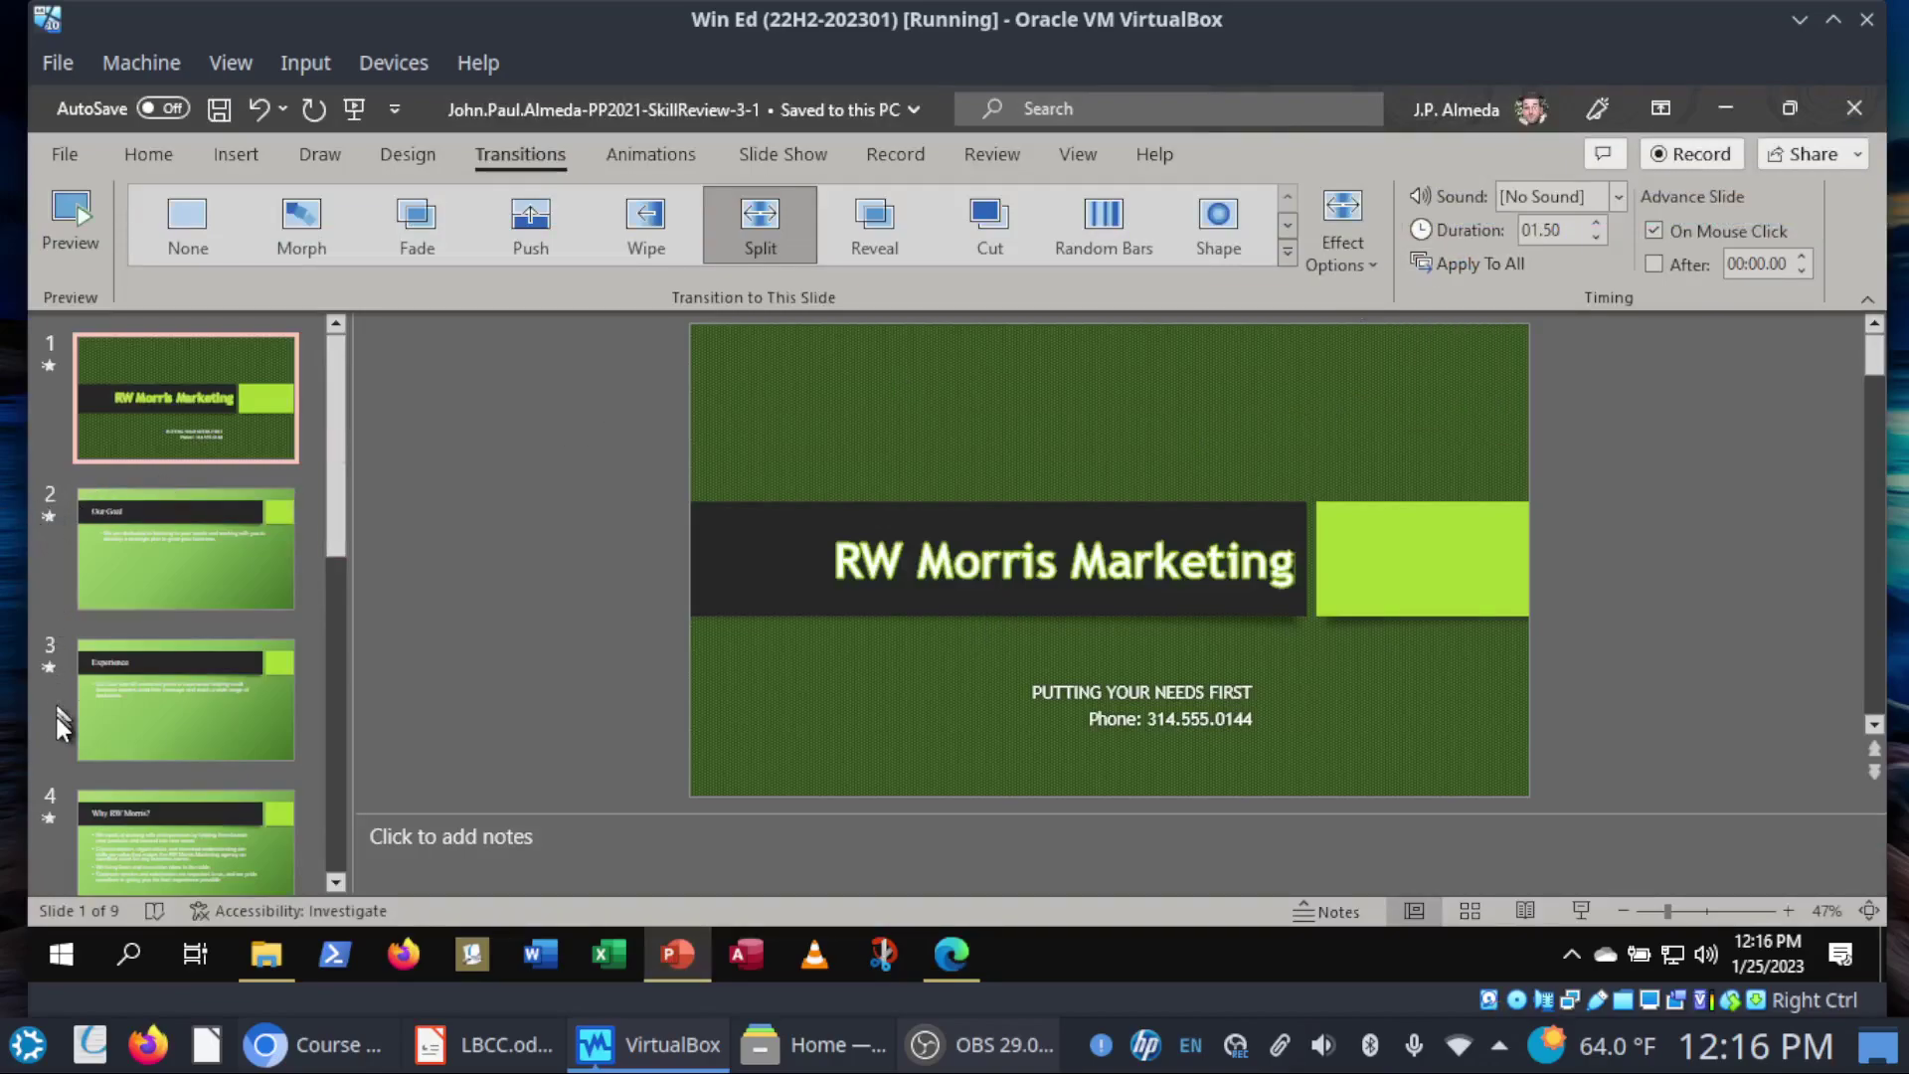
left_click(205, 112)
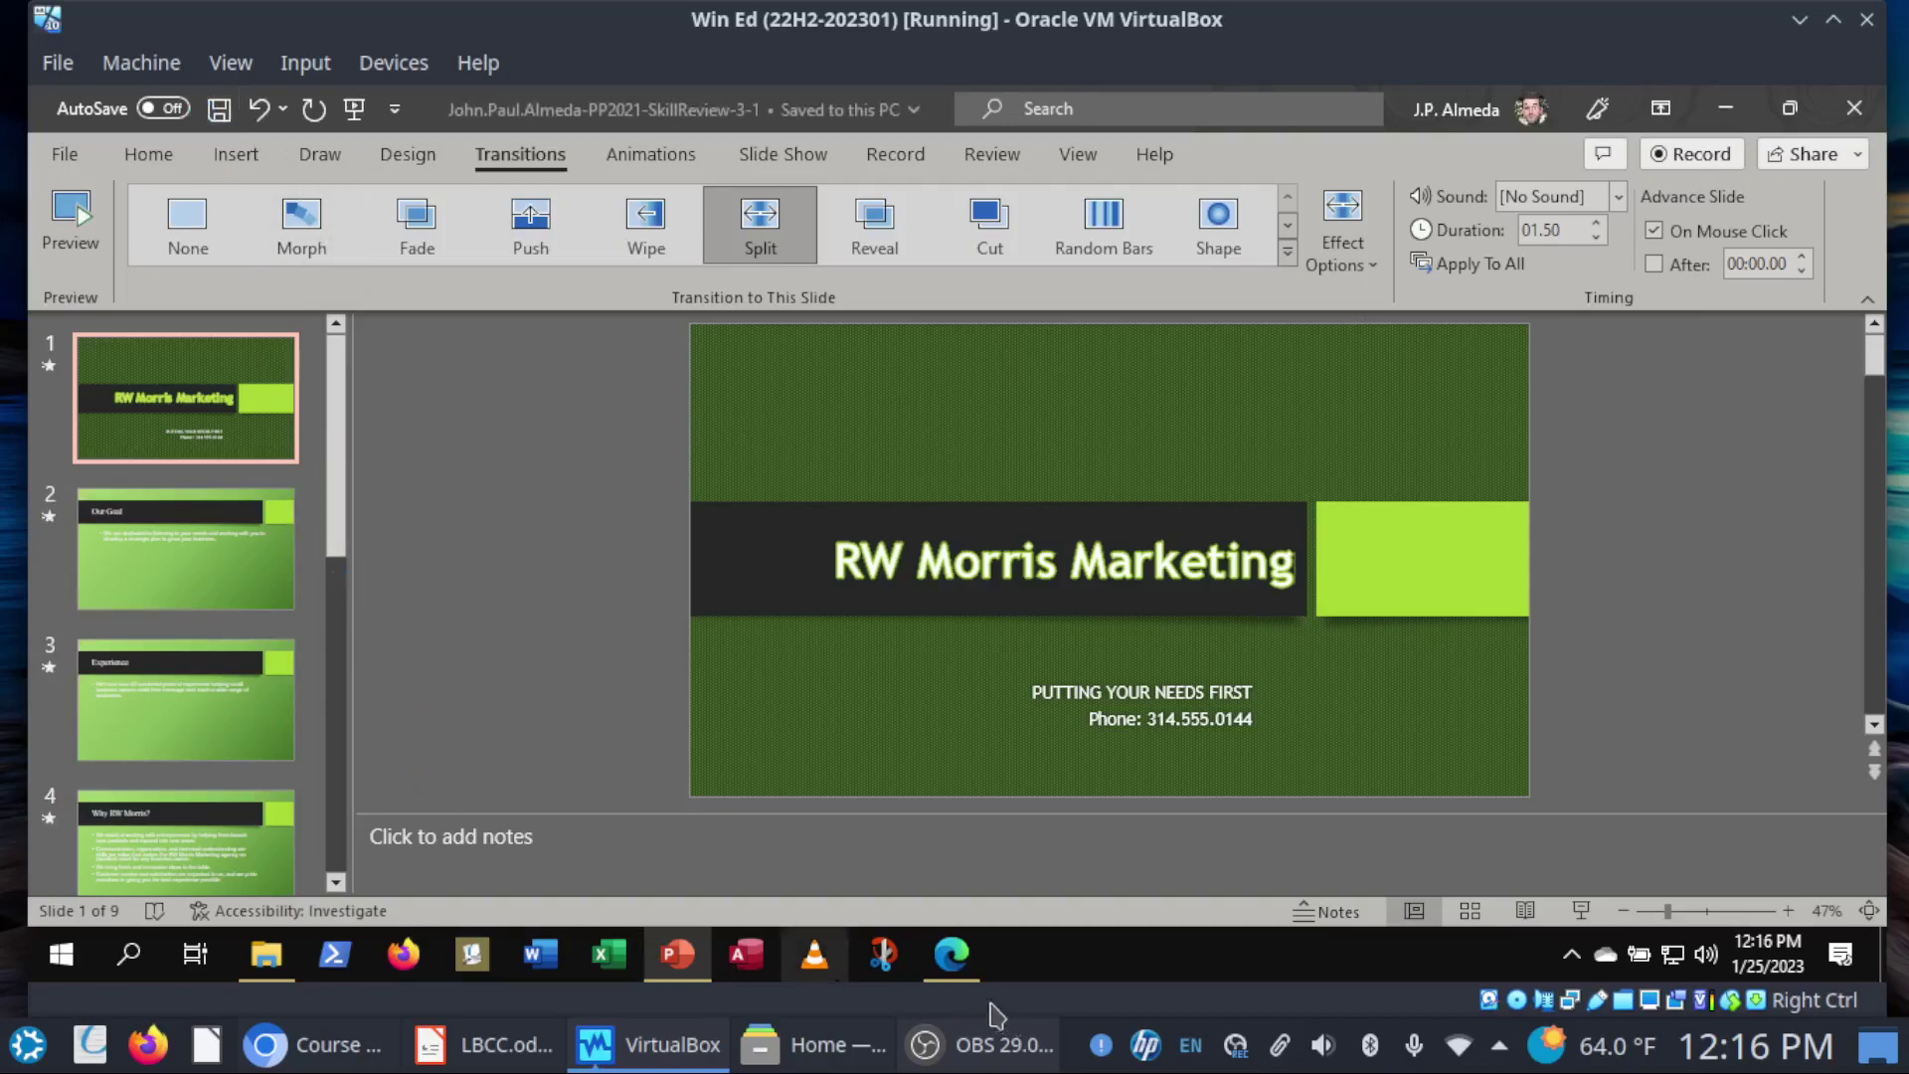
Step: Select the callout shape at the top of slide 5 in PowerPoint, and mark steps 5c, 6a and 6b complete in the SIMnet checklist
left_click(949, 973)
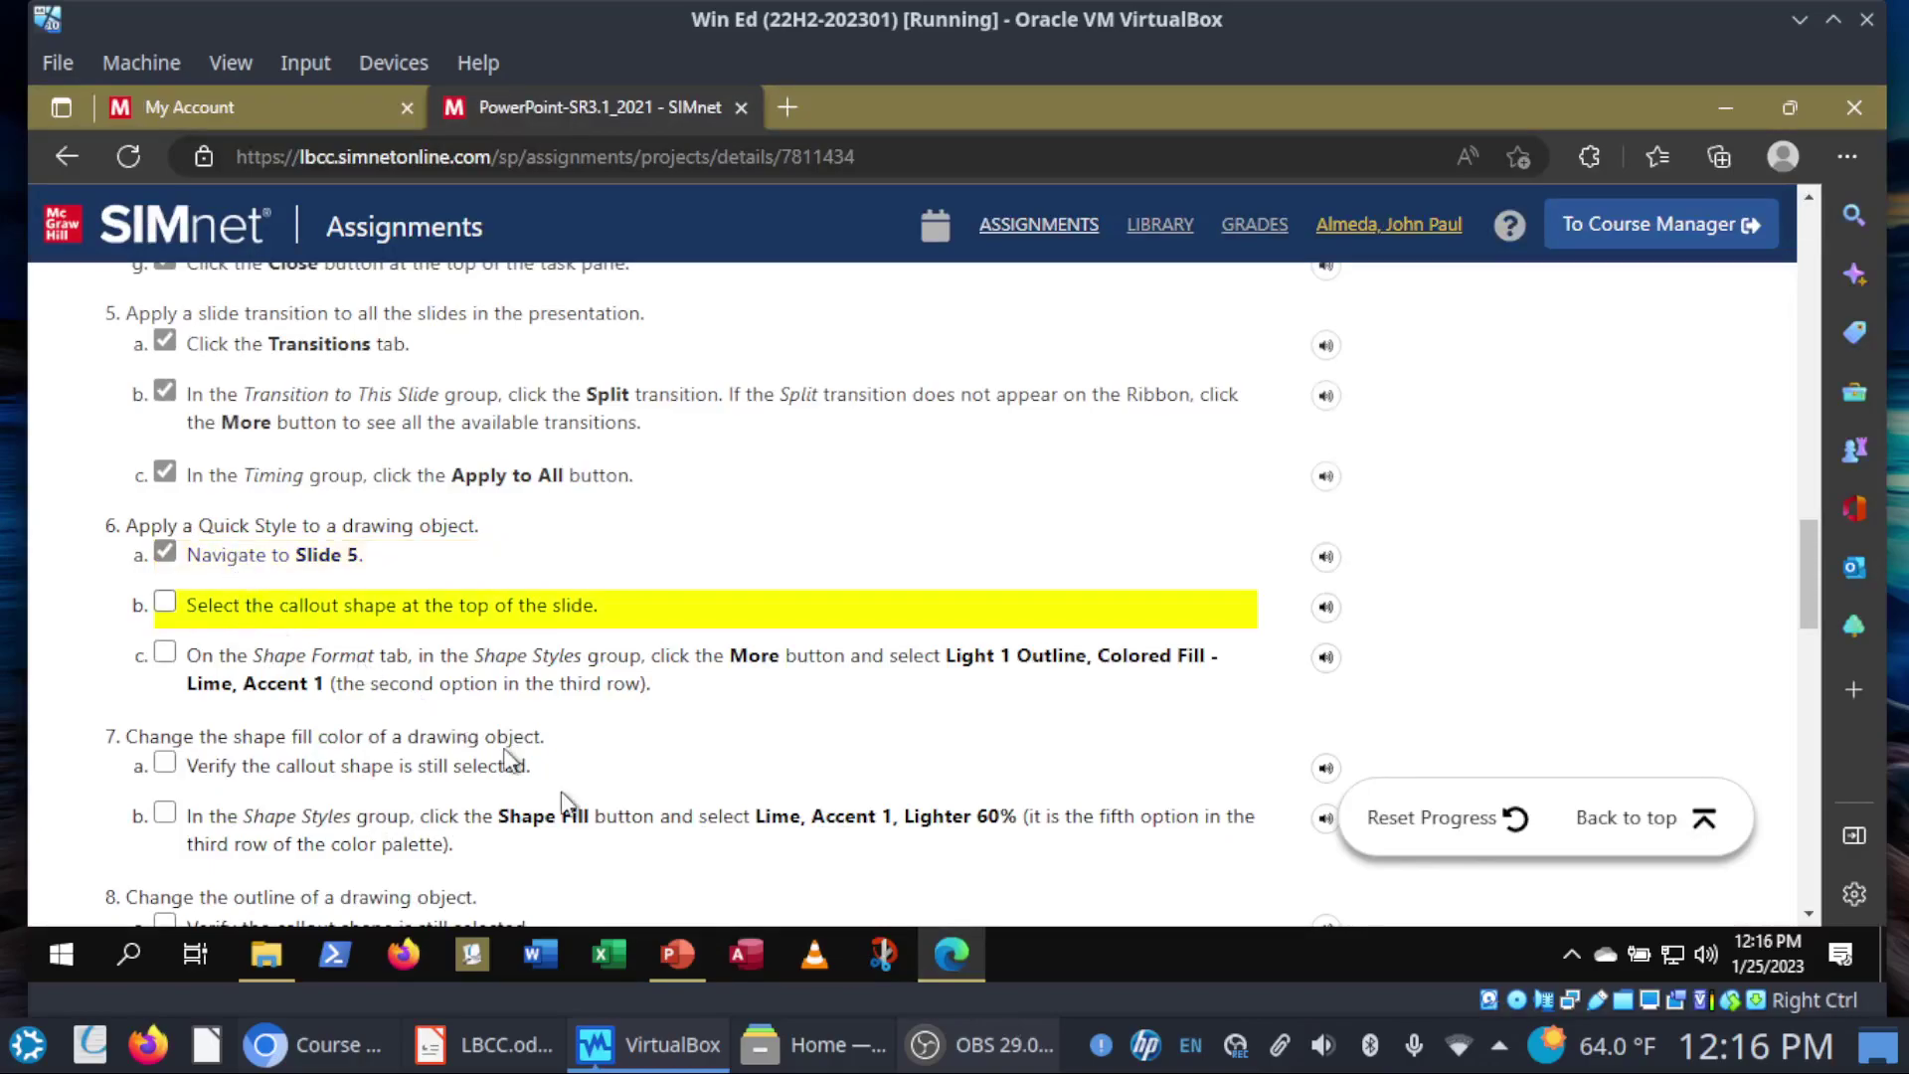
left_click(688, 961)
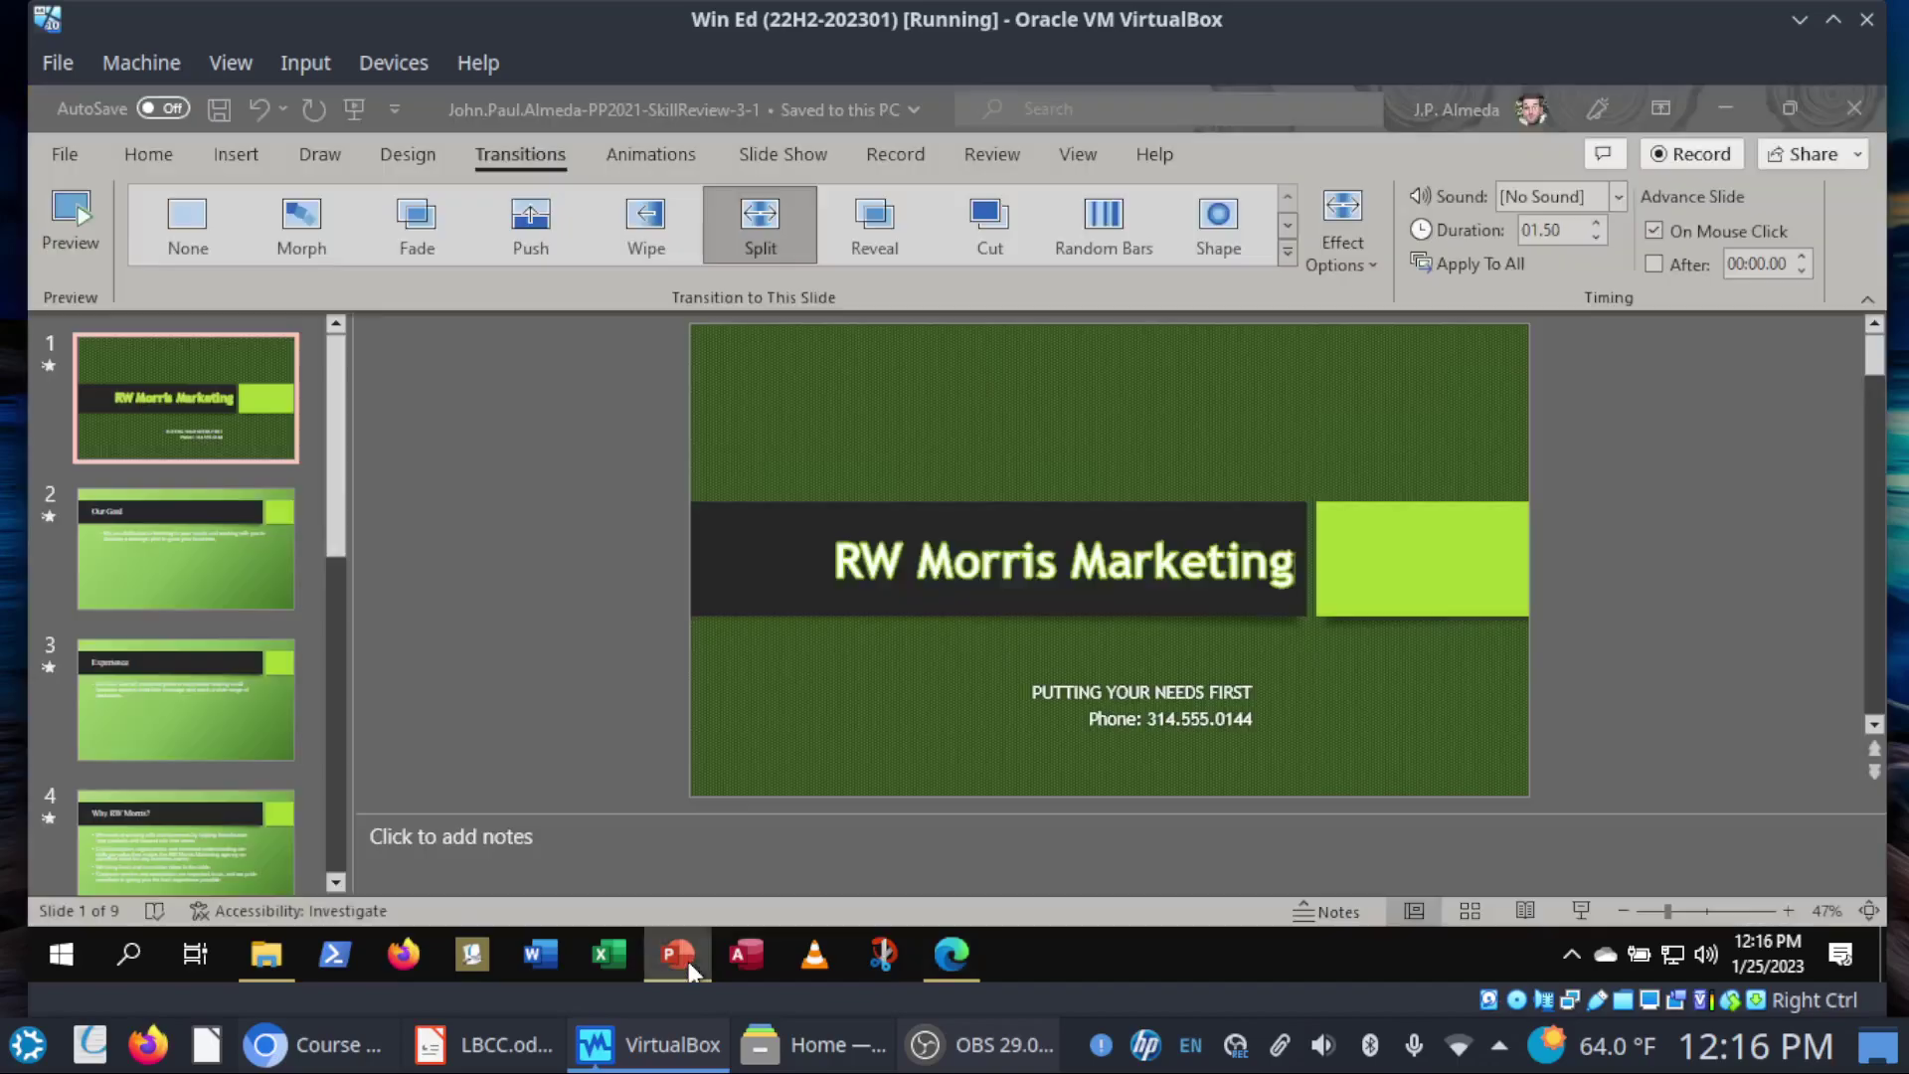
scroll(225, 725, "down", 2)
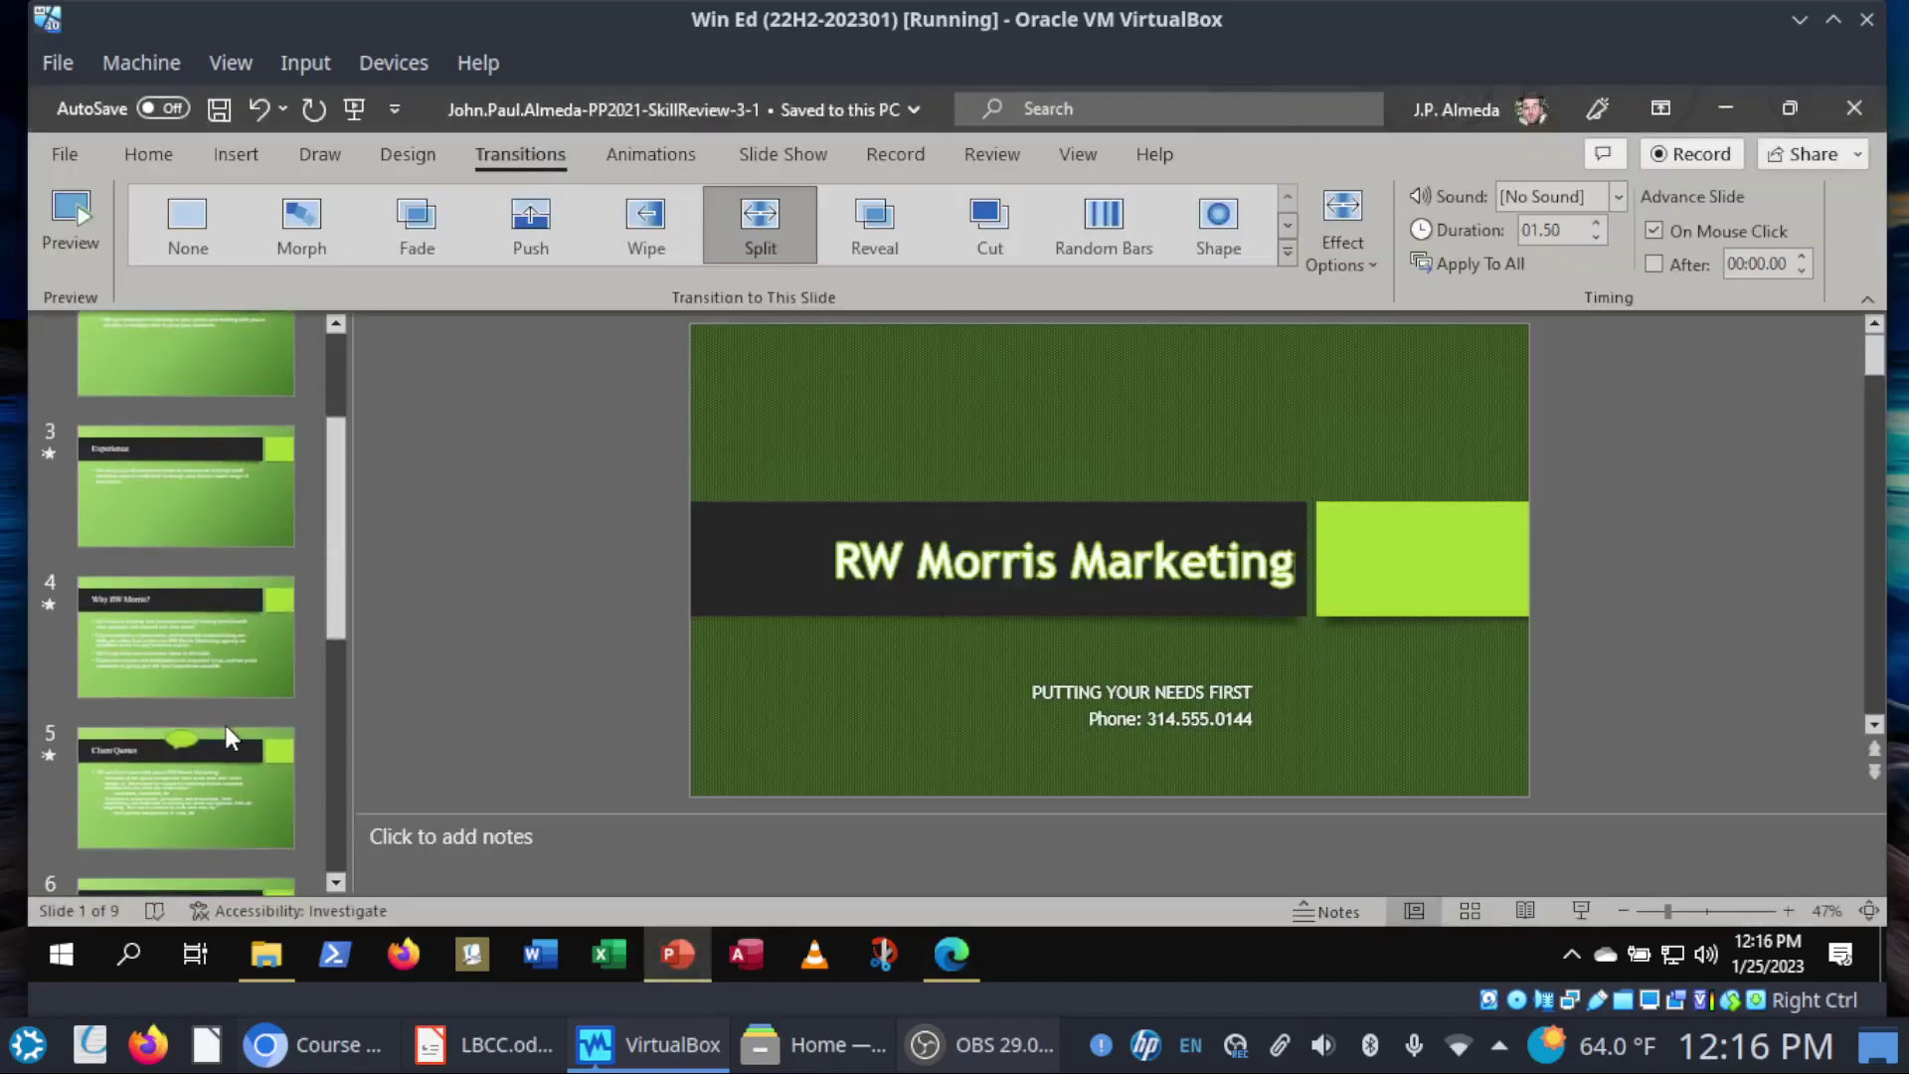
left_click(179, 773)
left_click(178, 773)
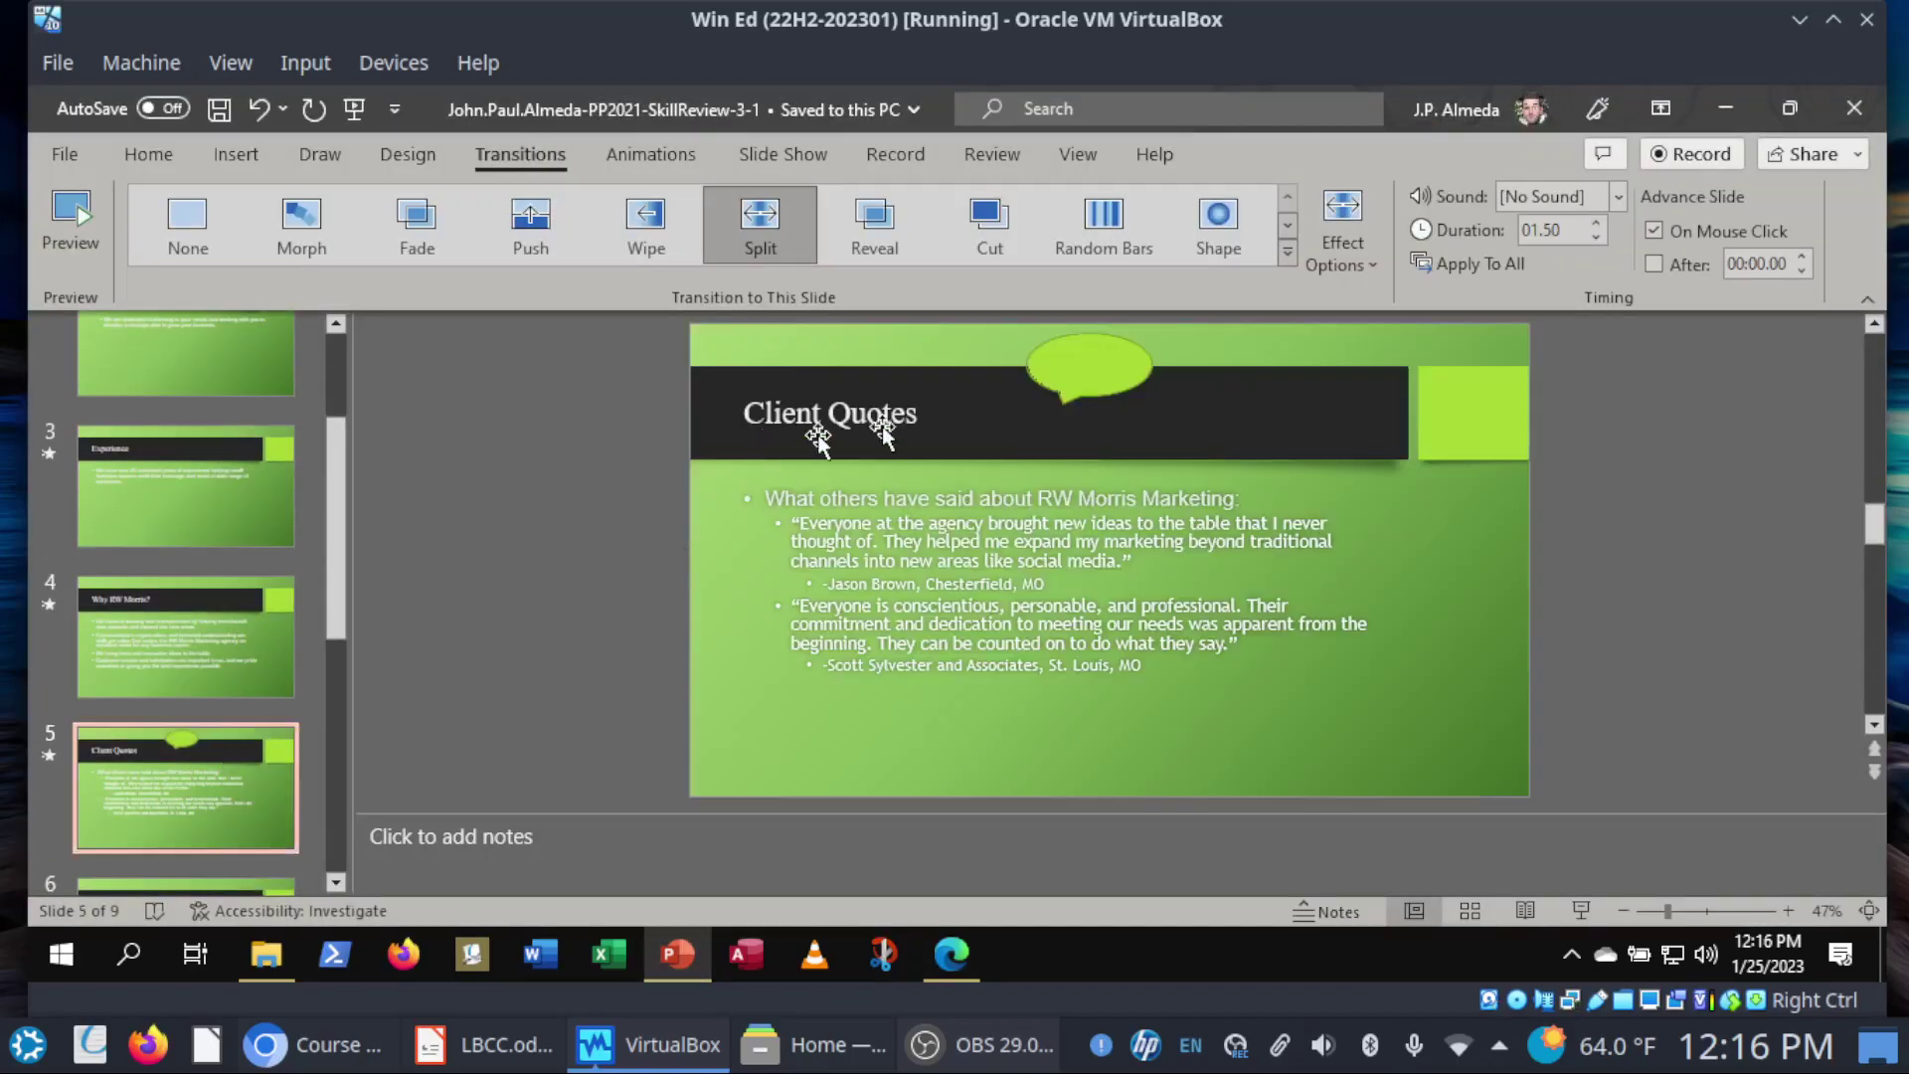
left_click(1118, 370)
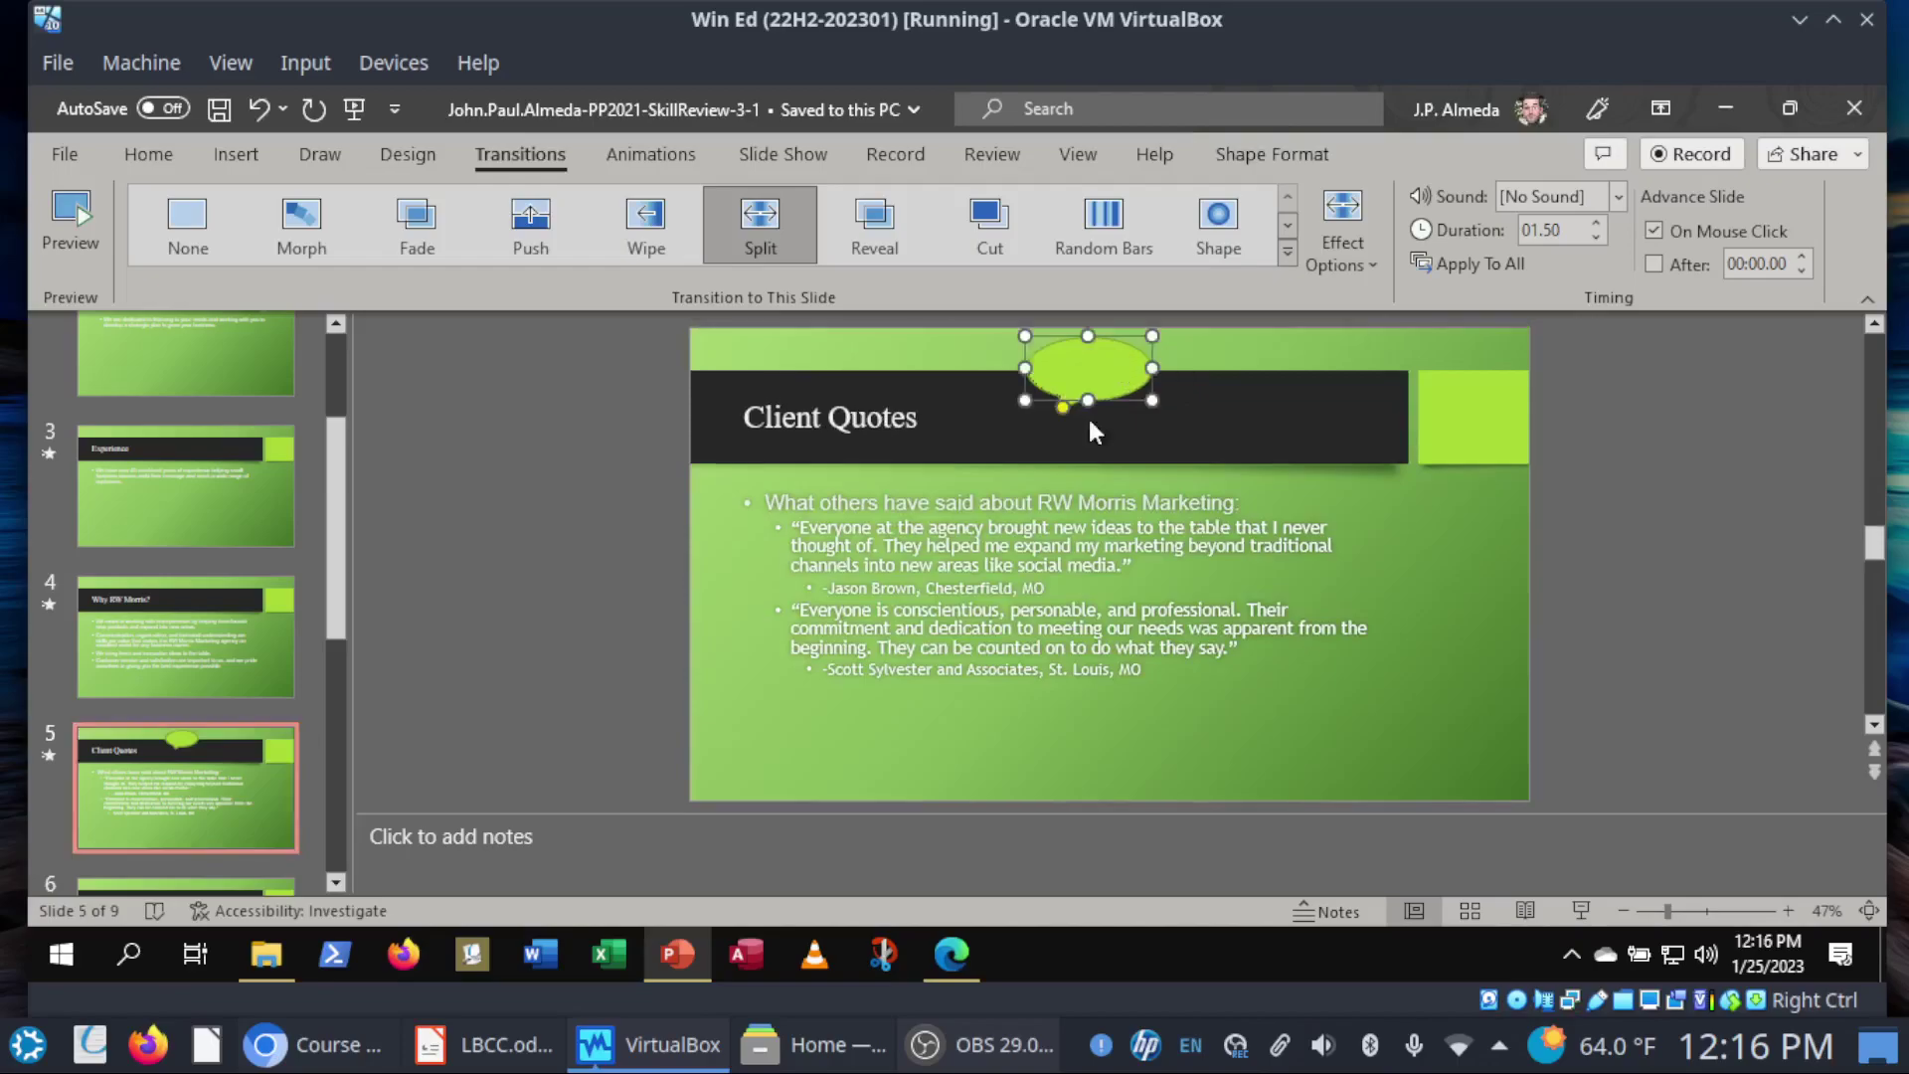
left_click(1272, 159)
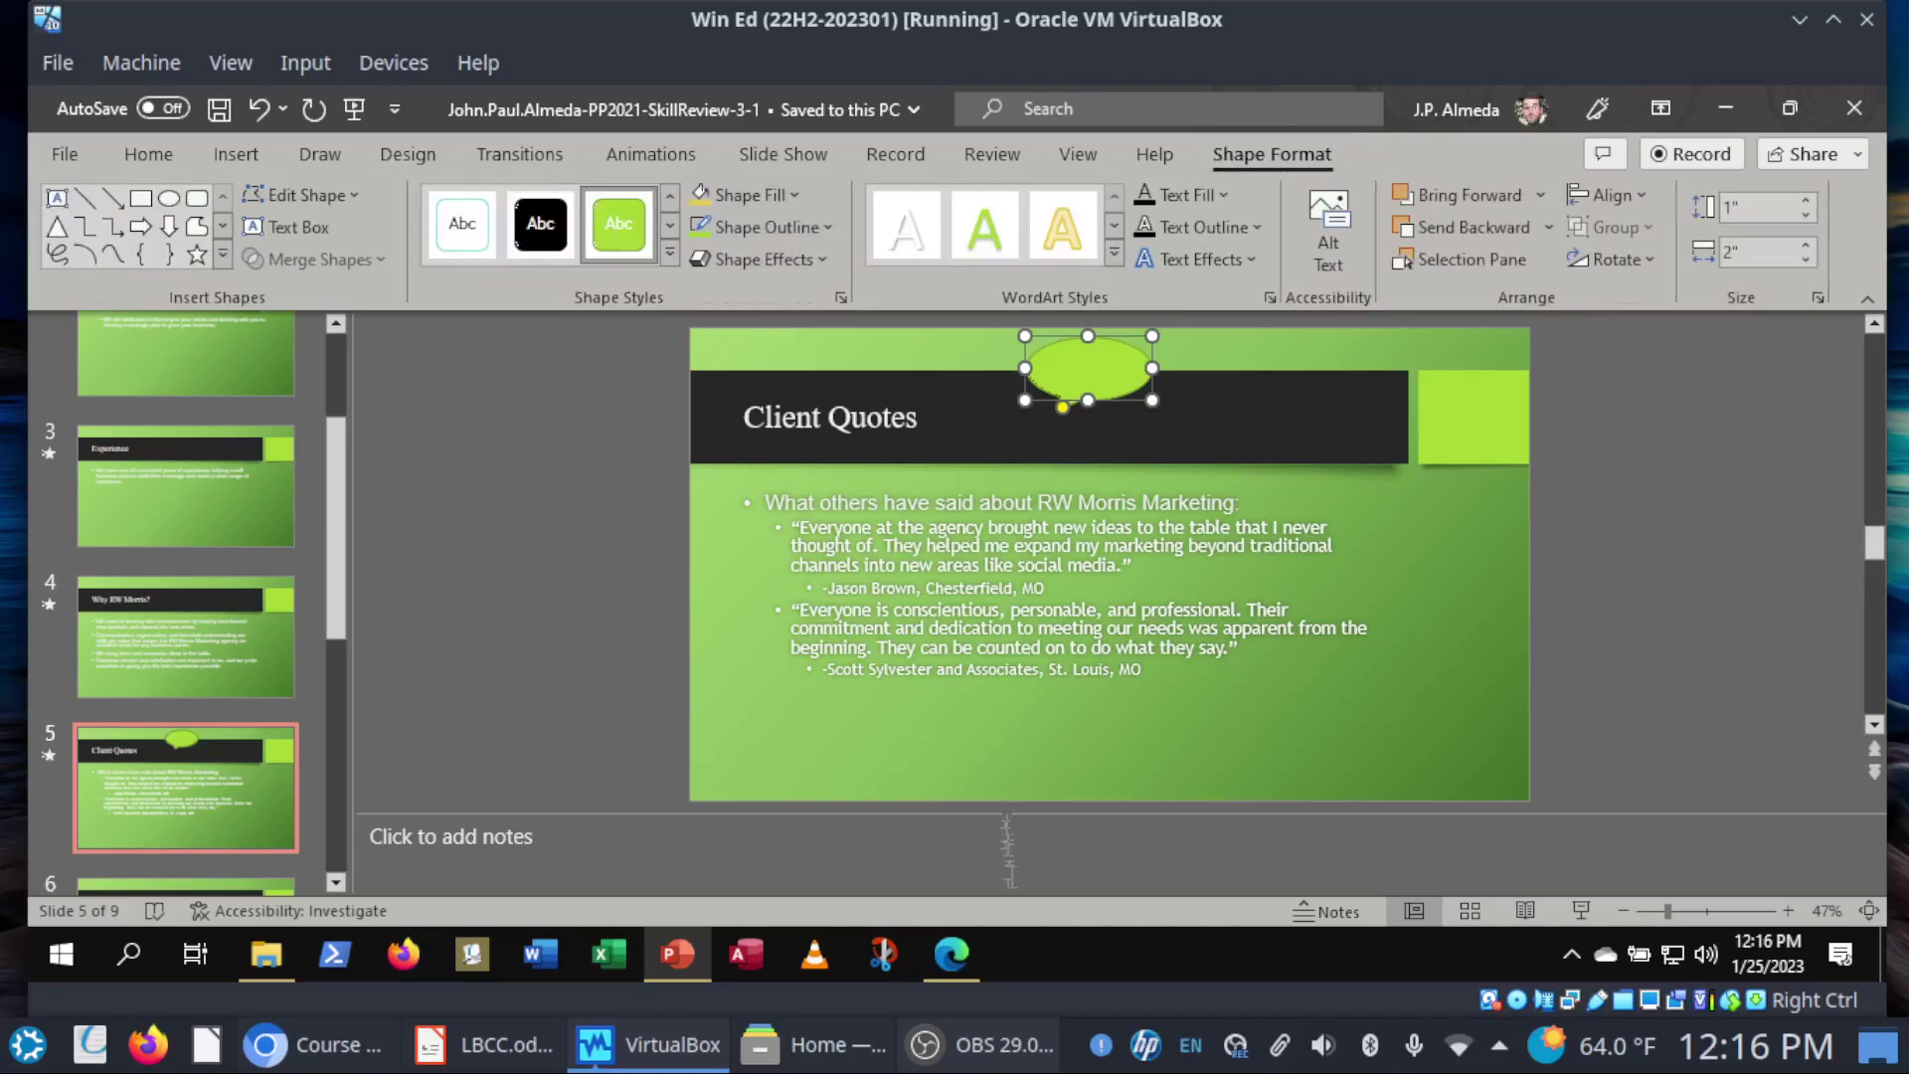
left_click(954, 956)
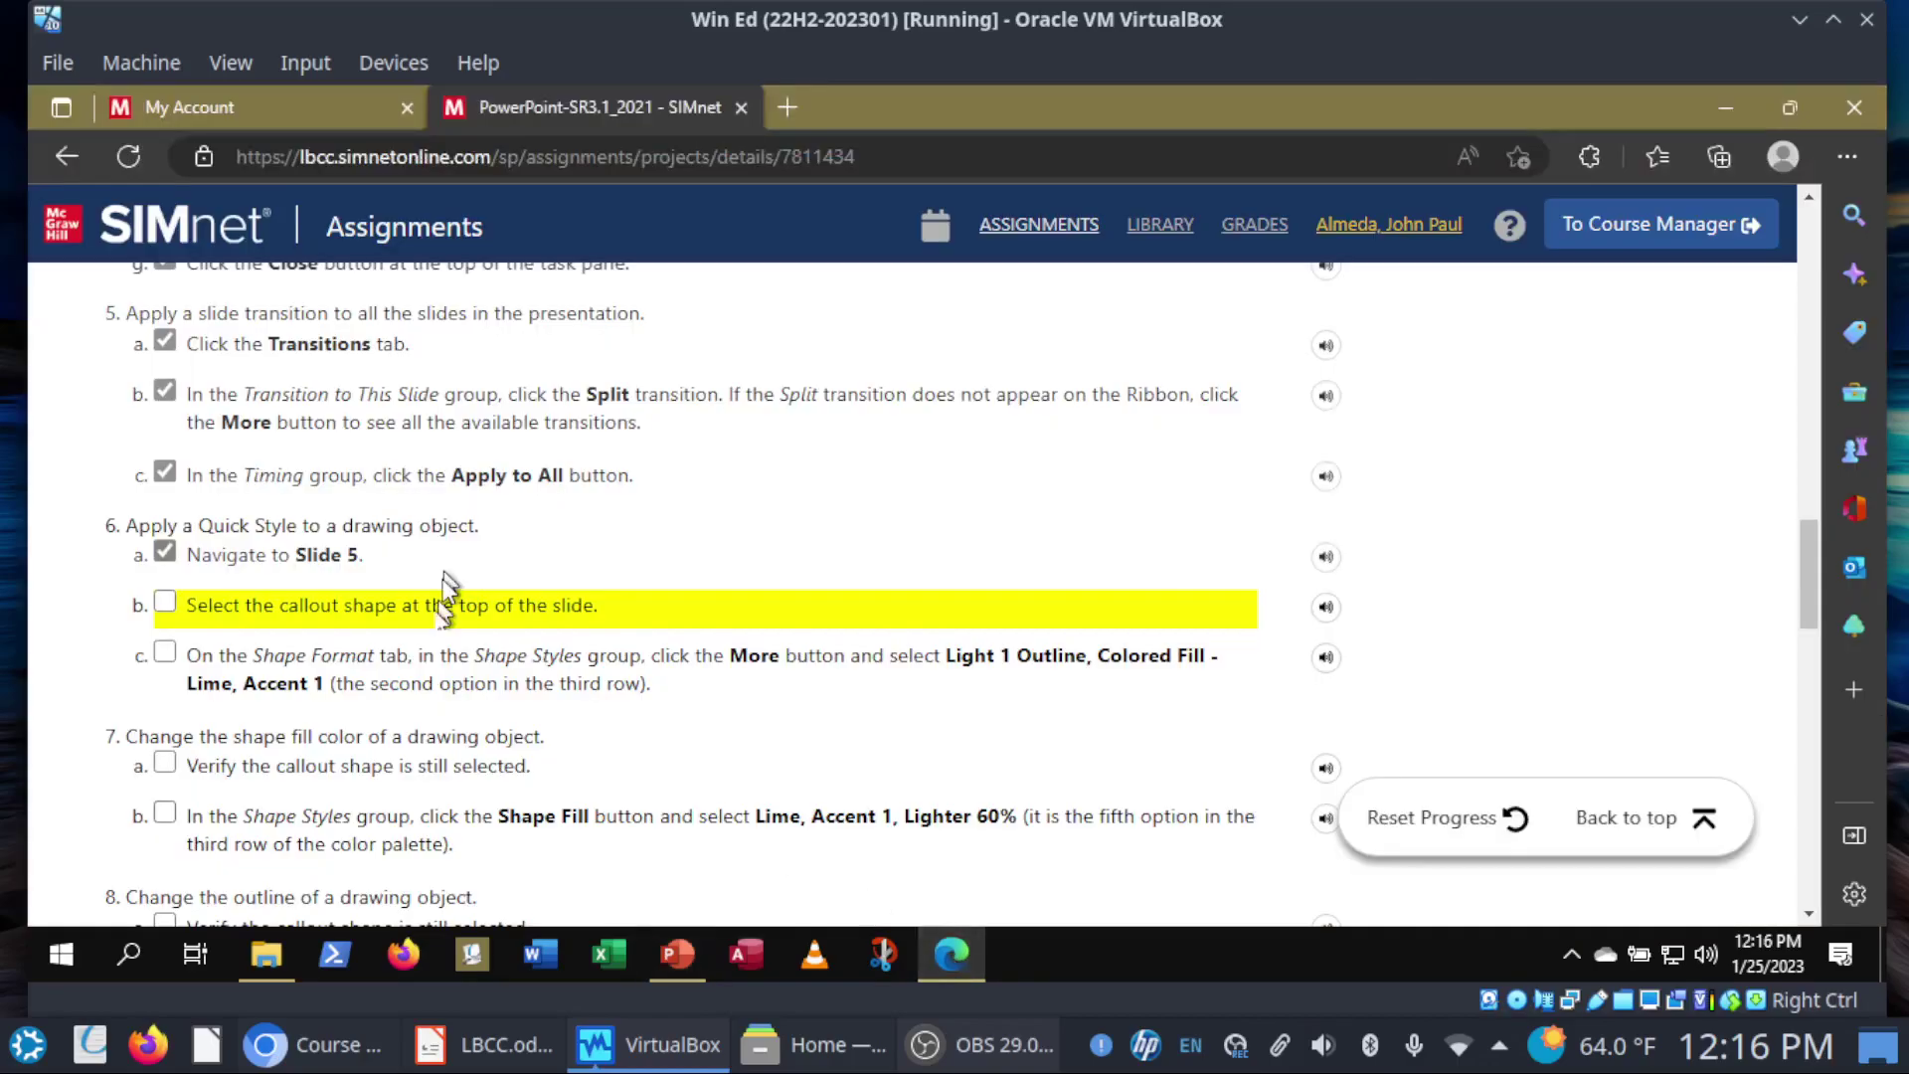
left_click(268, 607)
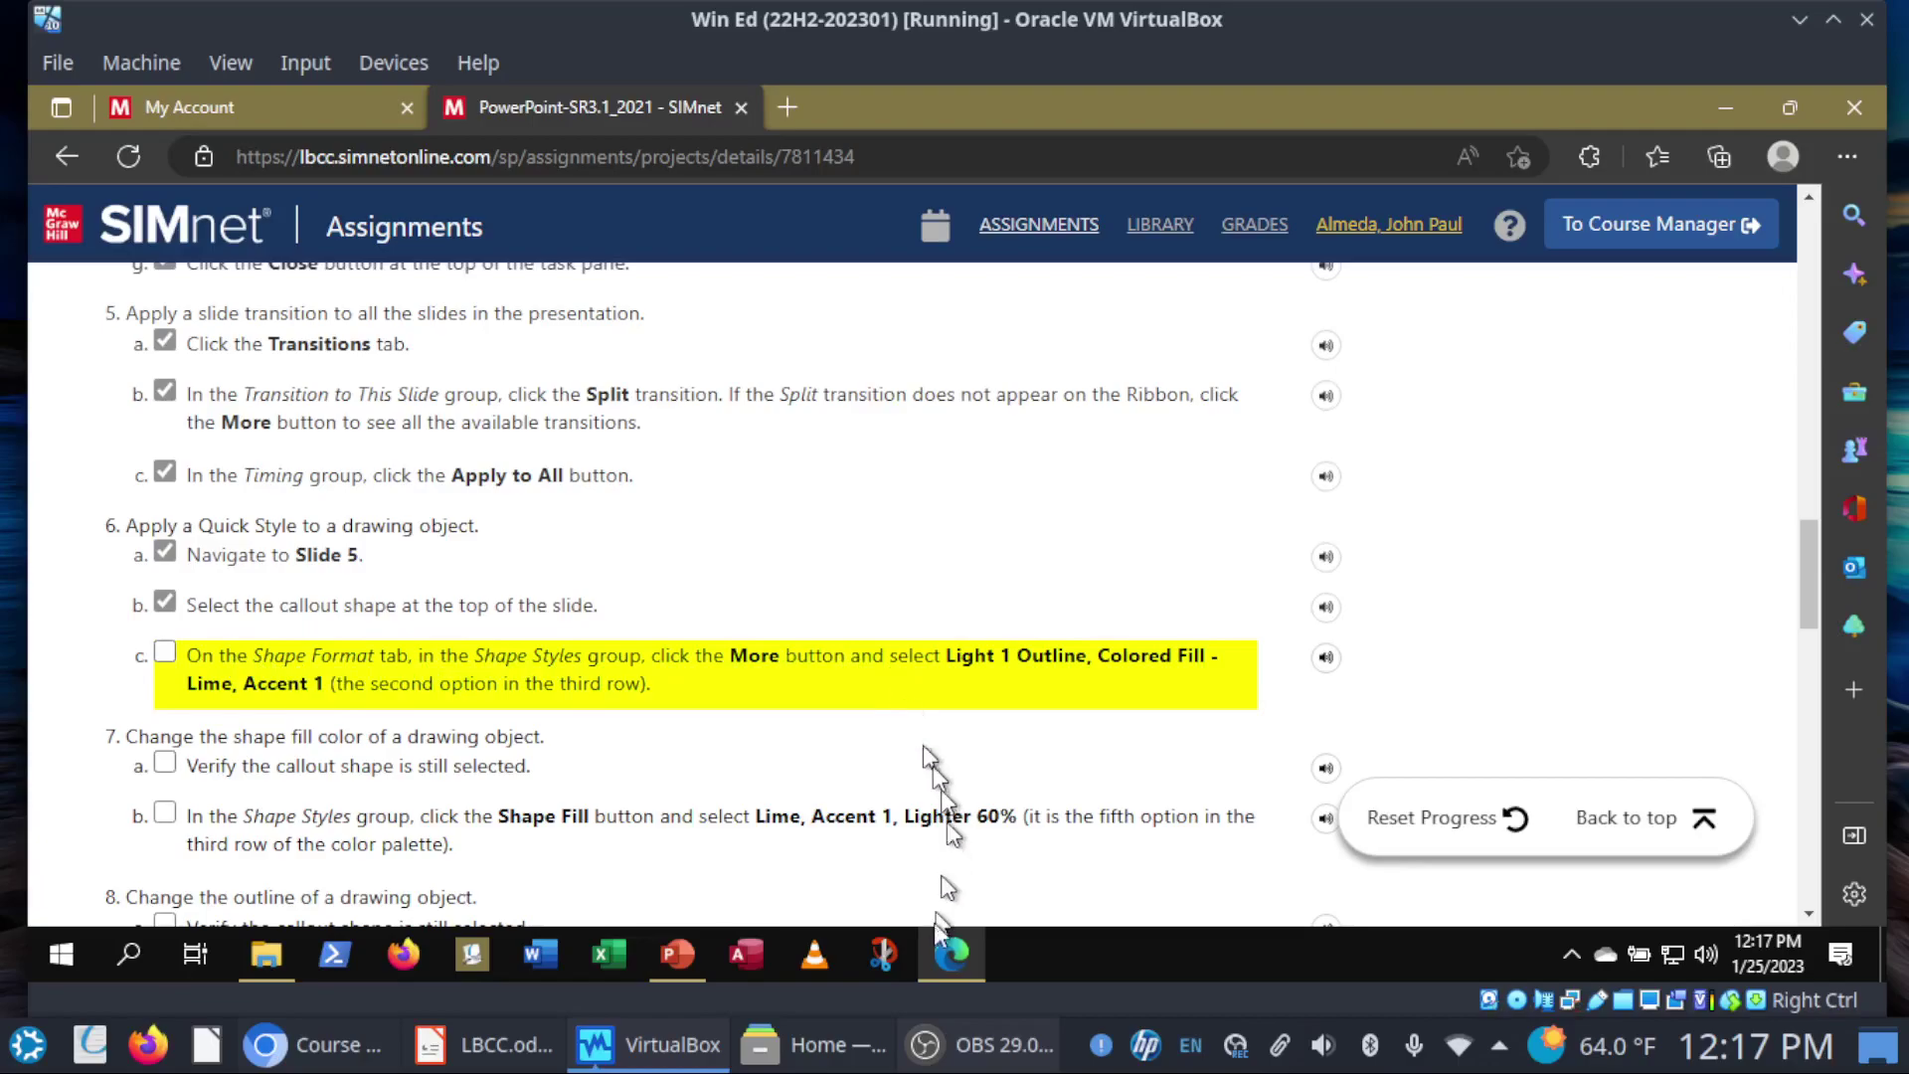
Step: Apply the Light 1 Outline, Colored Fill - Lime, Accent 1 shape style to slide 5's callout in PowerPoint
left_click(682, 975)
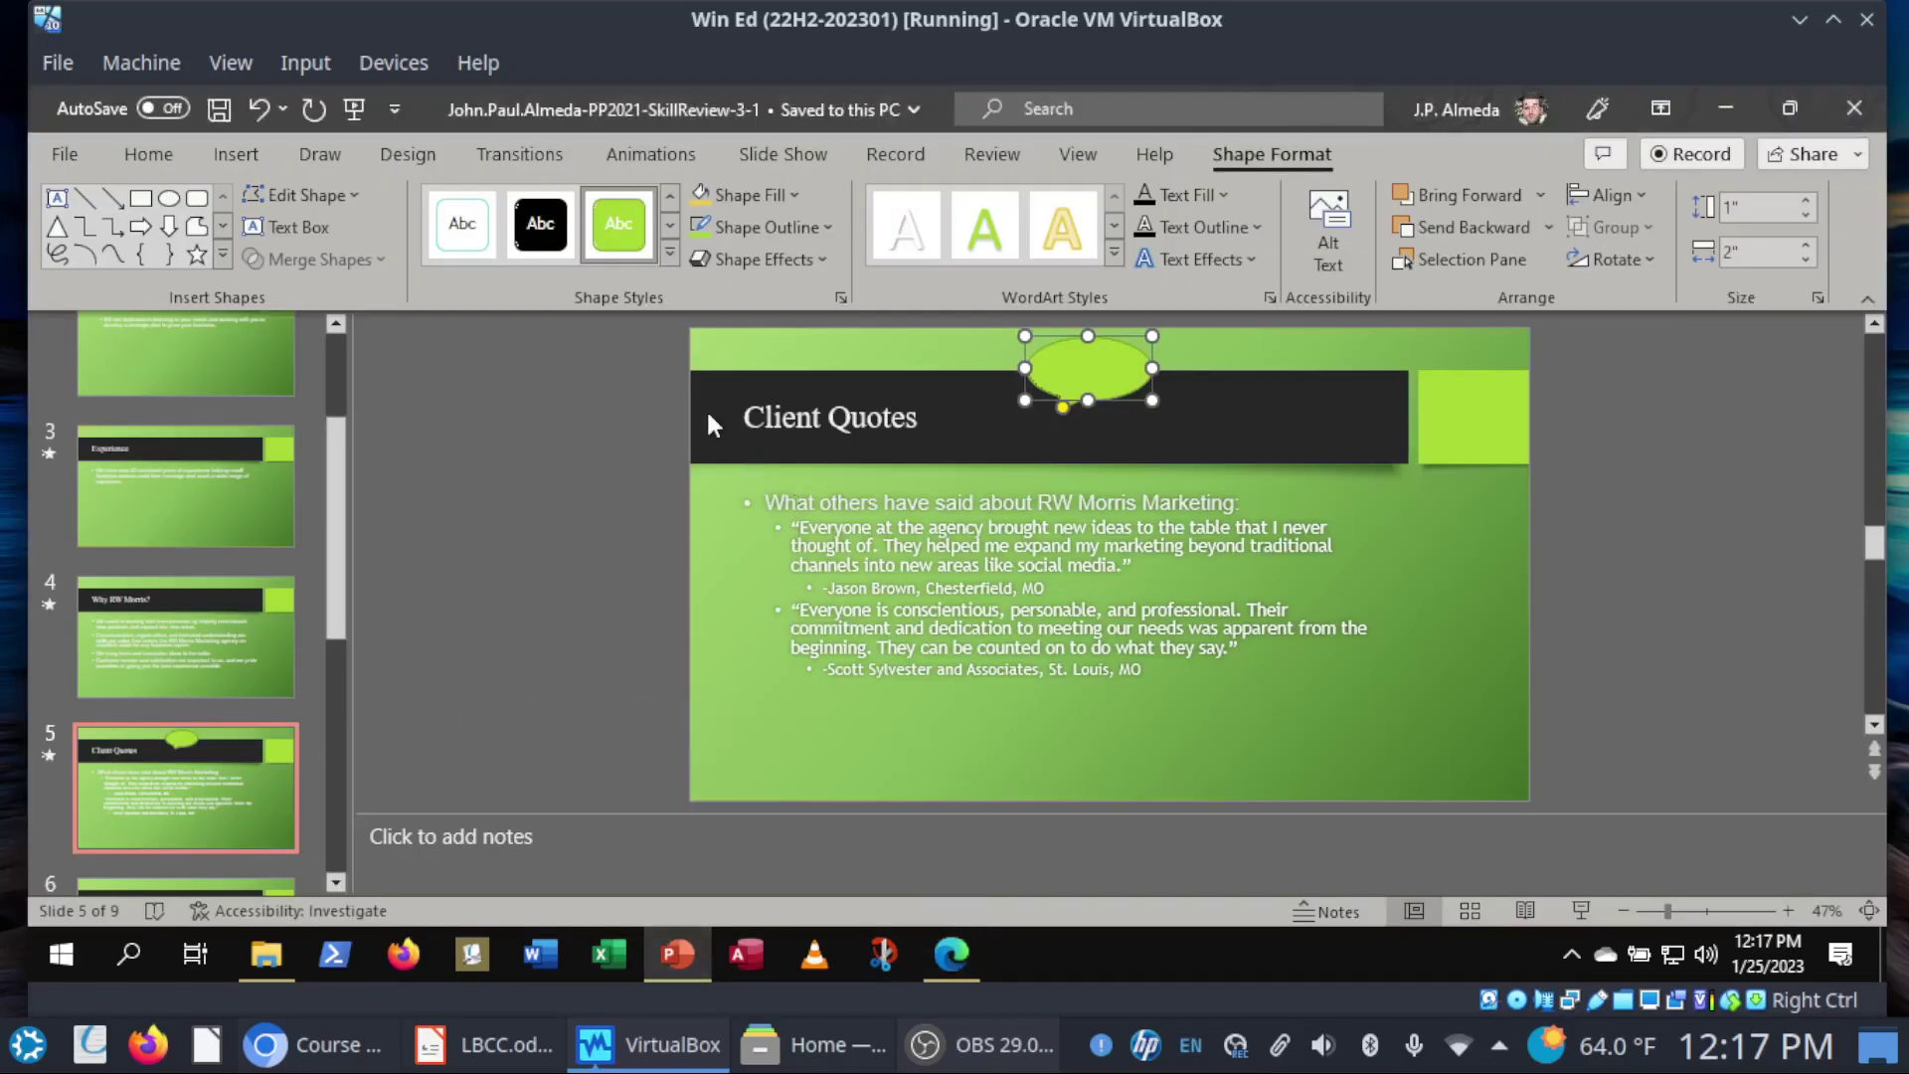
left_click(663, 254)
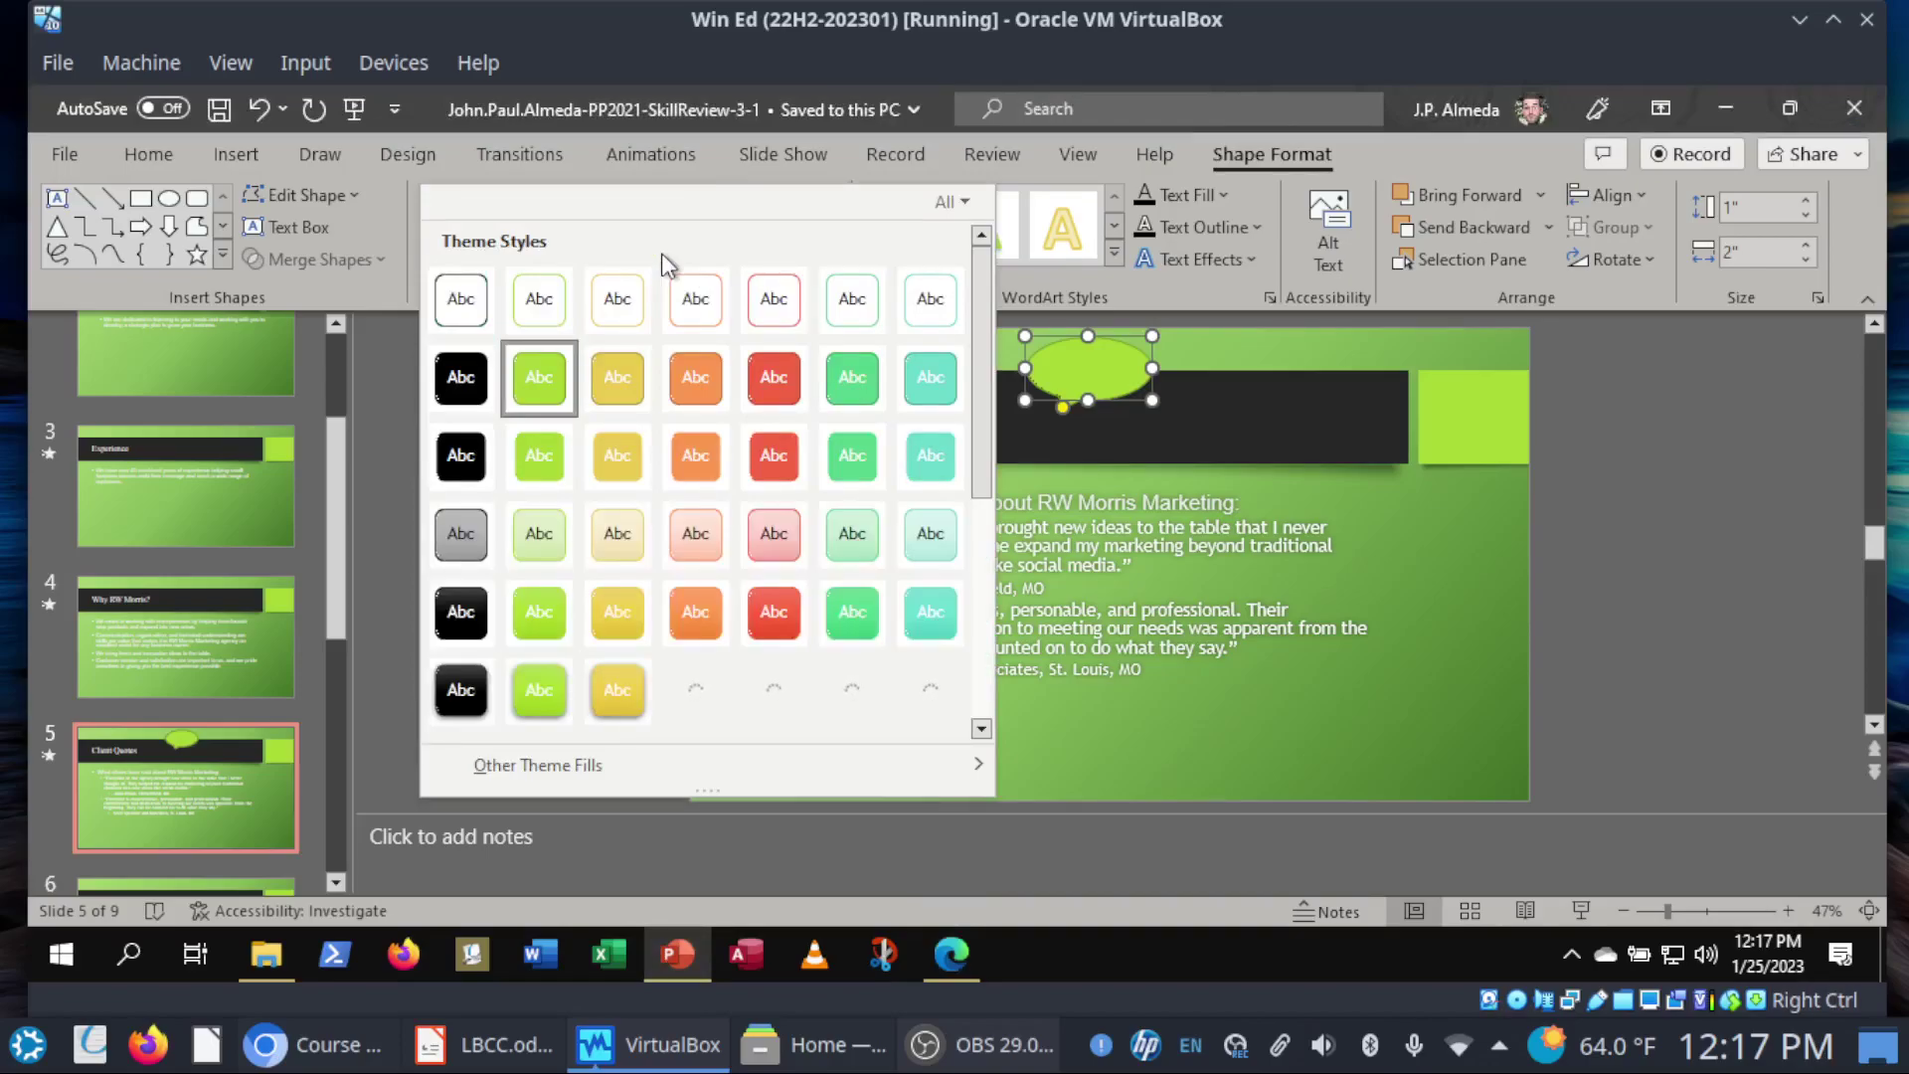
left_click(536, 455)
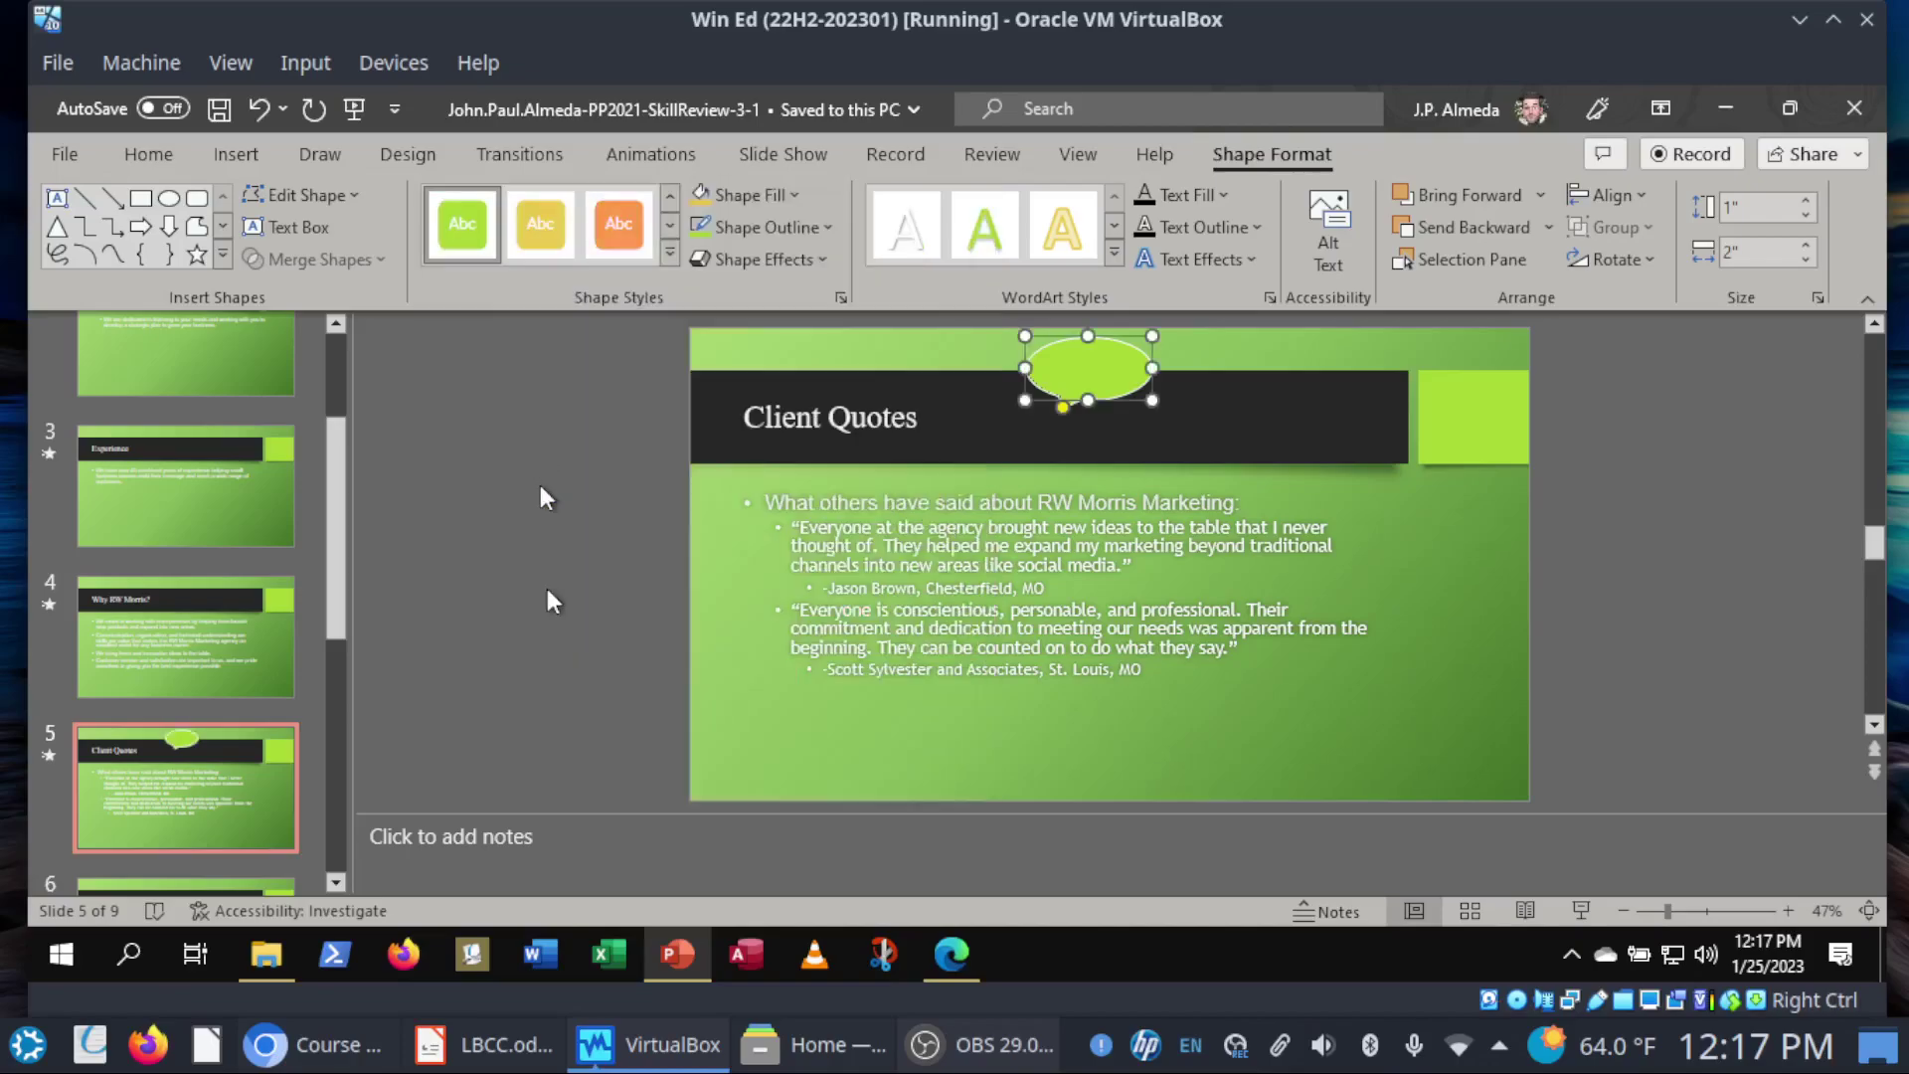
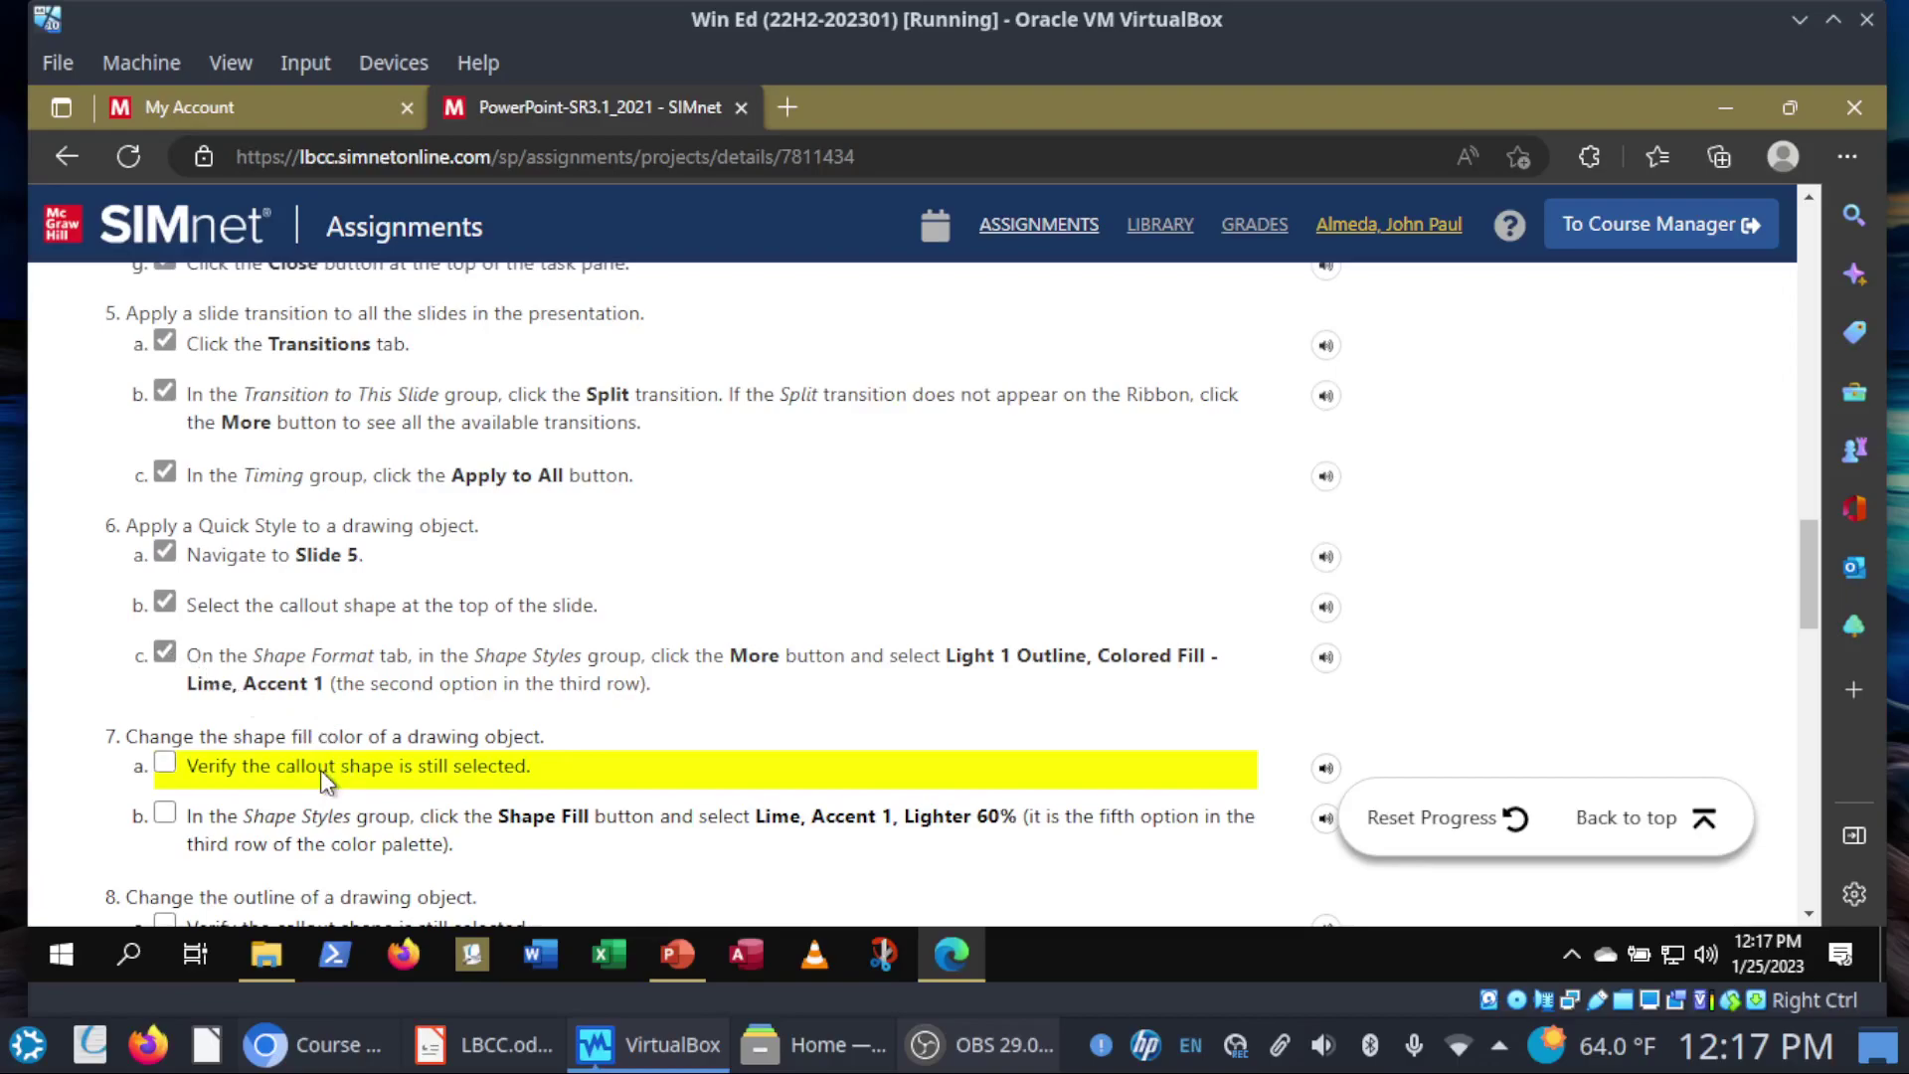
Step: Mark step 7a complete in the SIMnet checklist, read the shape fill instruction, and switch back to PowerPoint
left_click(320, 781)
scroll(677, 736, "down", 3)
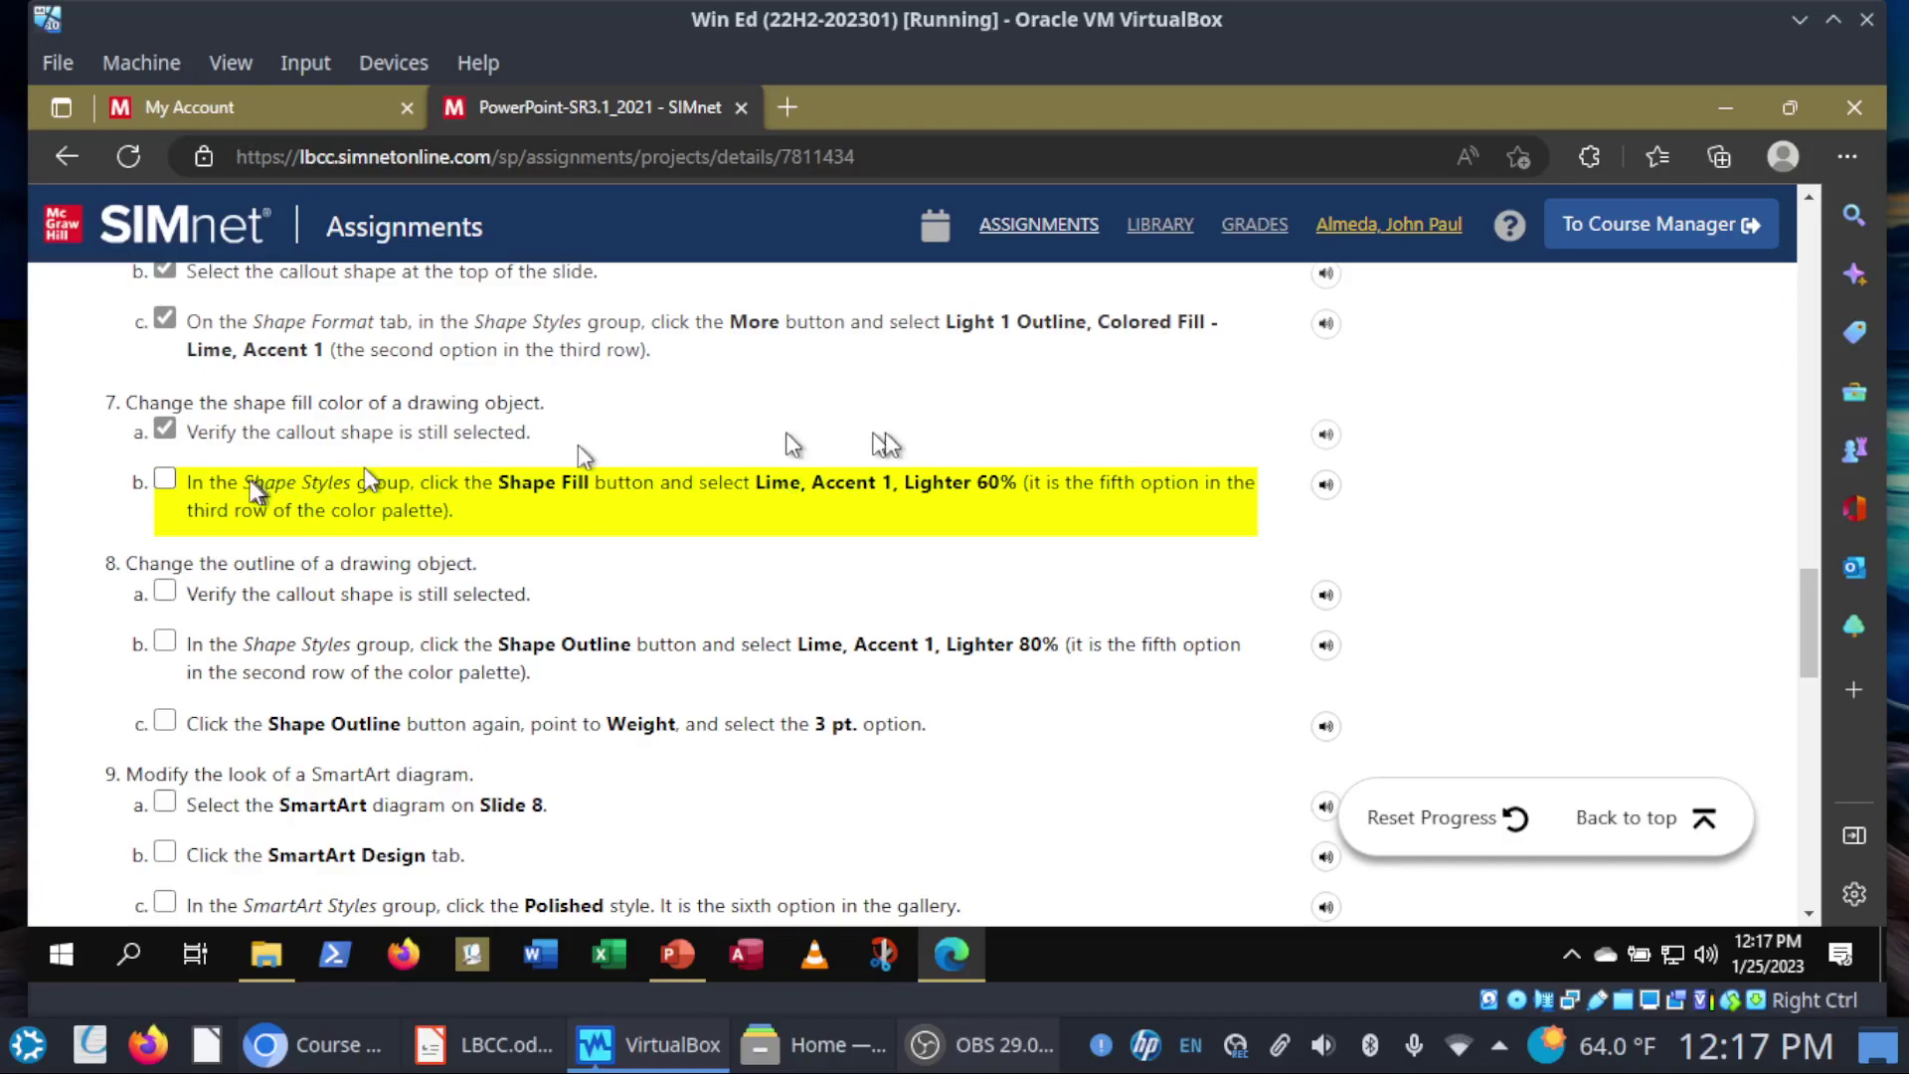
left_click(674, 955)
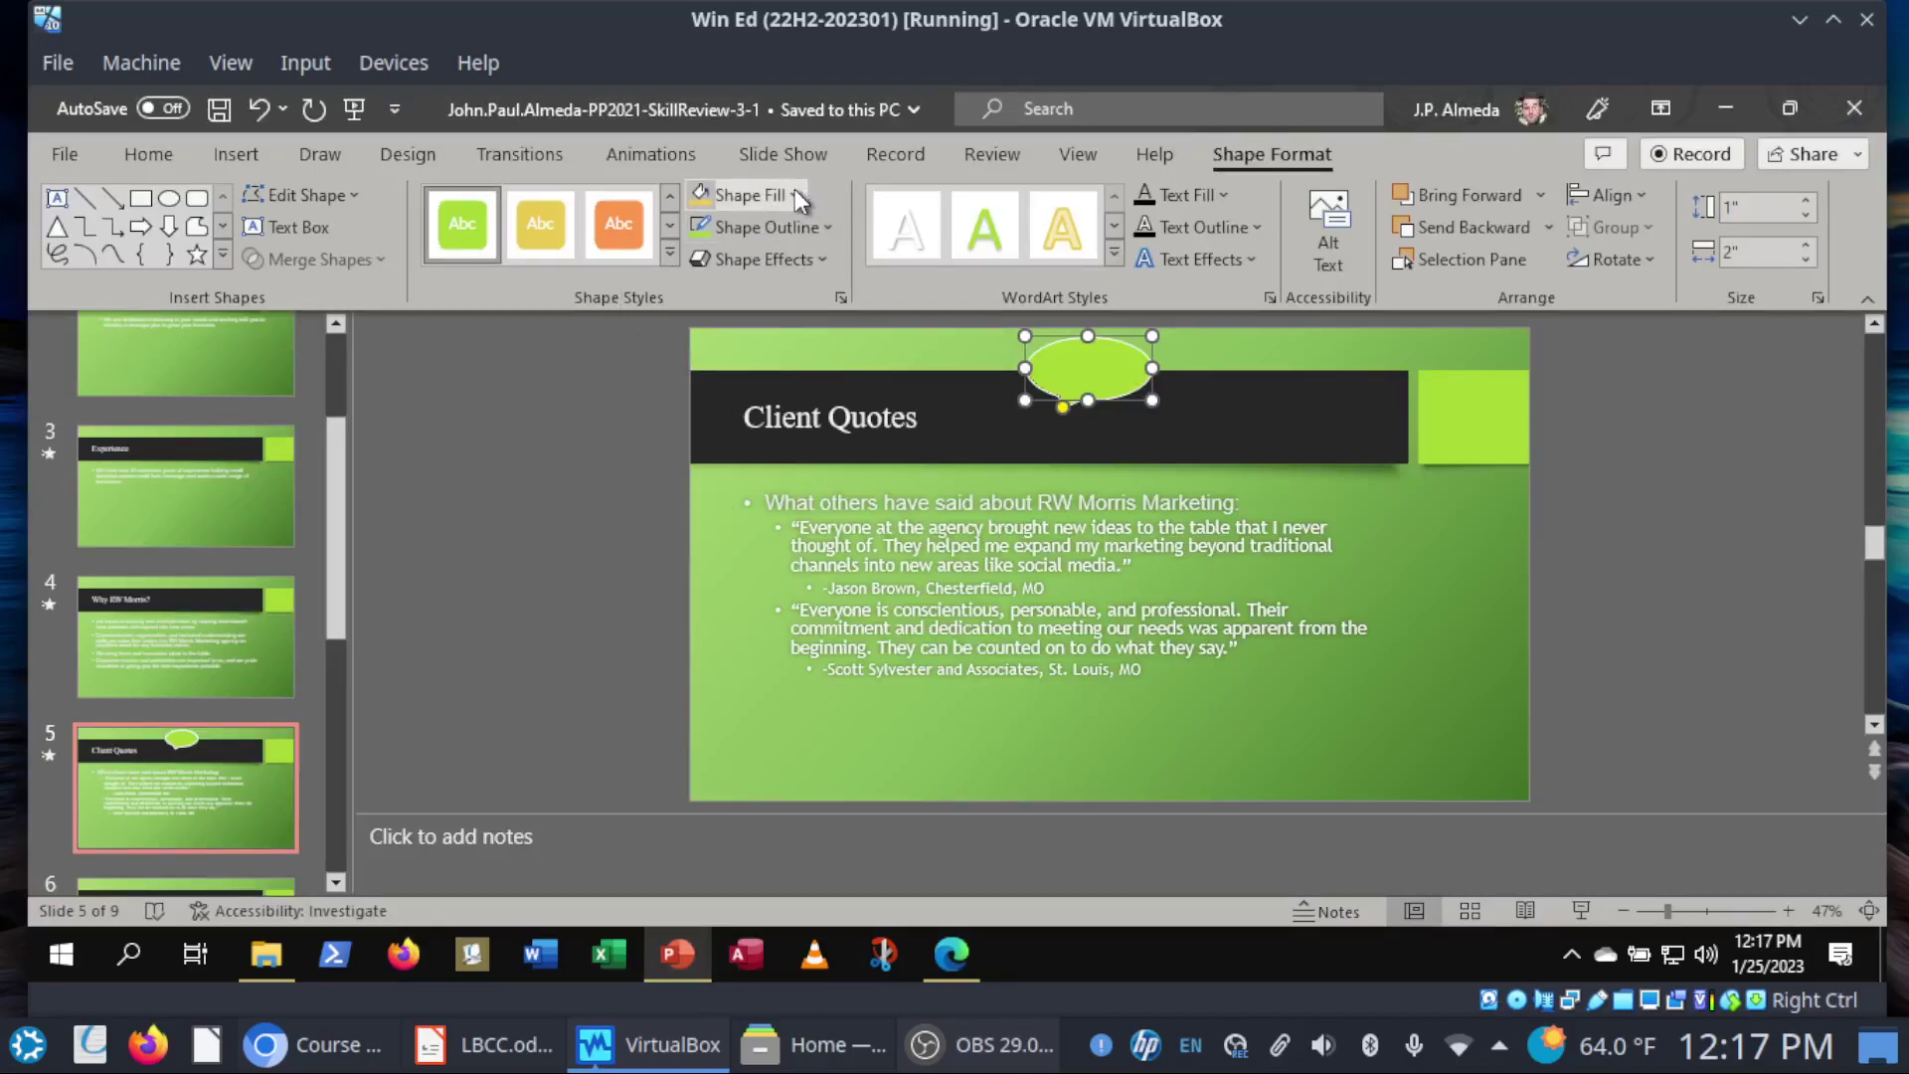
Step: Check the shape fill instruction in SIMnet, and fill slide 5's callout with Lime, Accent 1, Lighter 60% in PowerPoint
left_click(935, 959)
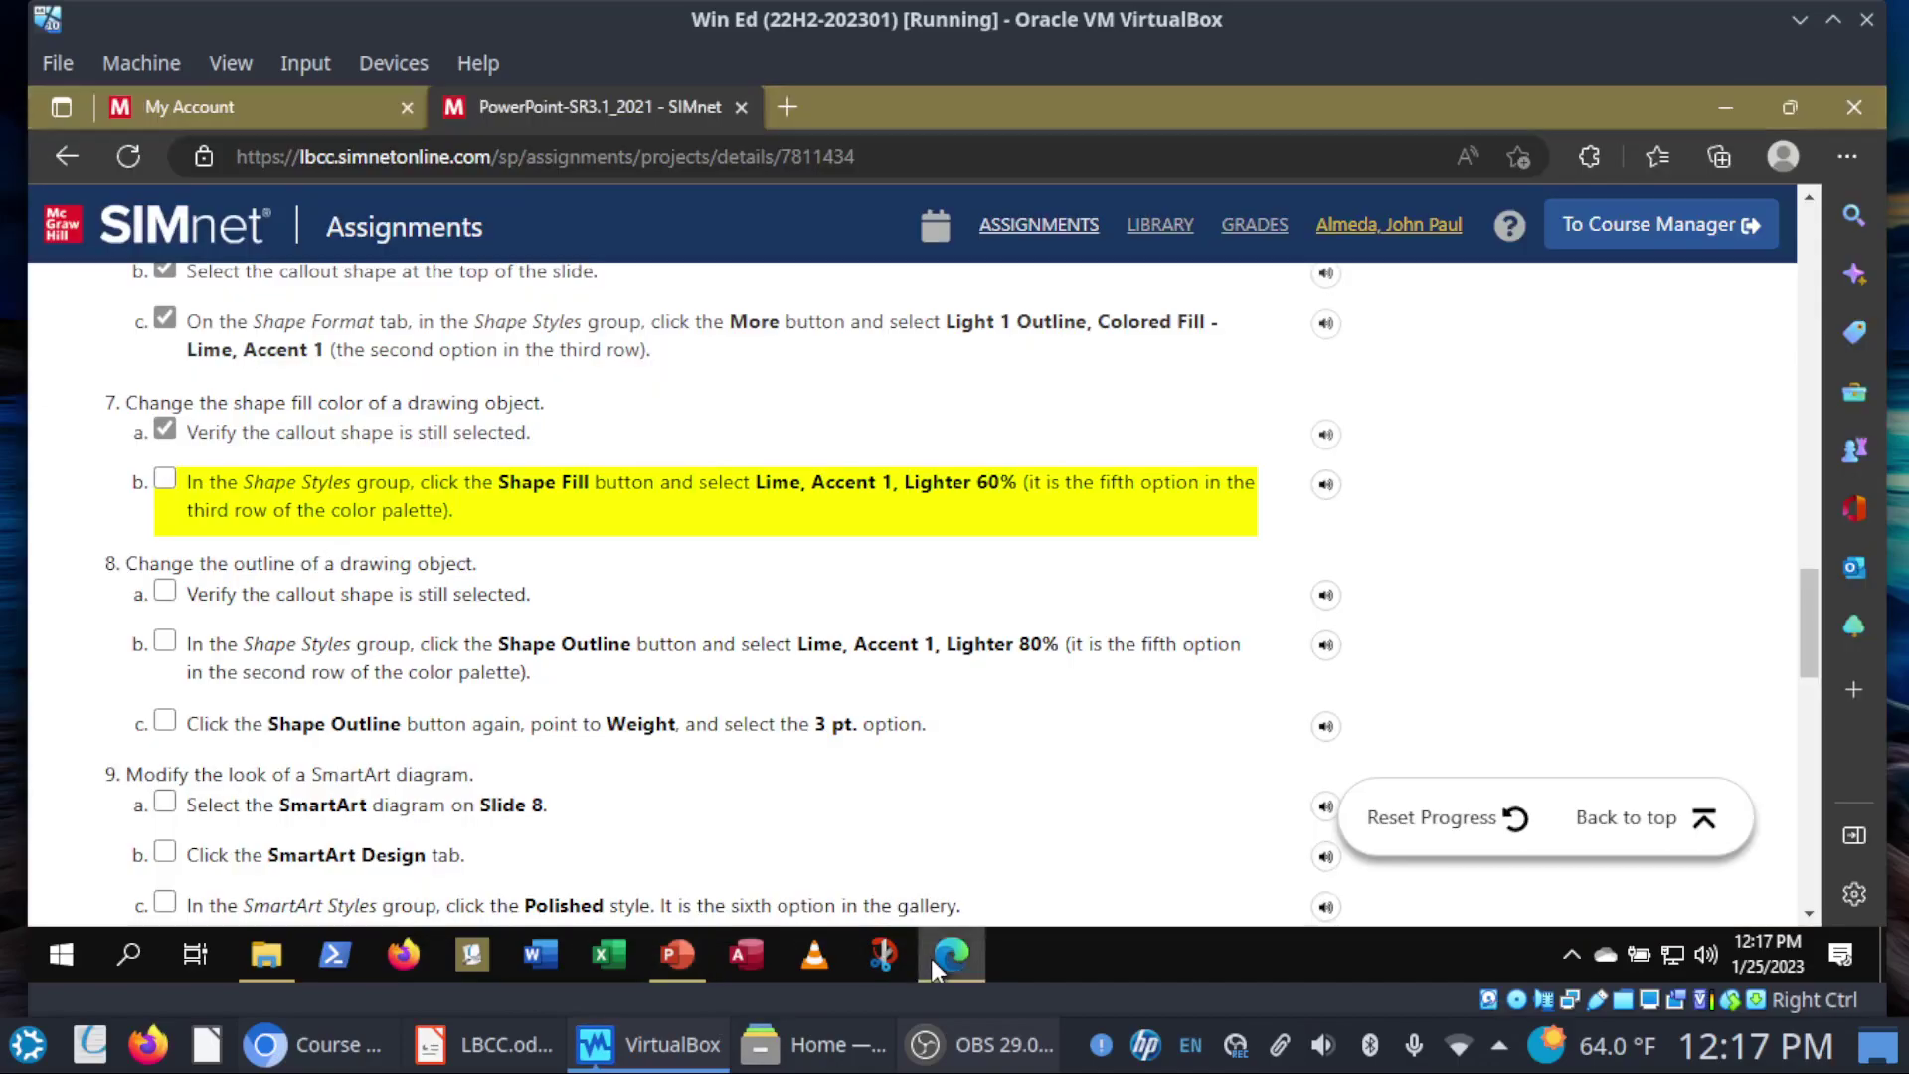
left_click(676, 956)
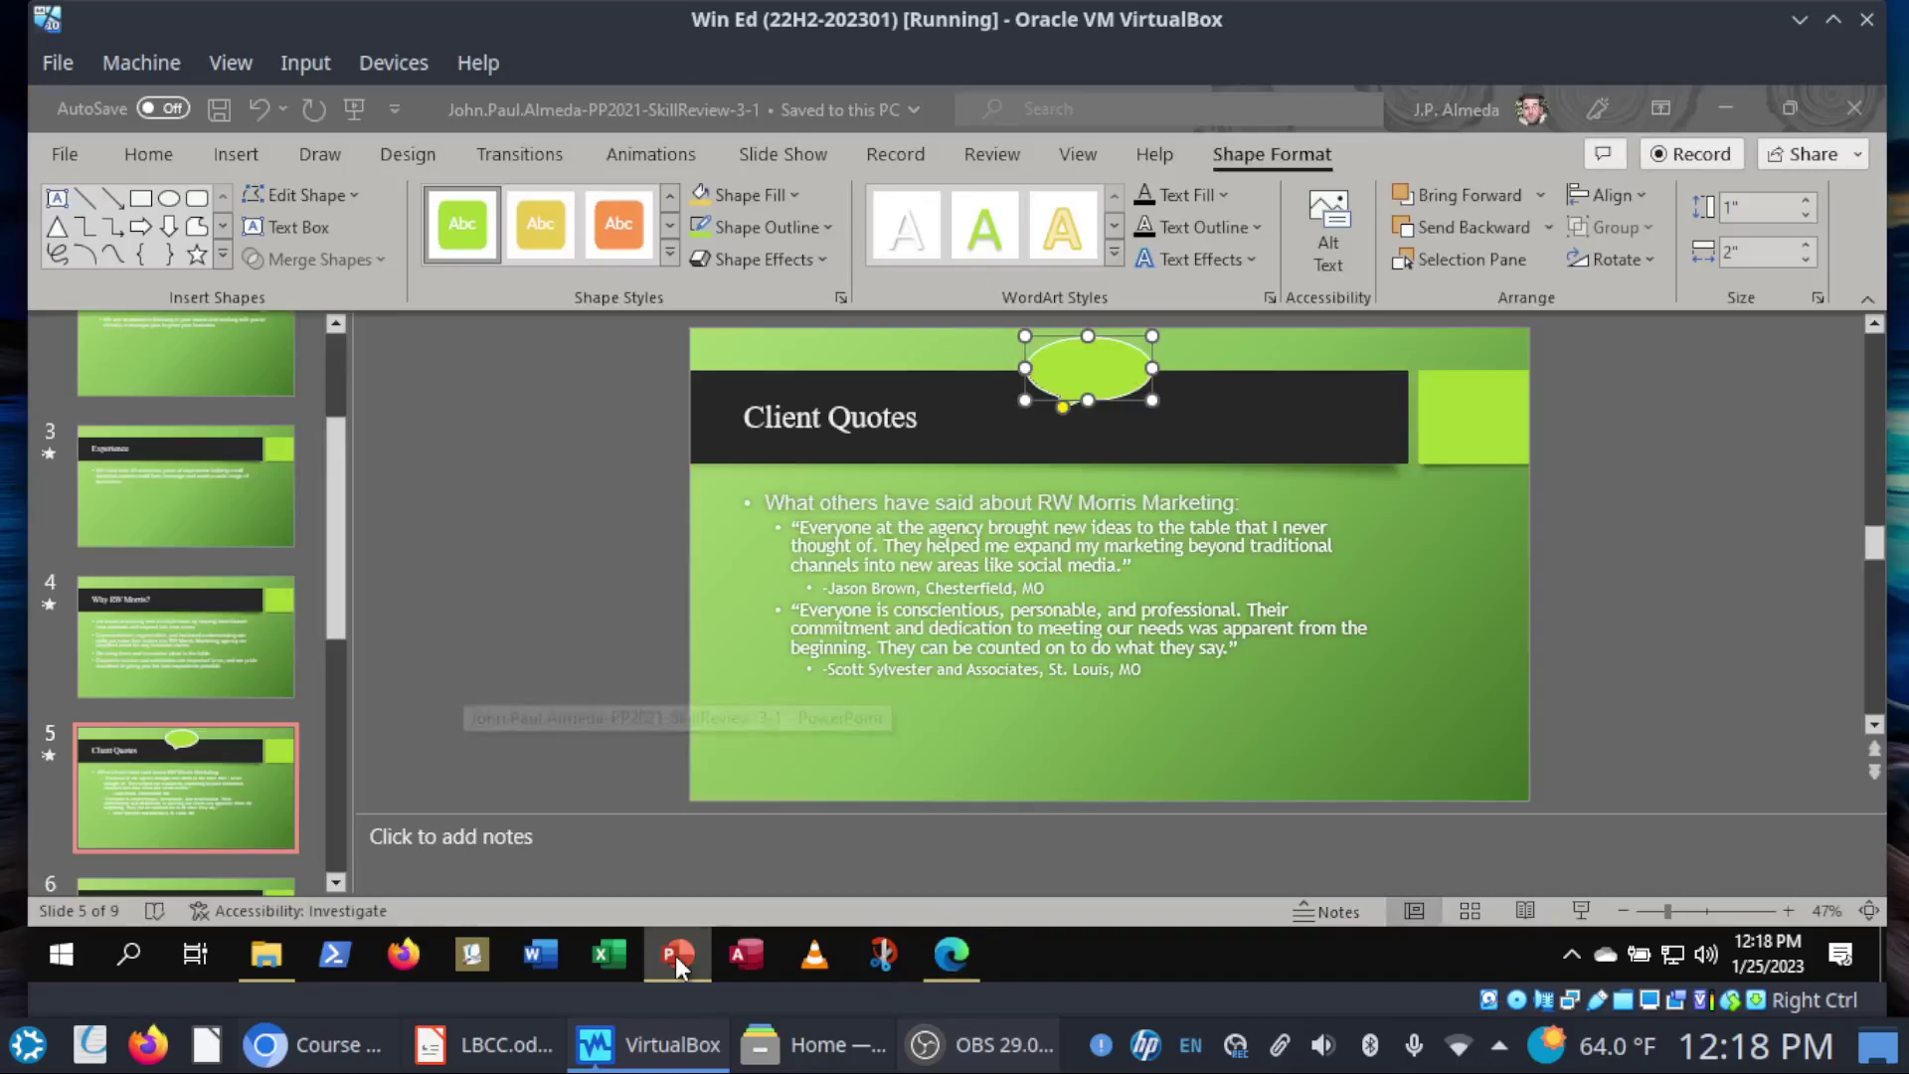
left_click(787, 185)
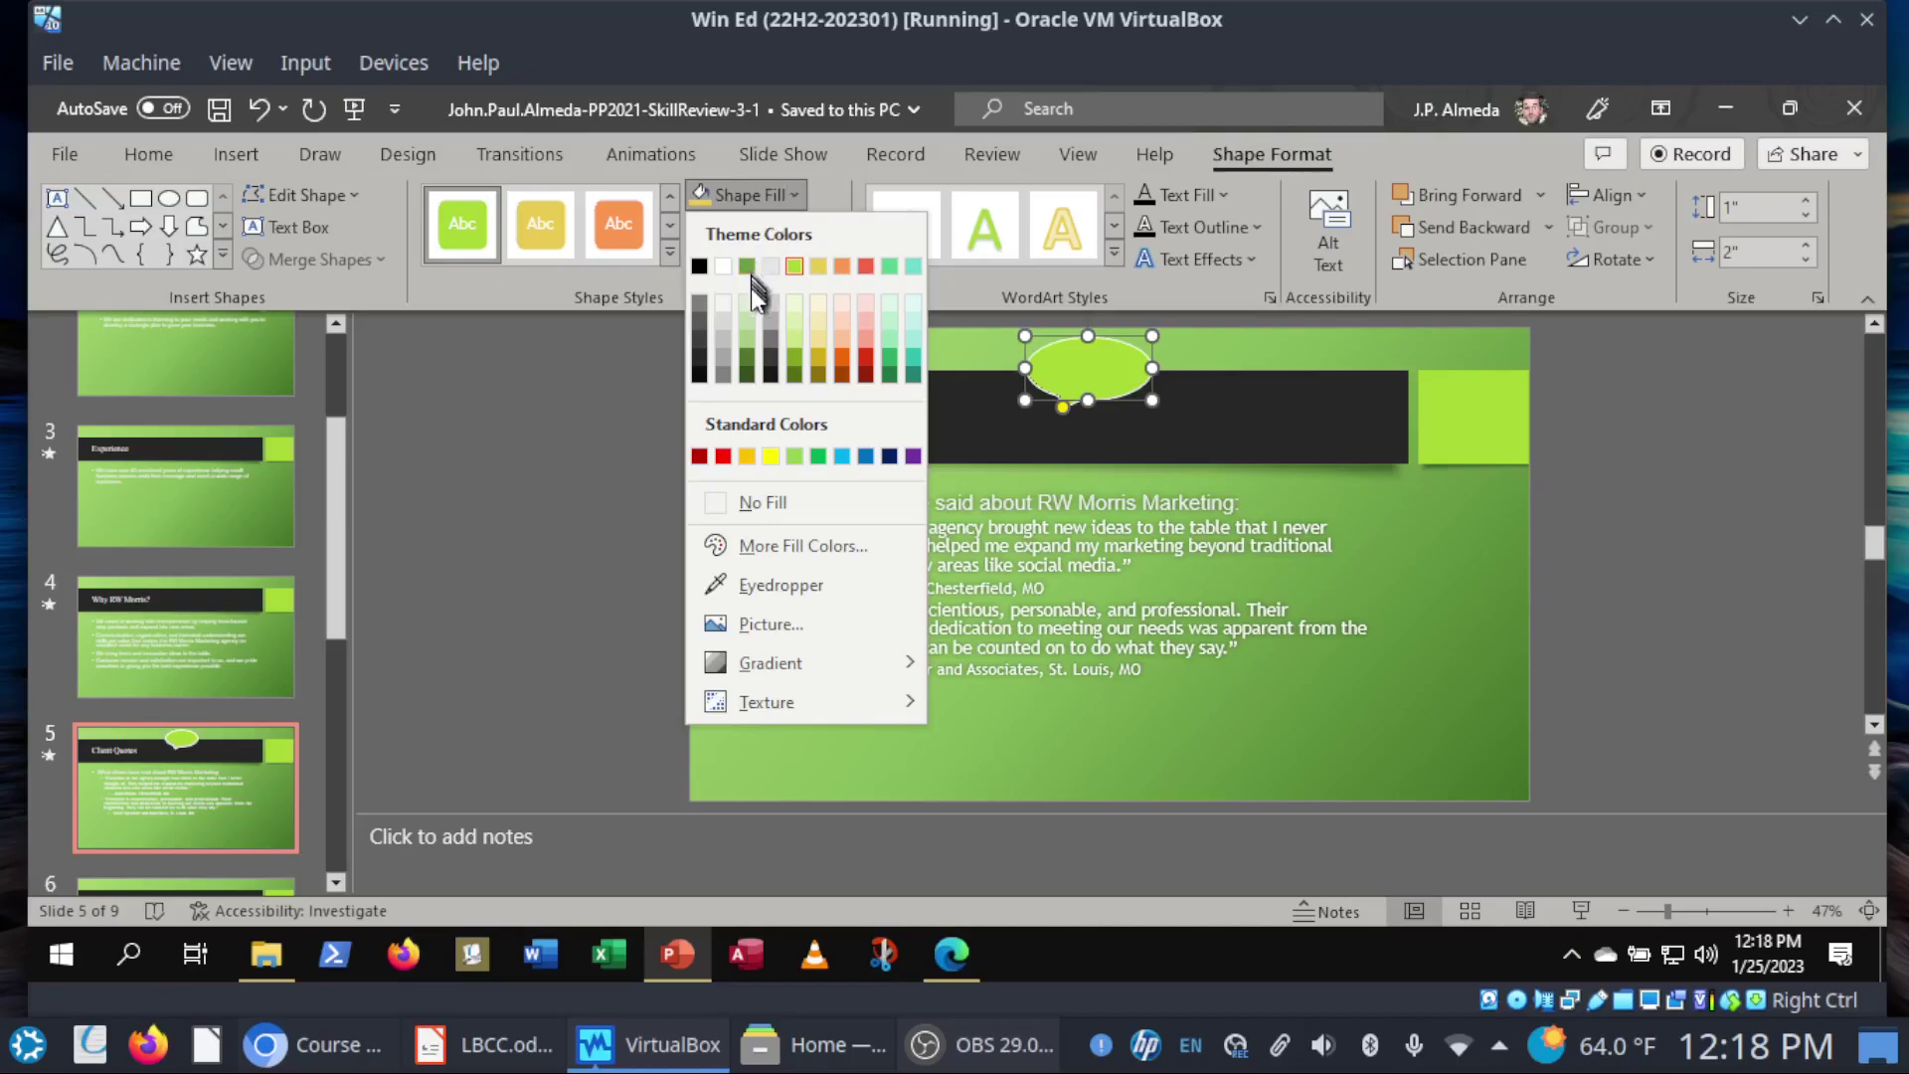
left_click(796, 320)
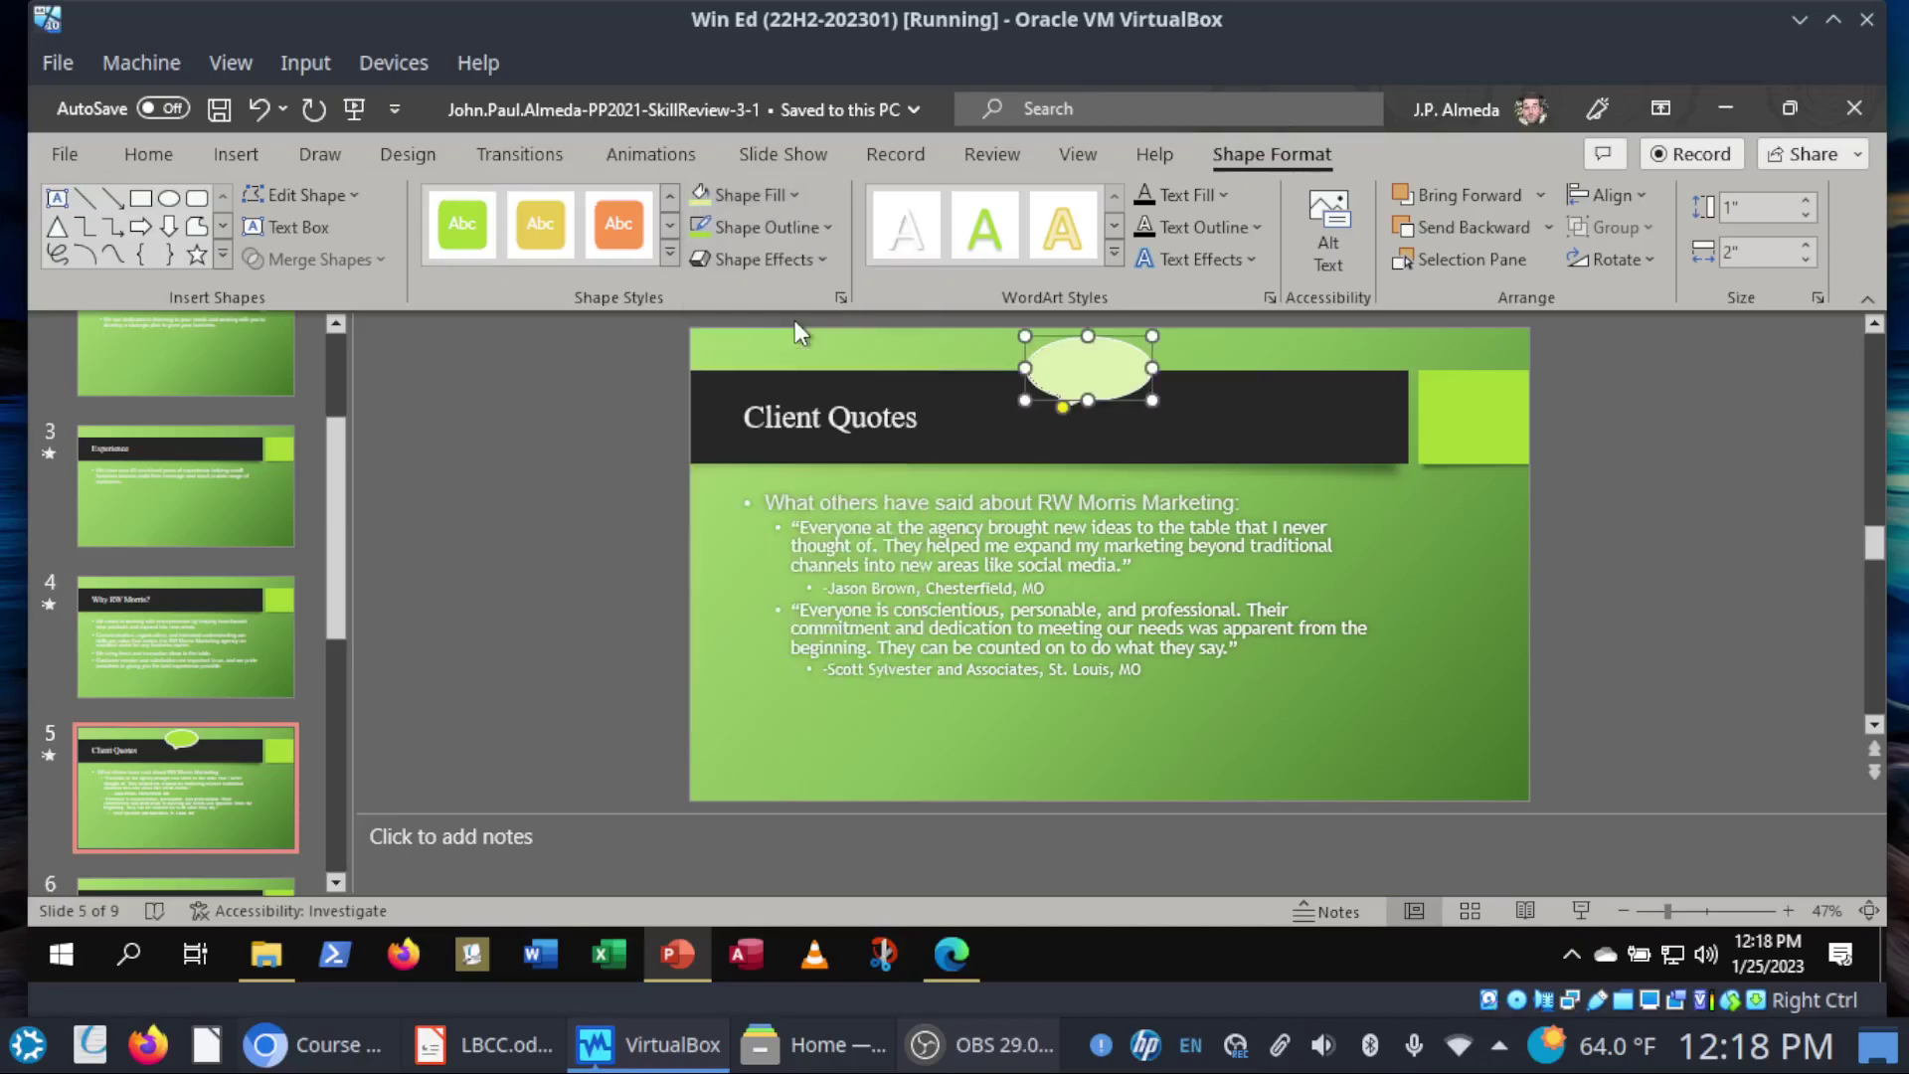
Step: Mark steps 7b and 8a complete in the SIMnet checklist, and set the callout's outline to Lime, Accent 1, Lighter 80% in PowerPoint
left_click(953, 954)
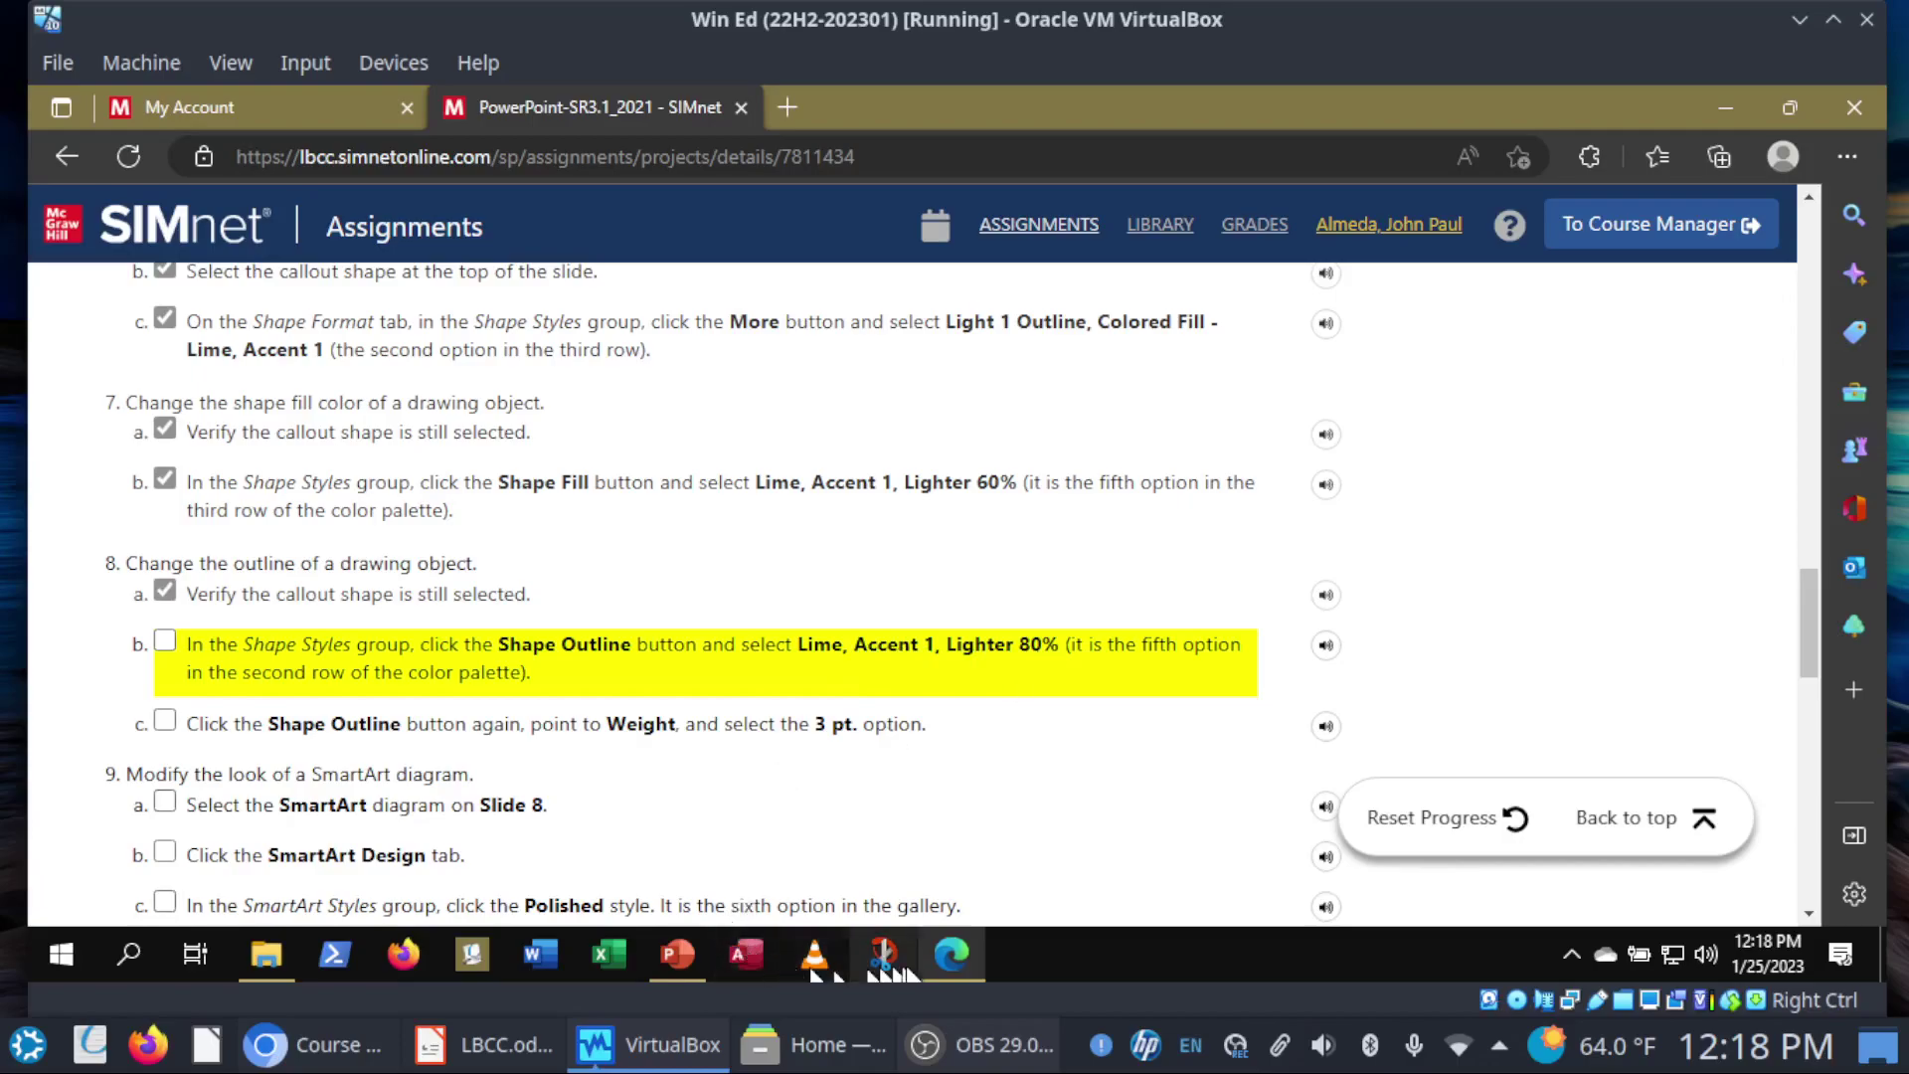
left_click(665, 951)
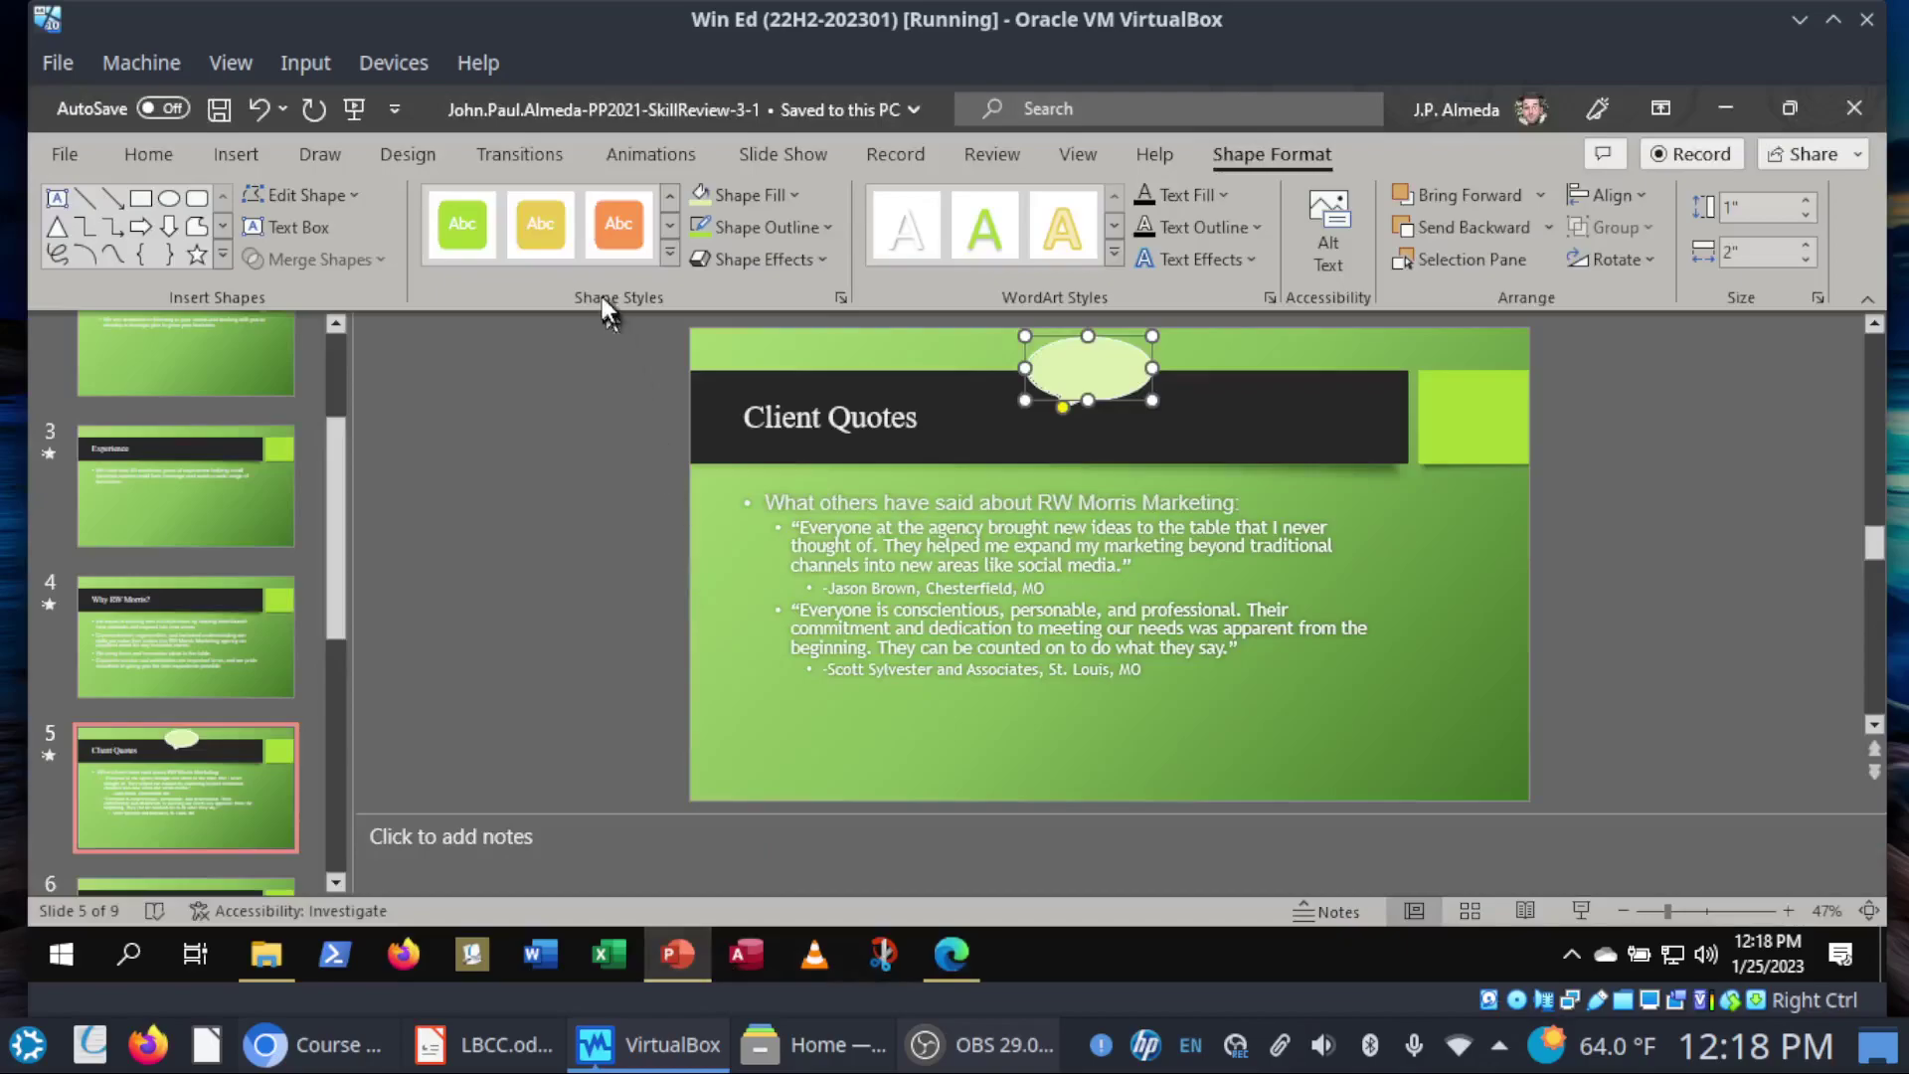
left_click(785, 226)
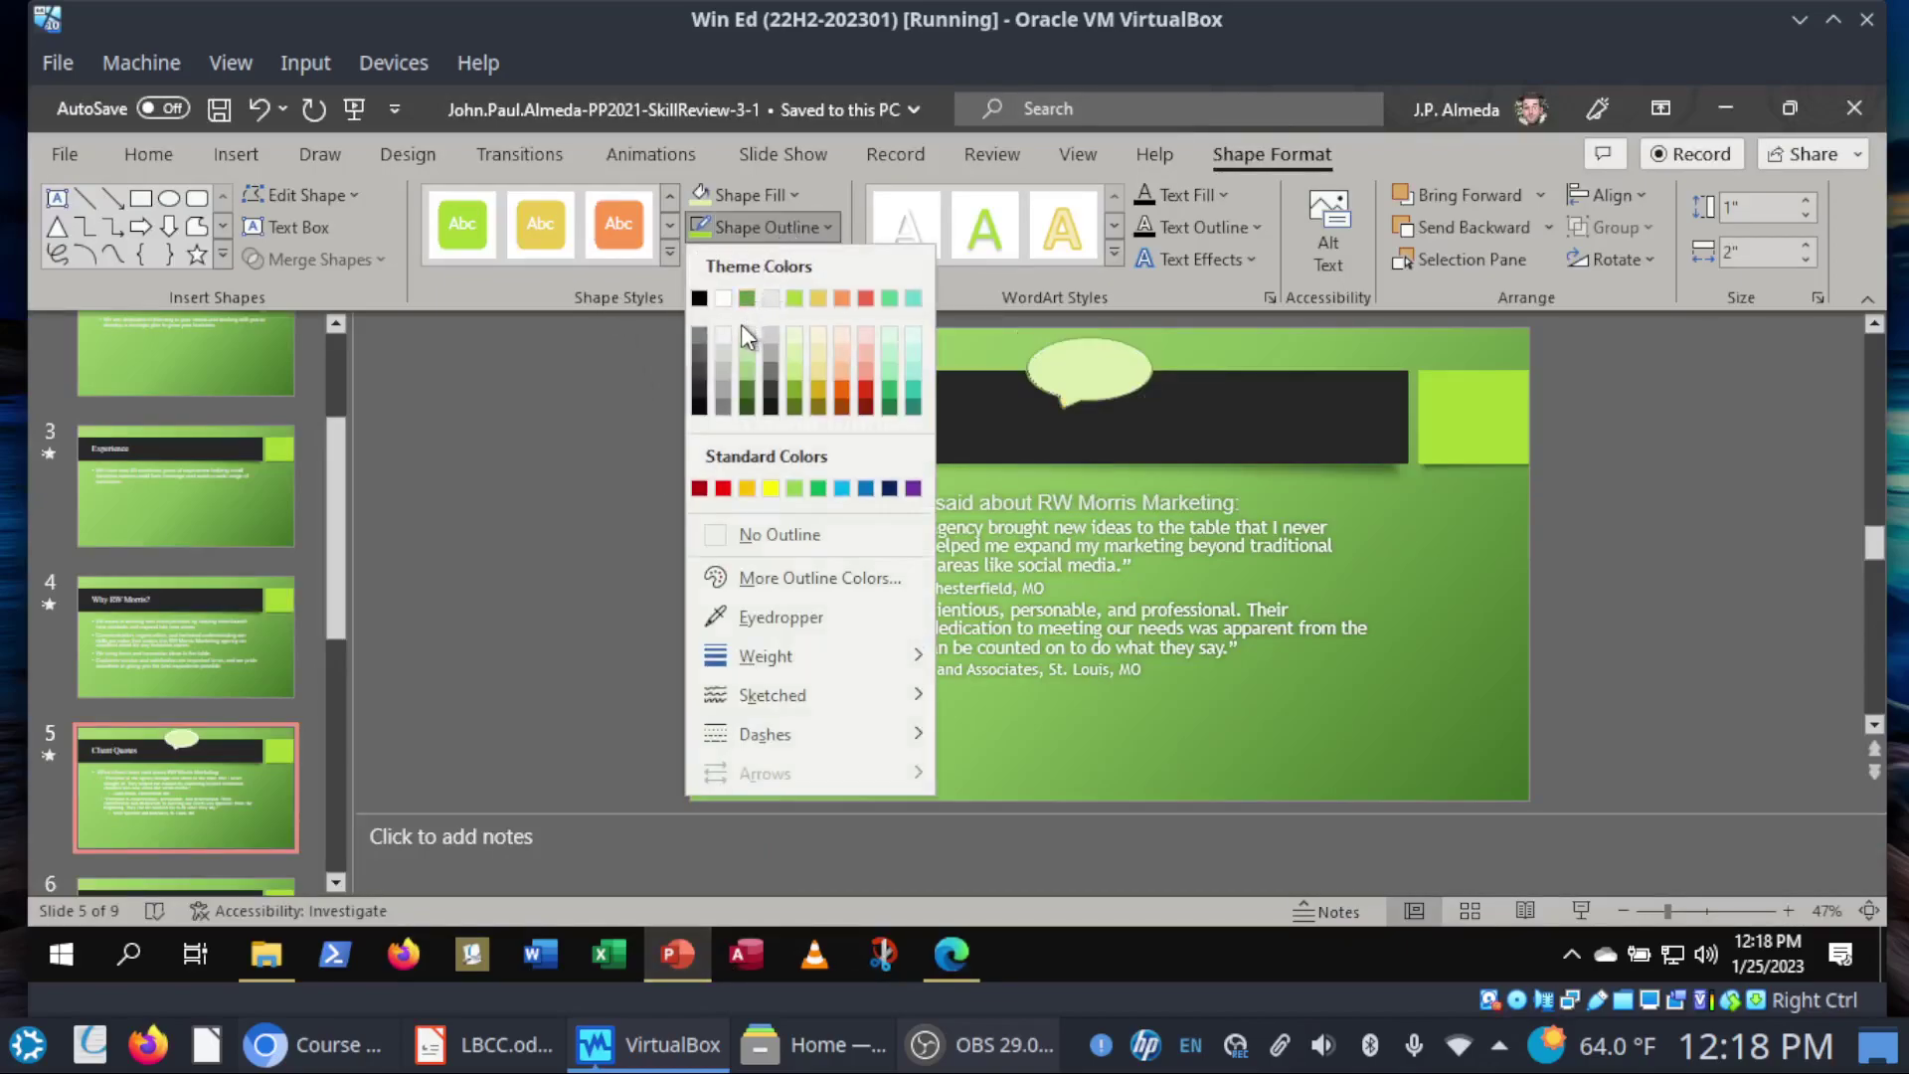
left_click(793, 340)
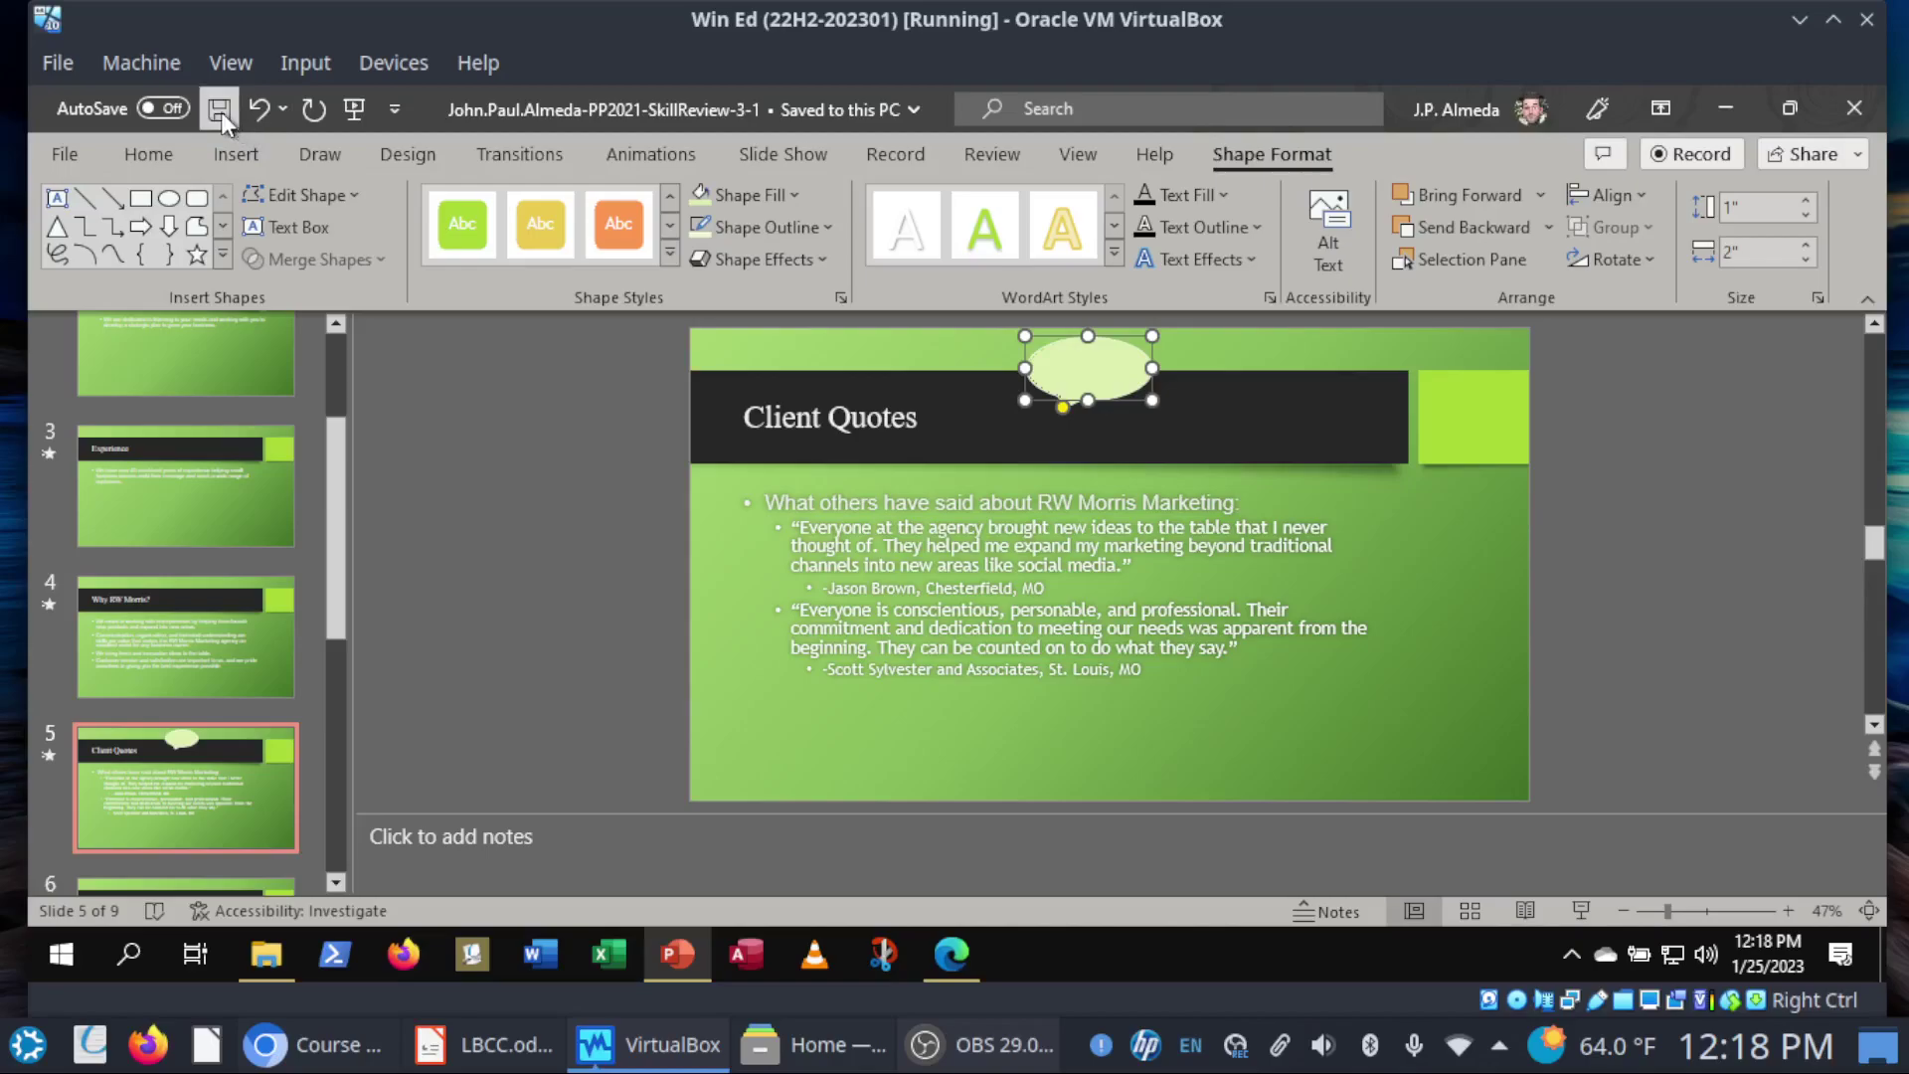
Step: Mark steps 8b and 8c complete in the SIMnet checklist
left_click(951, 954)
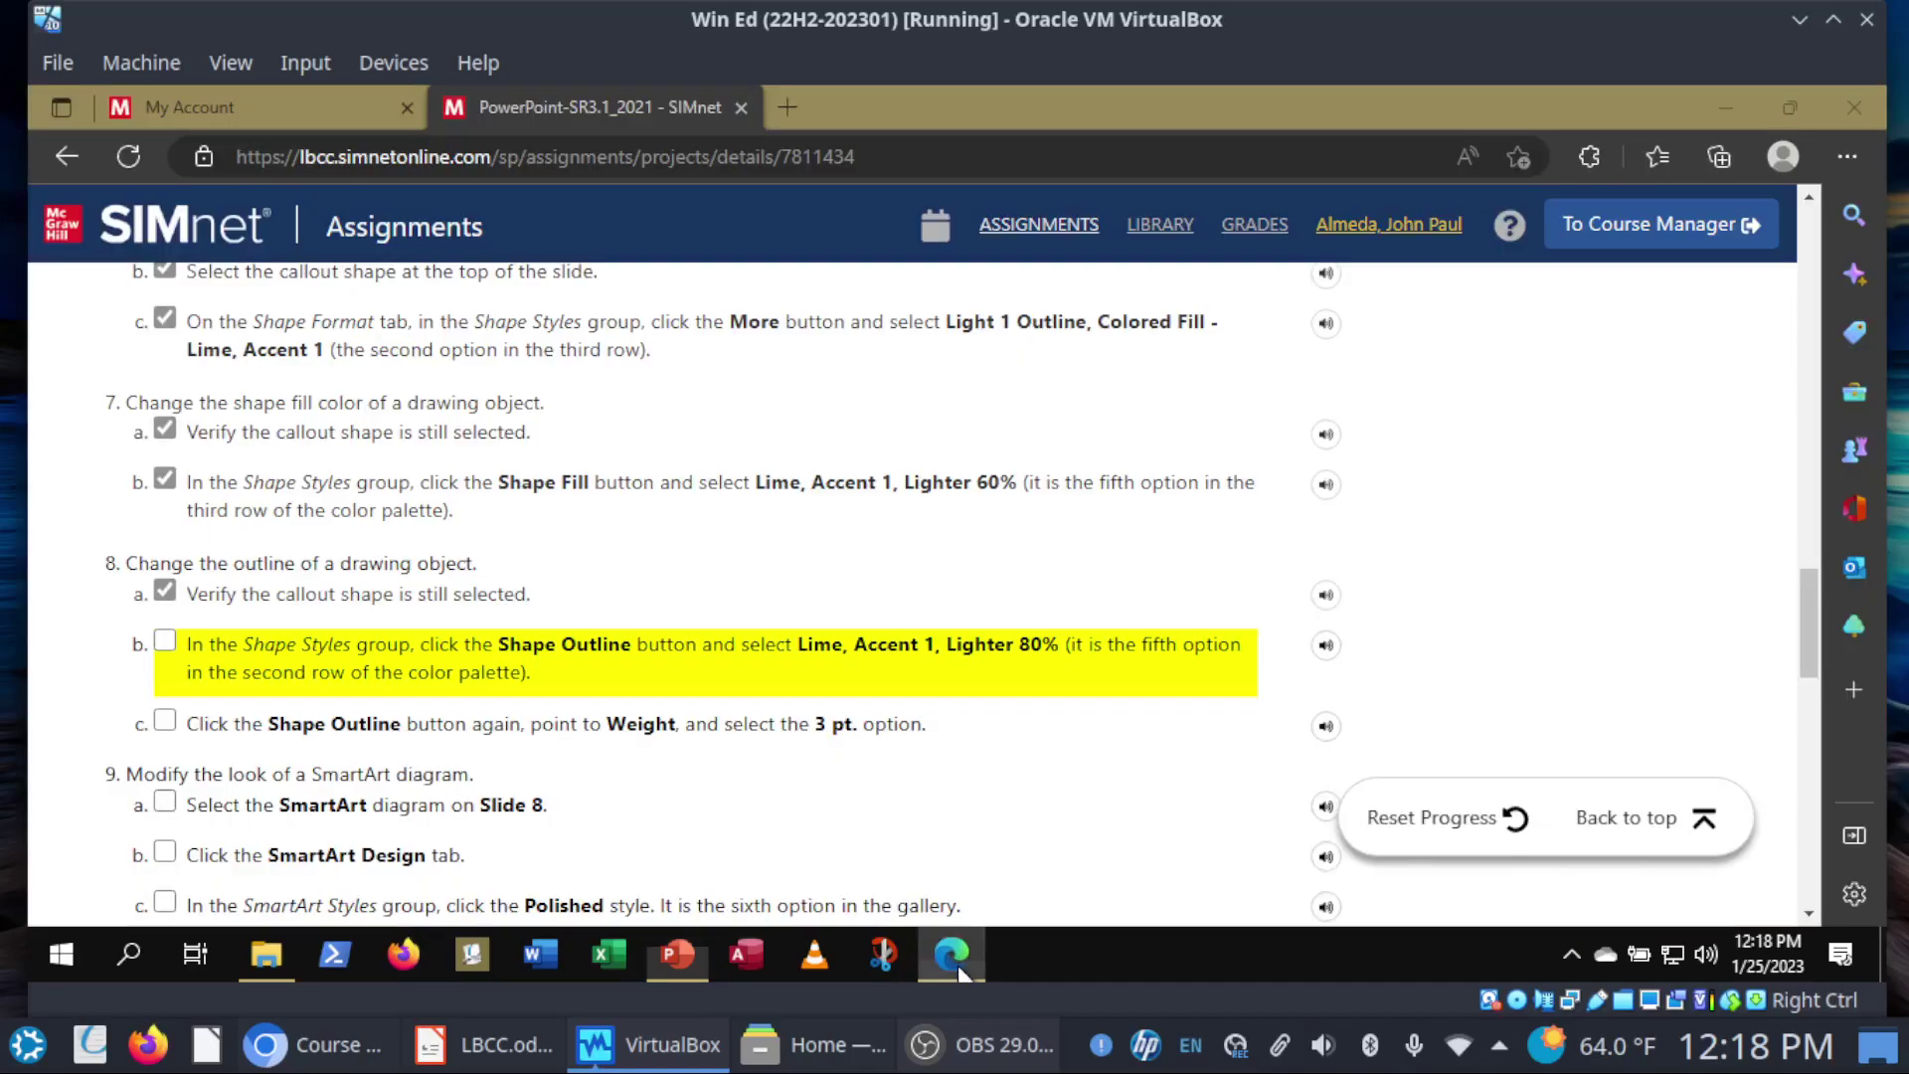
left_click(241, 649)
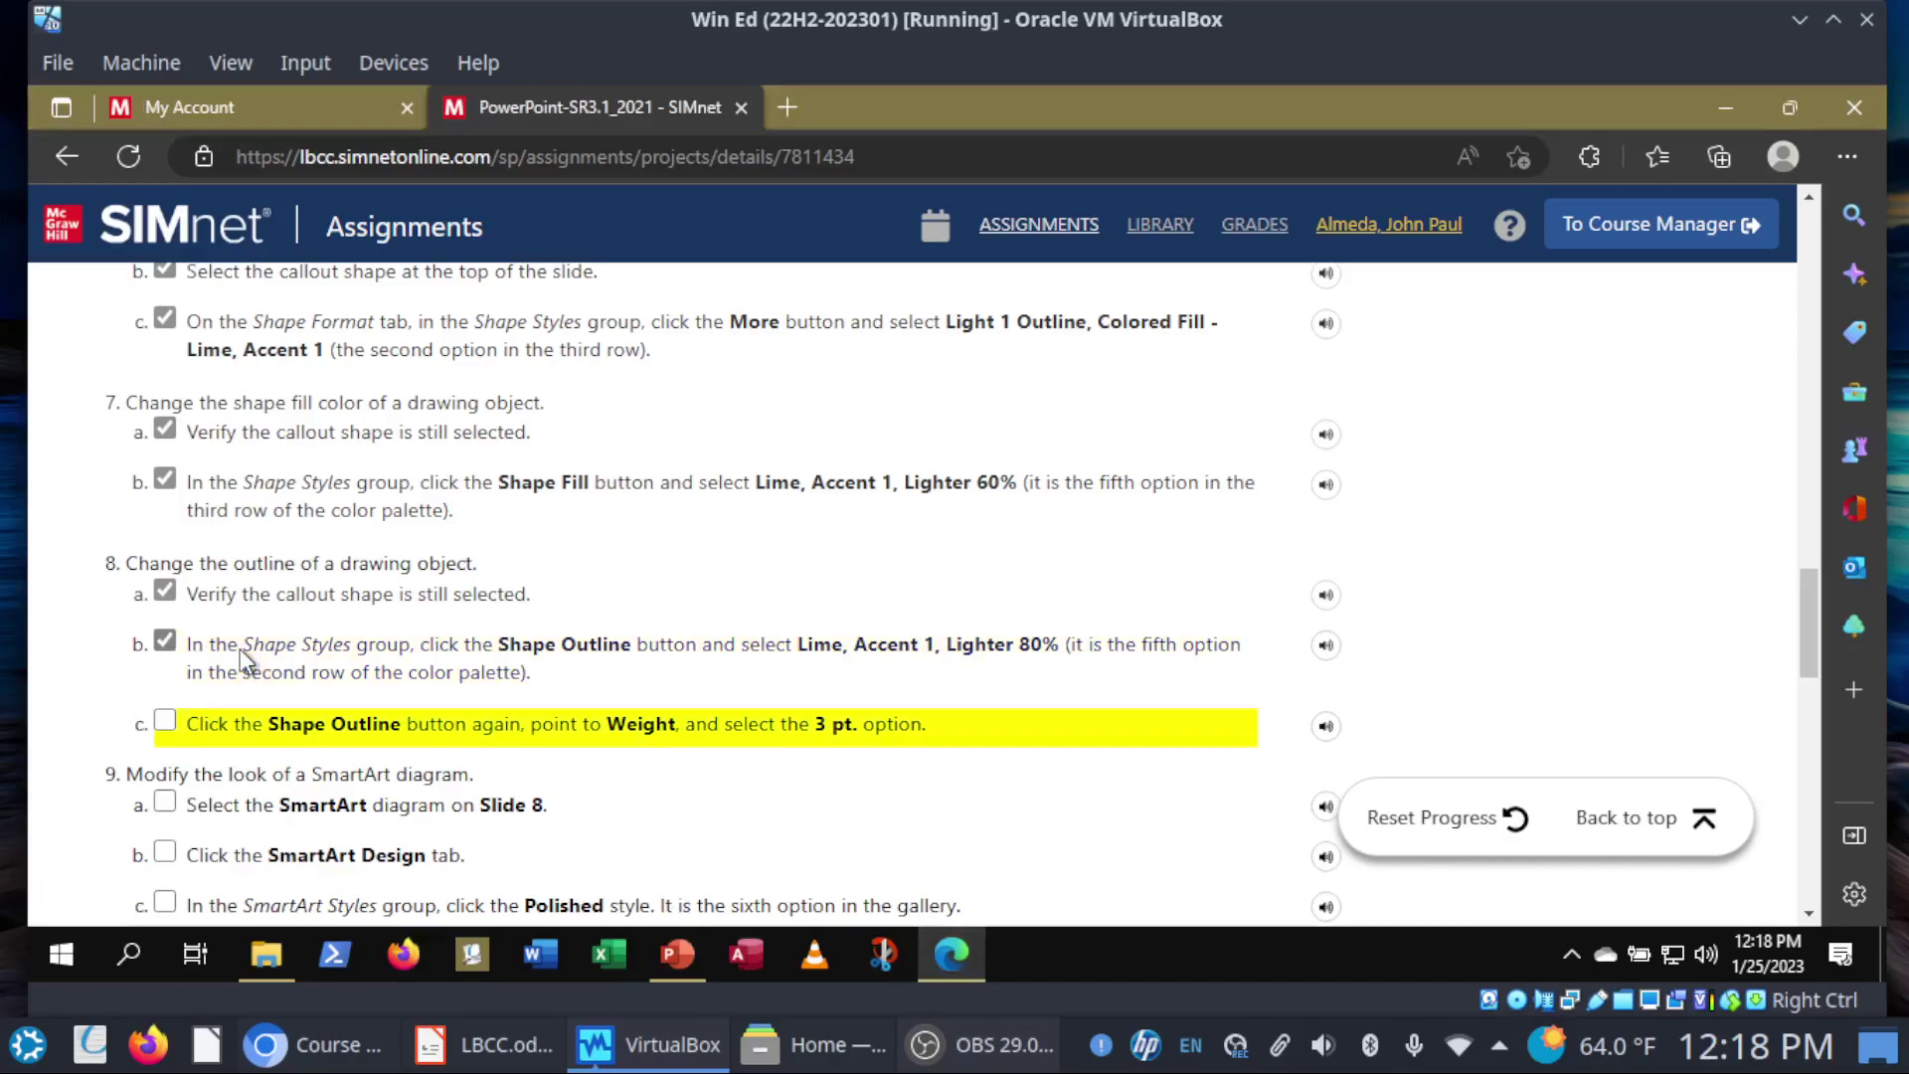
left_click(300, 730)
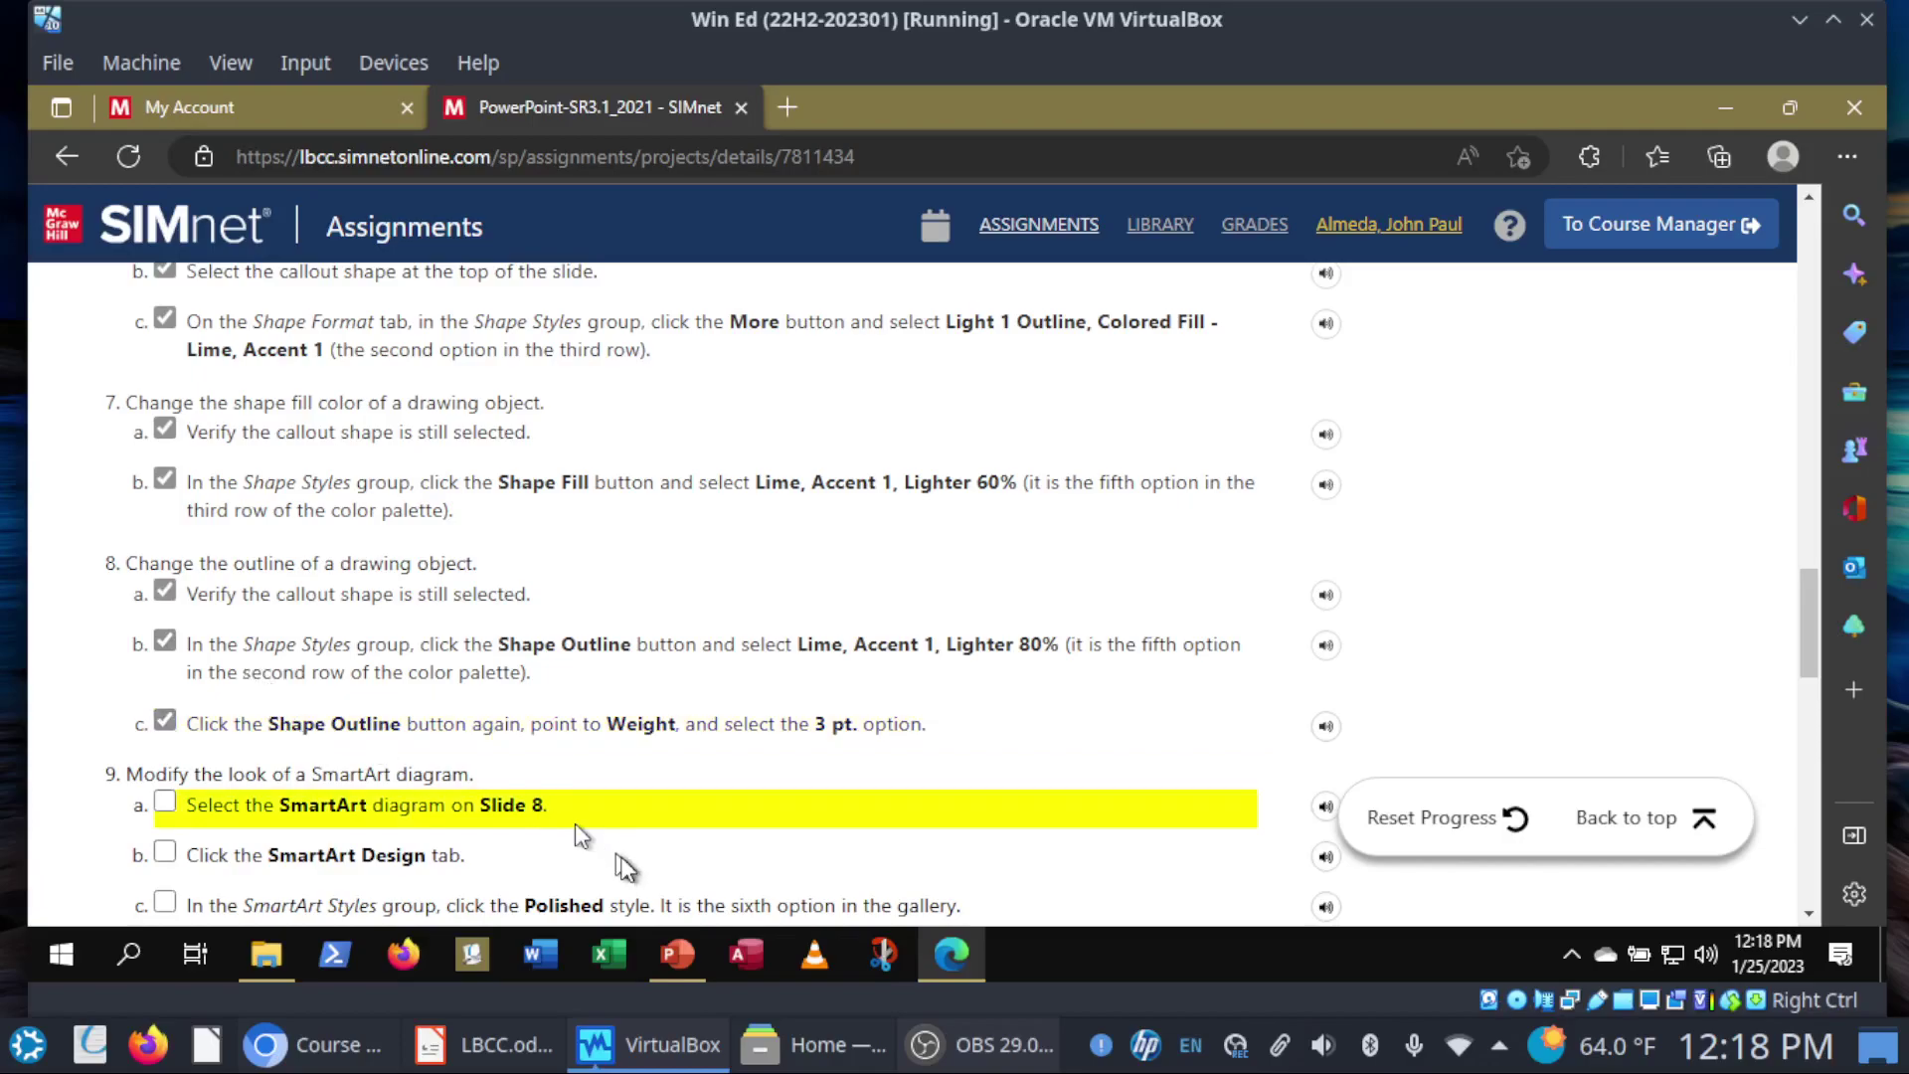
Step: Set the callout's outline weight to 3 pt in PowerPoint, and save the presentation
left_click(677, 957)
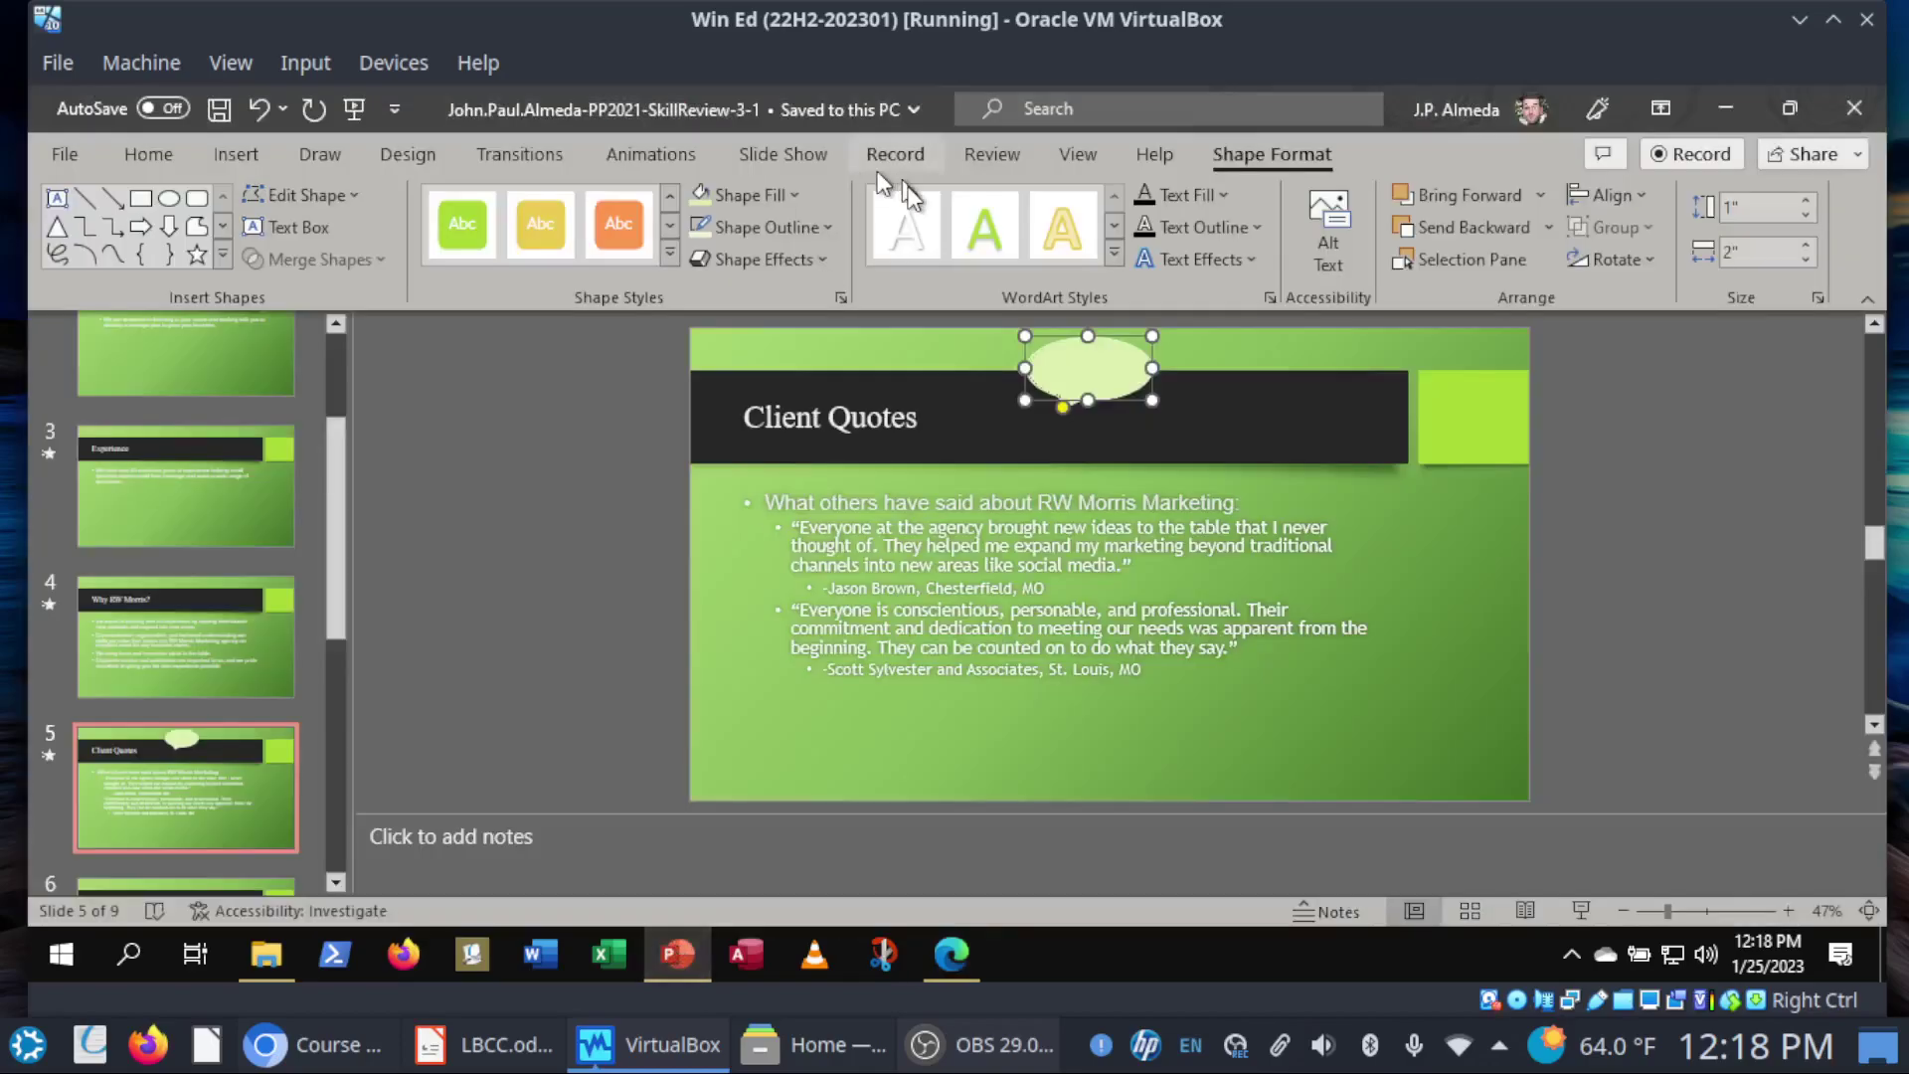
left_click(827, 229)
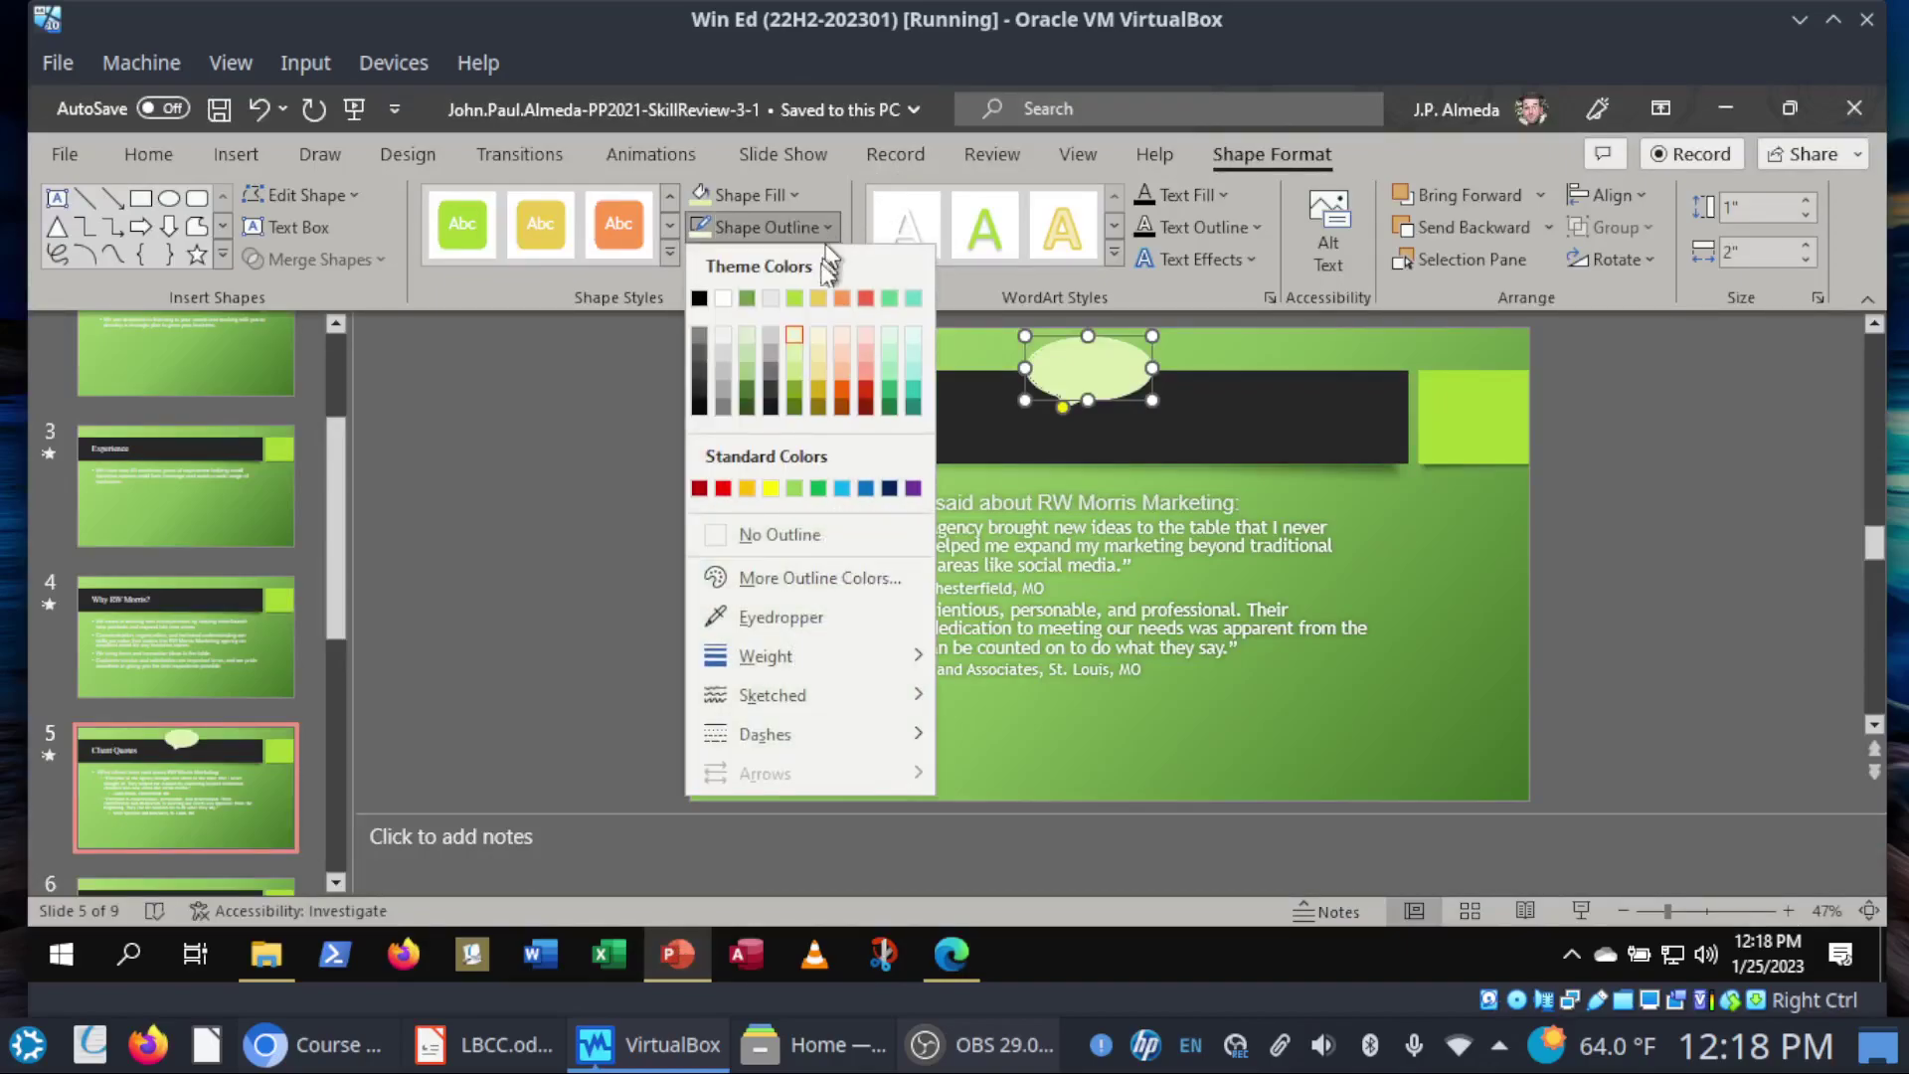
mouse_move(801, 658)
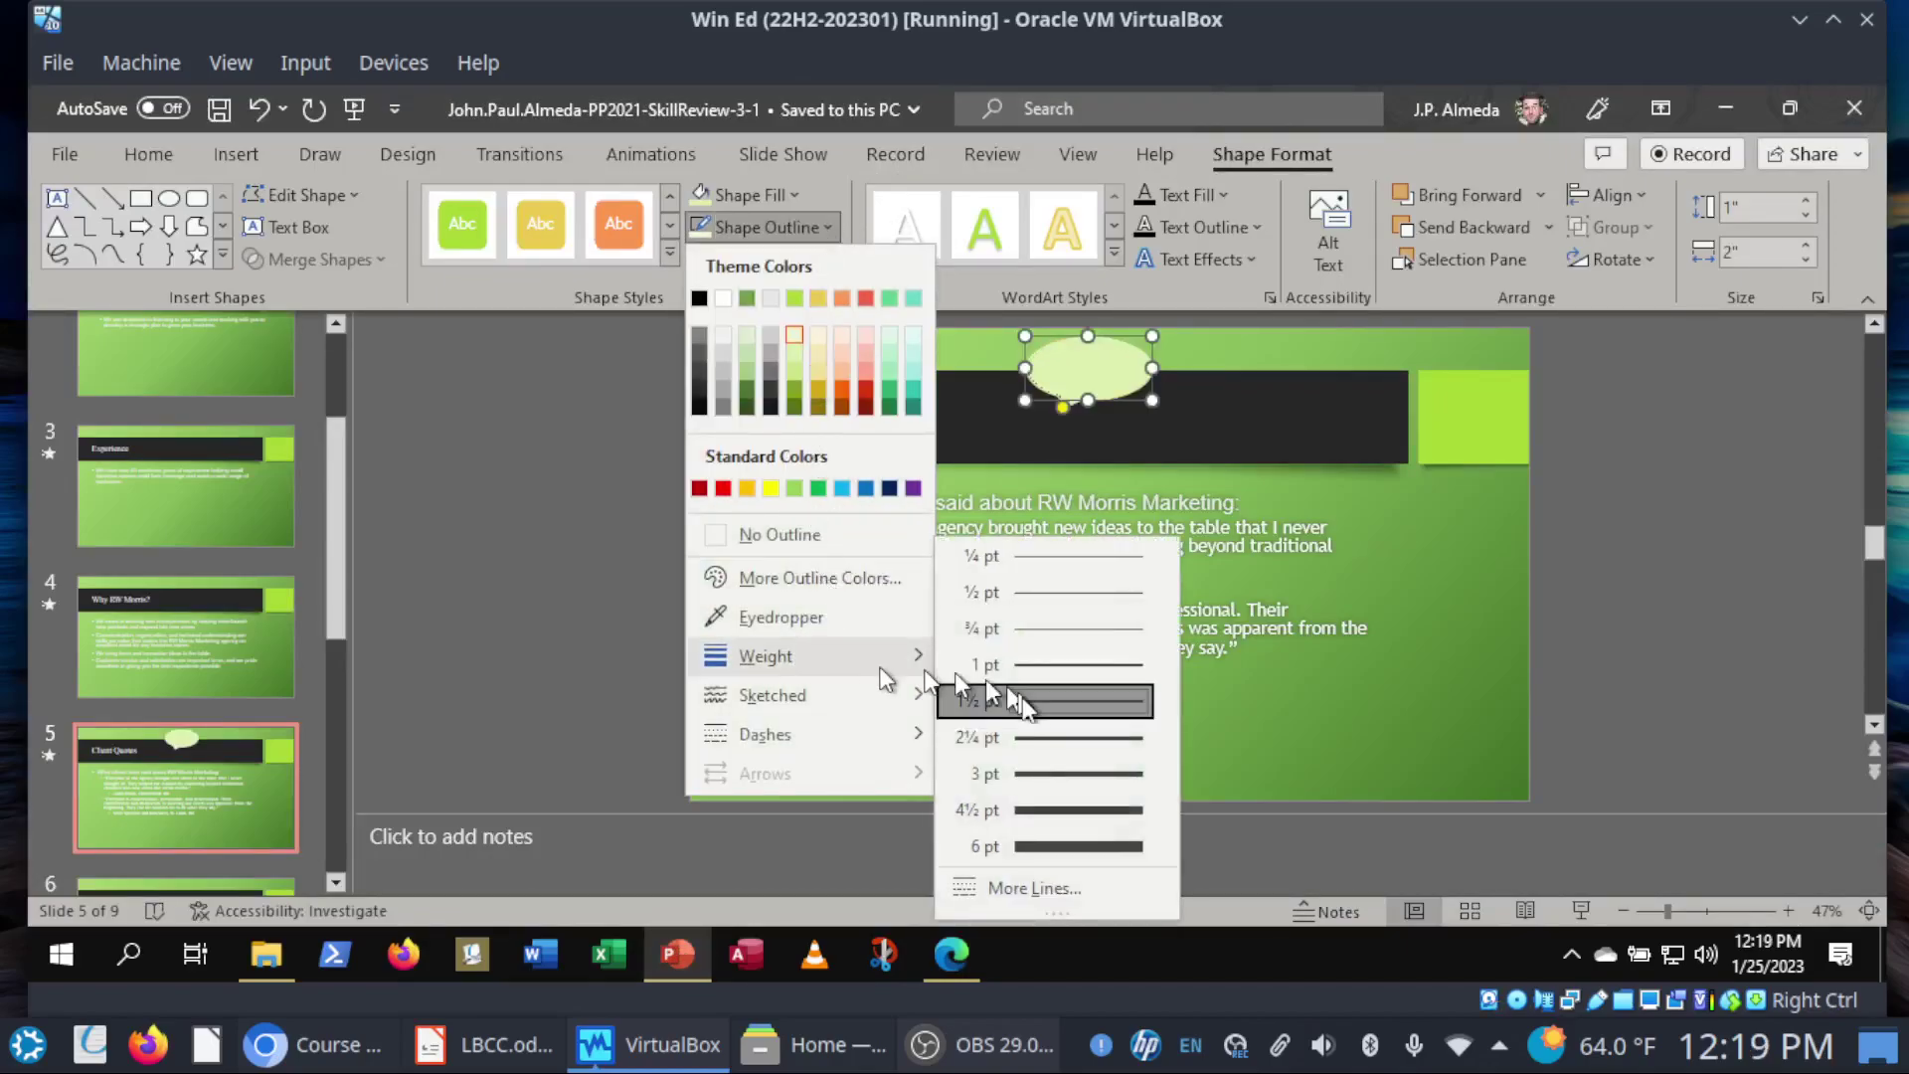
left_click(1030, 776)
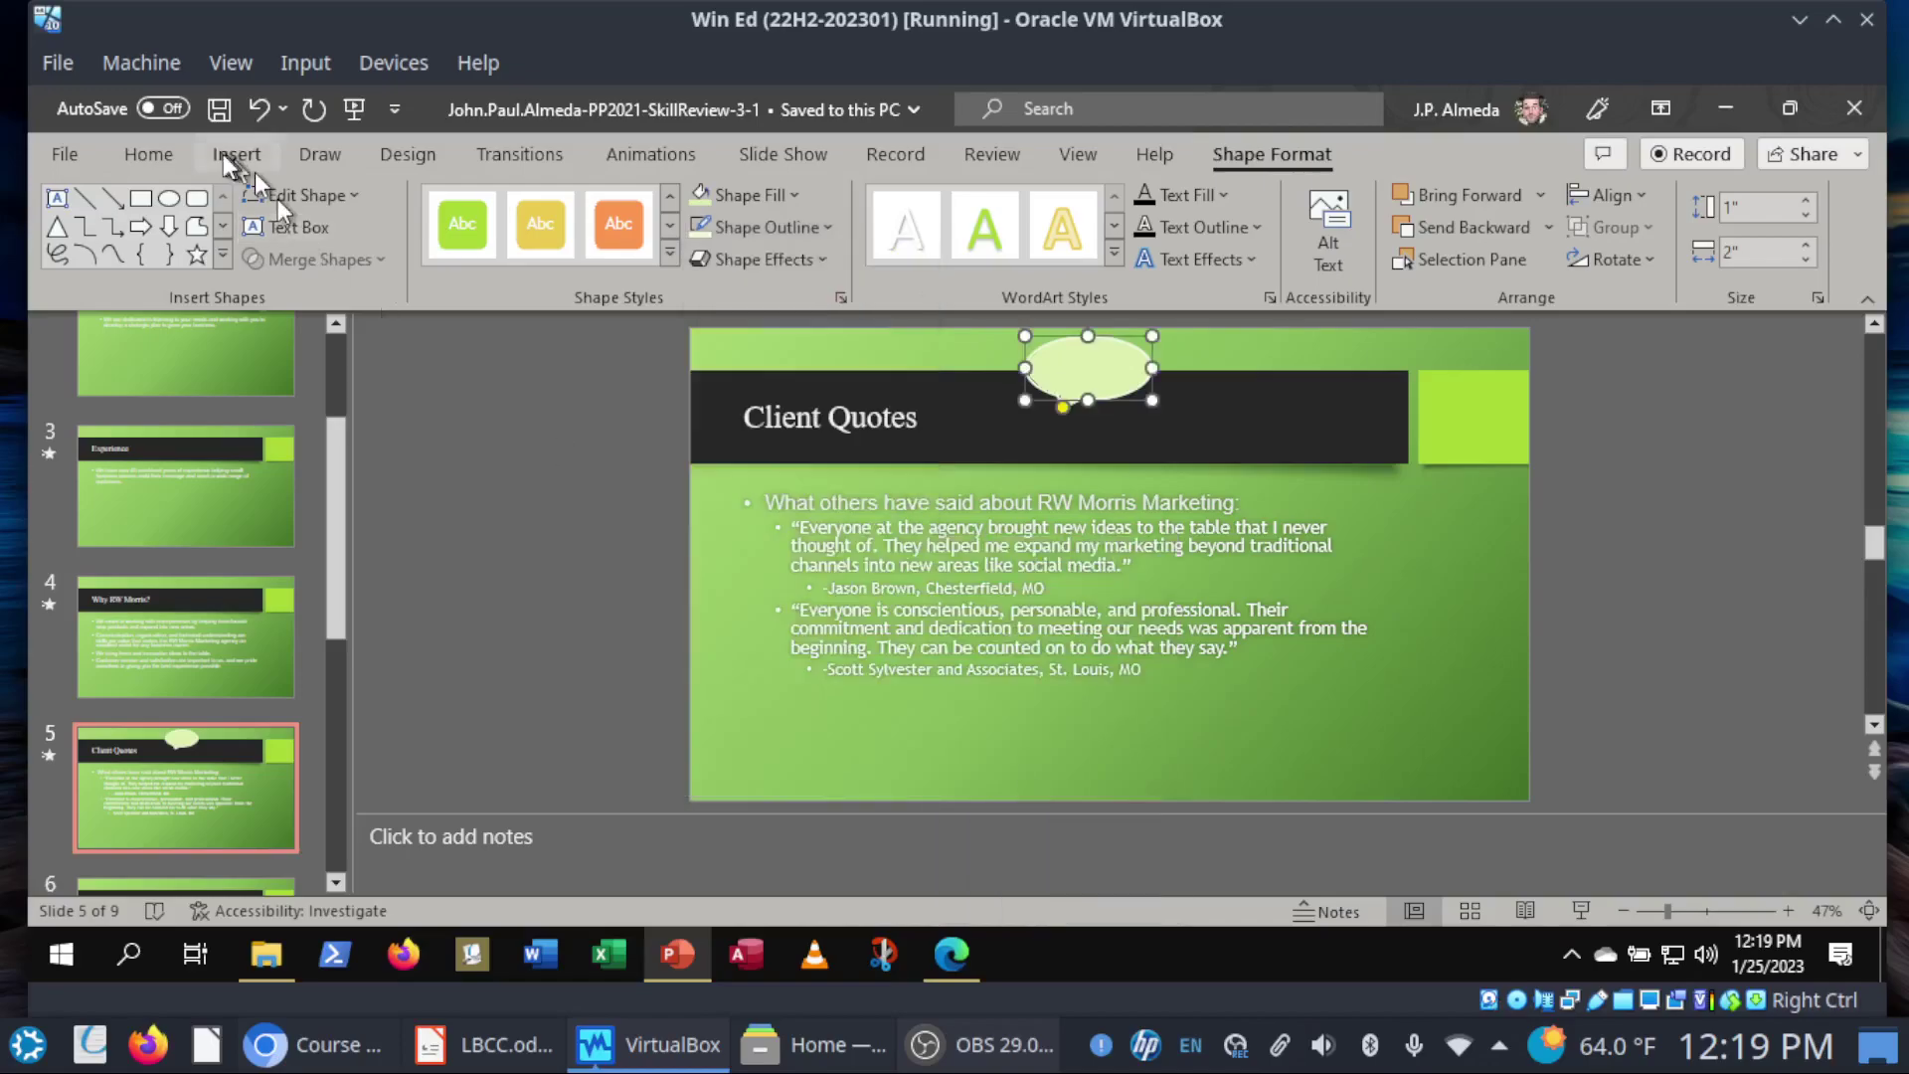
left_click(213, 116)
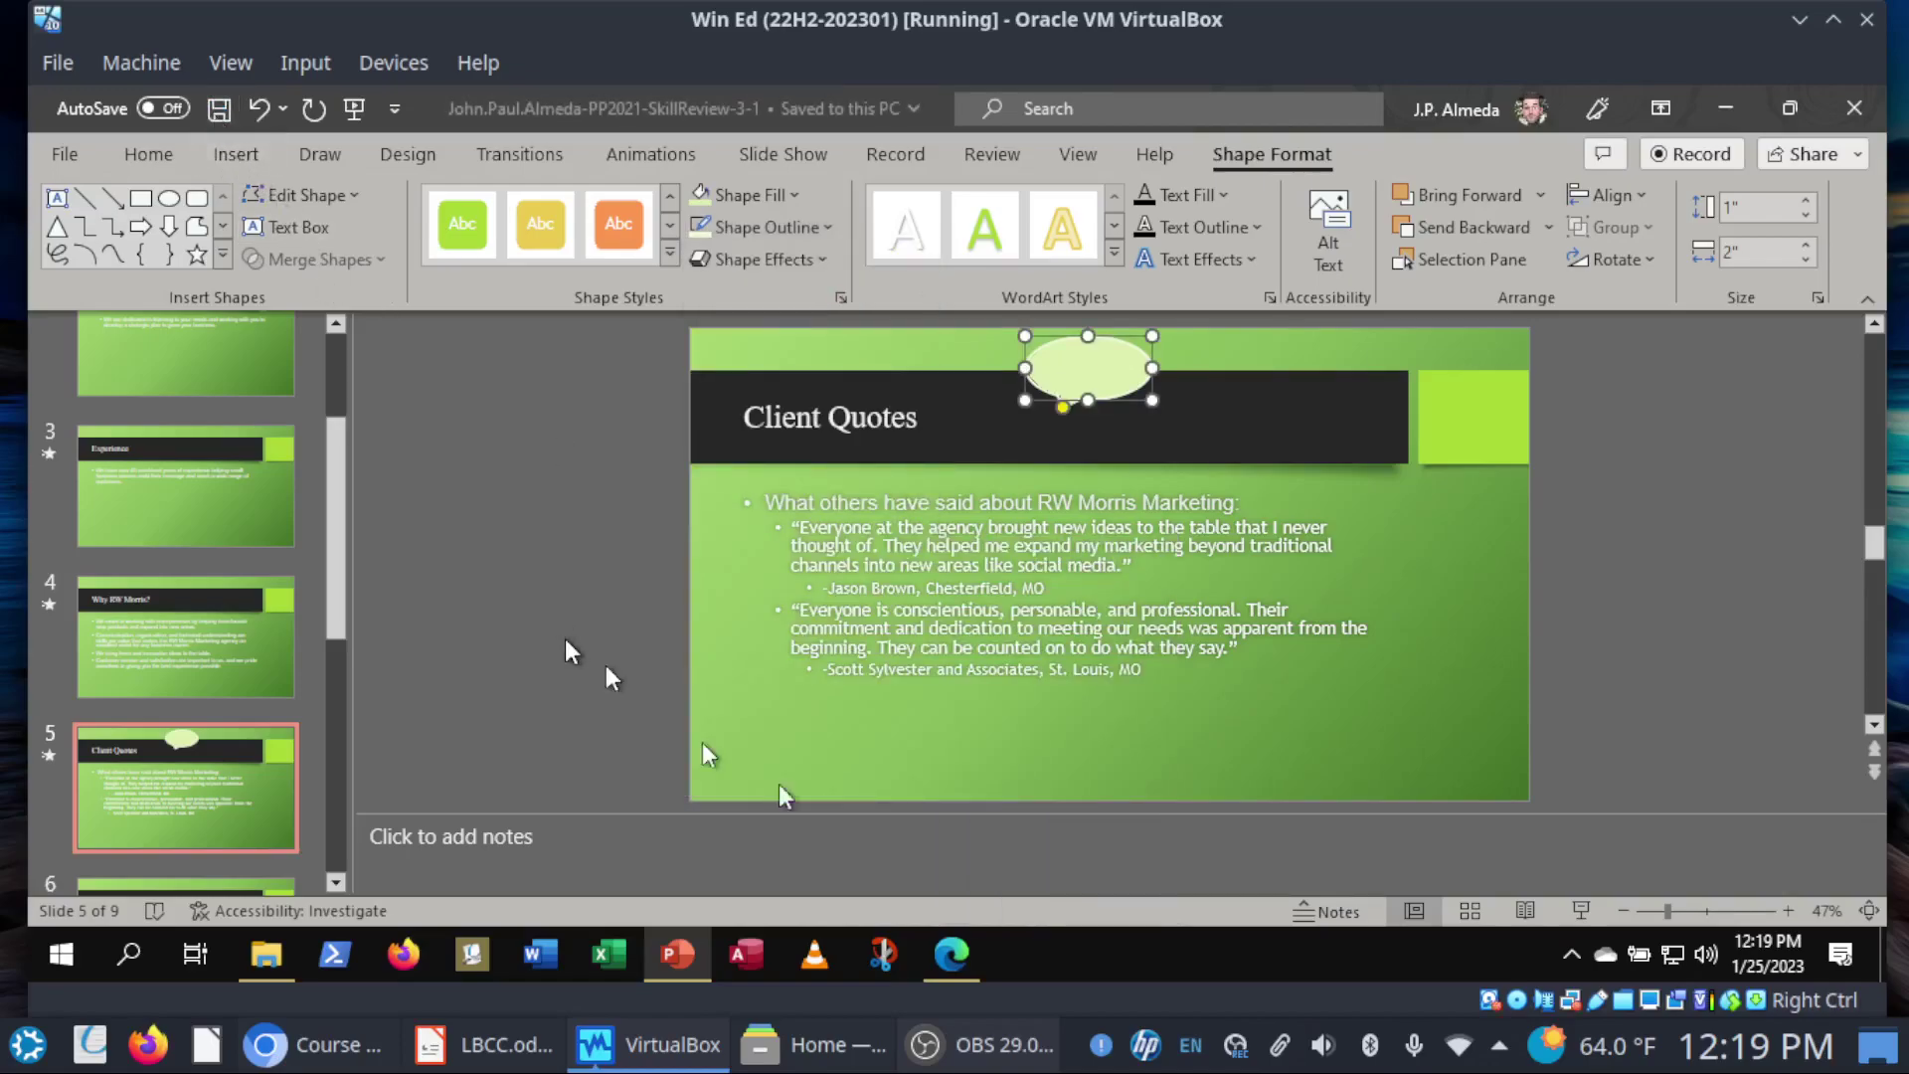
Step: Read the step 9 SmartArt instructions in SIMnet, and select the chevron SmartArt diagram on slide 8 in PowerPoint
left_click(969, 944)
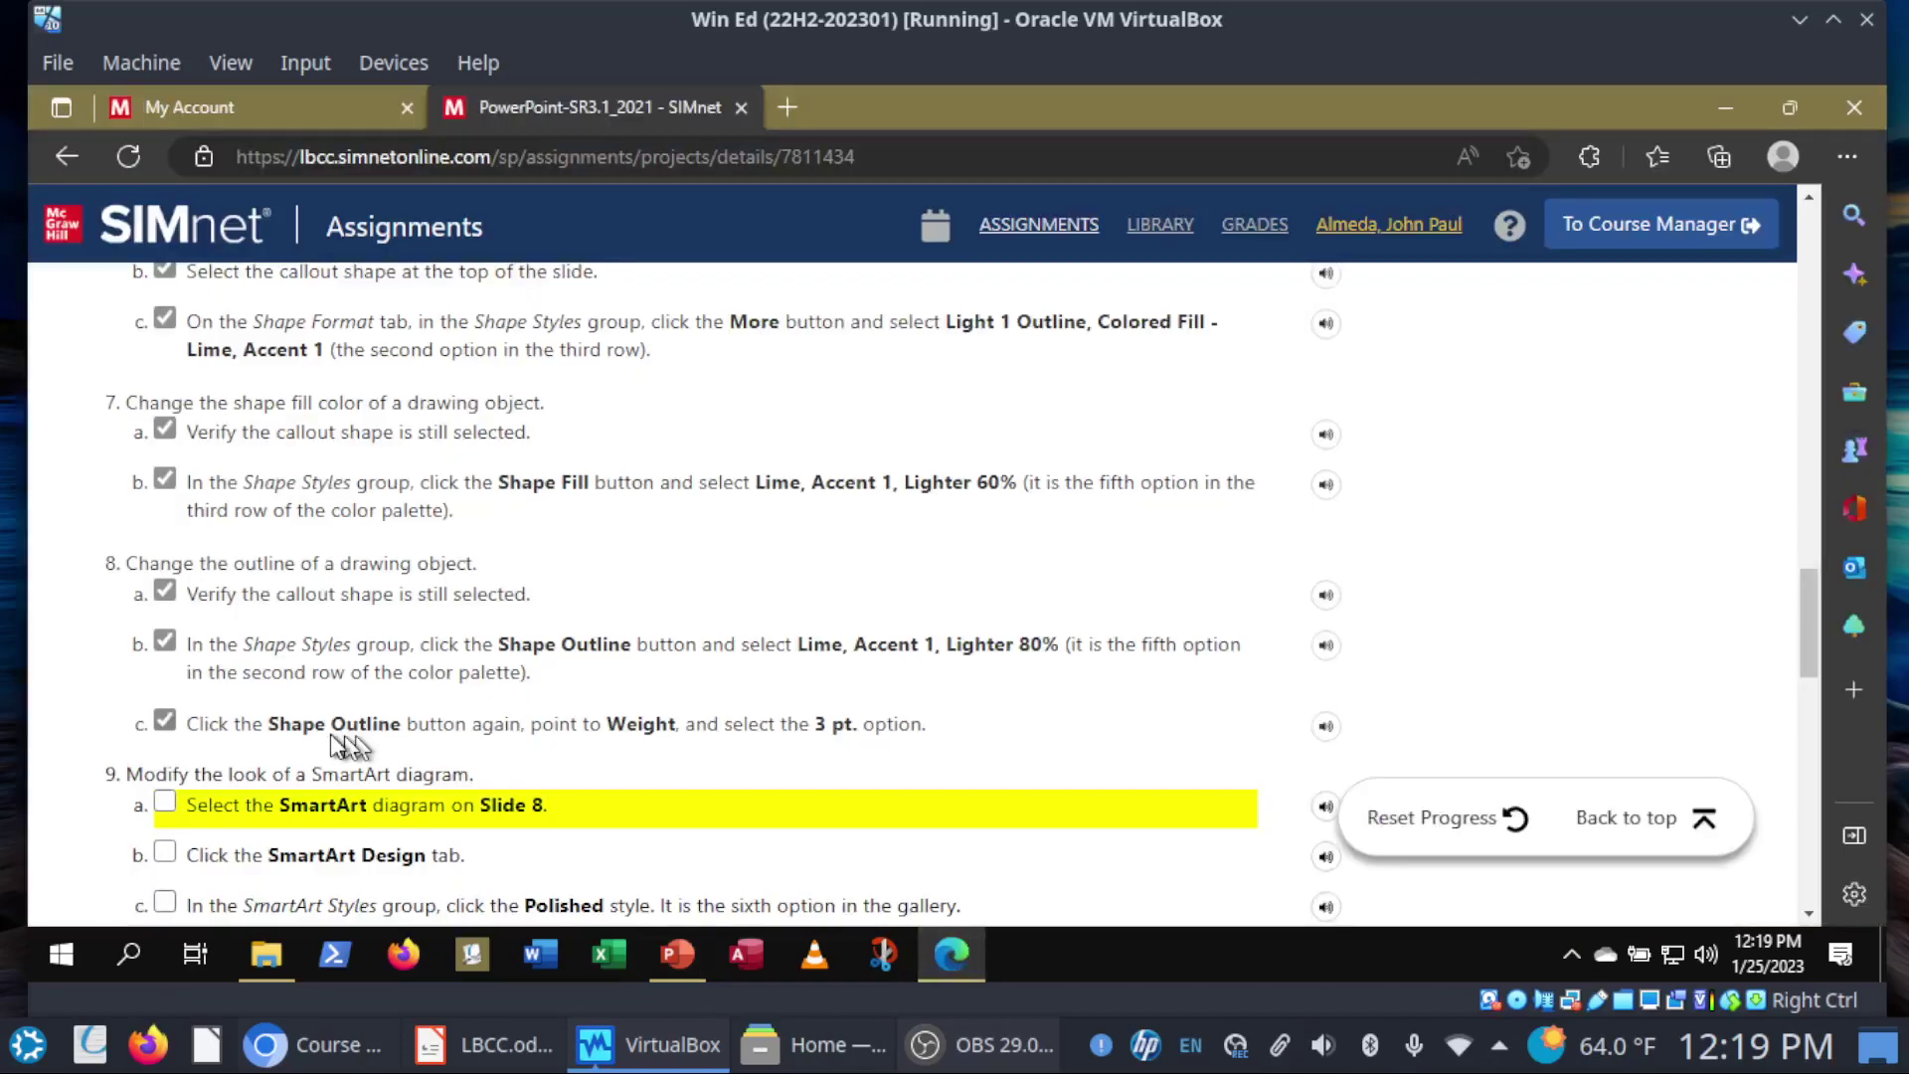
scroll(584, 654, "down", 3)
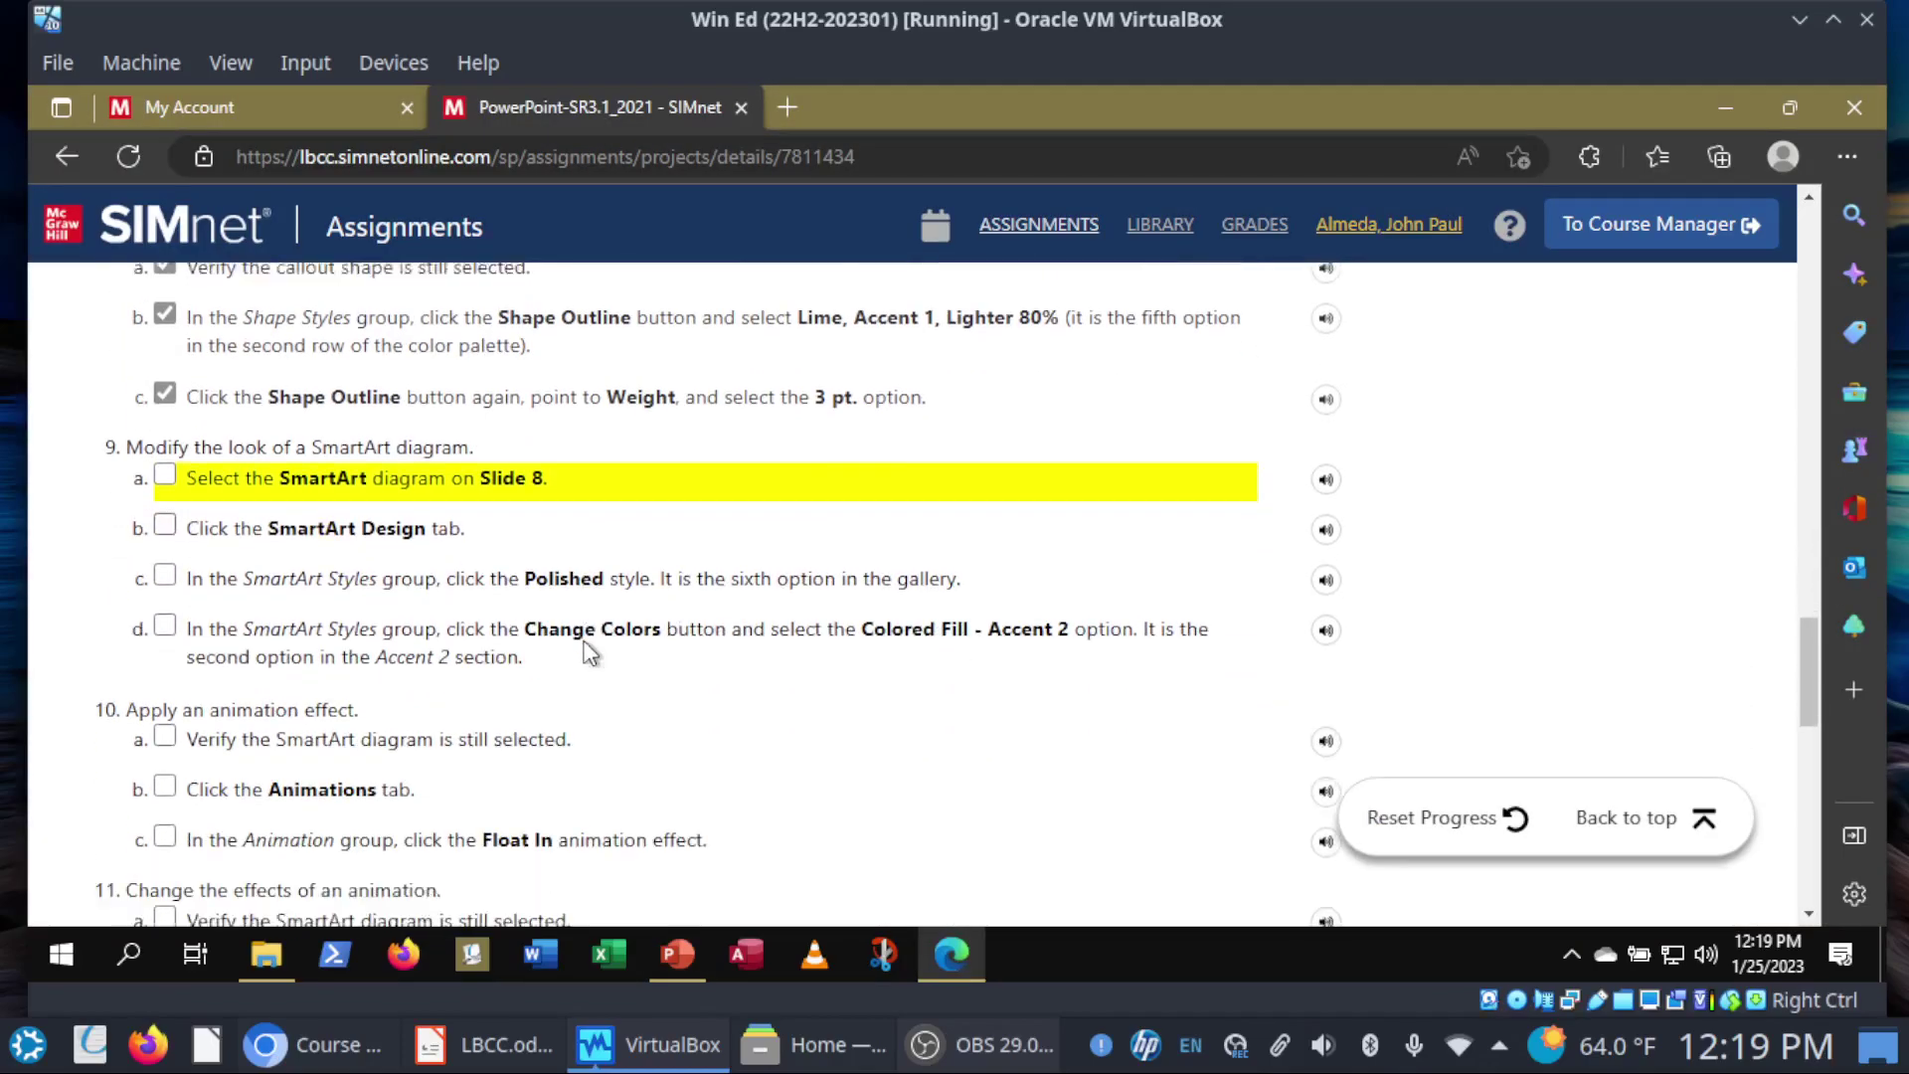
scroll(590, 654, "down", 1)
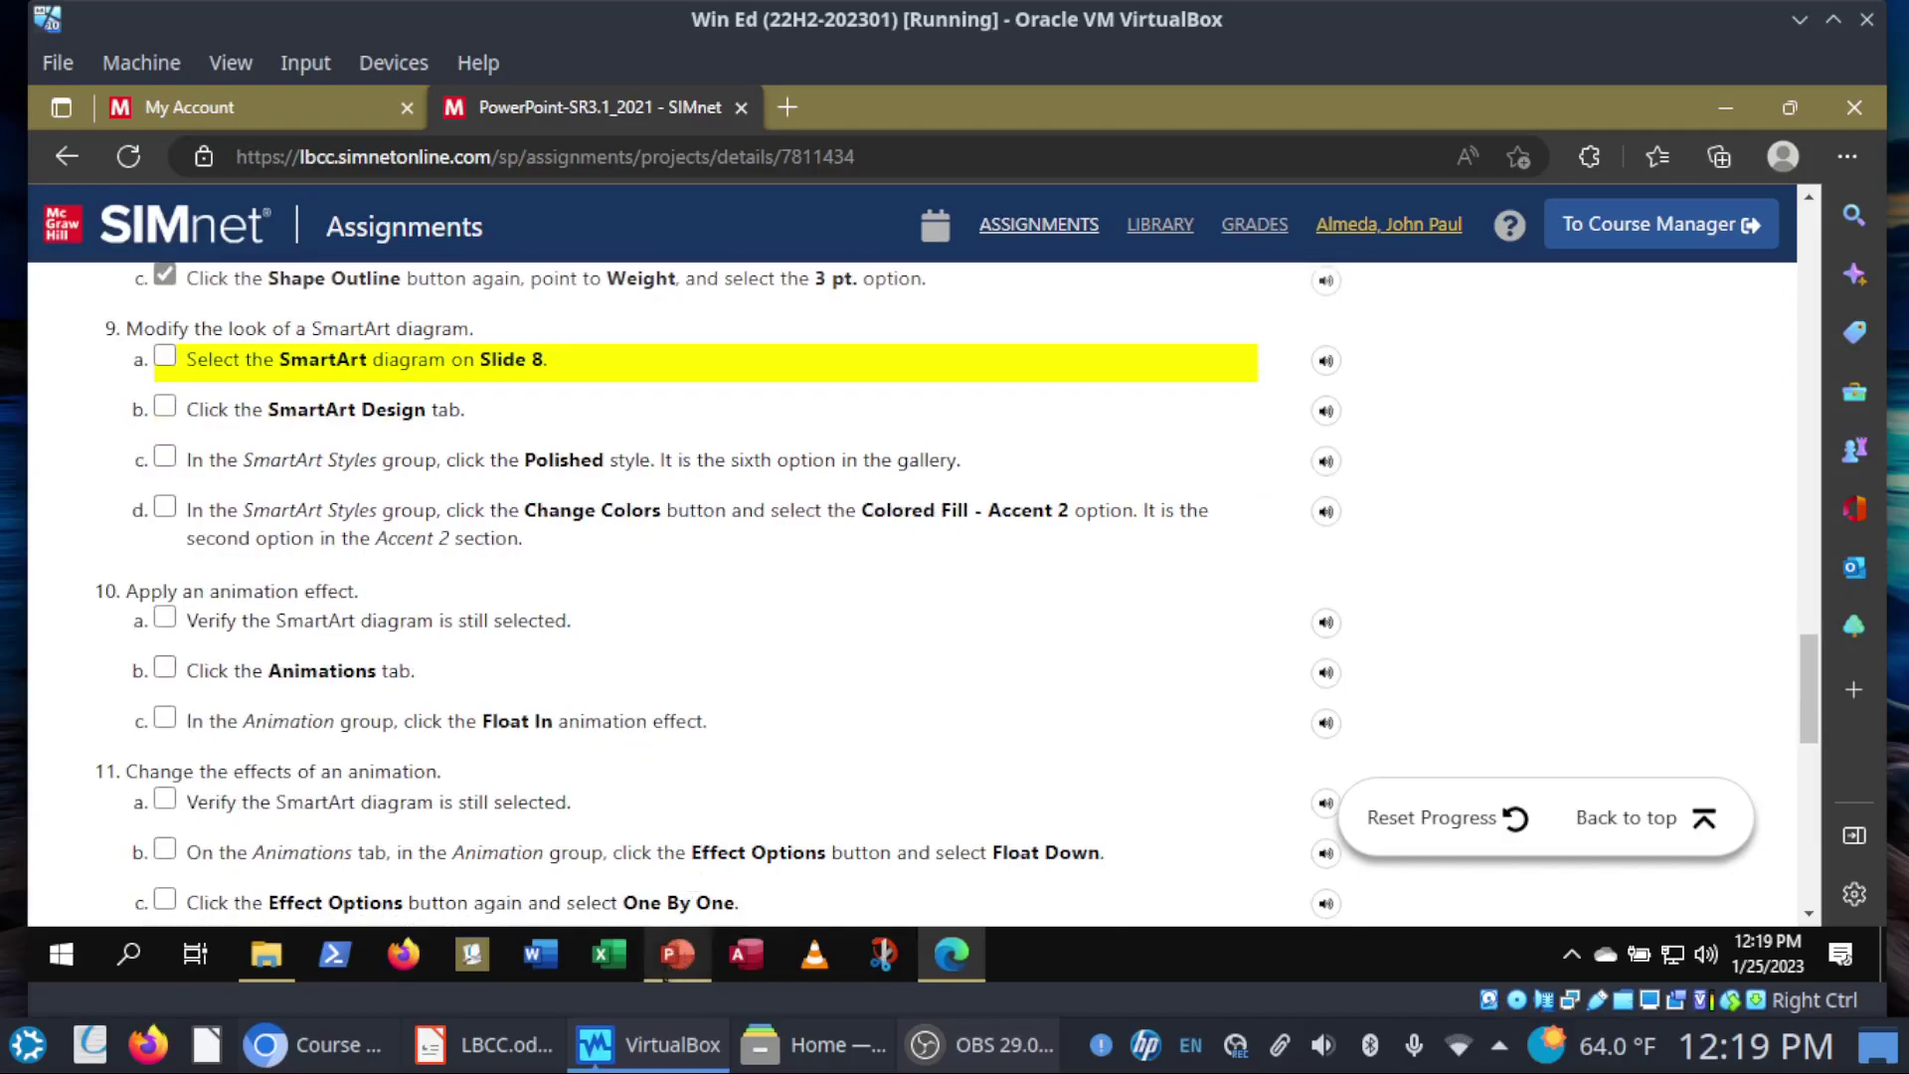
left_click(677, 954)
scroll(258, 683, "down", 2)
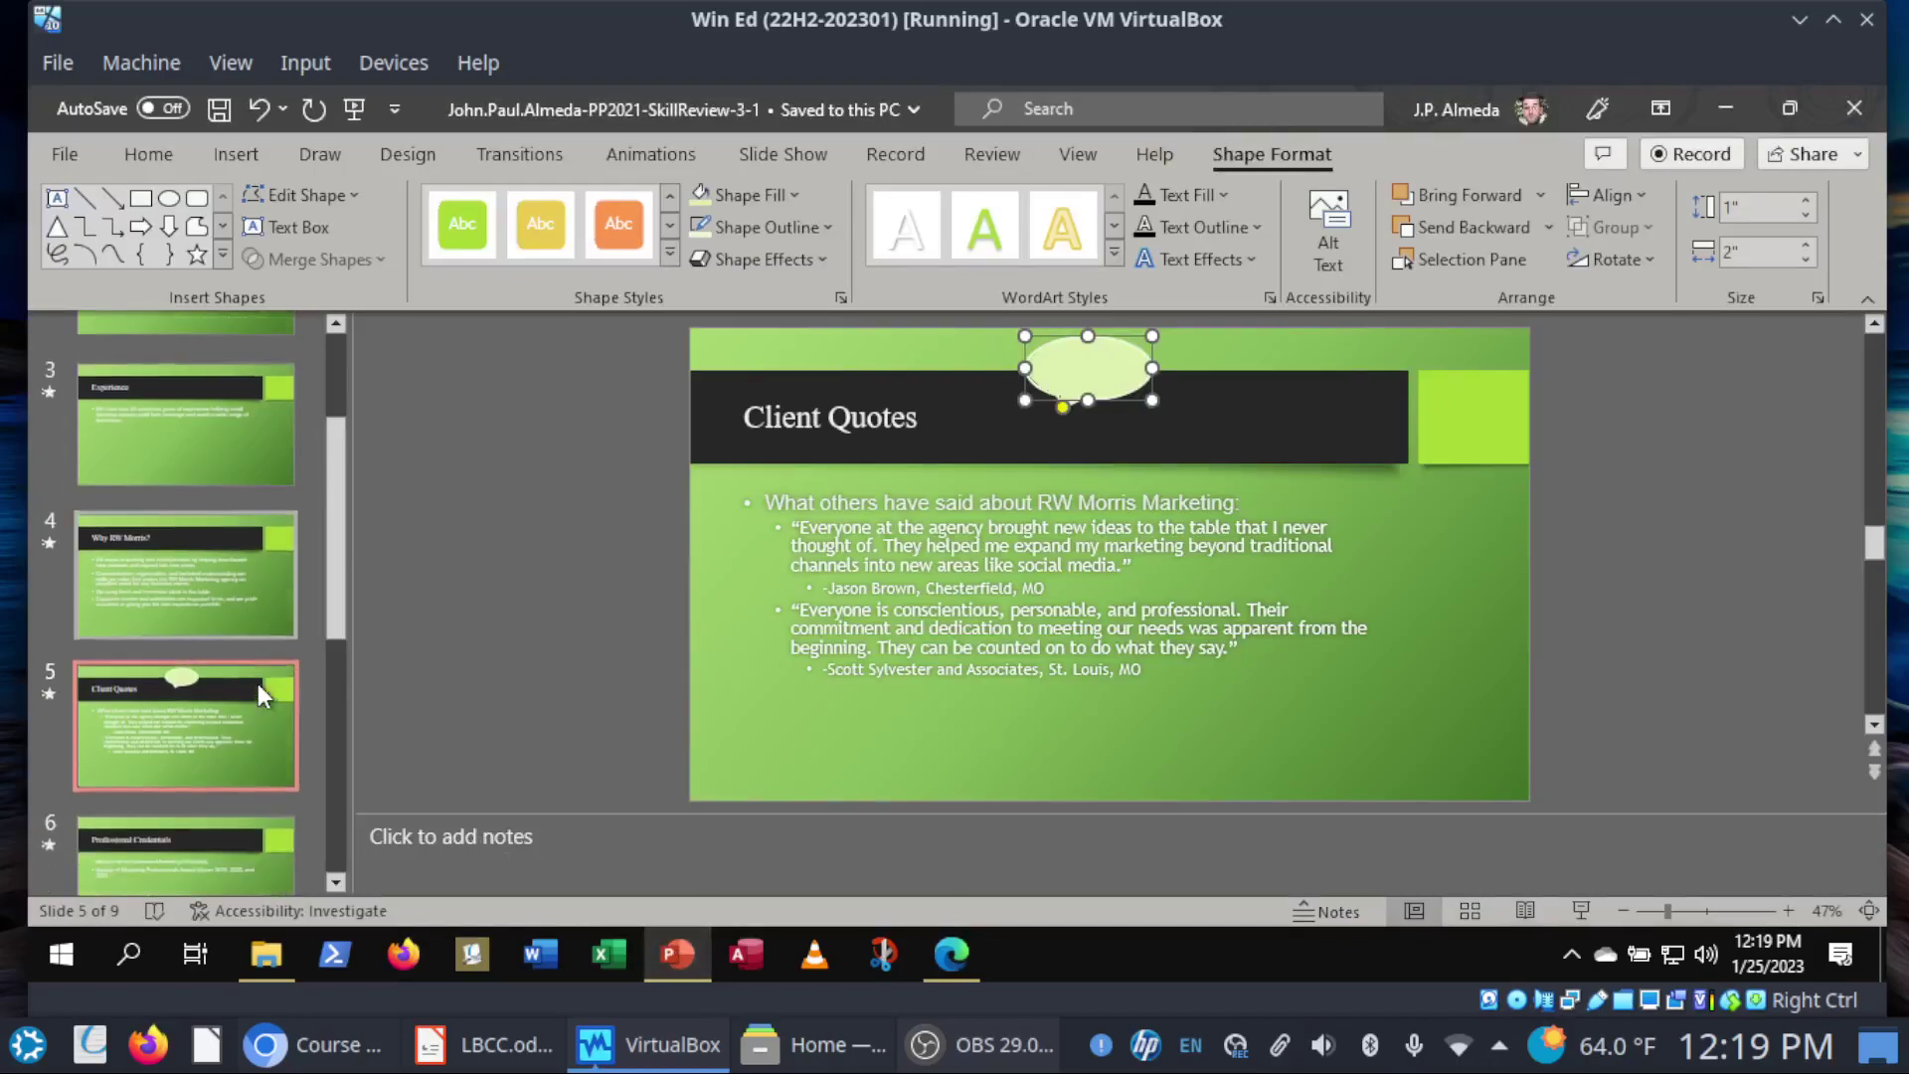
scroll(258, 684, "down", 2)
left_click(210, 679)
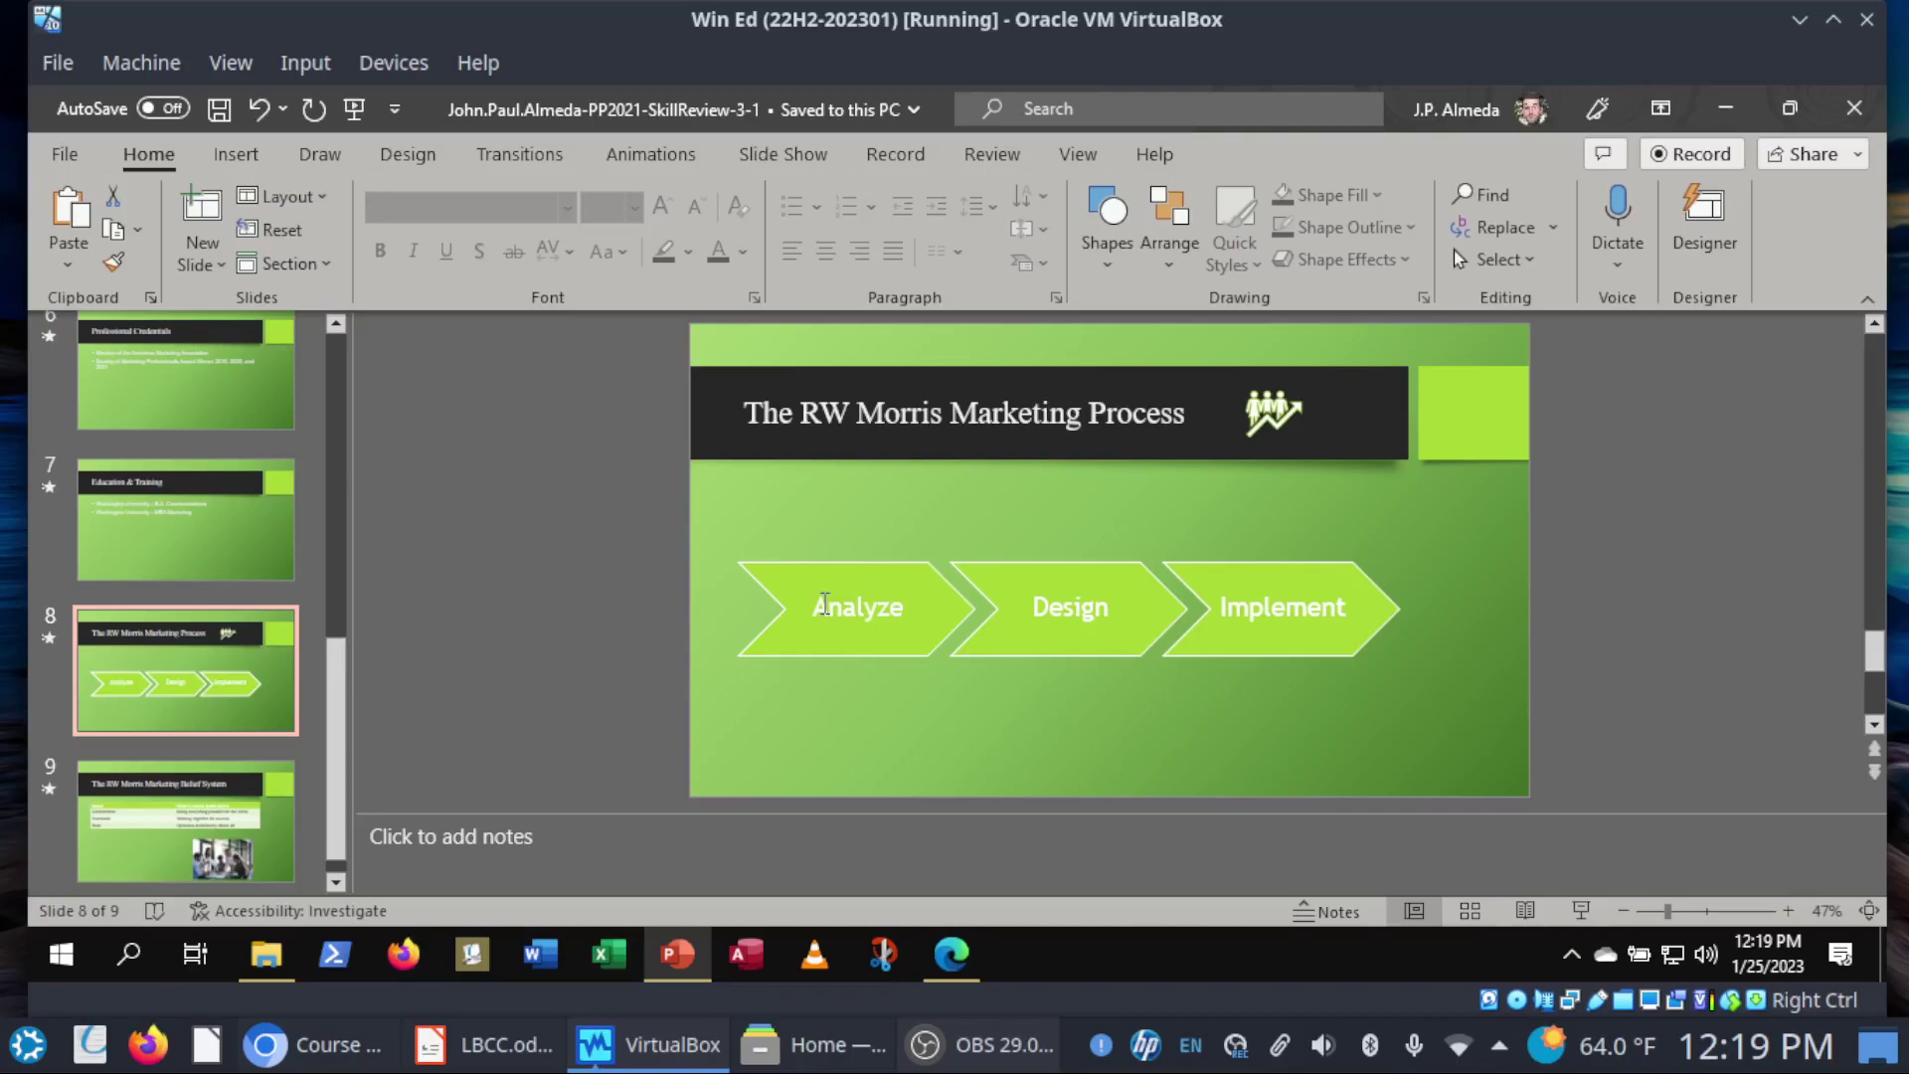
left_click(824, 604)
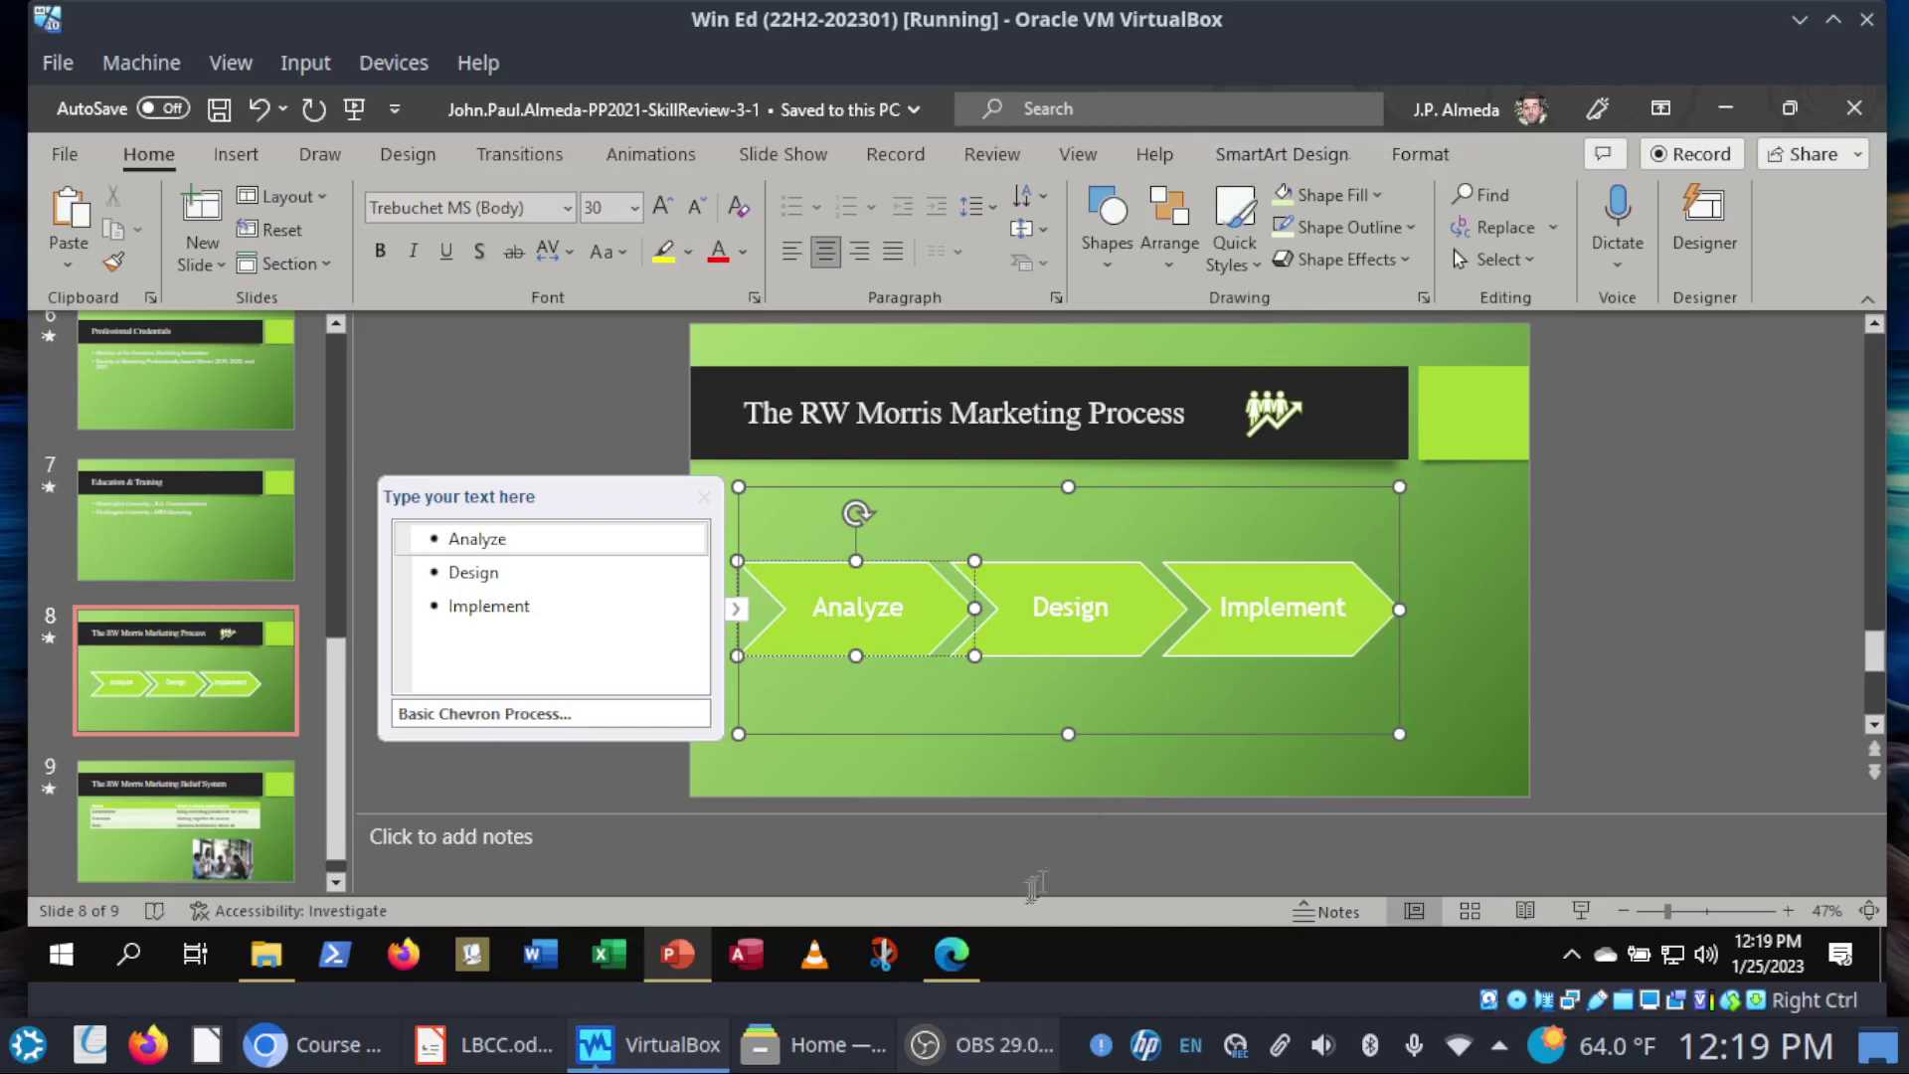
Step: Mark steps 9a and 9b complete in the SIMnet checklist
left_click(925, 955)
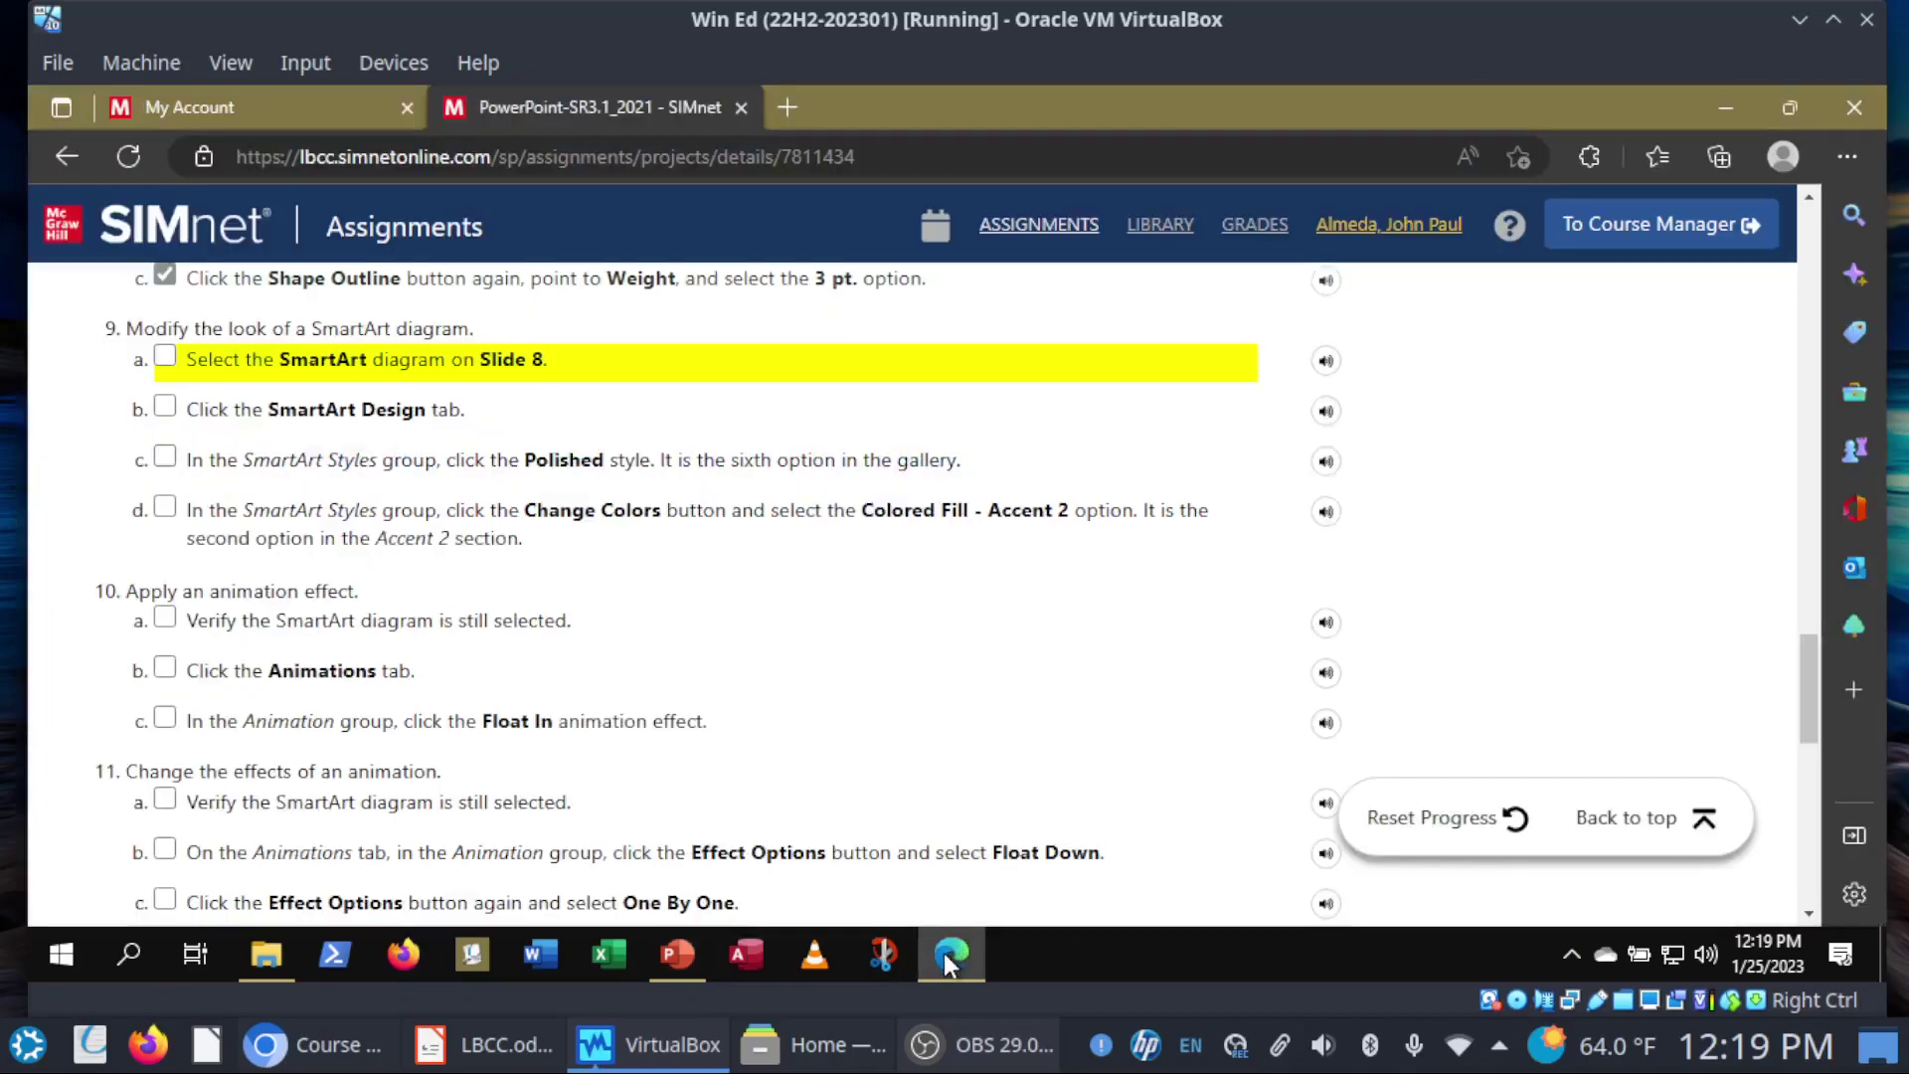
left_click(331, 374)
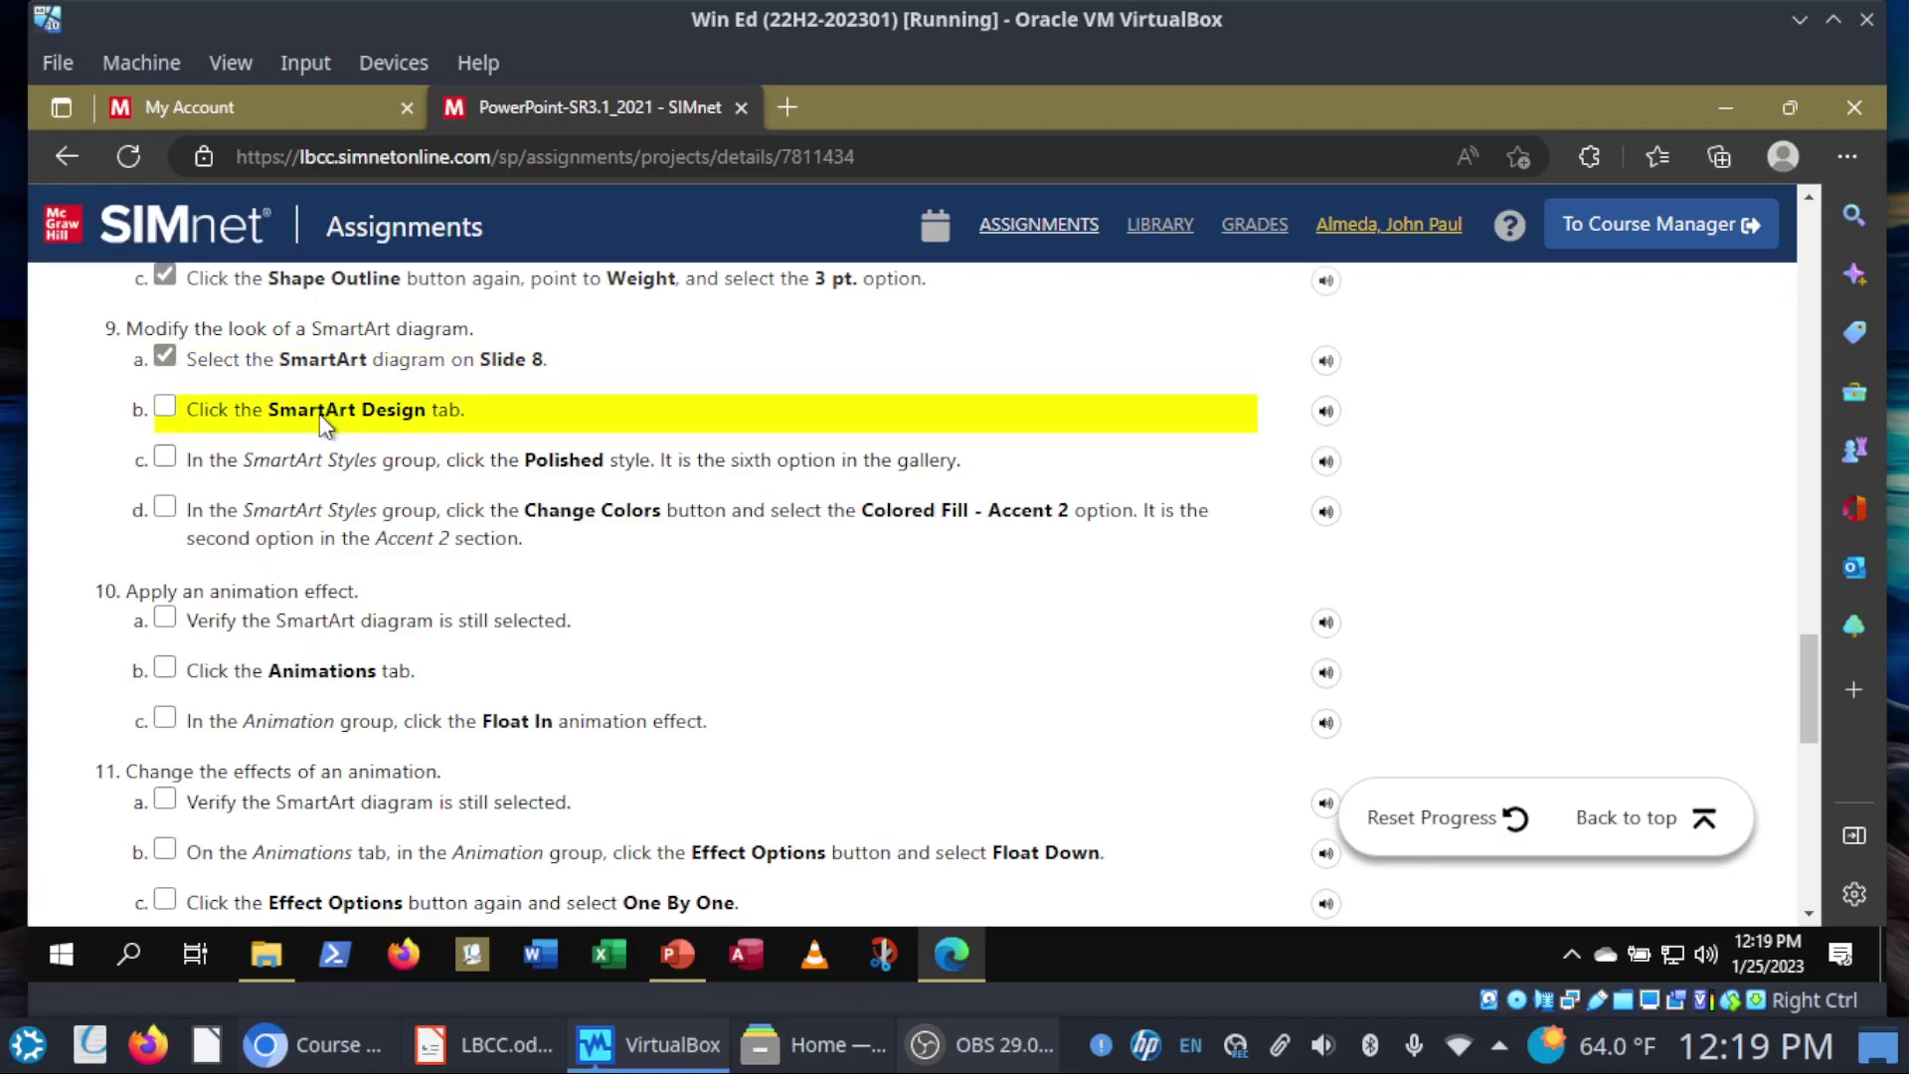
left_click(319, 413)
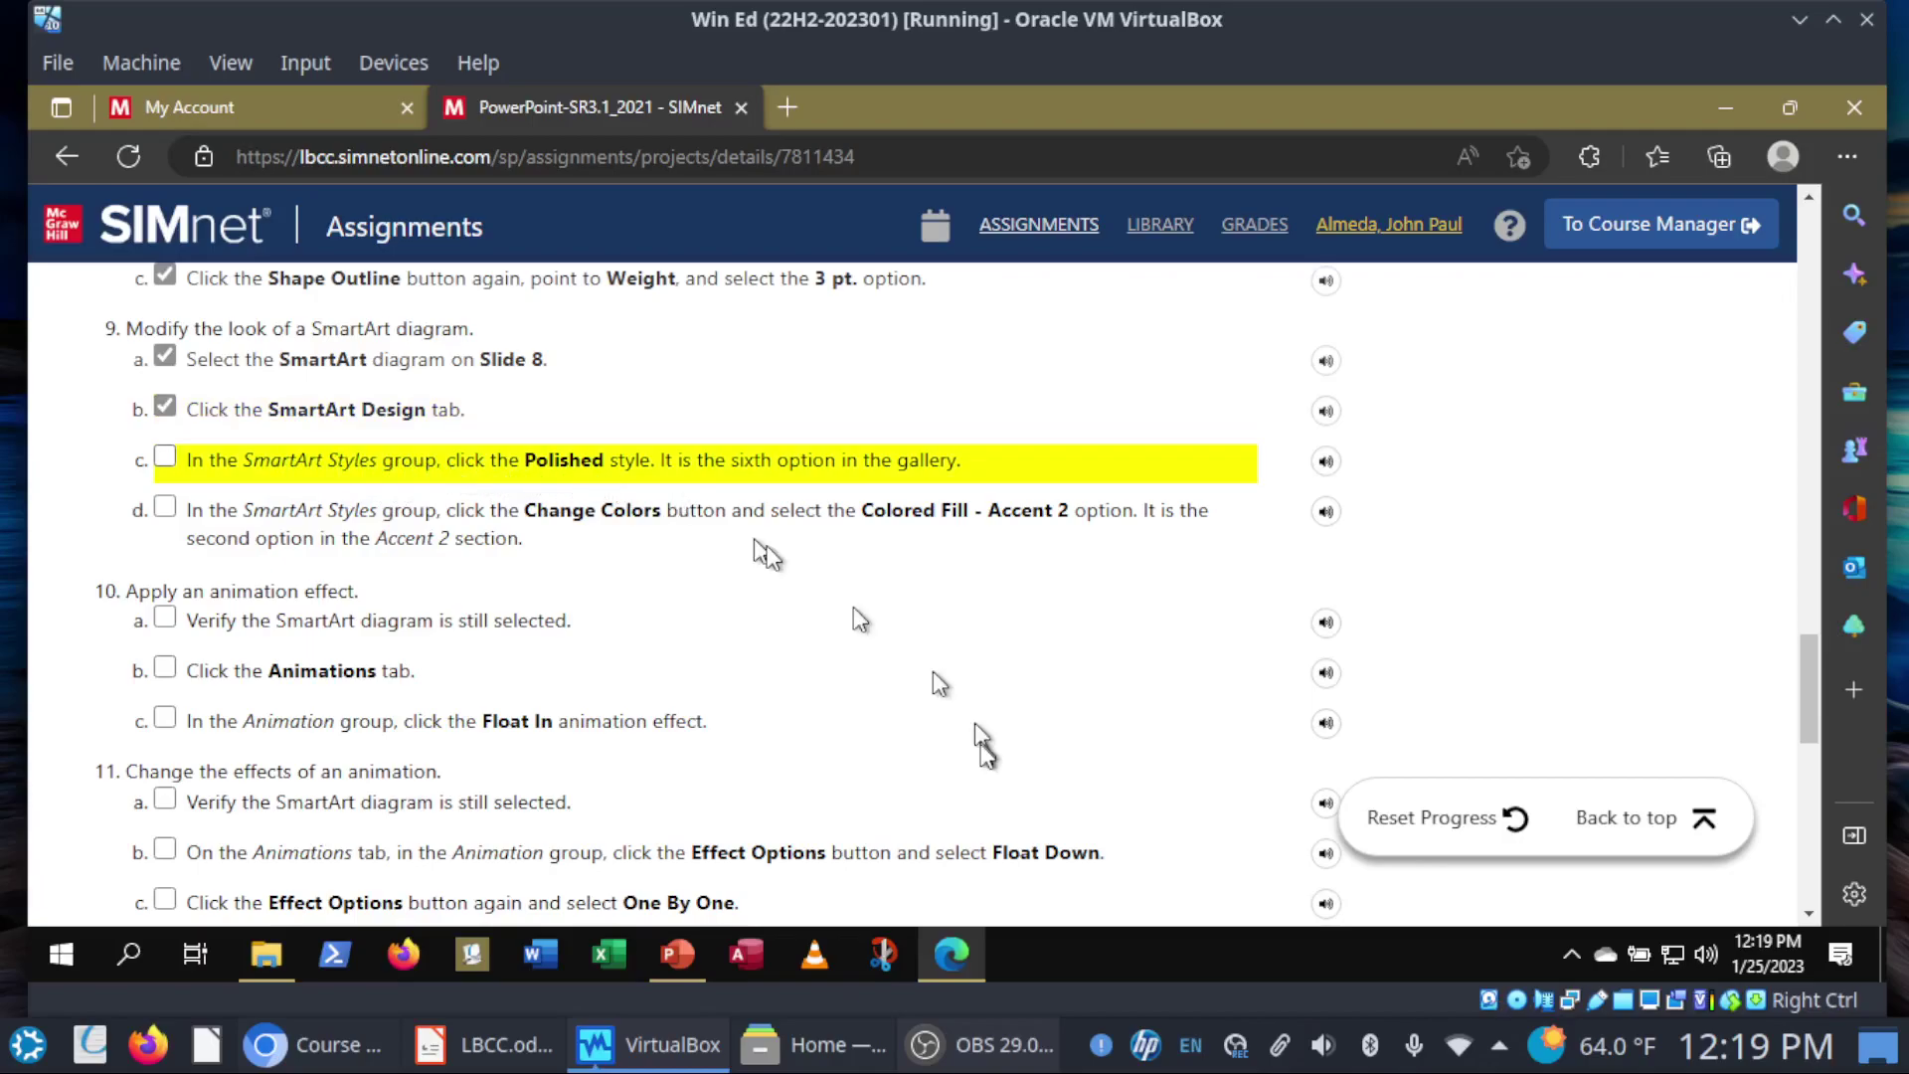
Step: Apply the Polished SmartArt style to slide 8's diagram in PowerPoint, rechecking the style name in SIMnet
left_click(672, 956)
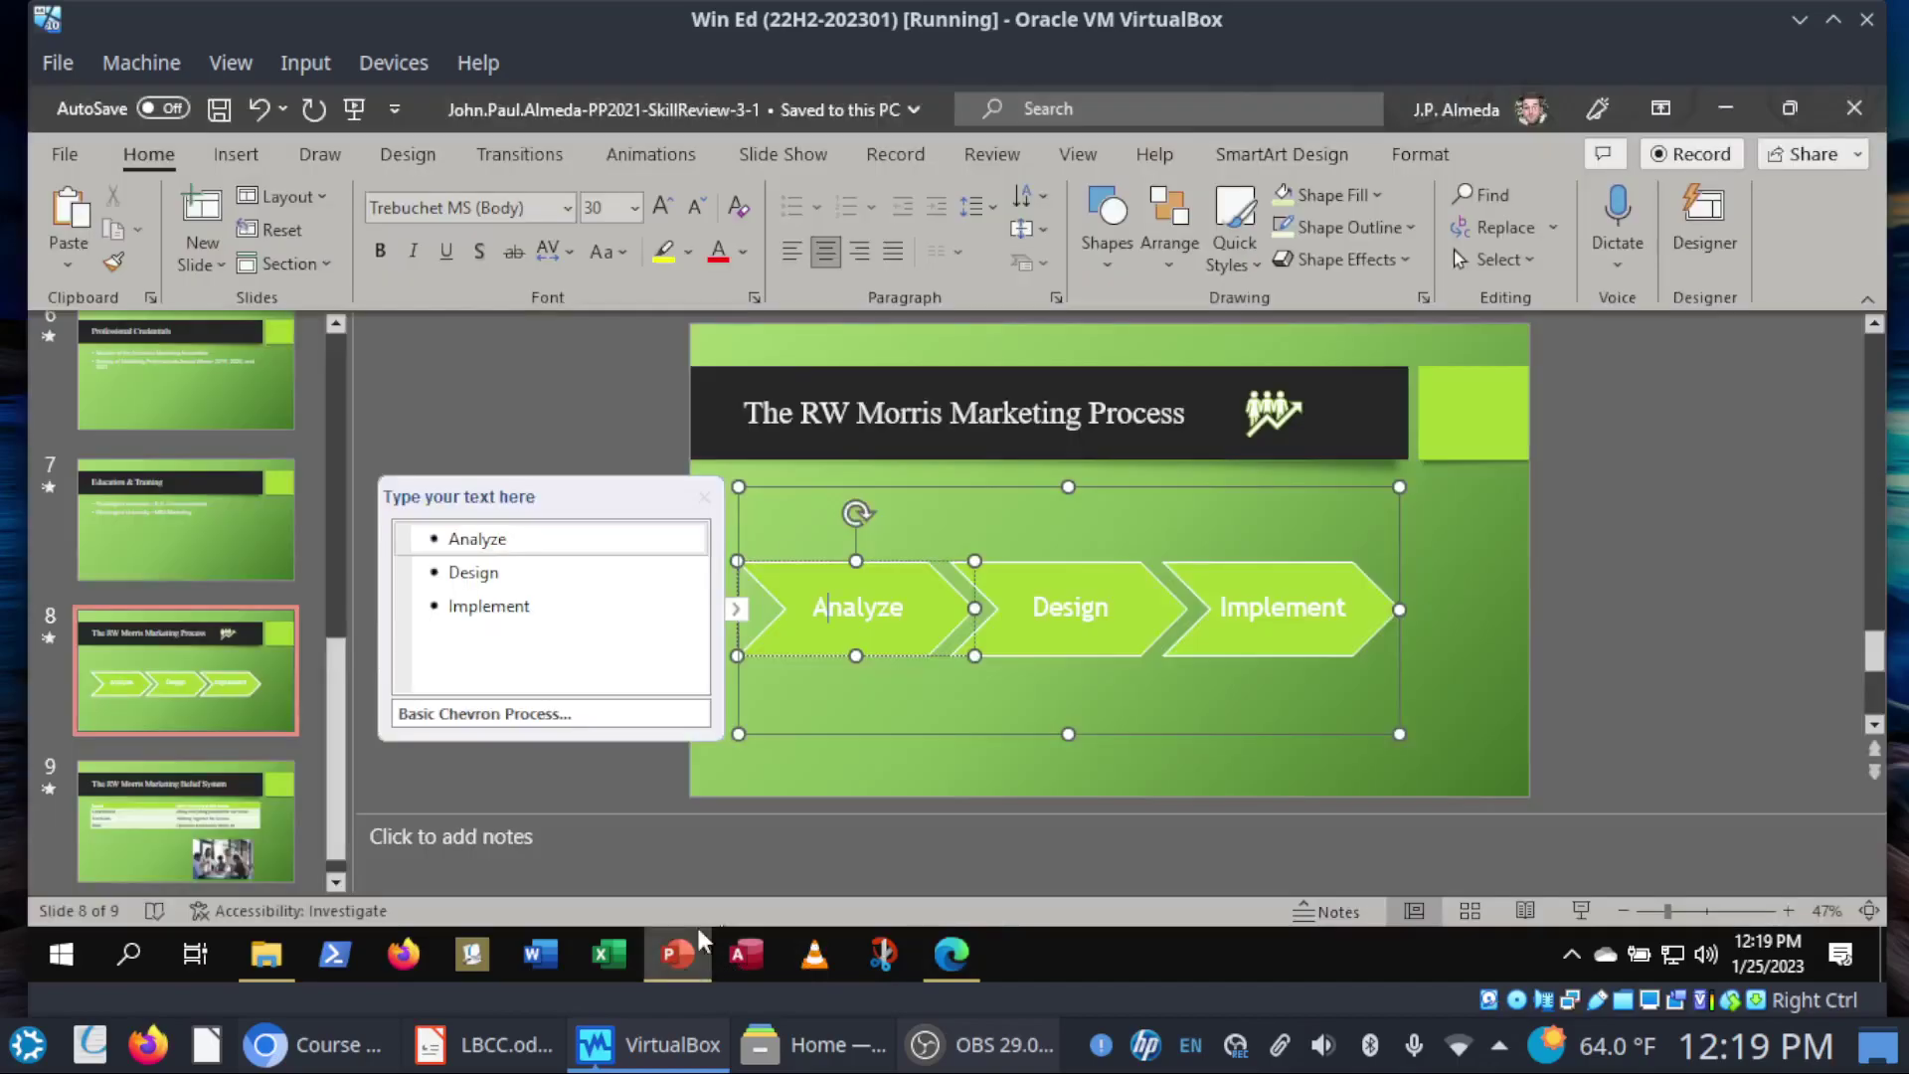
left_click(1267, 149)
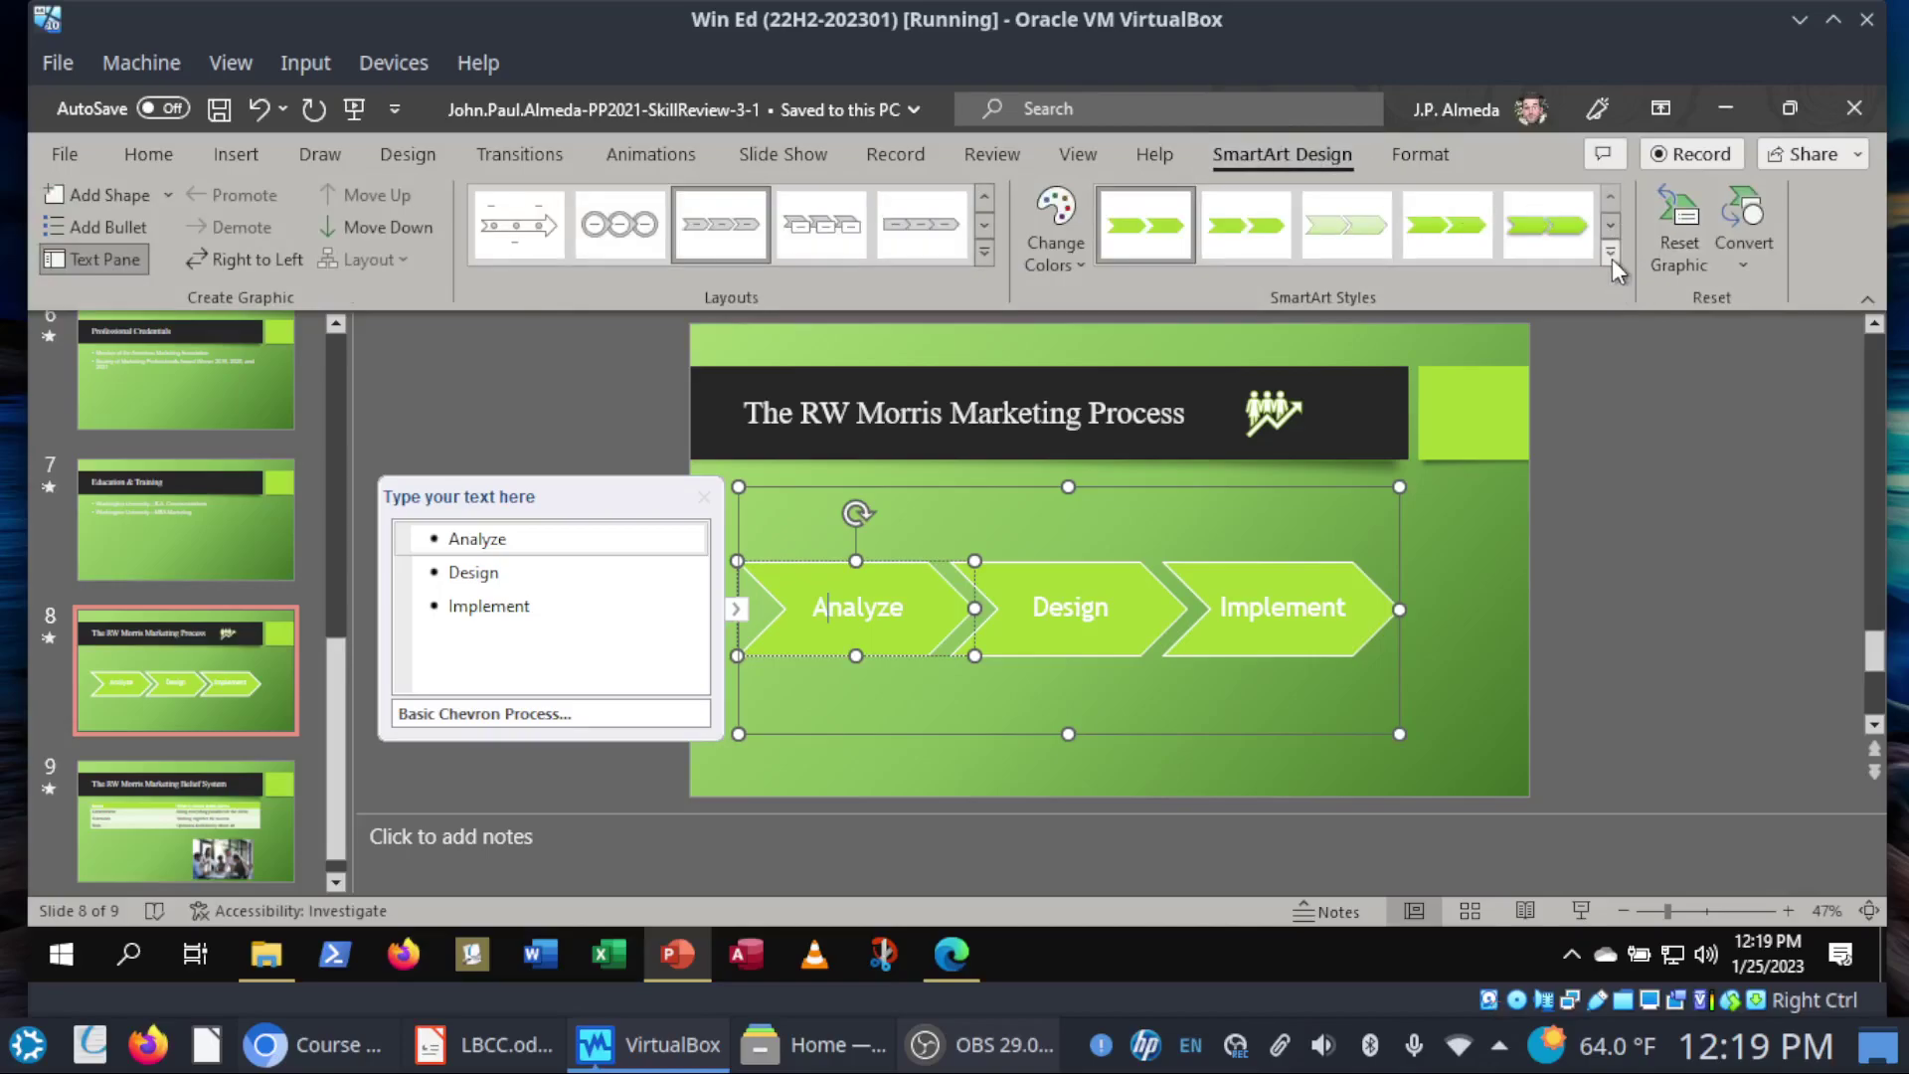
left_click(1610, 253)
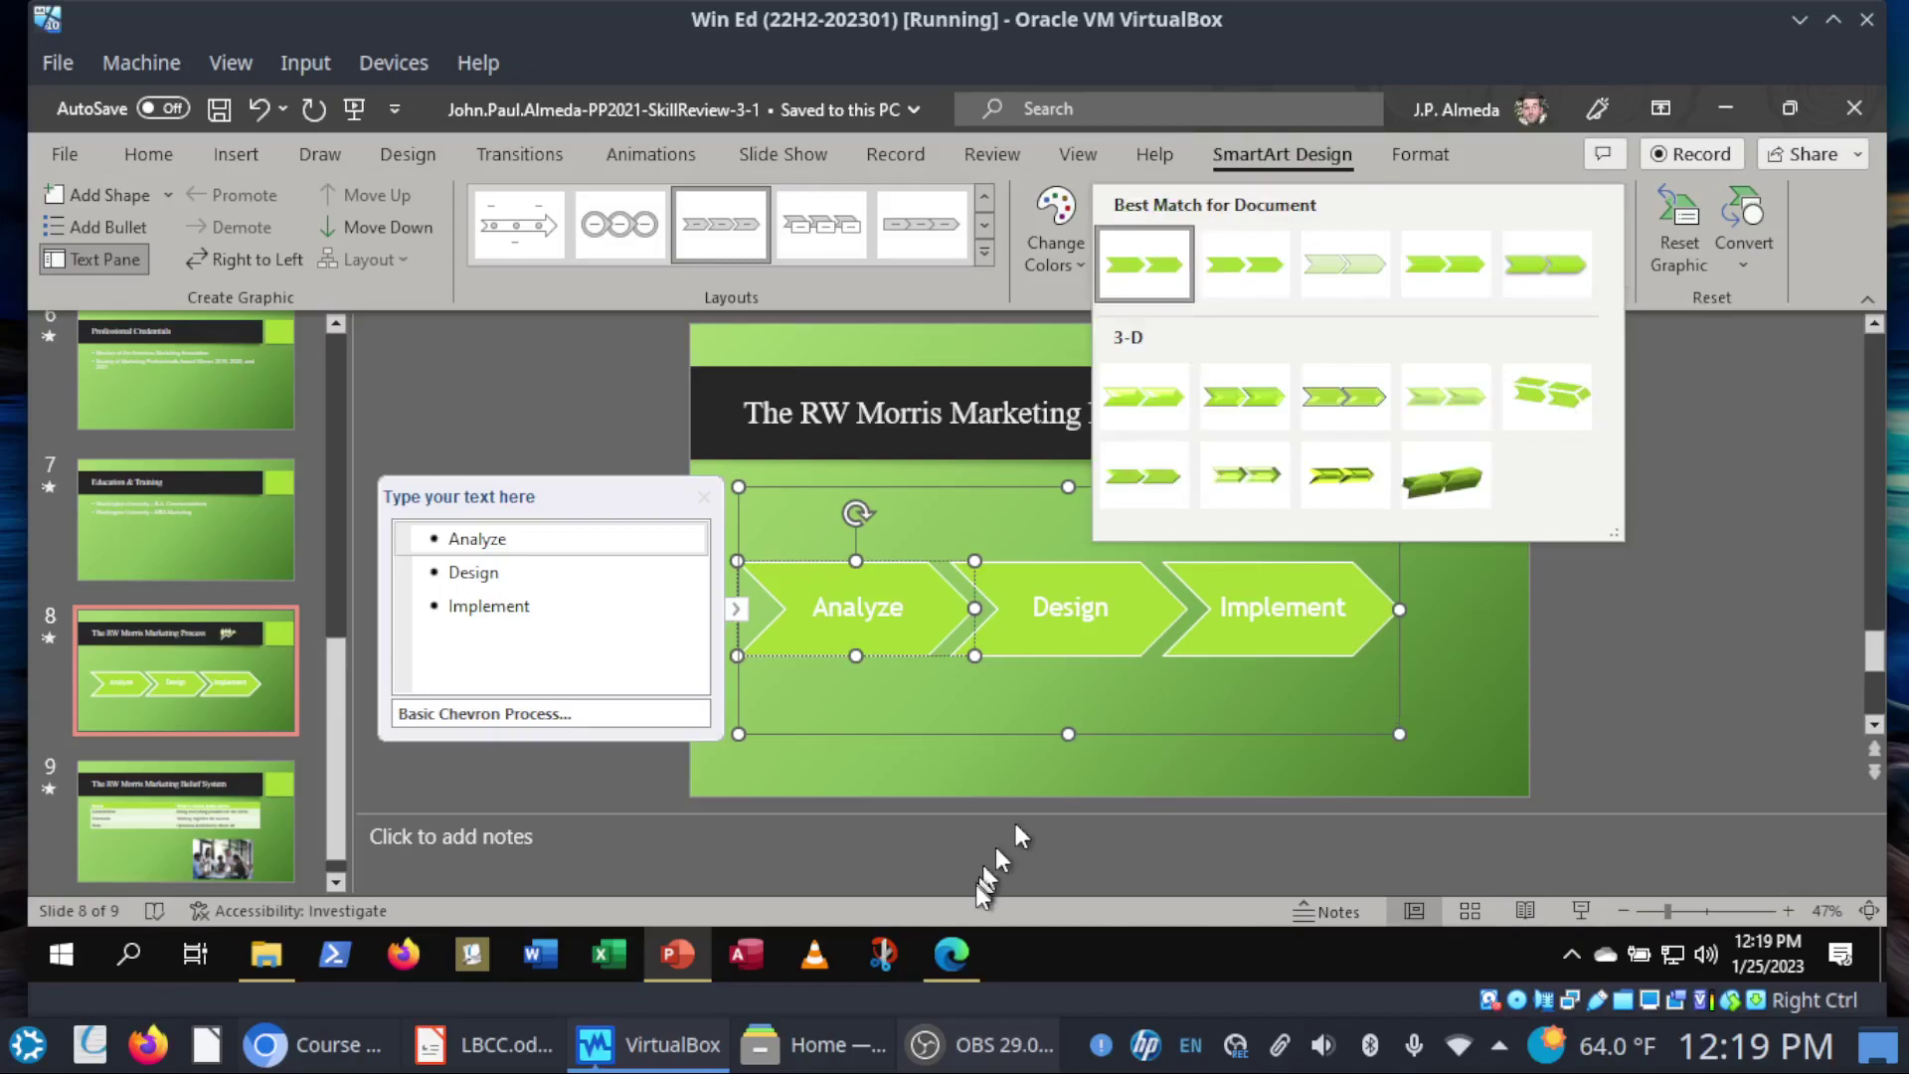
left_click(964, 957)
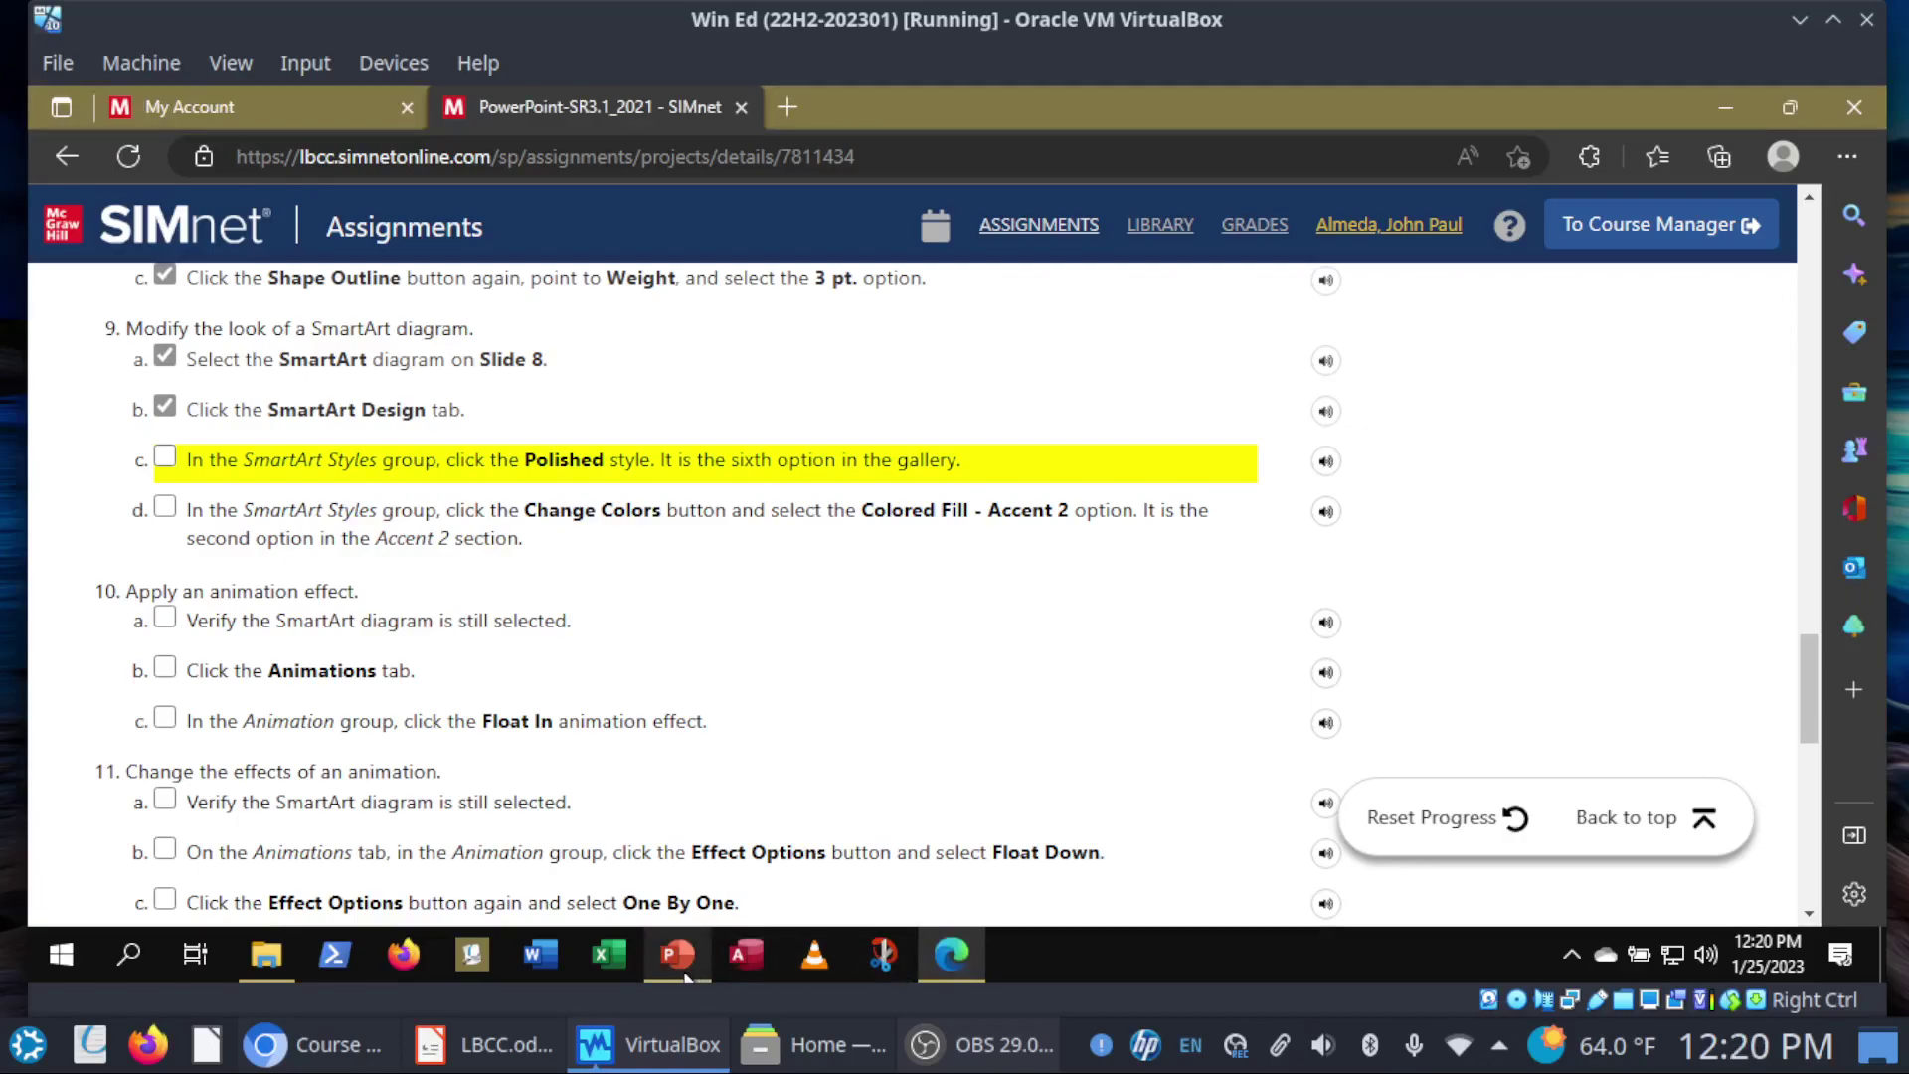
mouse_move(689, 970)
left_click(810, 810)
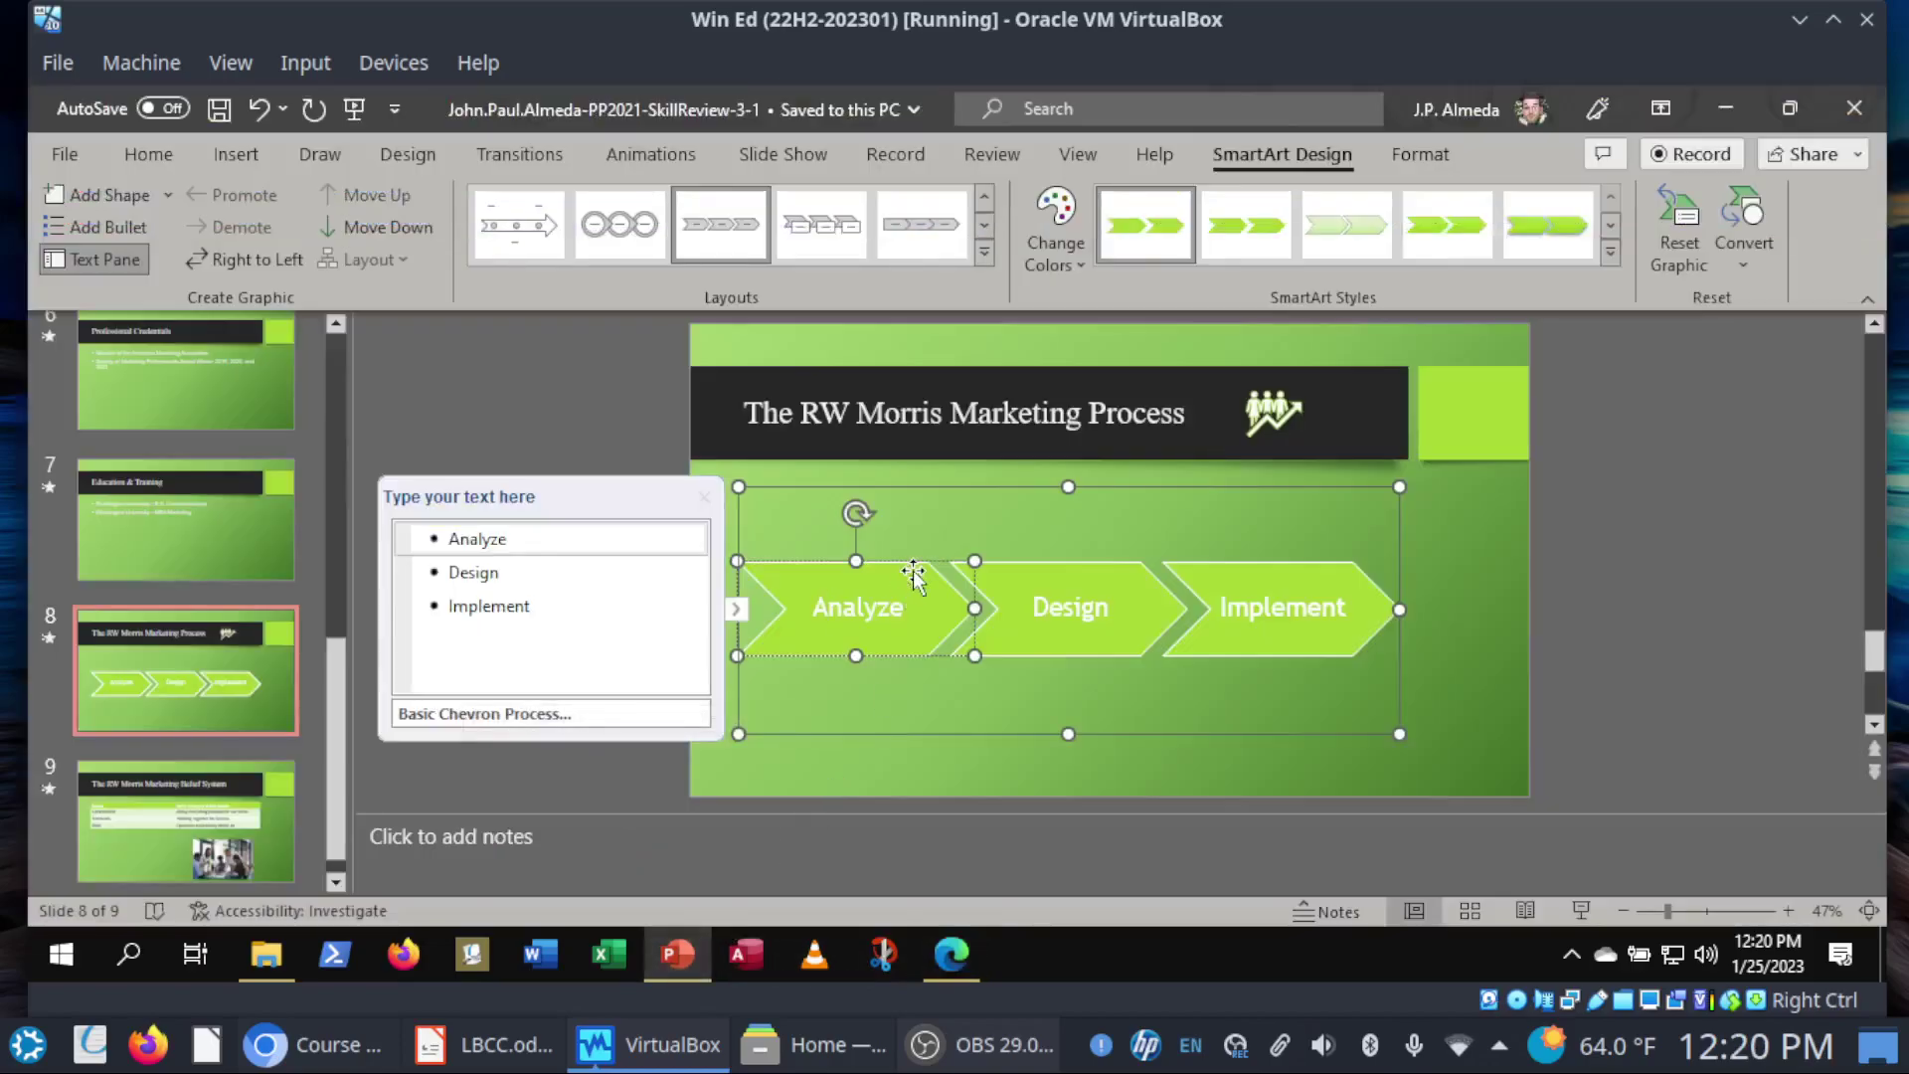
left_click(1608, 252)
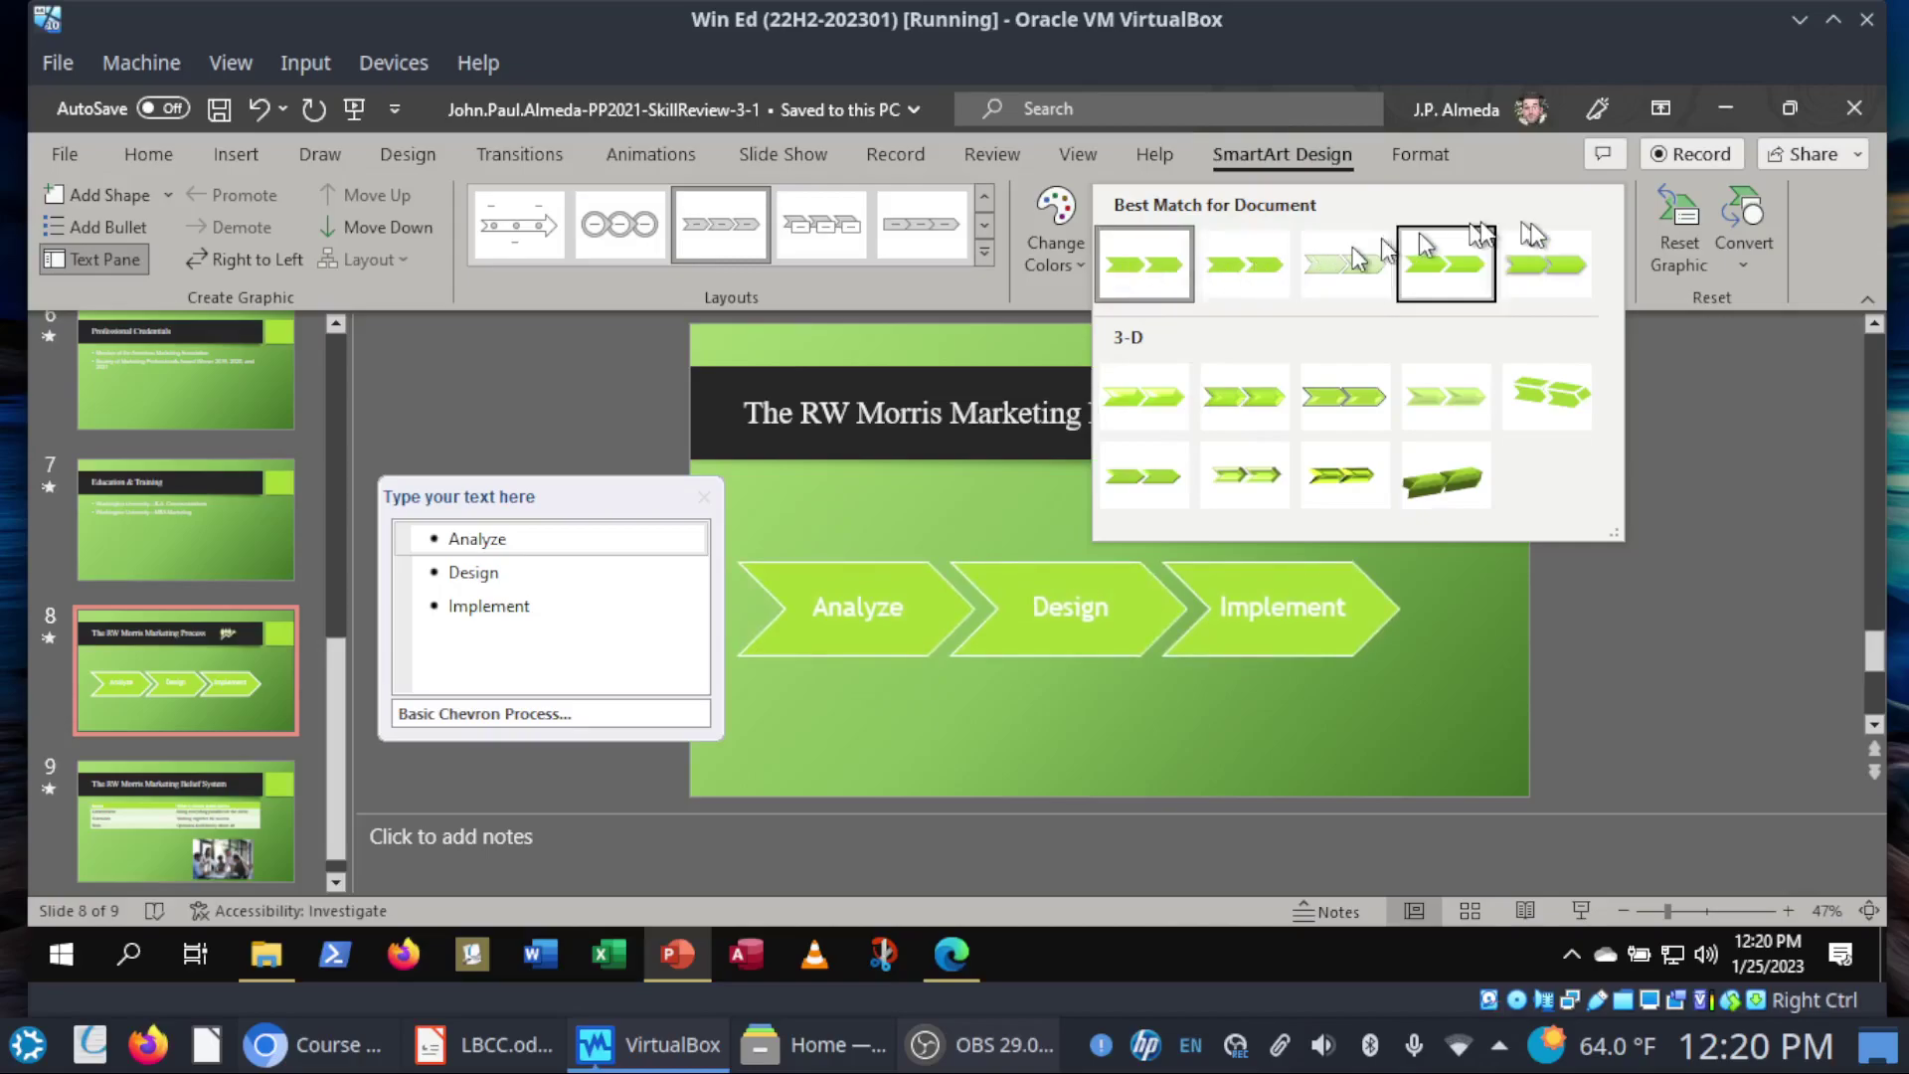
left_click(1154, 398)
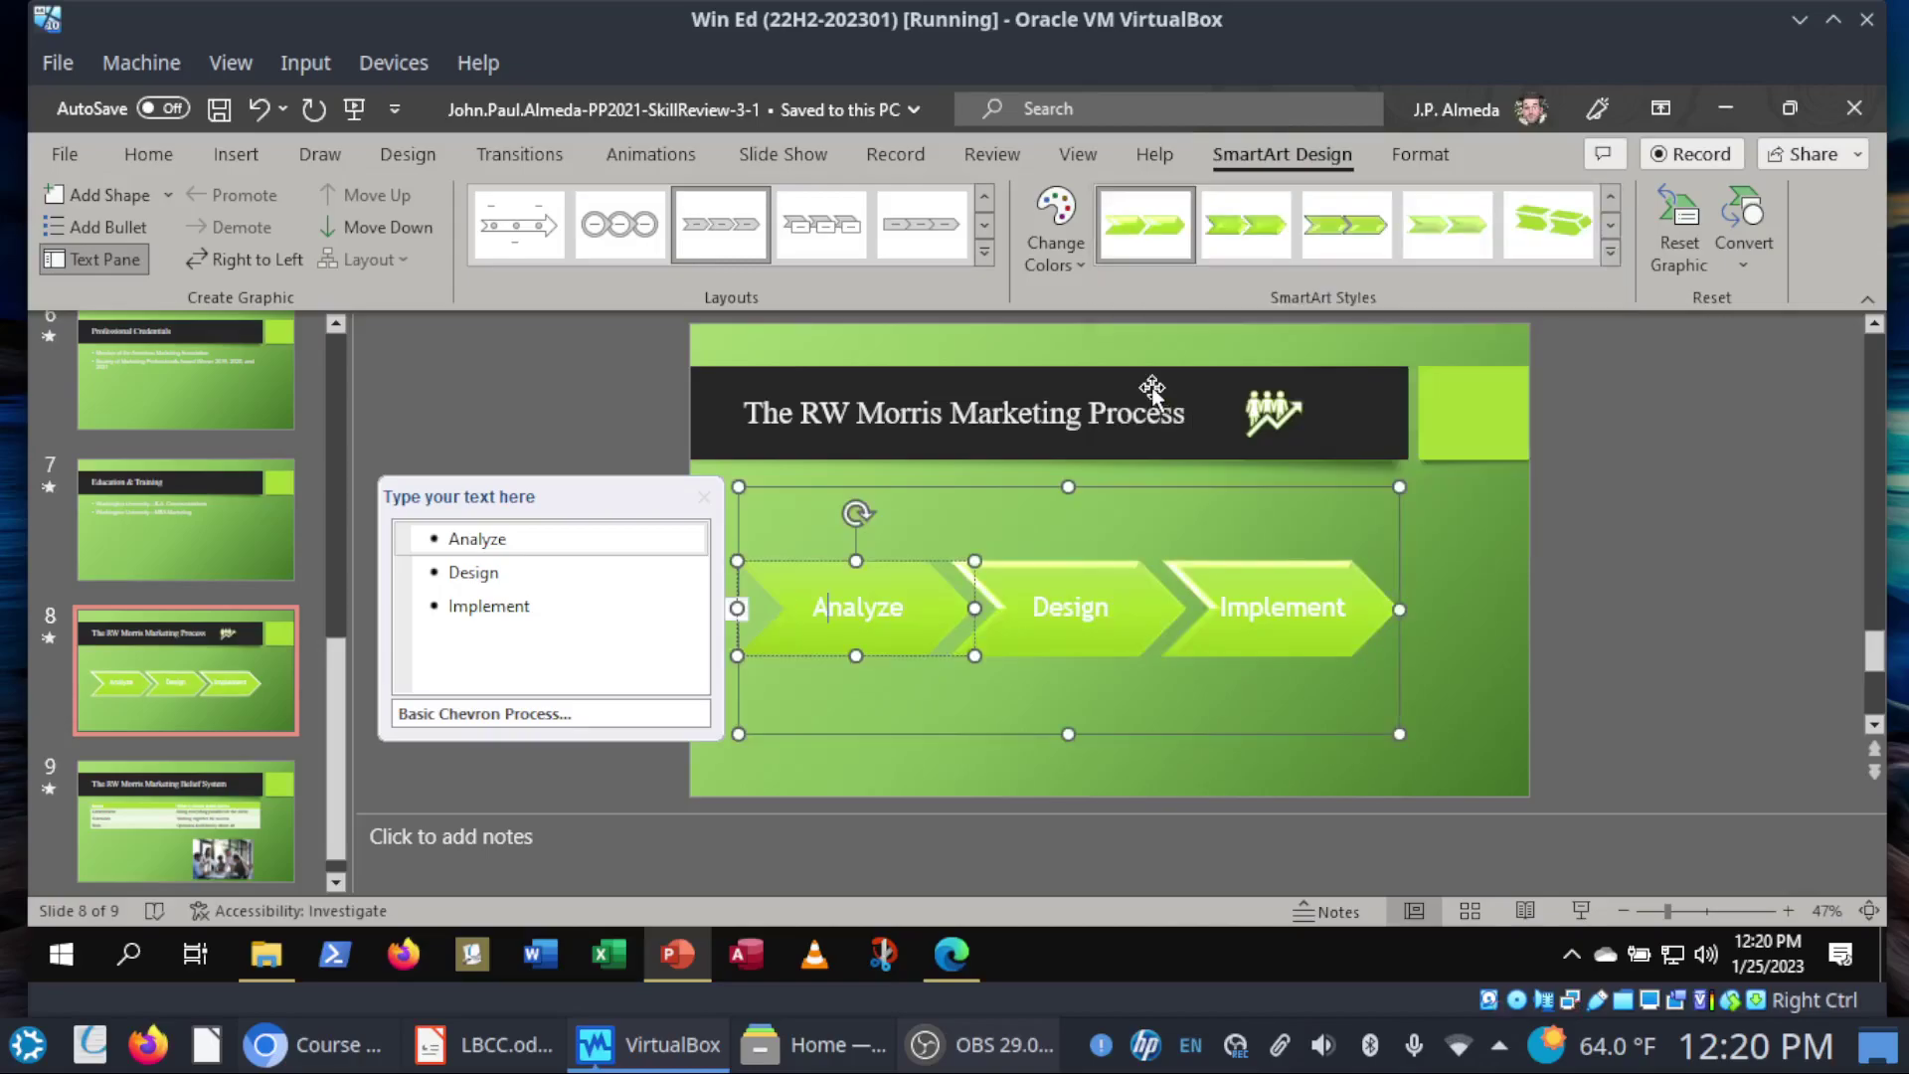
Step: Mark step 9c complete in the SIMnet checklist, read the color change instruction, and switch back to PowerPoint
left_click(951, 956)
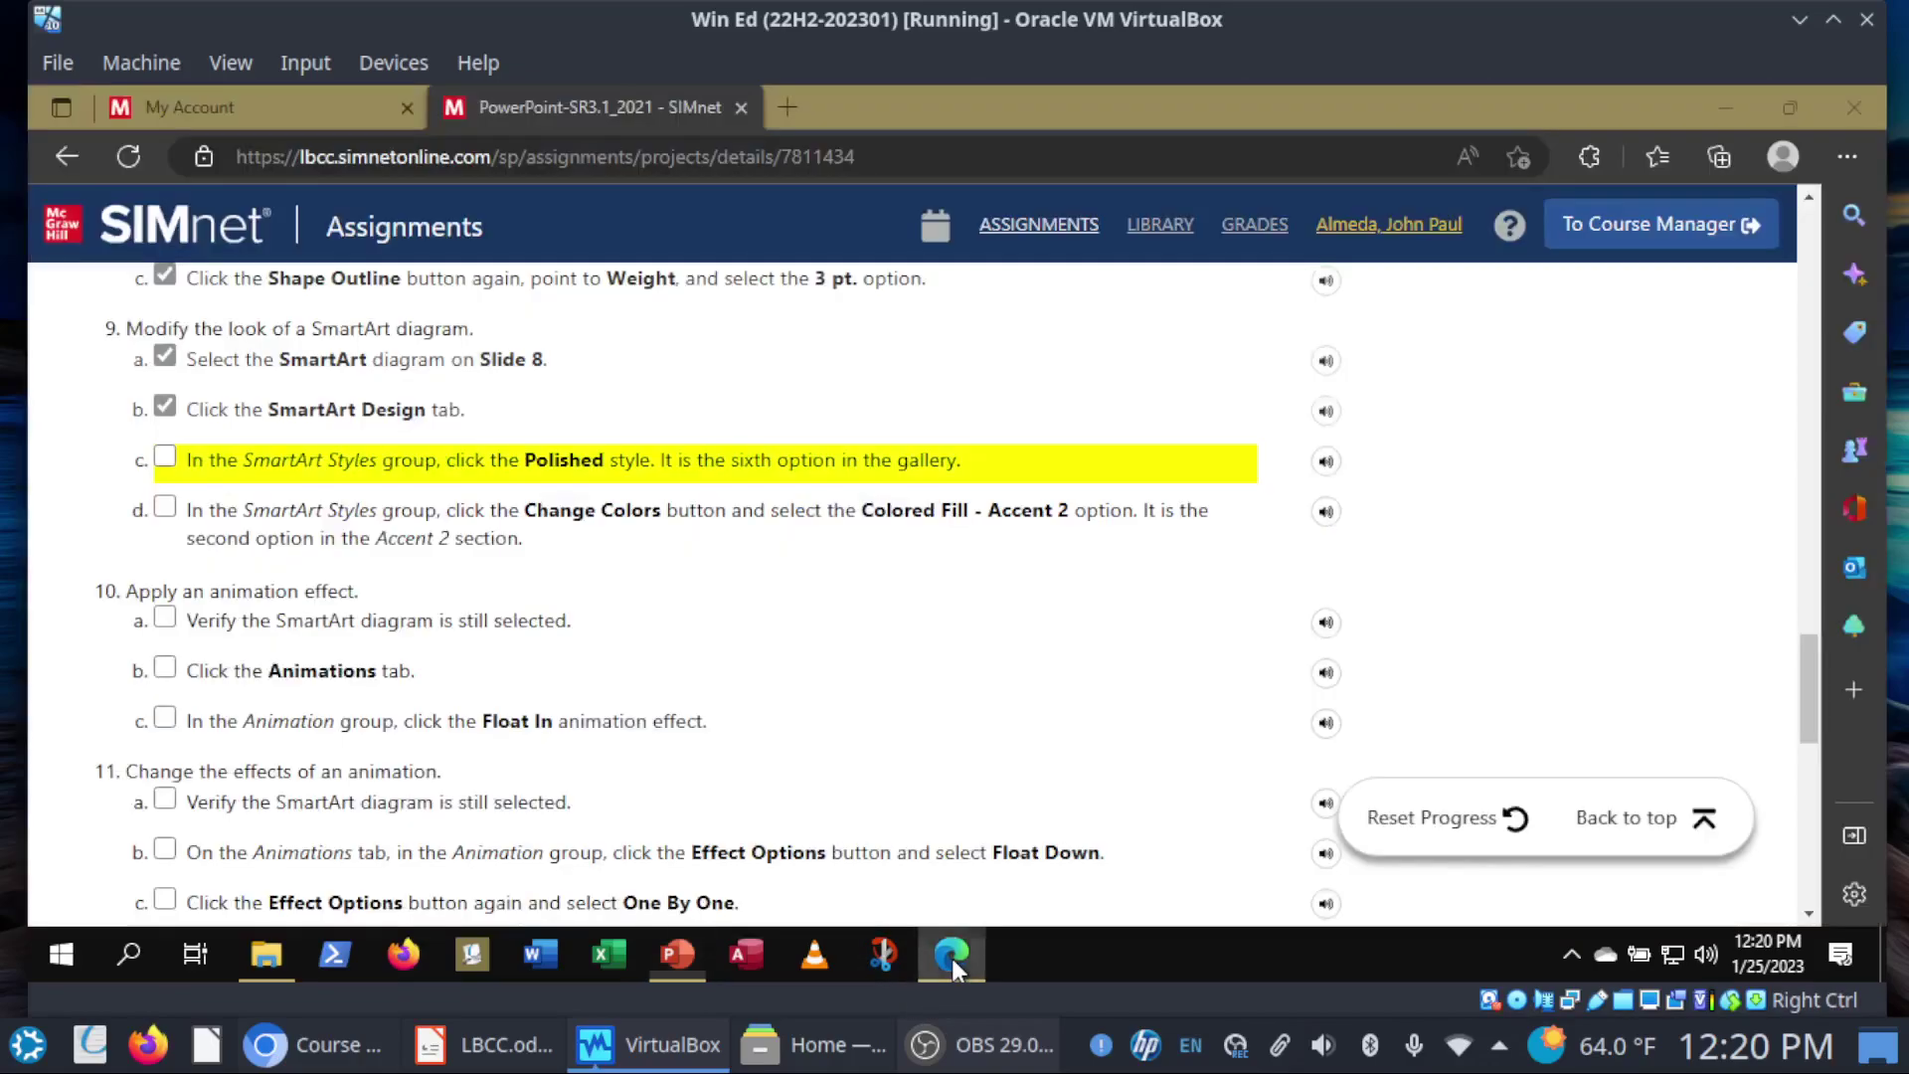
left_click(165, 460)
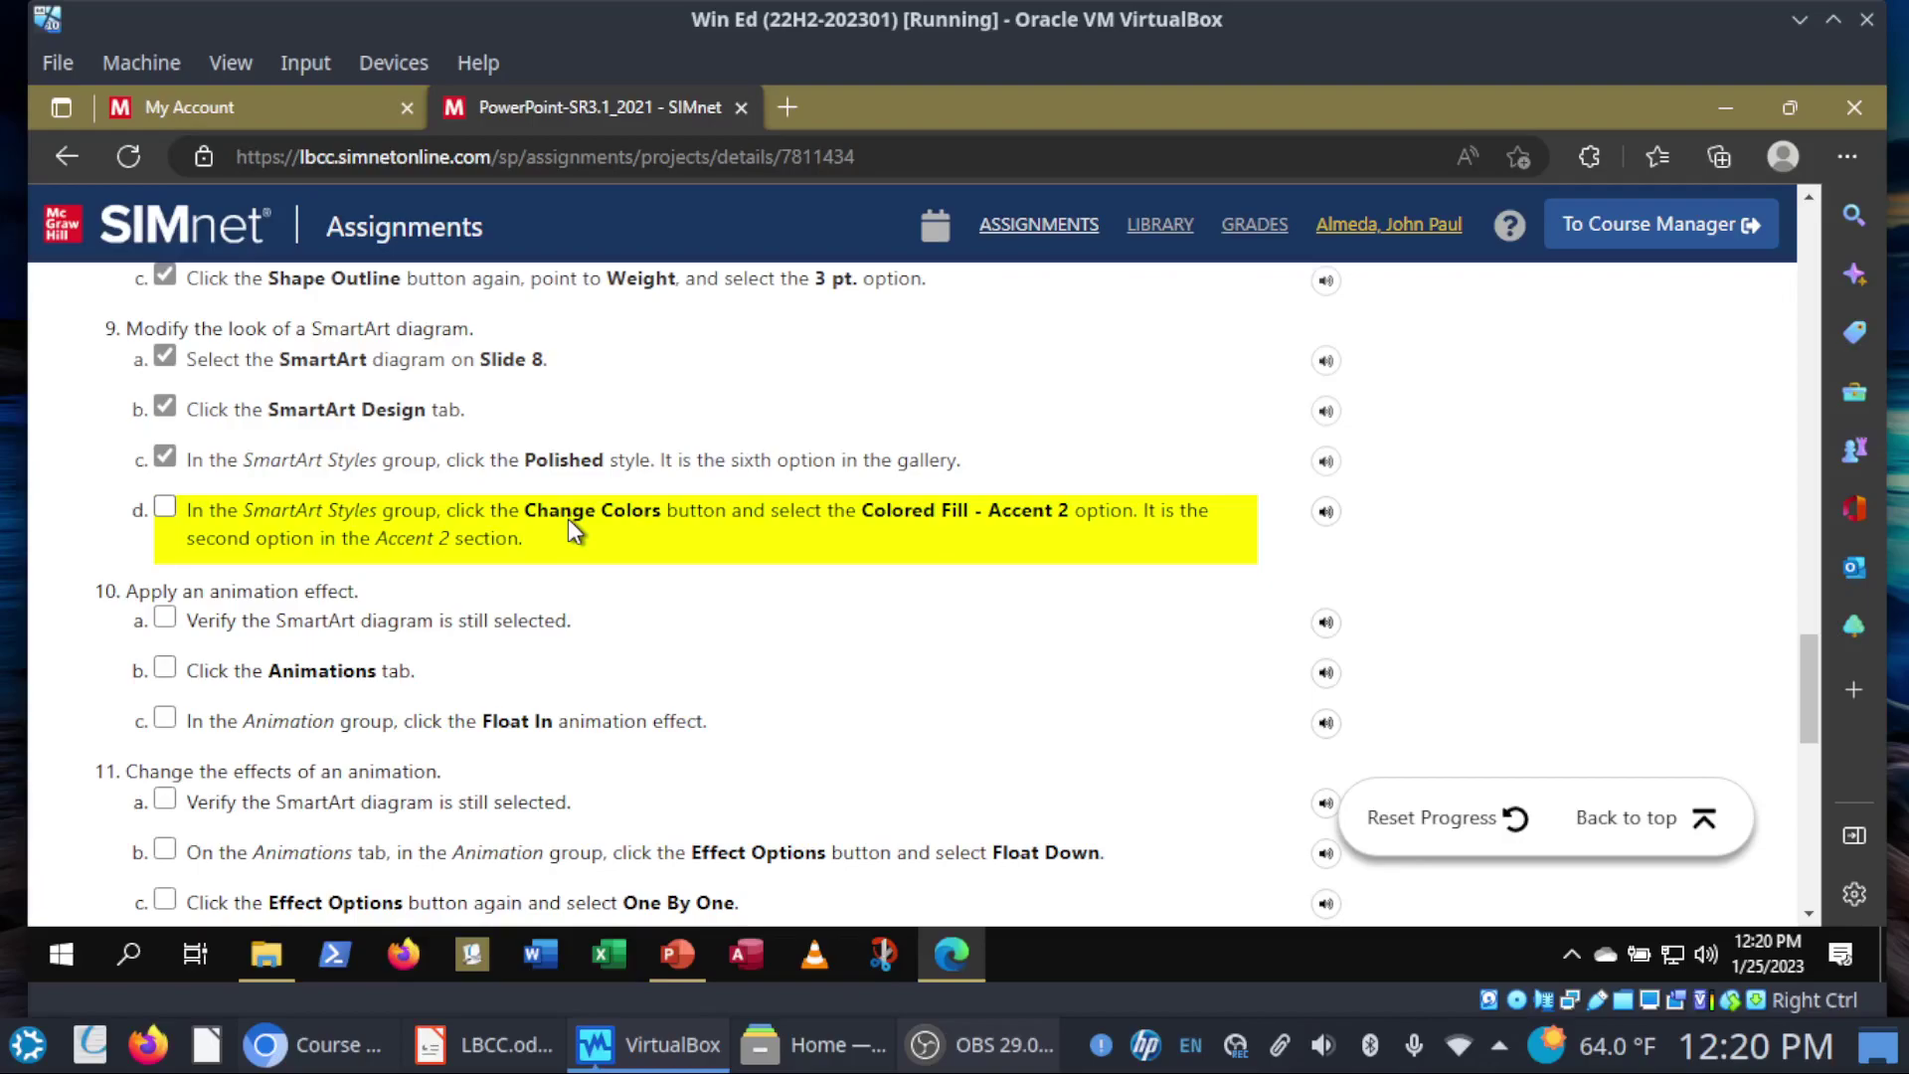
left_click(678, 954)
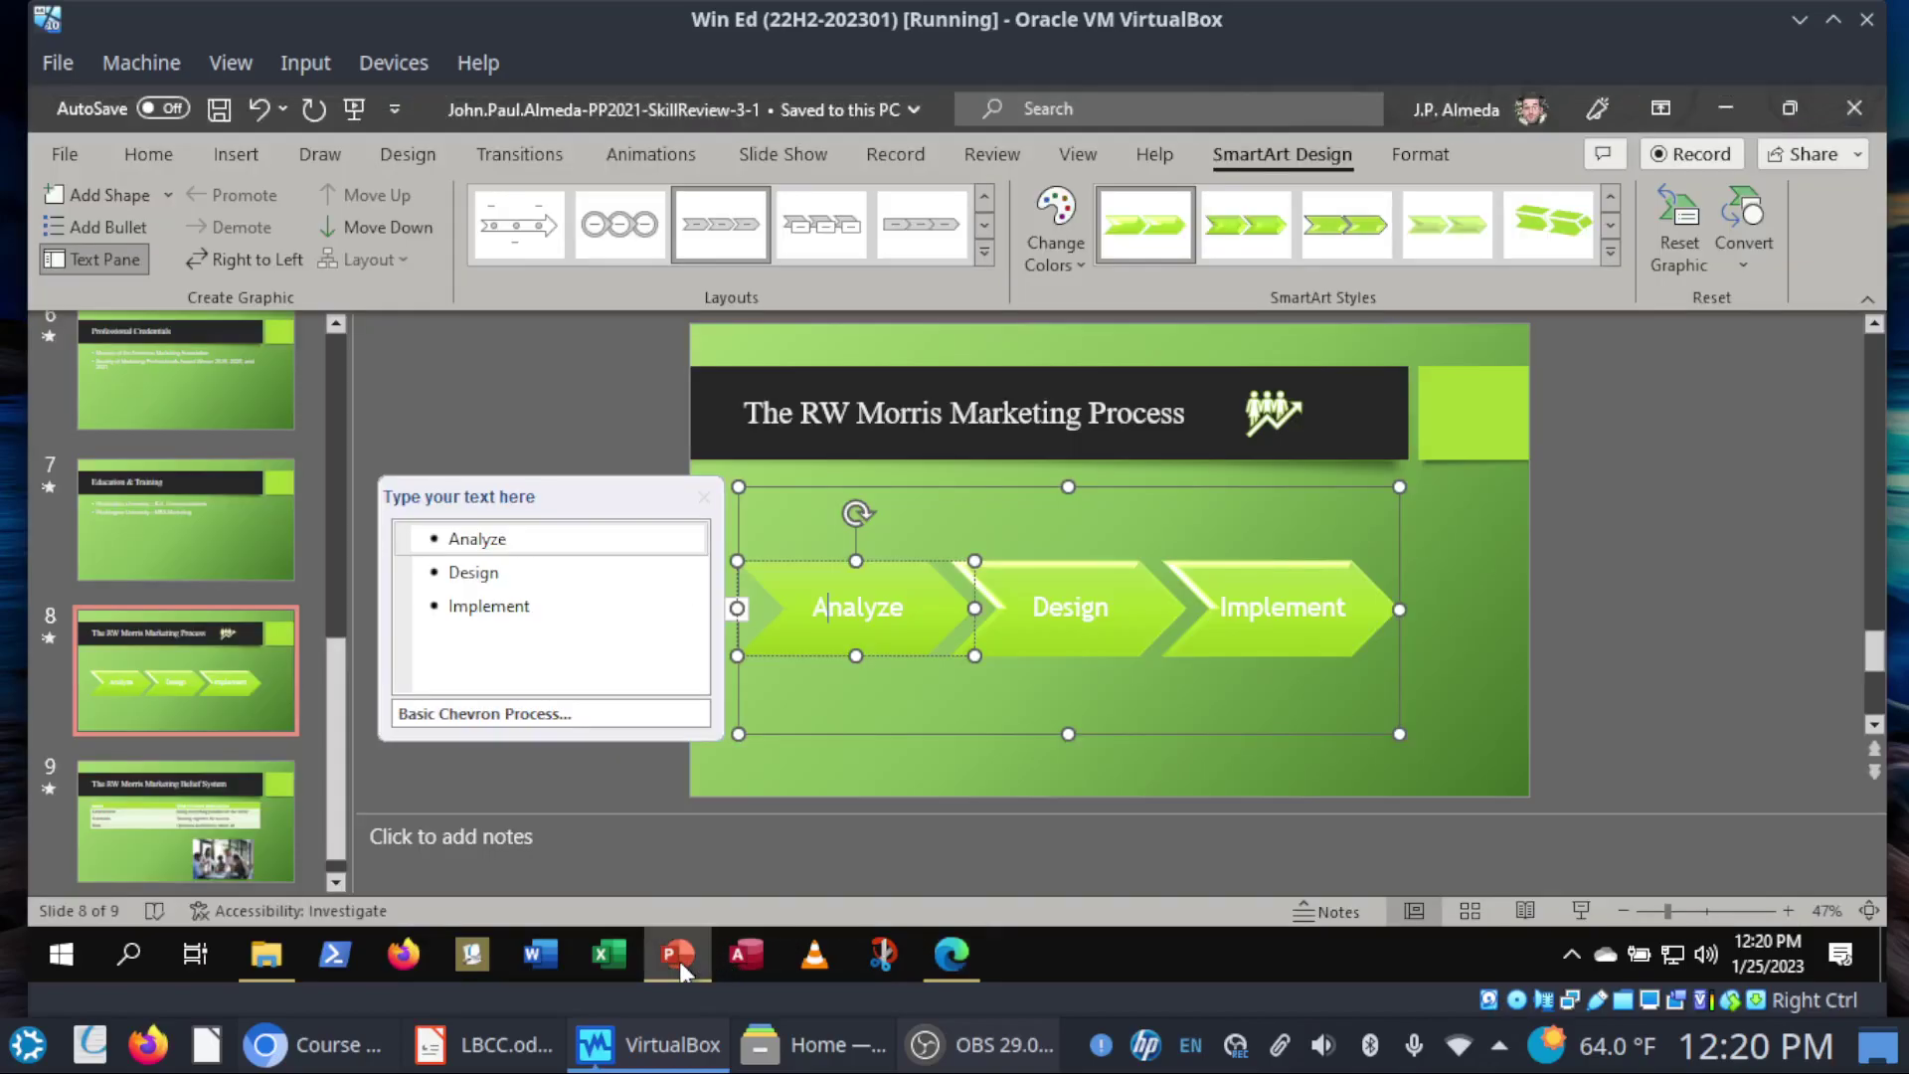
Step: Recolor slide 8's SmartArt diagram with Colored Fill - Accent 2 in PowerPoint, rechecking the option name in SIMnet, and deselect the diagram
left_click(1058, 266)
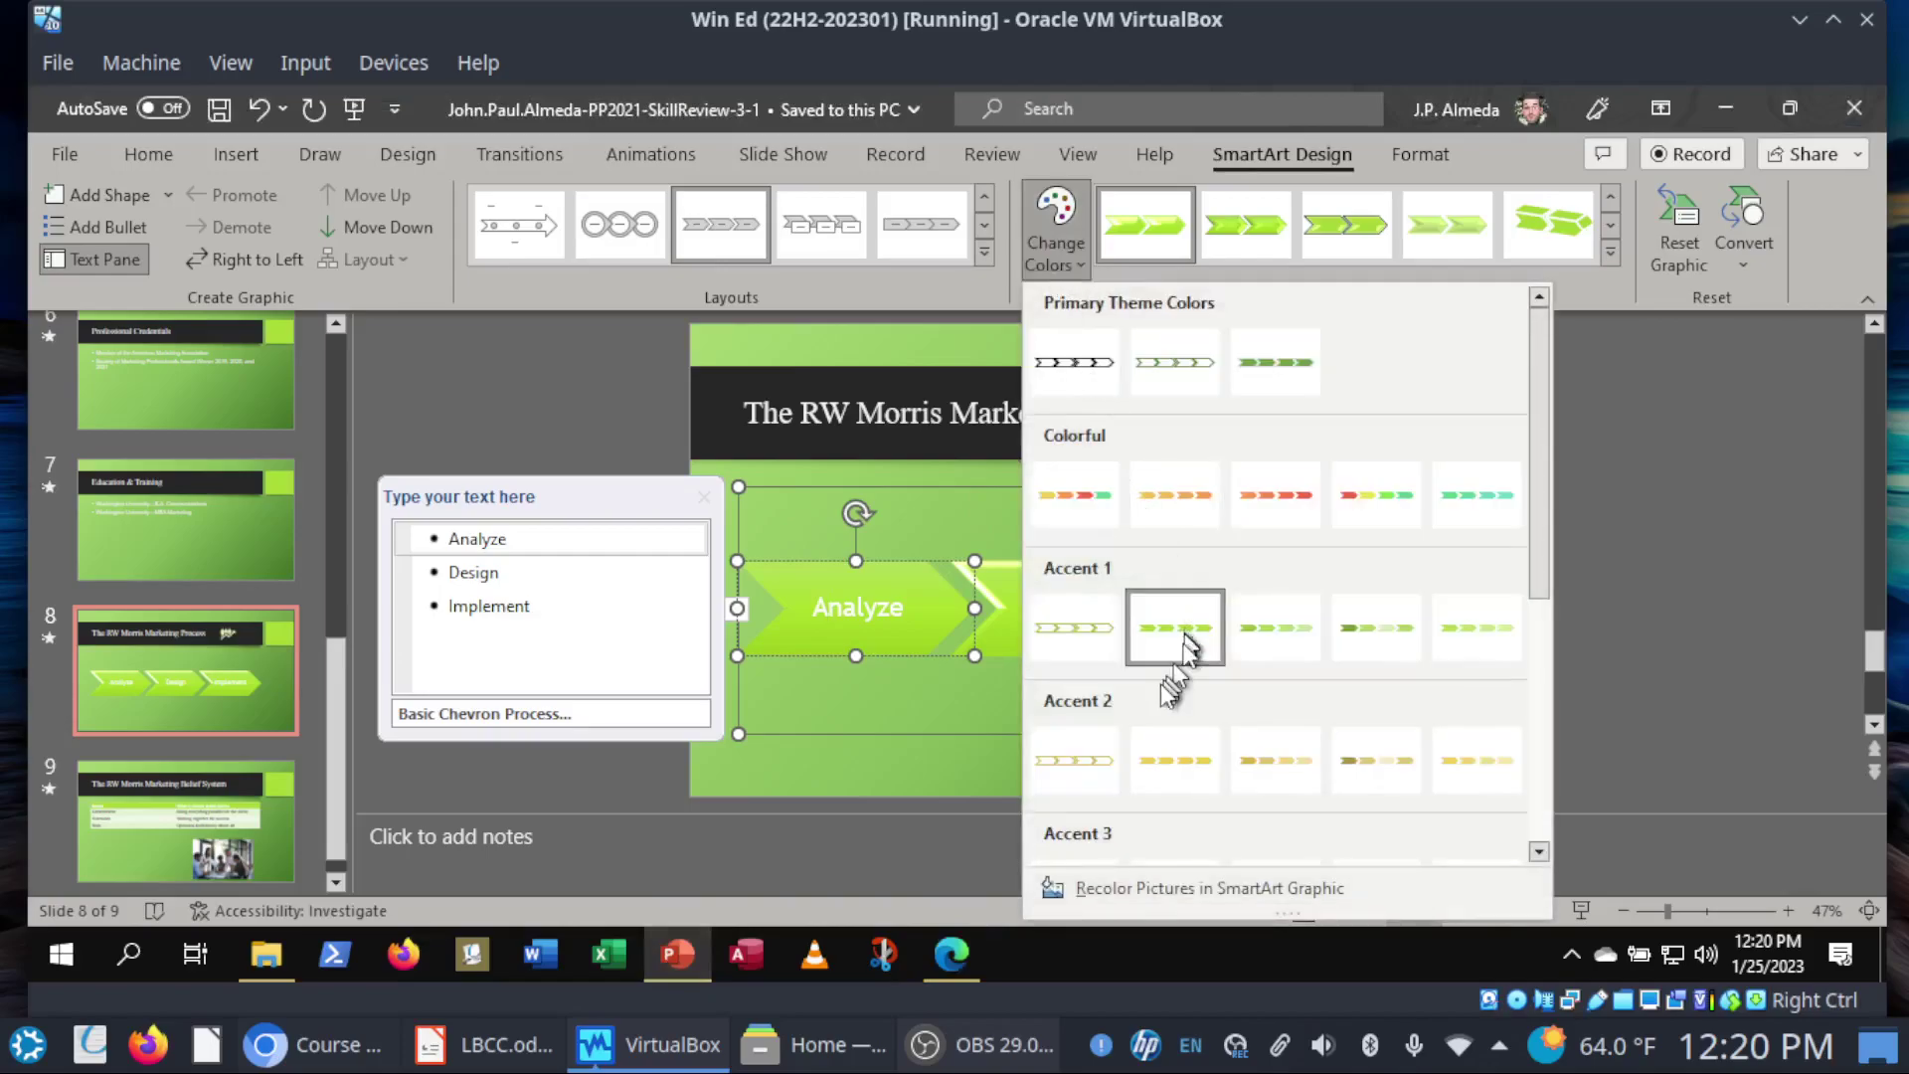
left_click(952, 956)
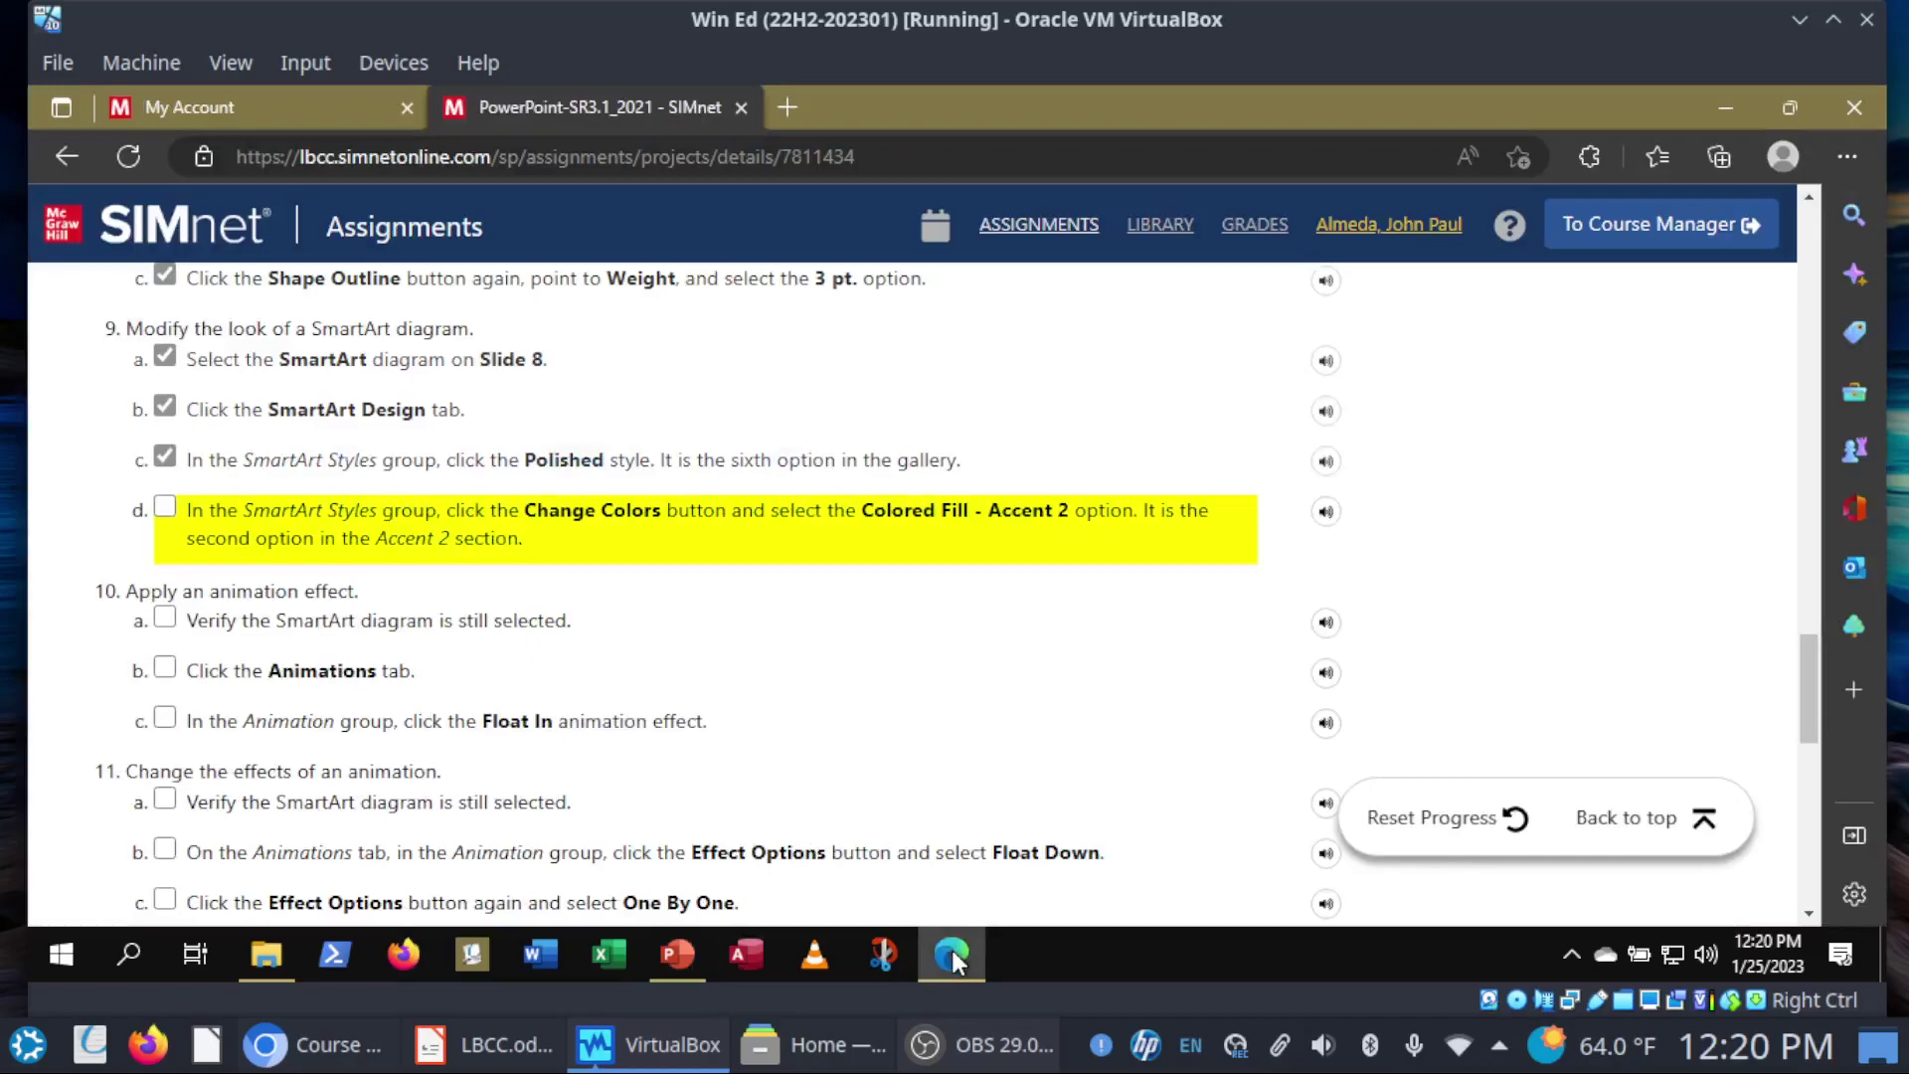
left_click(951, 956)
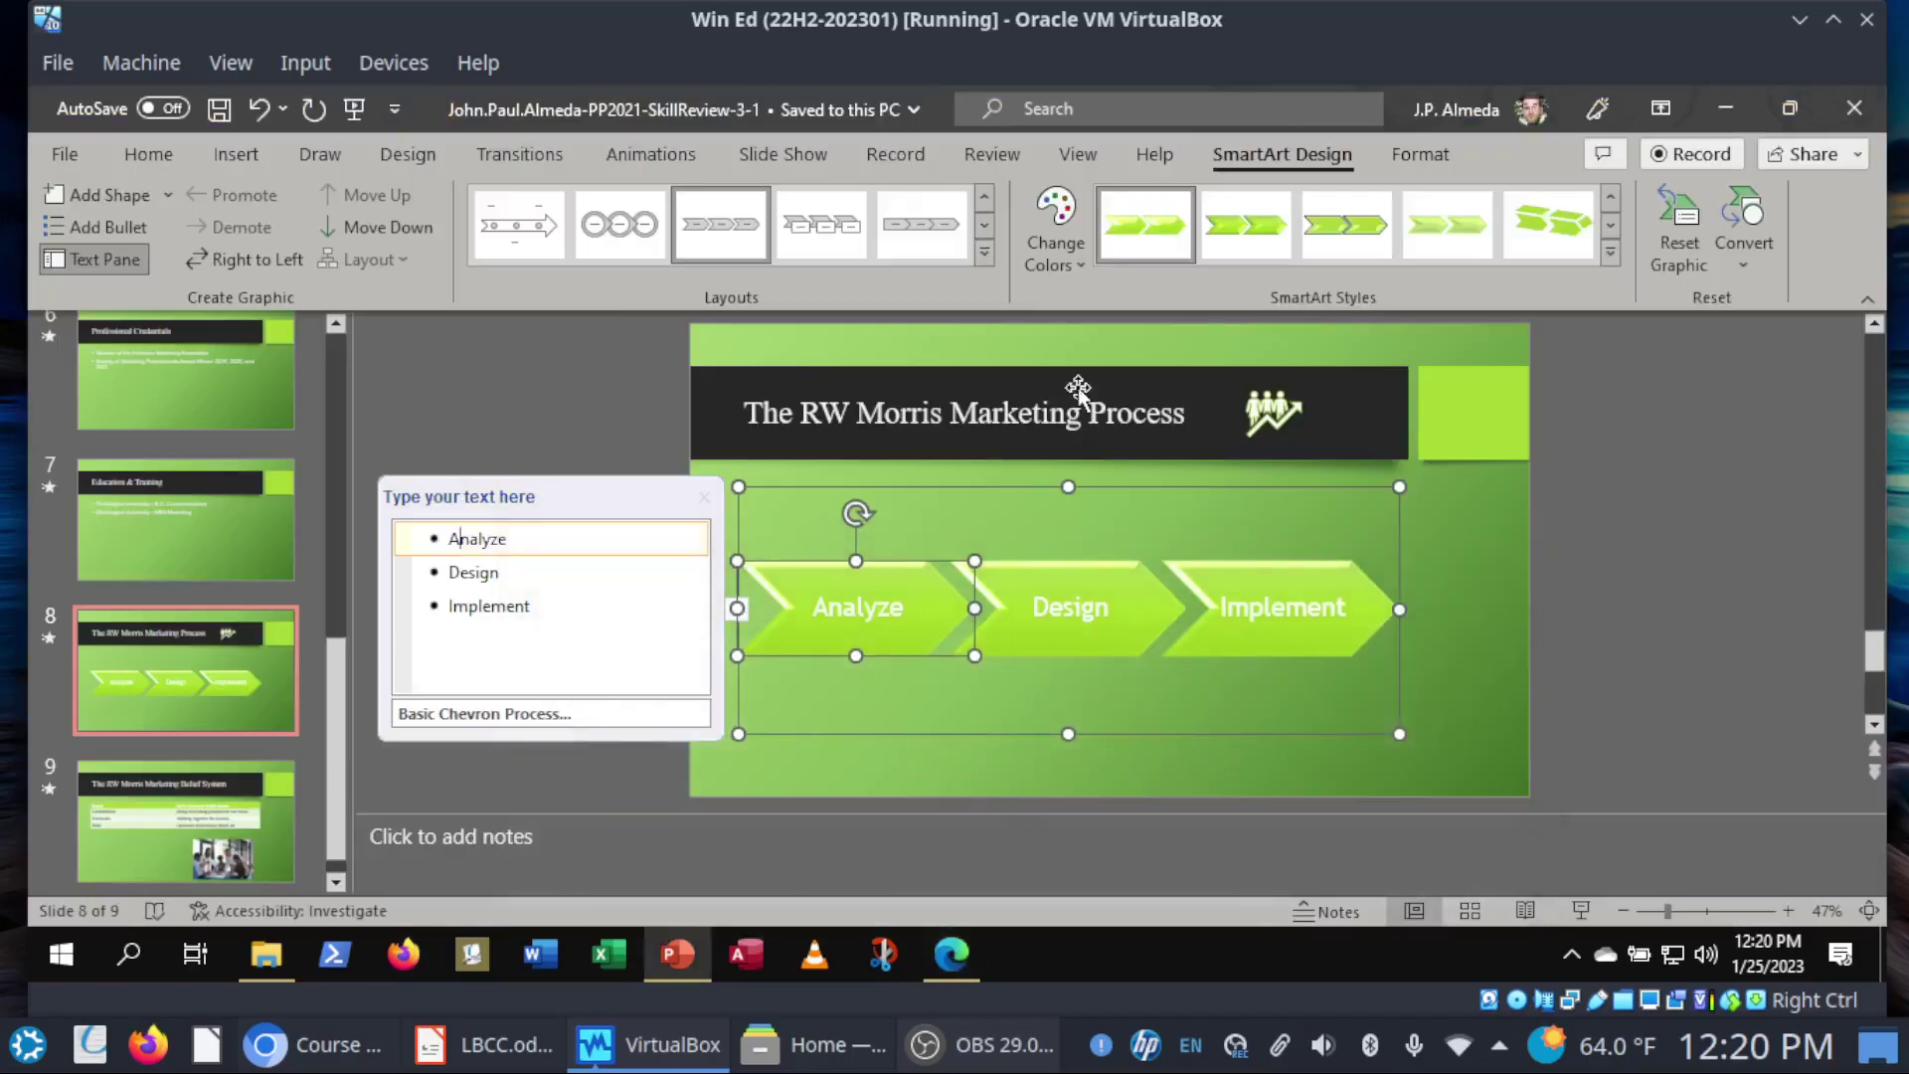
left_click(1071, 265)
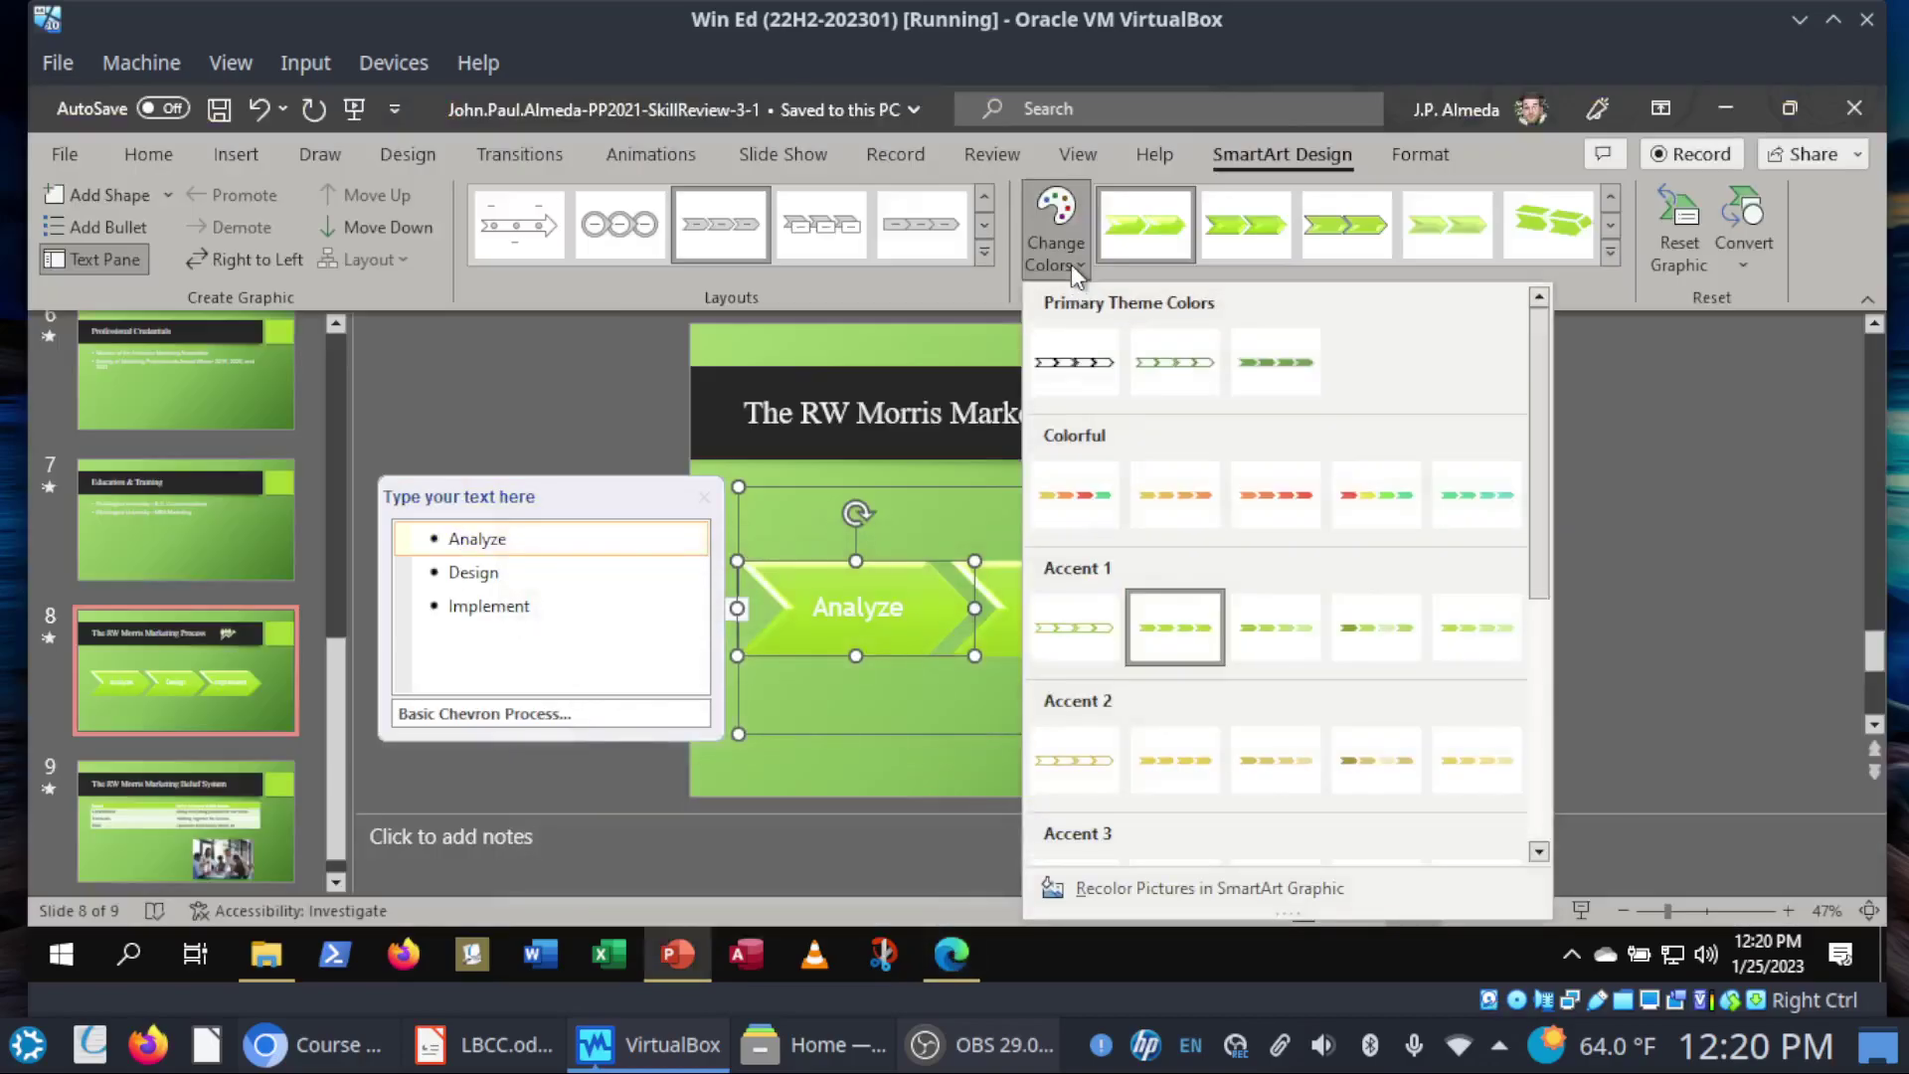
left_click(1165, 758)
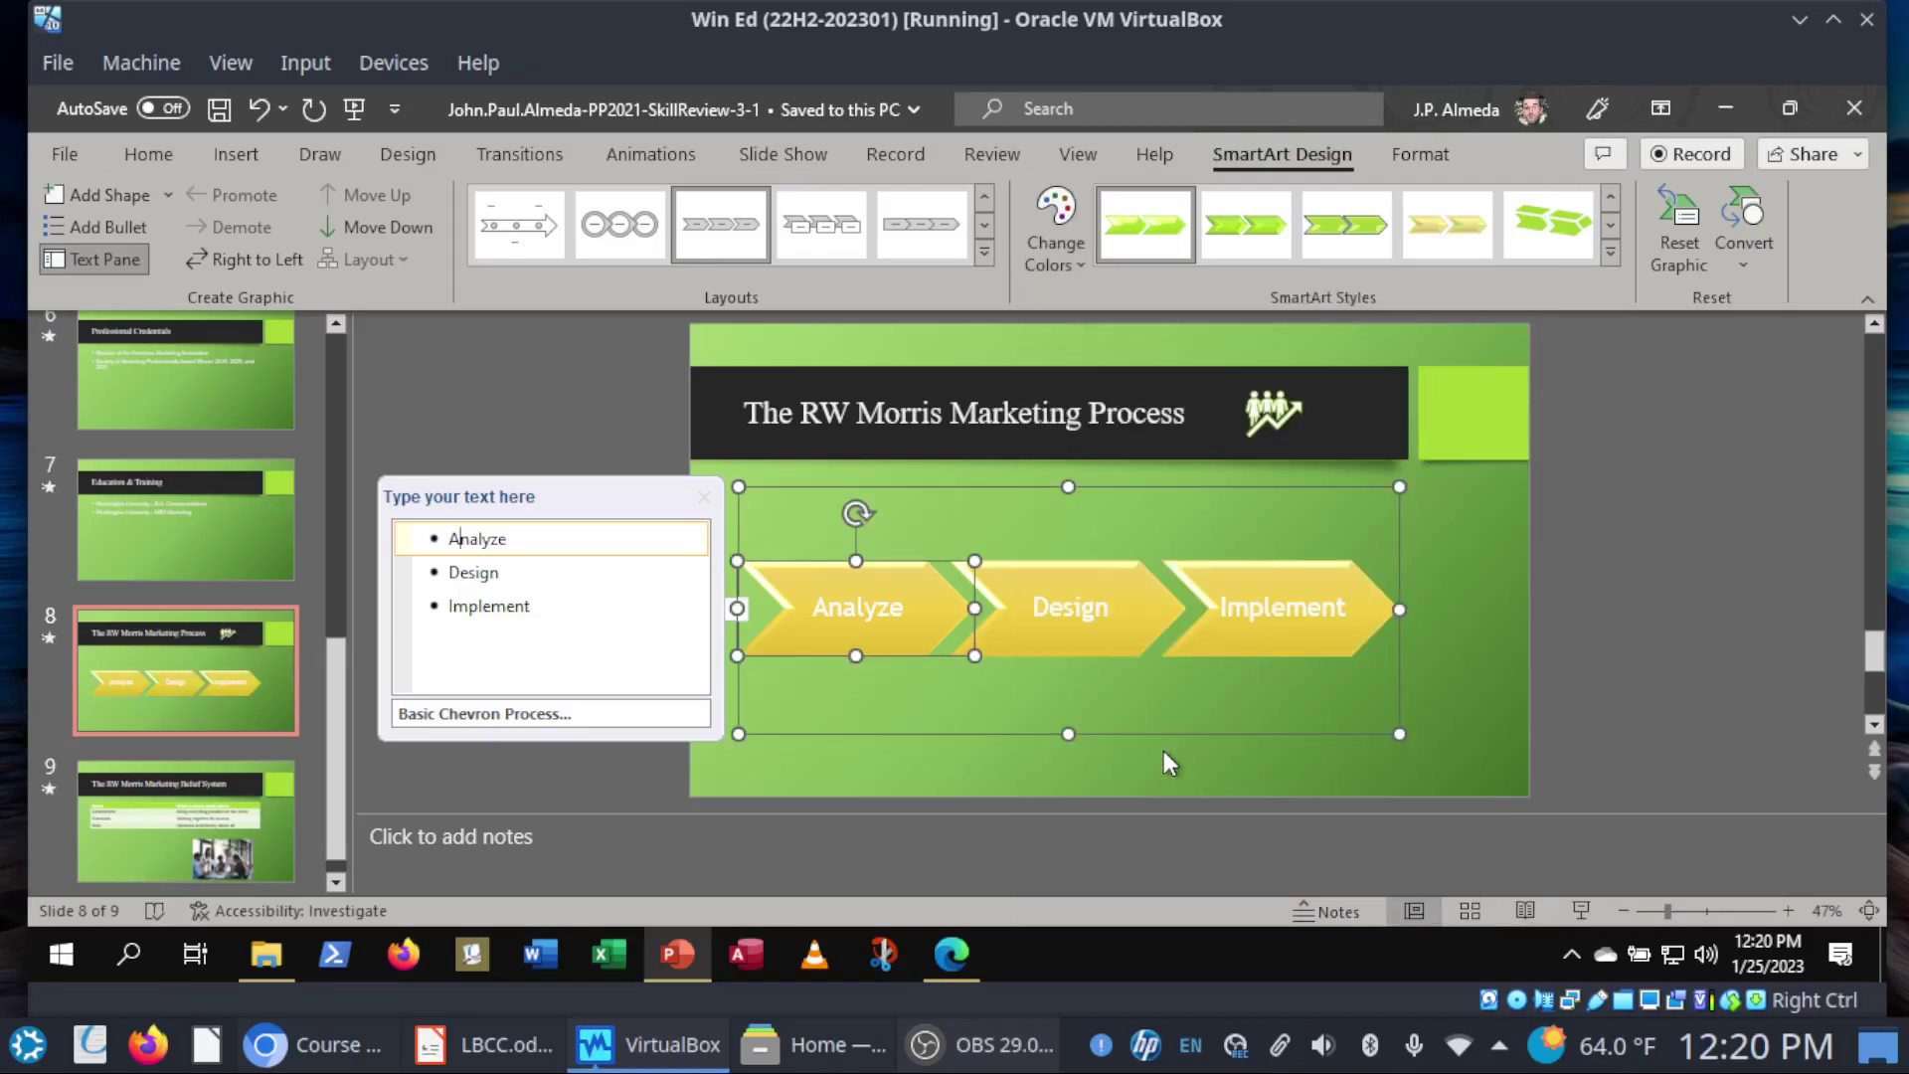
left_click(1443, 621)
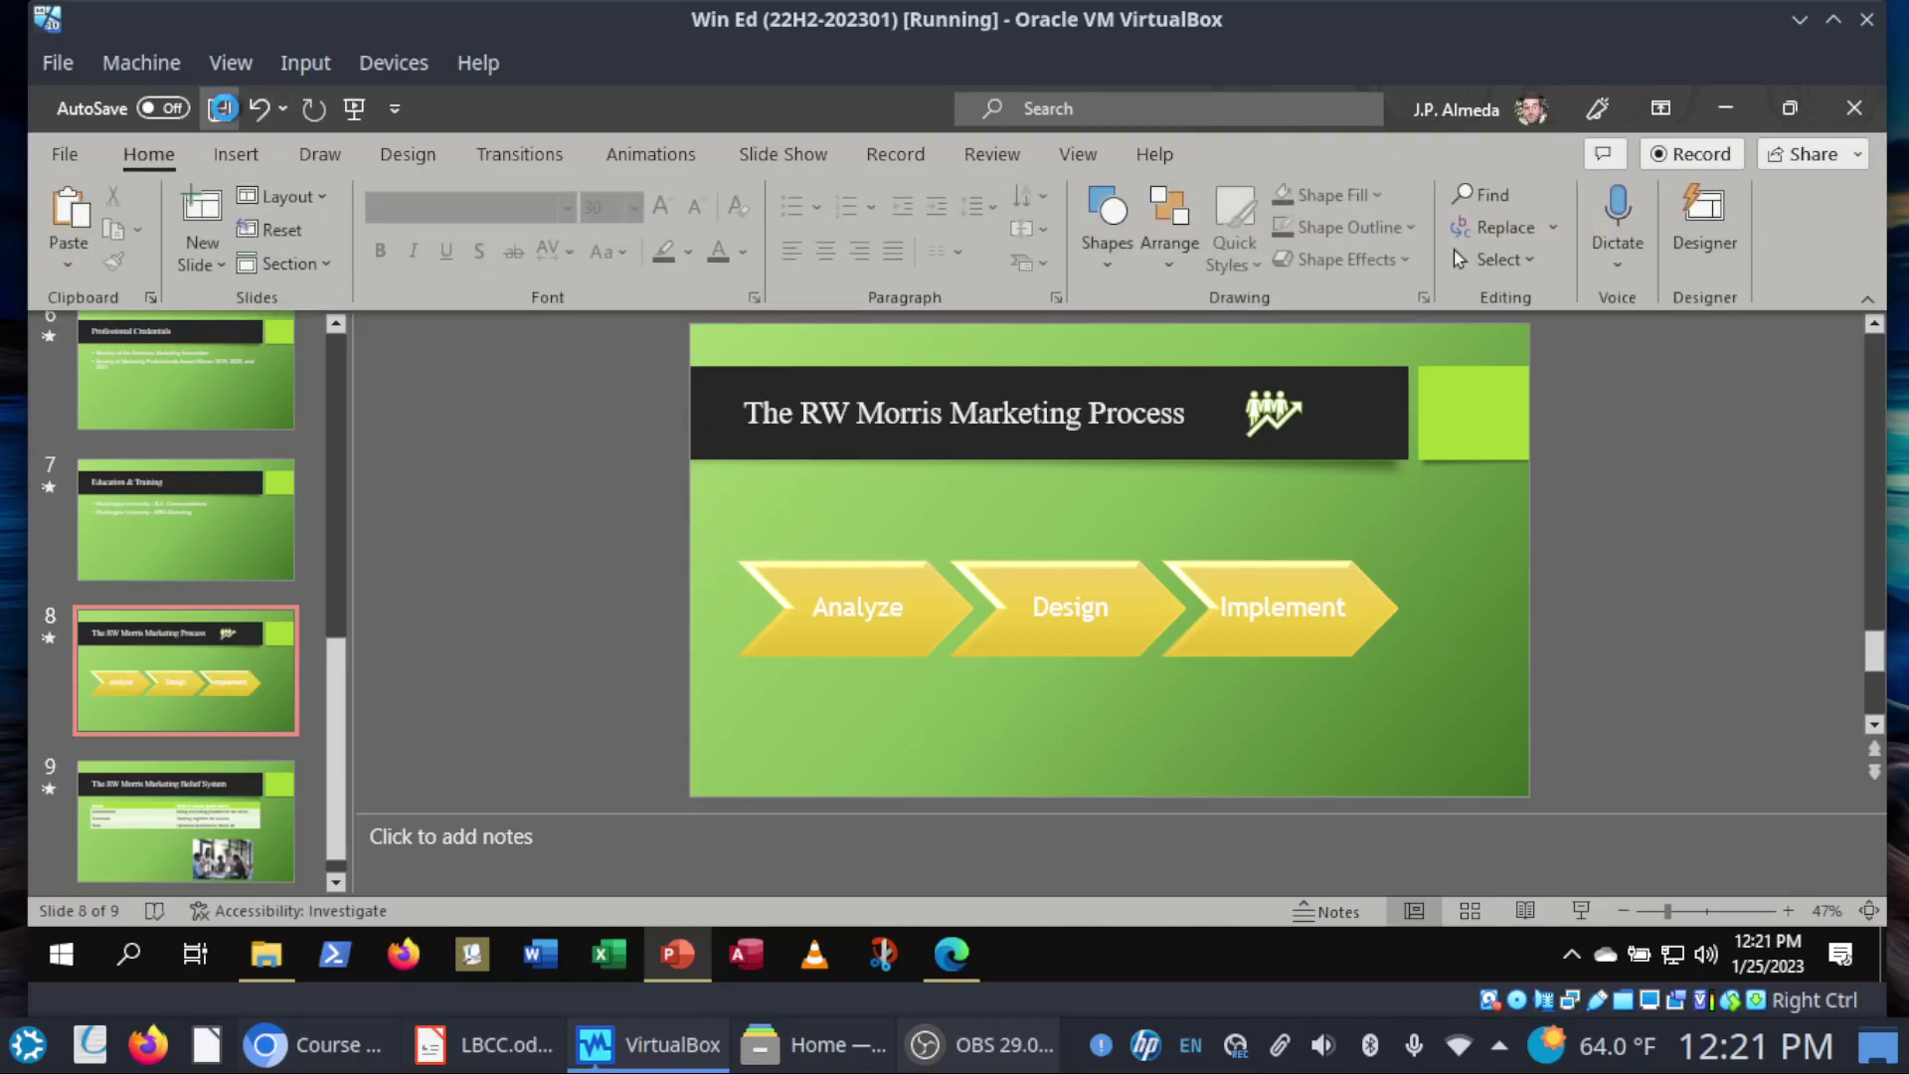
Step: Mark steps 9d and 10a complete in the SIMnet checklist
left_click(962, 969)
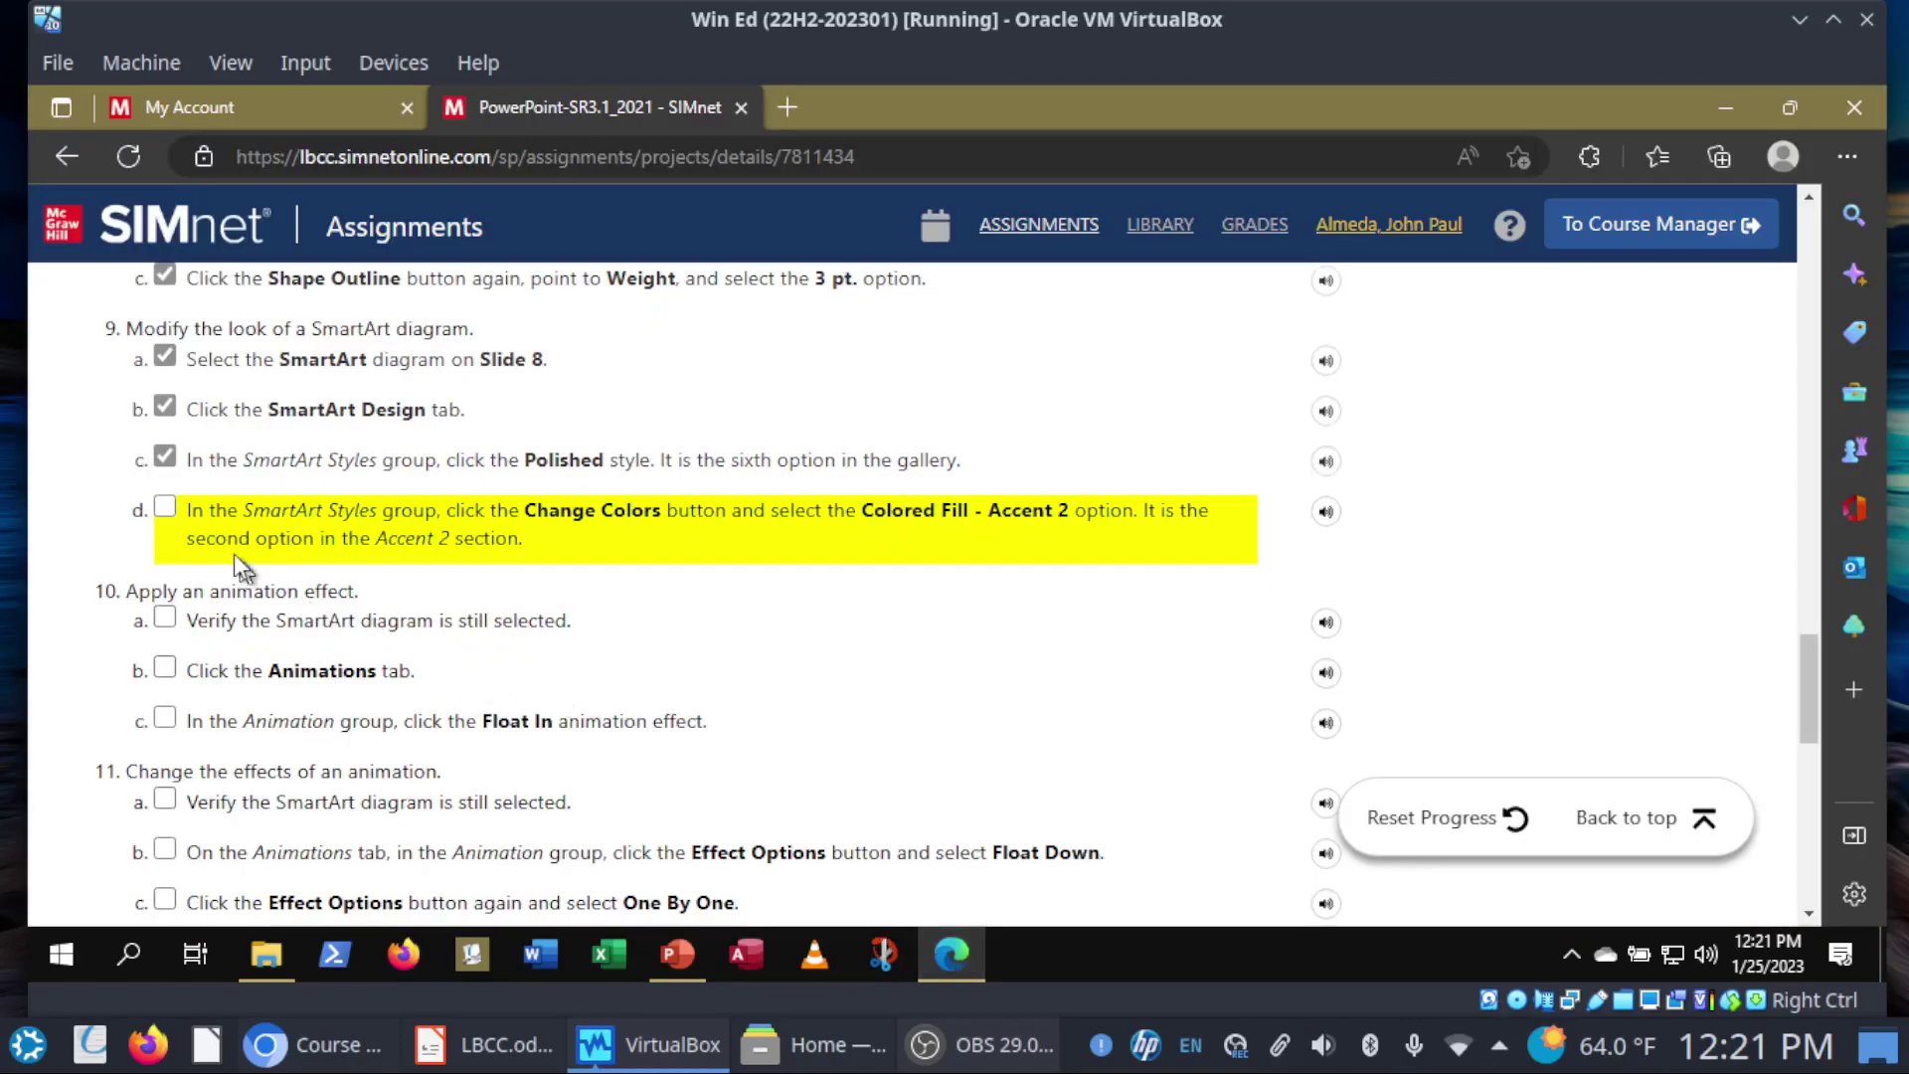
left_click(165, 510)
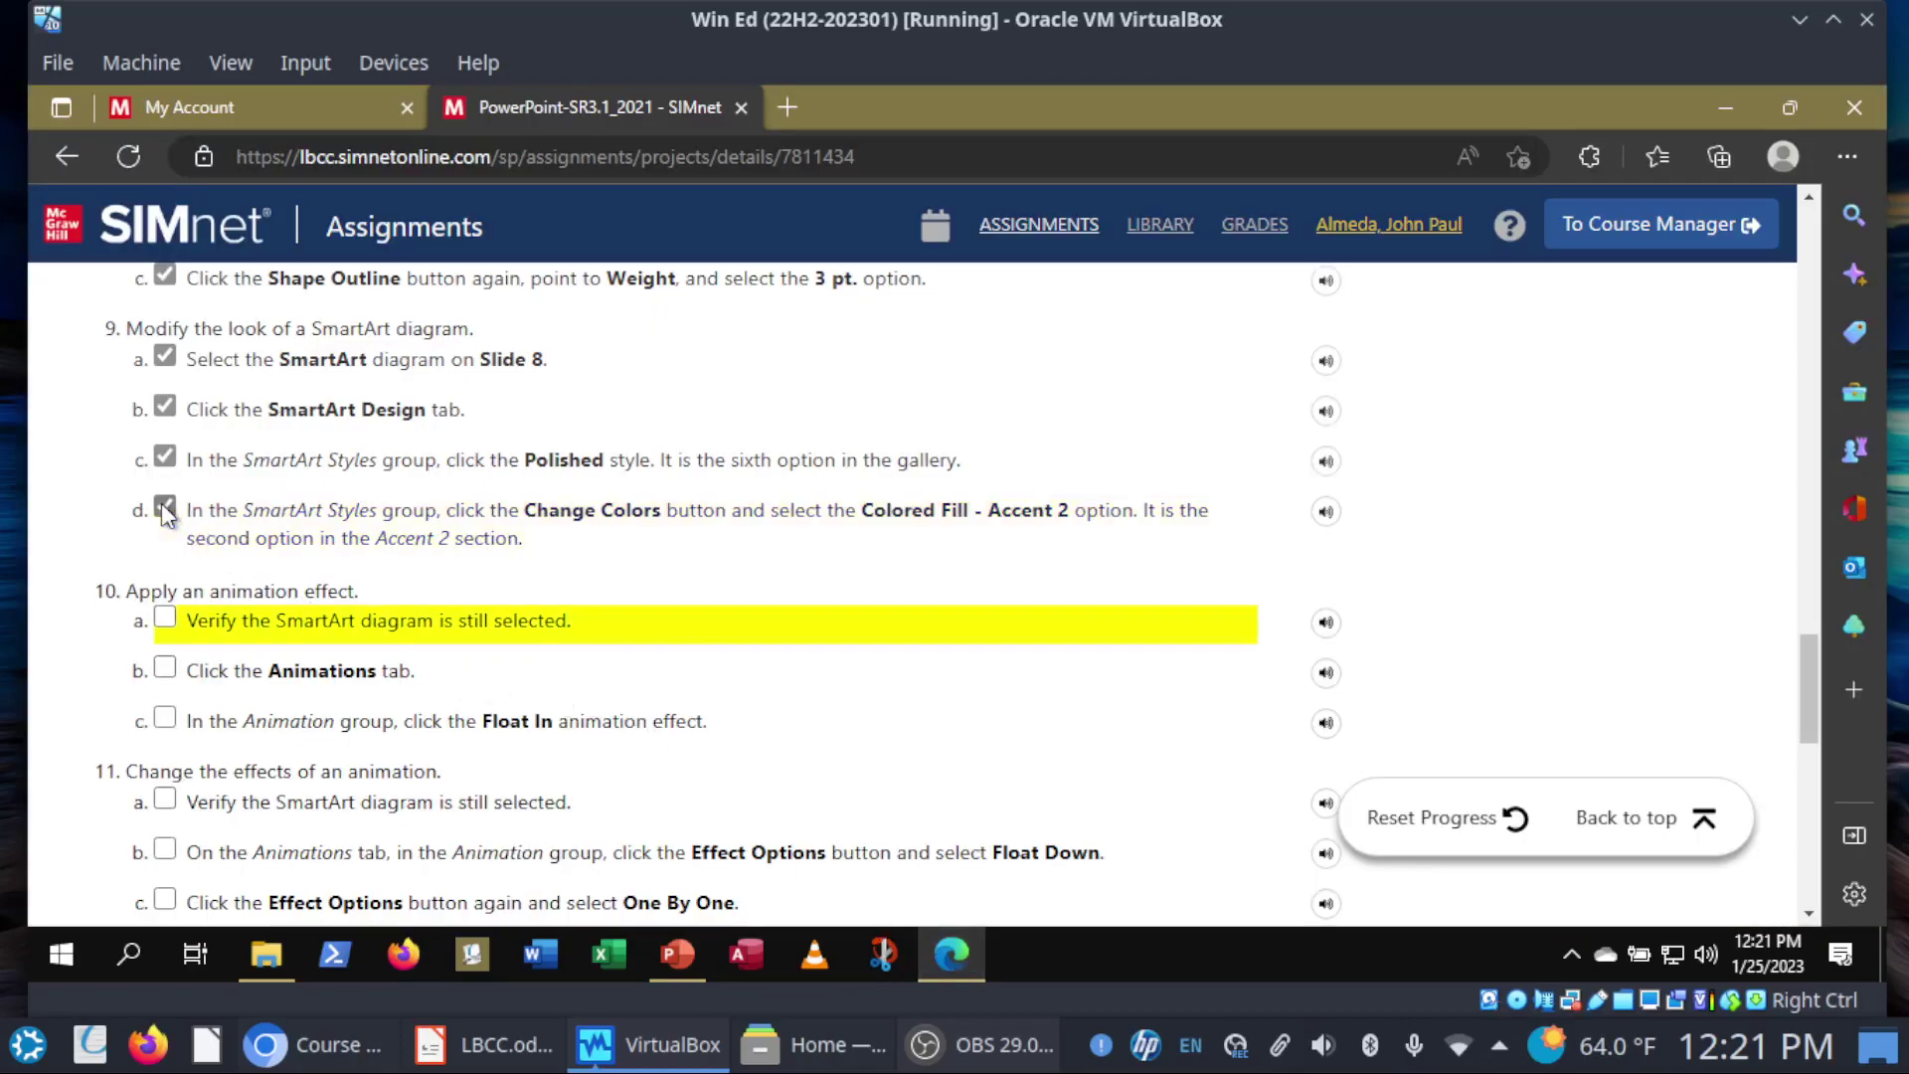
left_click(308, 625)
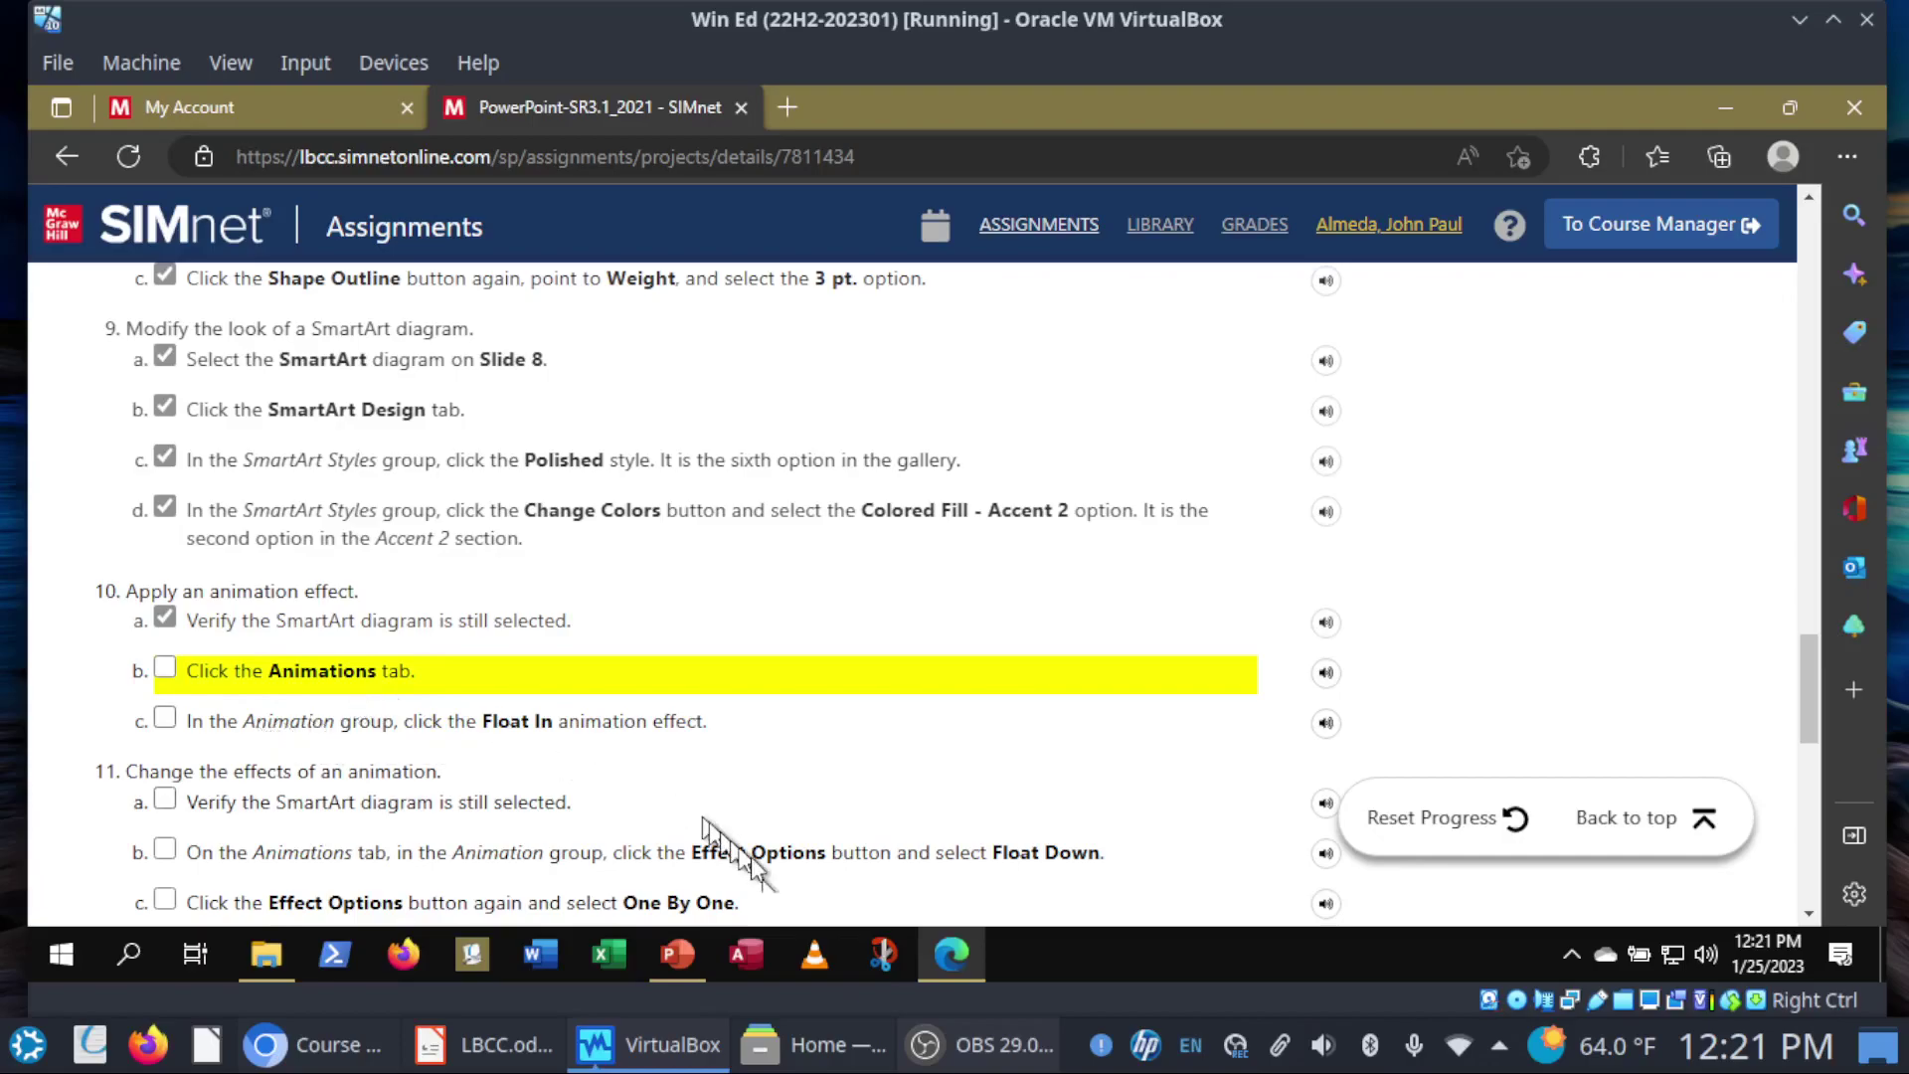
Step: Apply the Float In animation to the whole SmartArt diagram on slide 8 in PowerPoint, rechecking the instruction in SIMnet
left_click(668, 957)
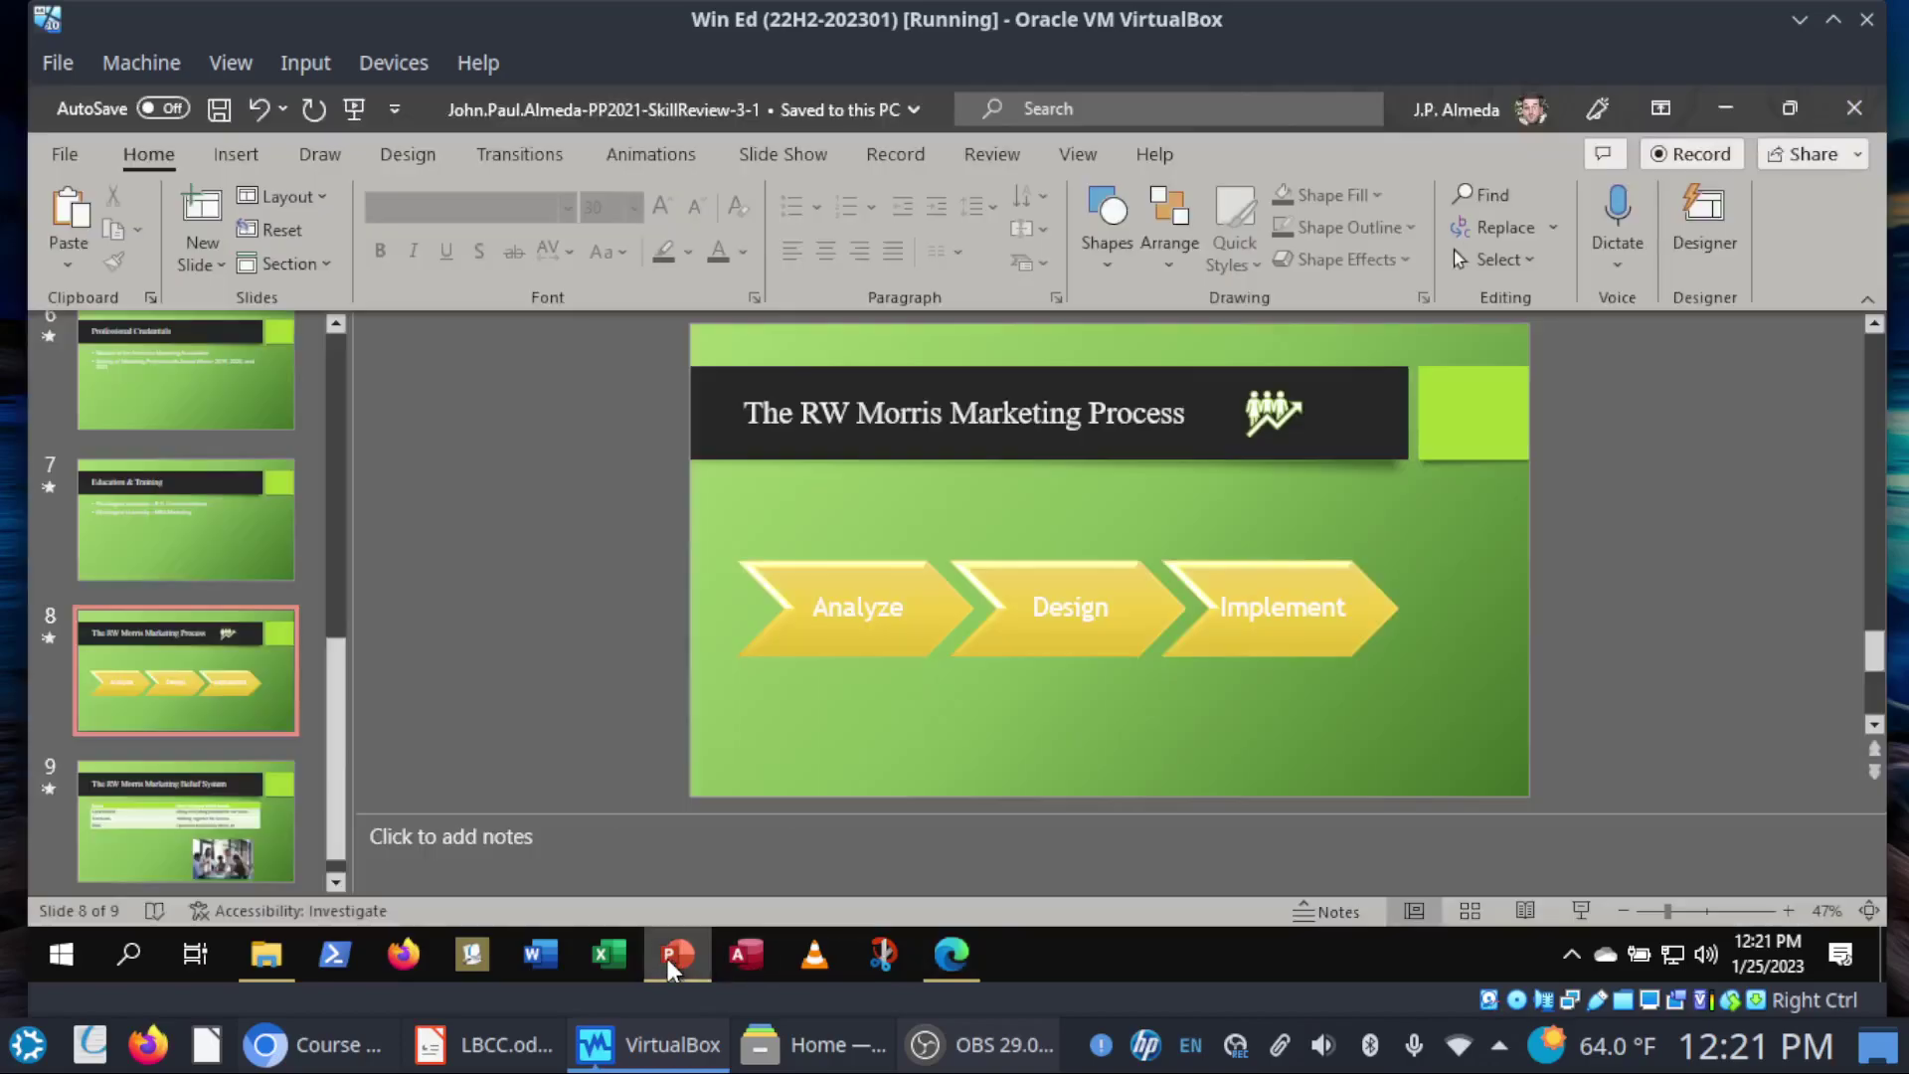
left_click(874, 610)
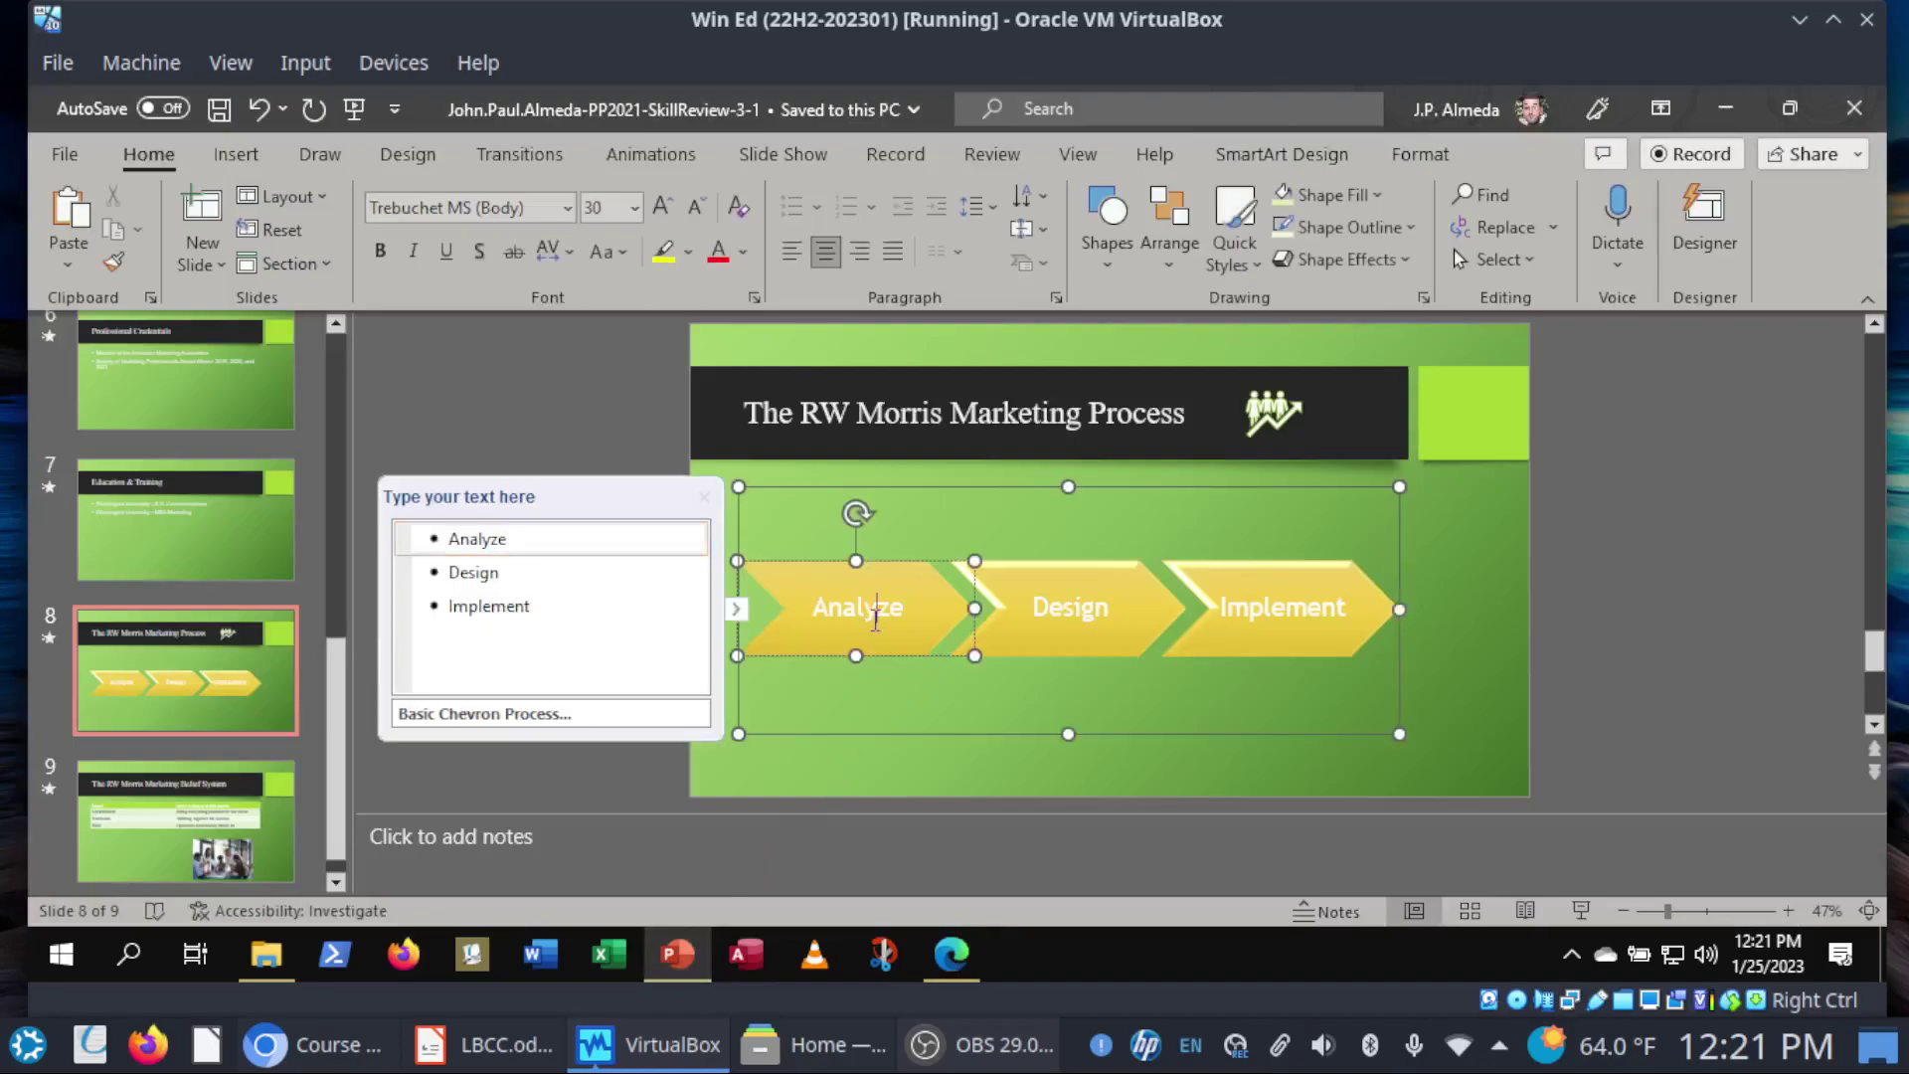
left_click(955, 512)
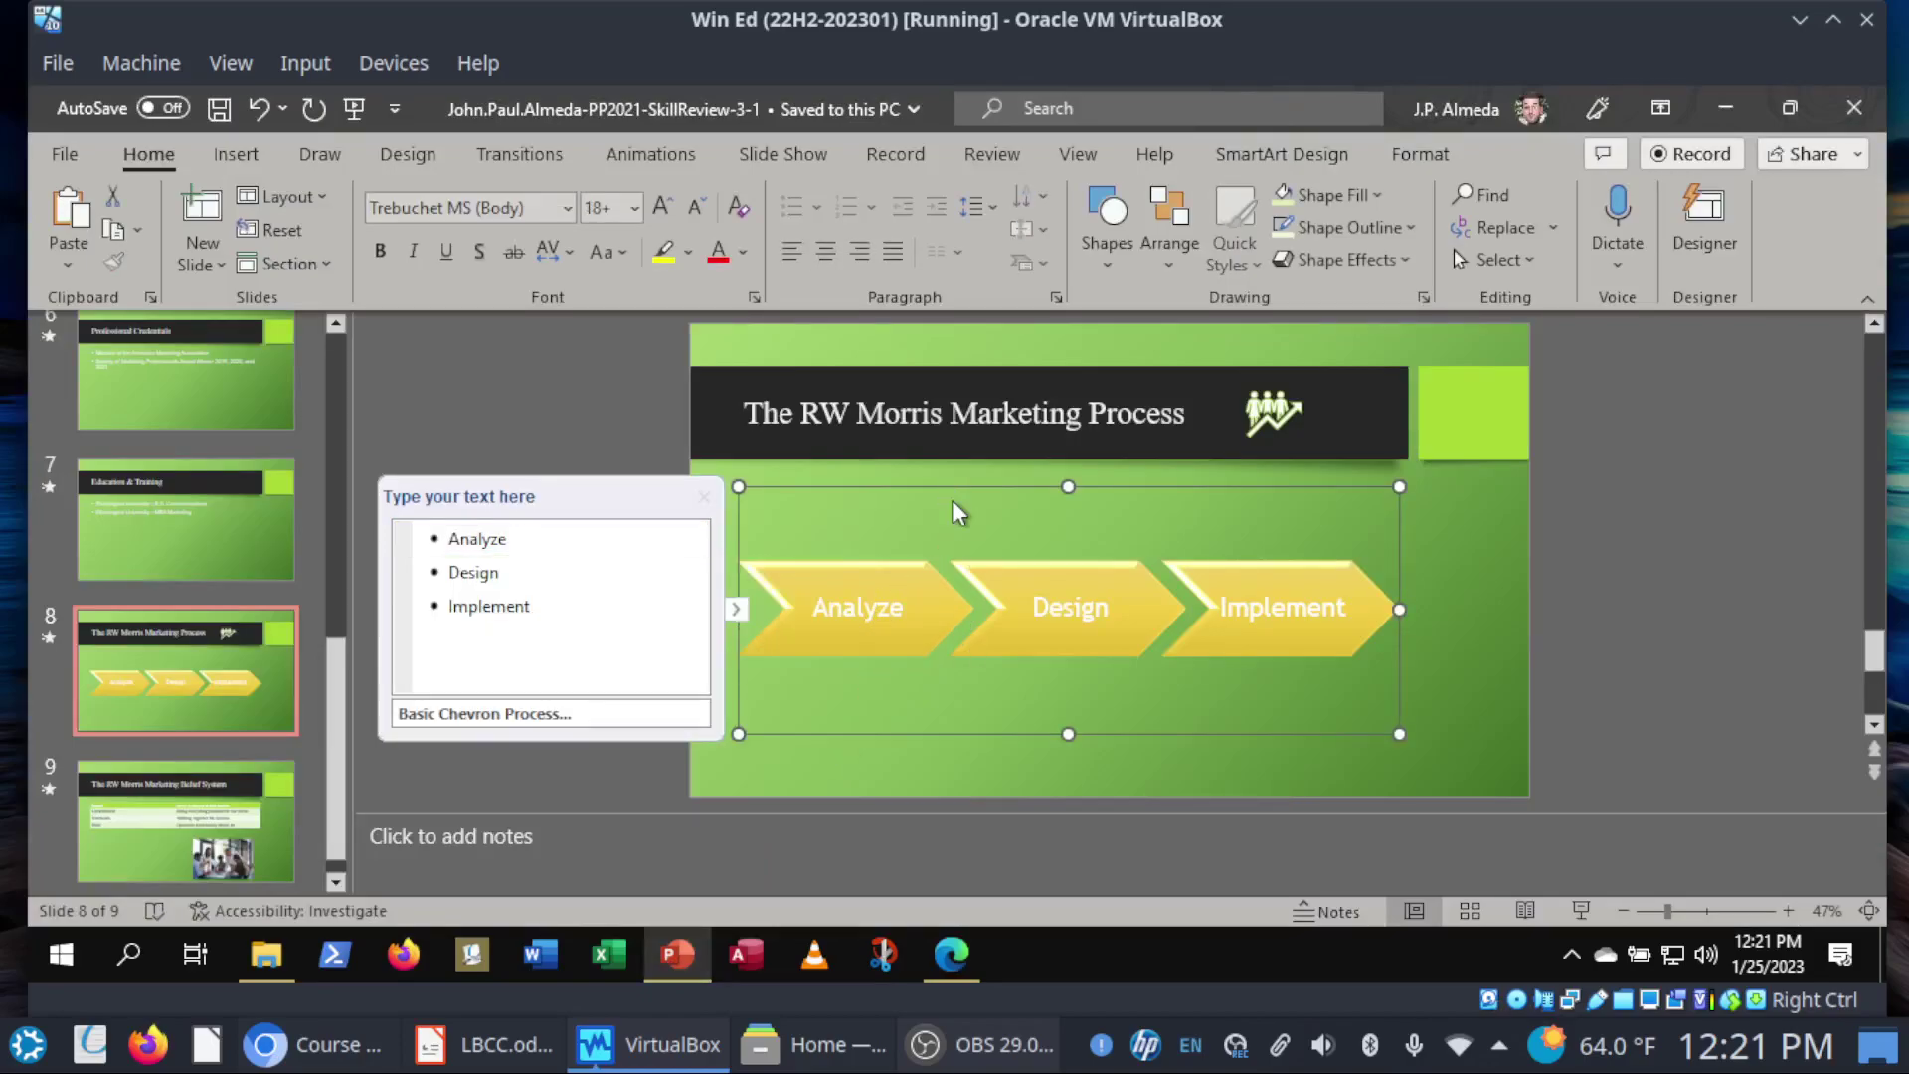
left_click(664, 157)
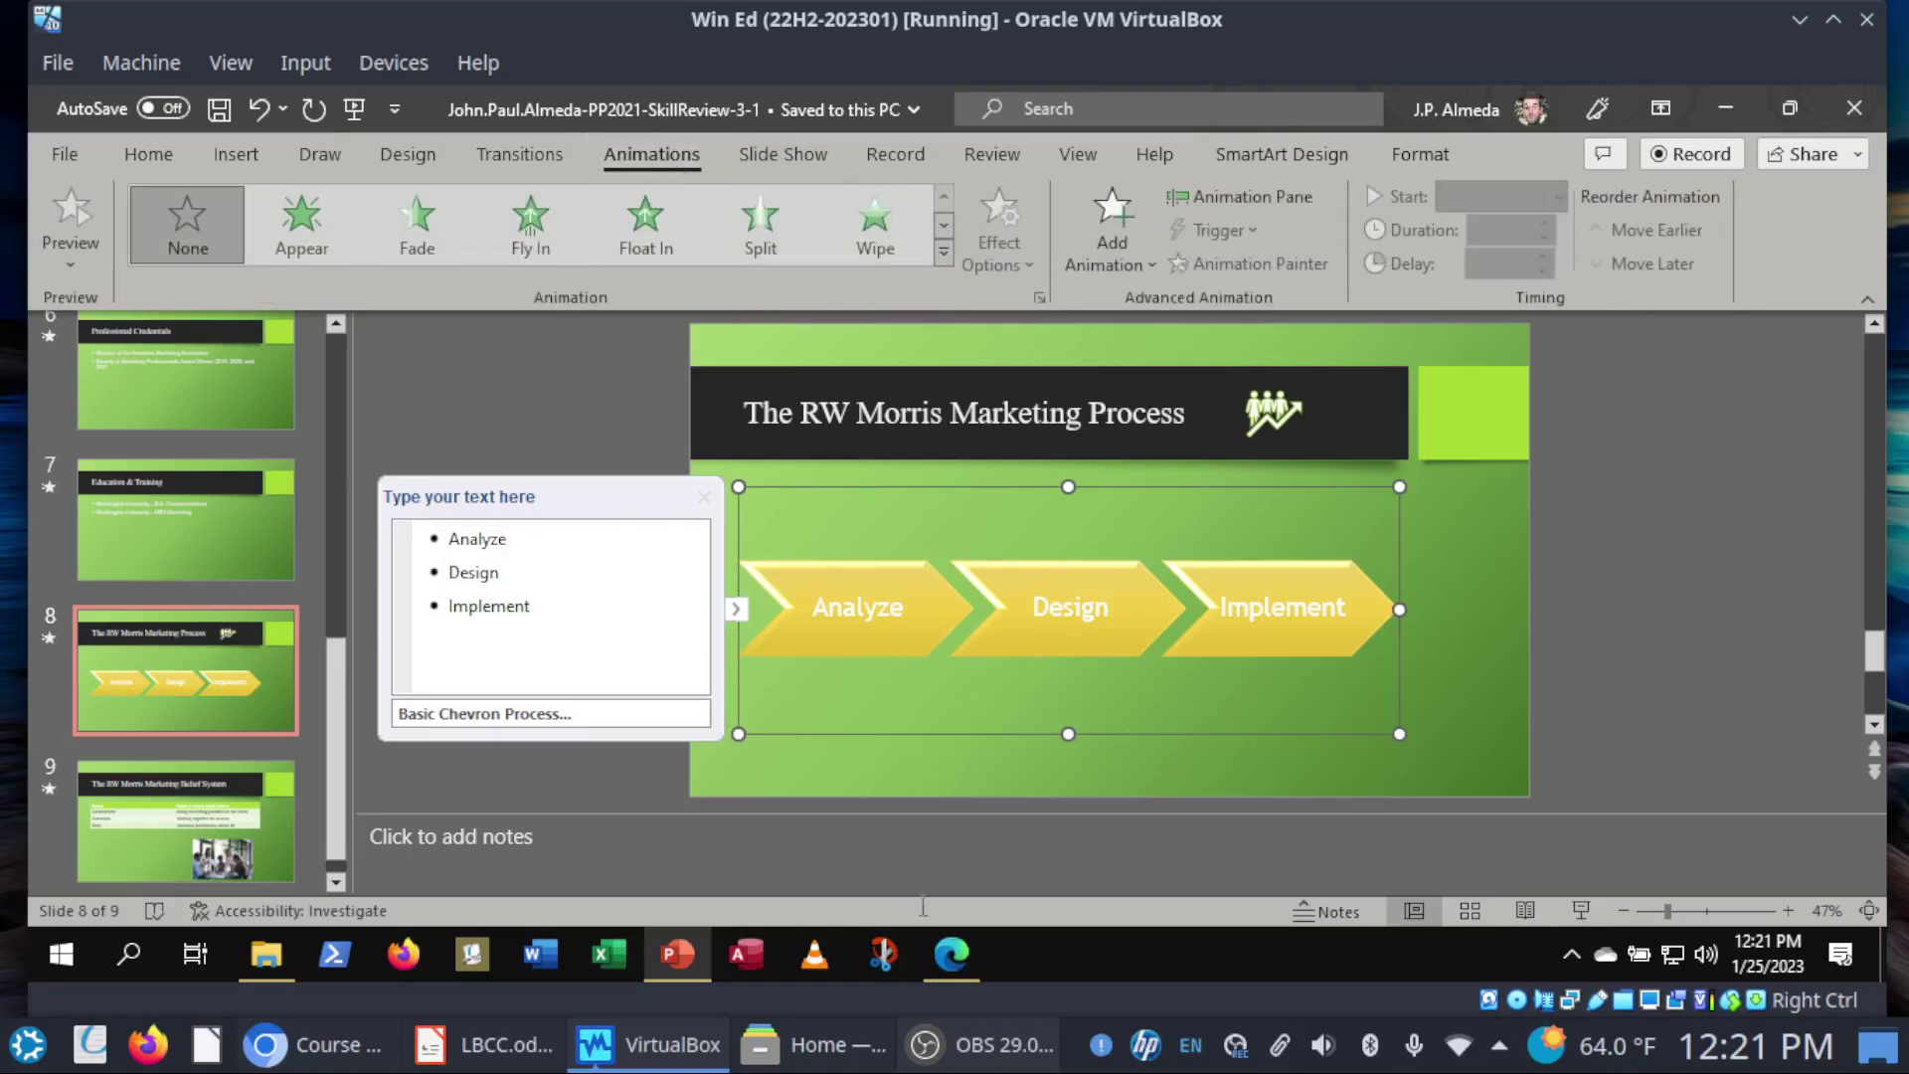
left_click(957, 954)
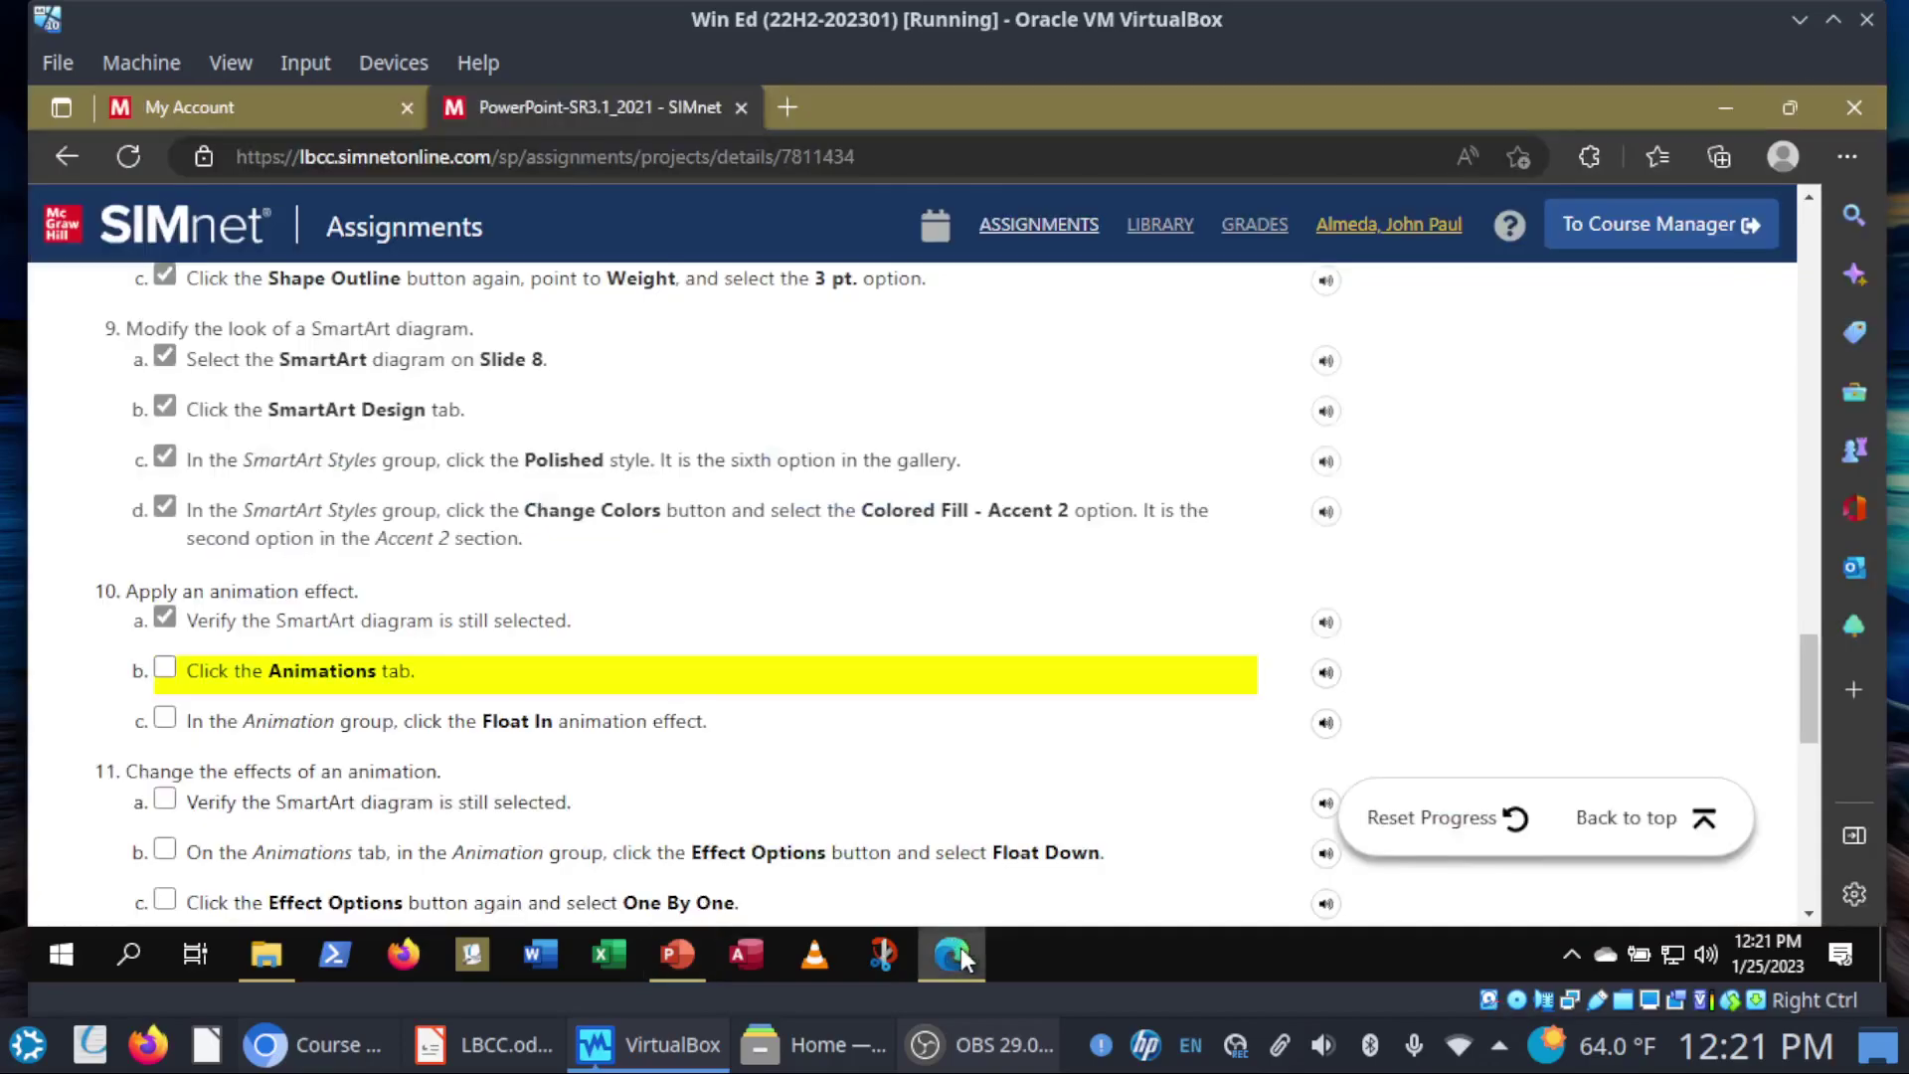
left_click(956, 955)
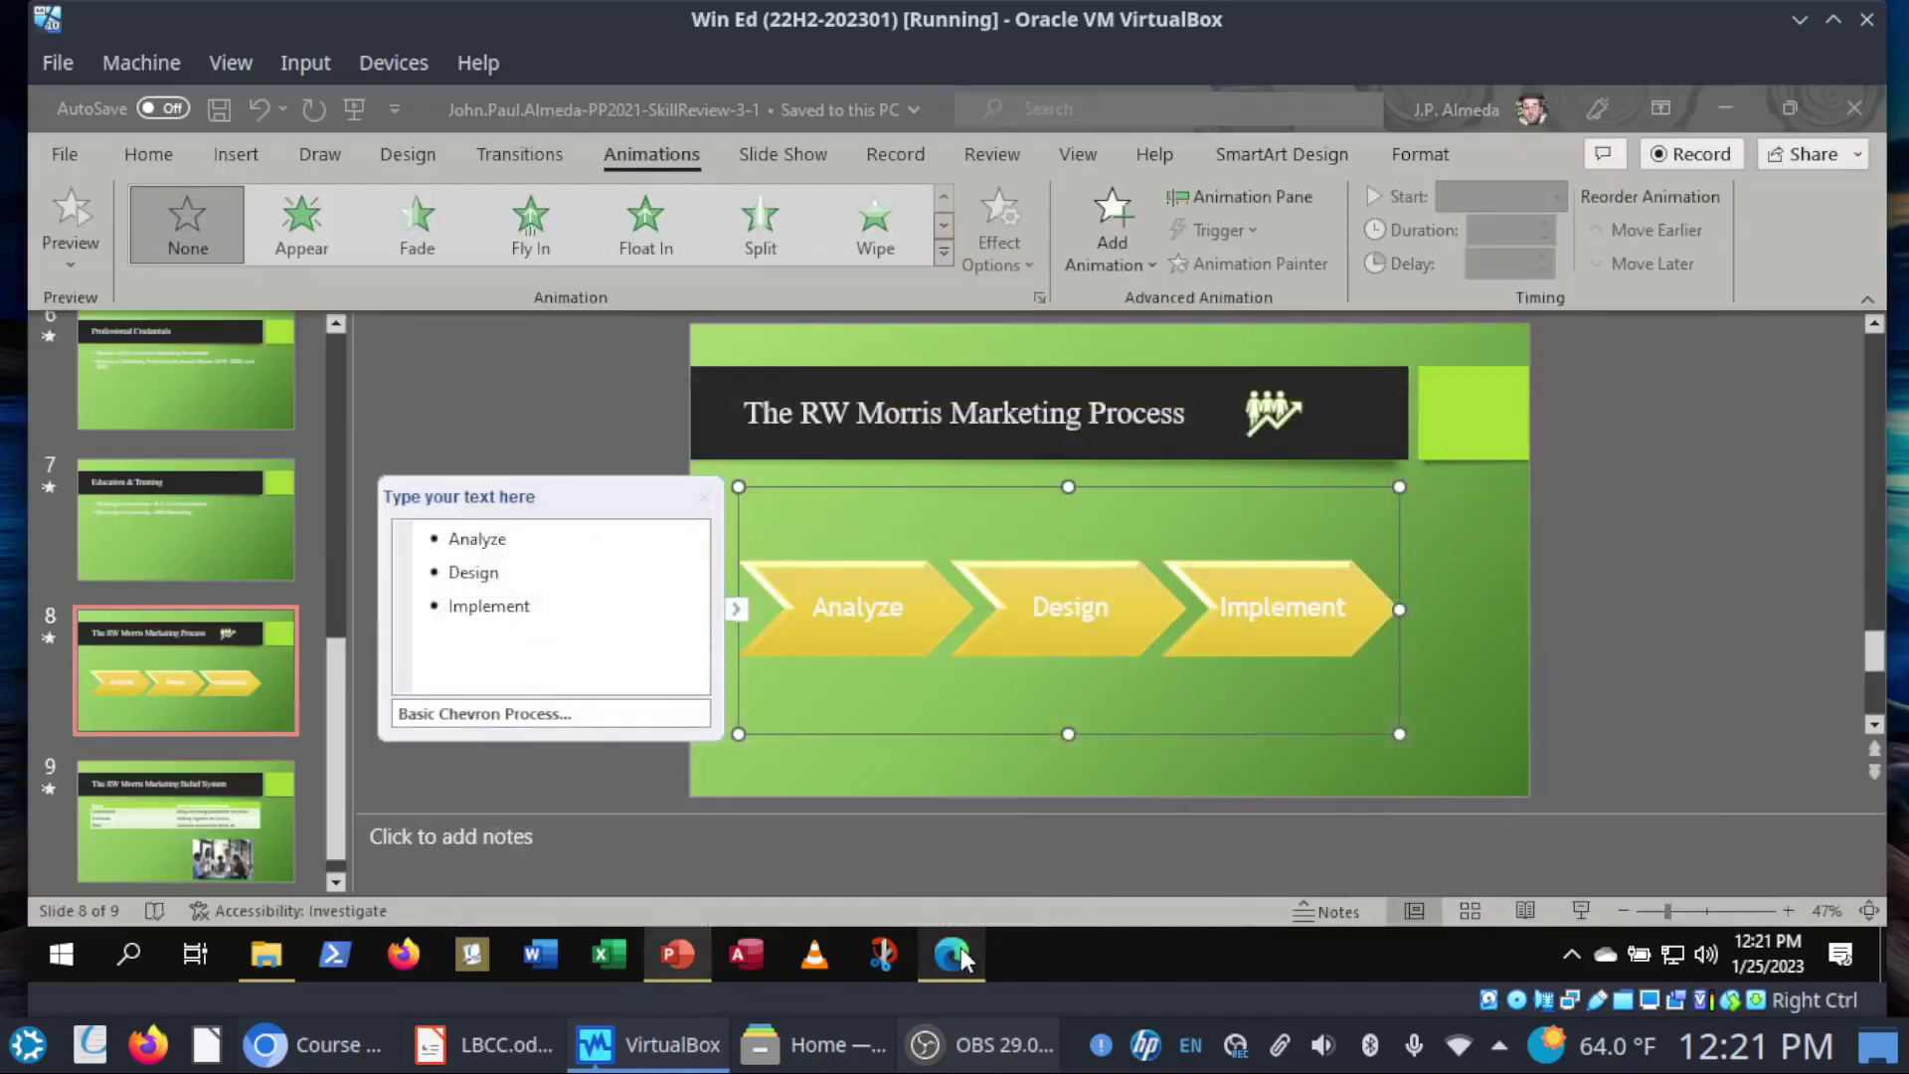
left_click(655, 249)
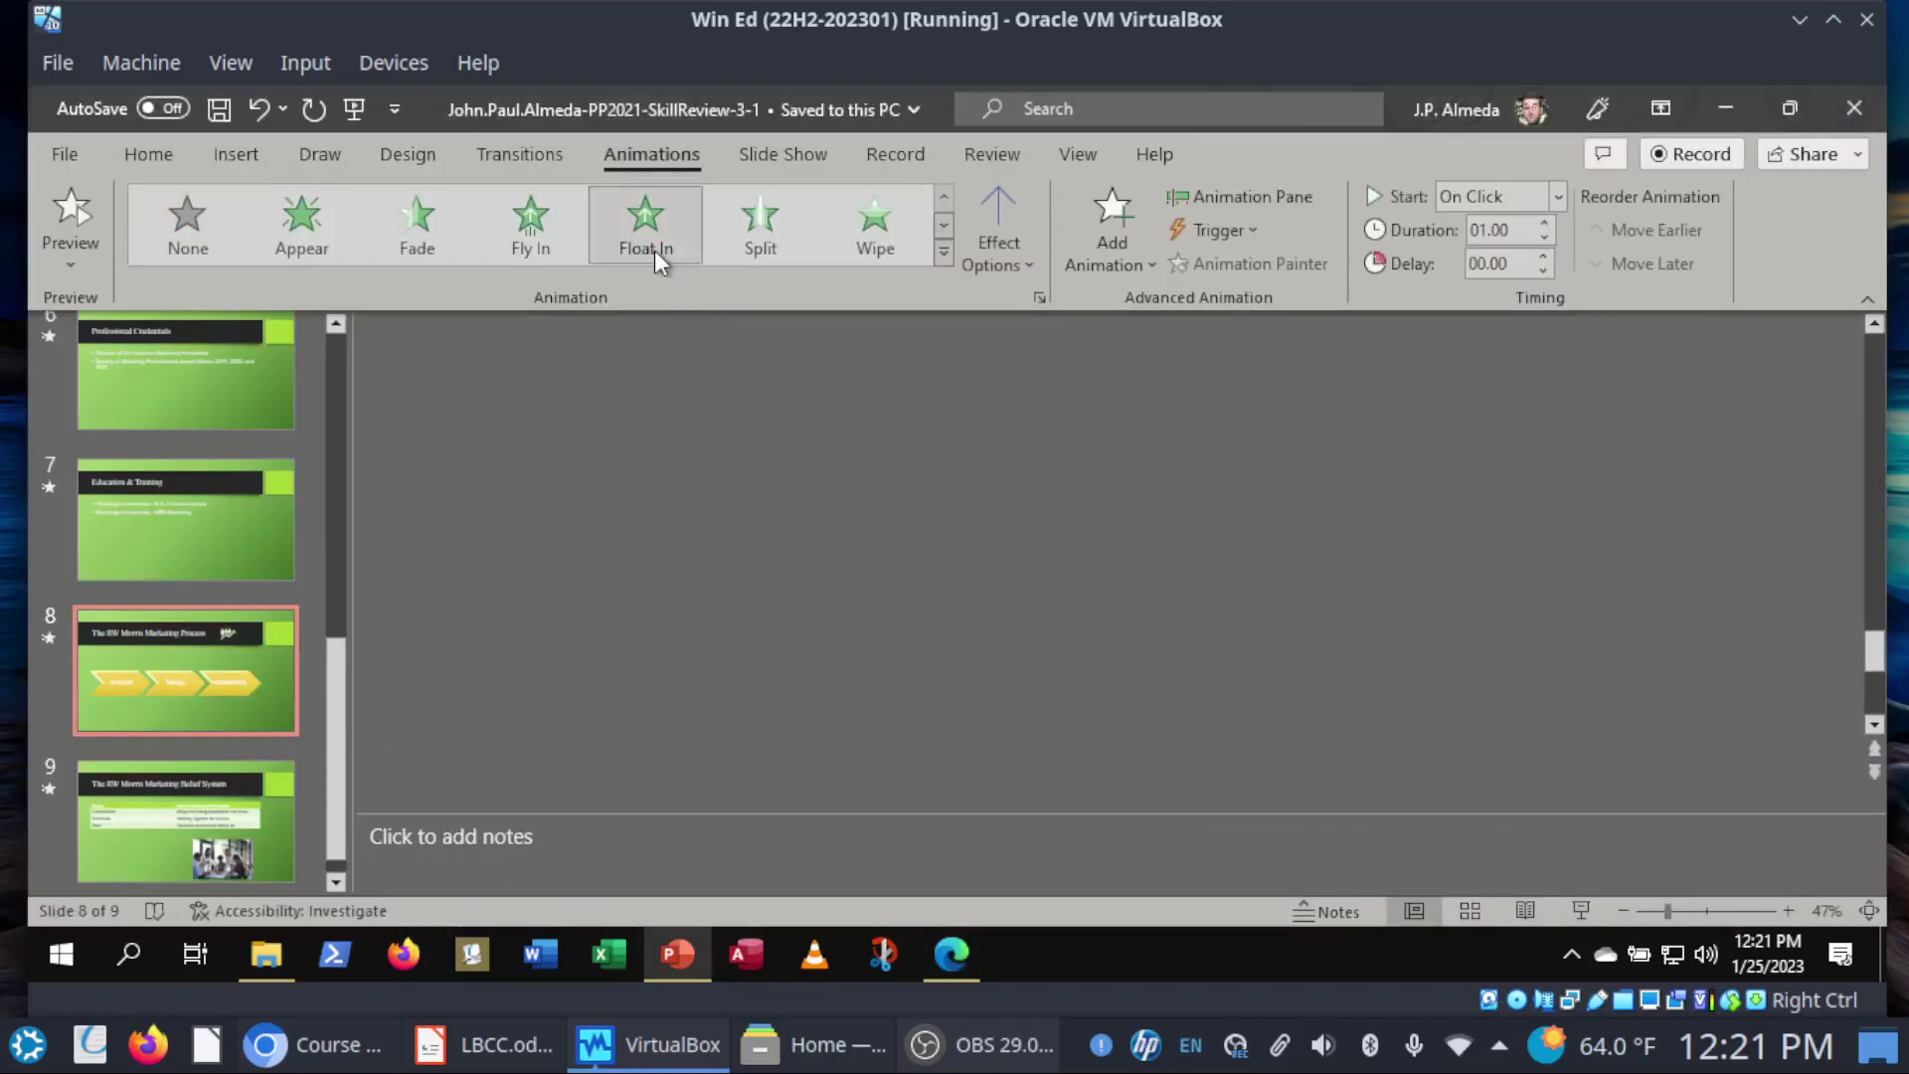
left_click(1023, 267)
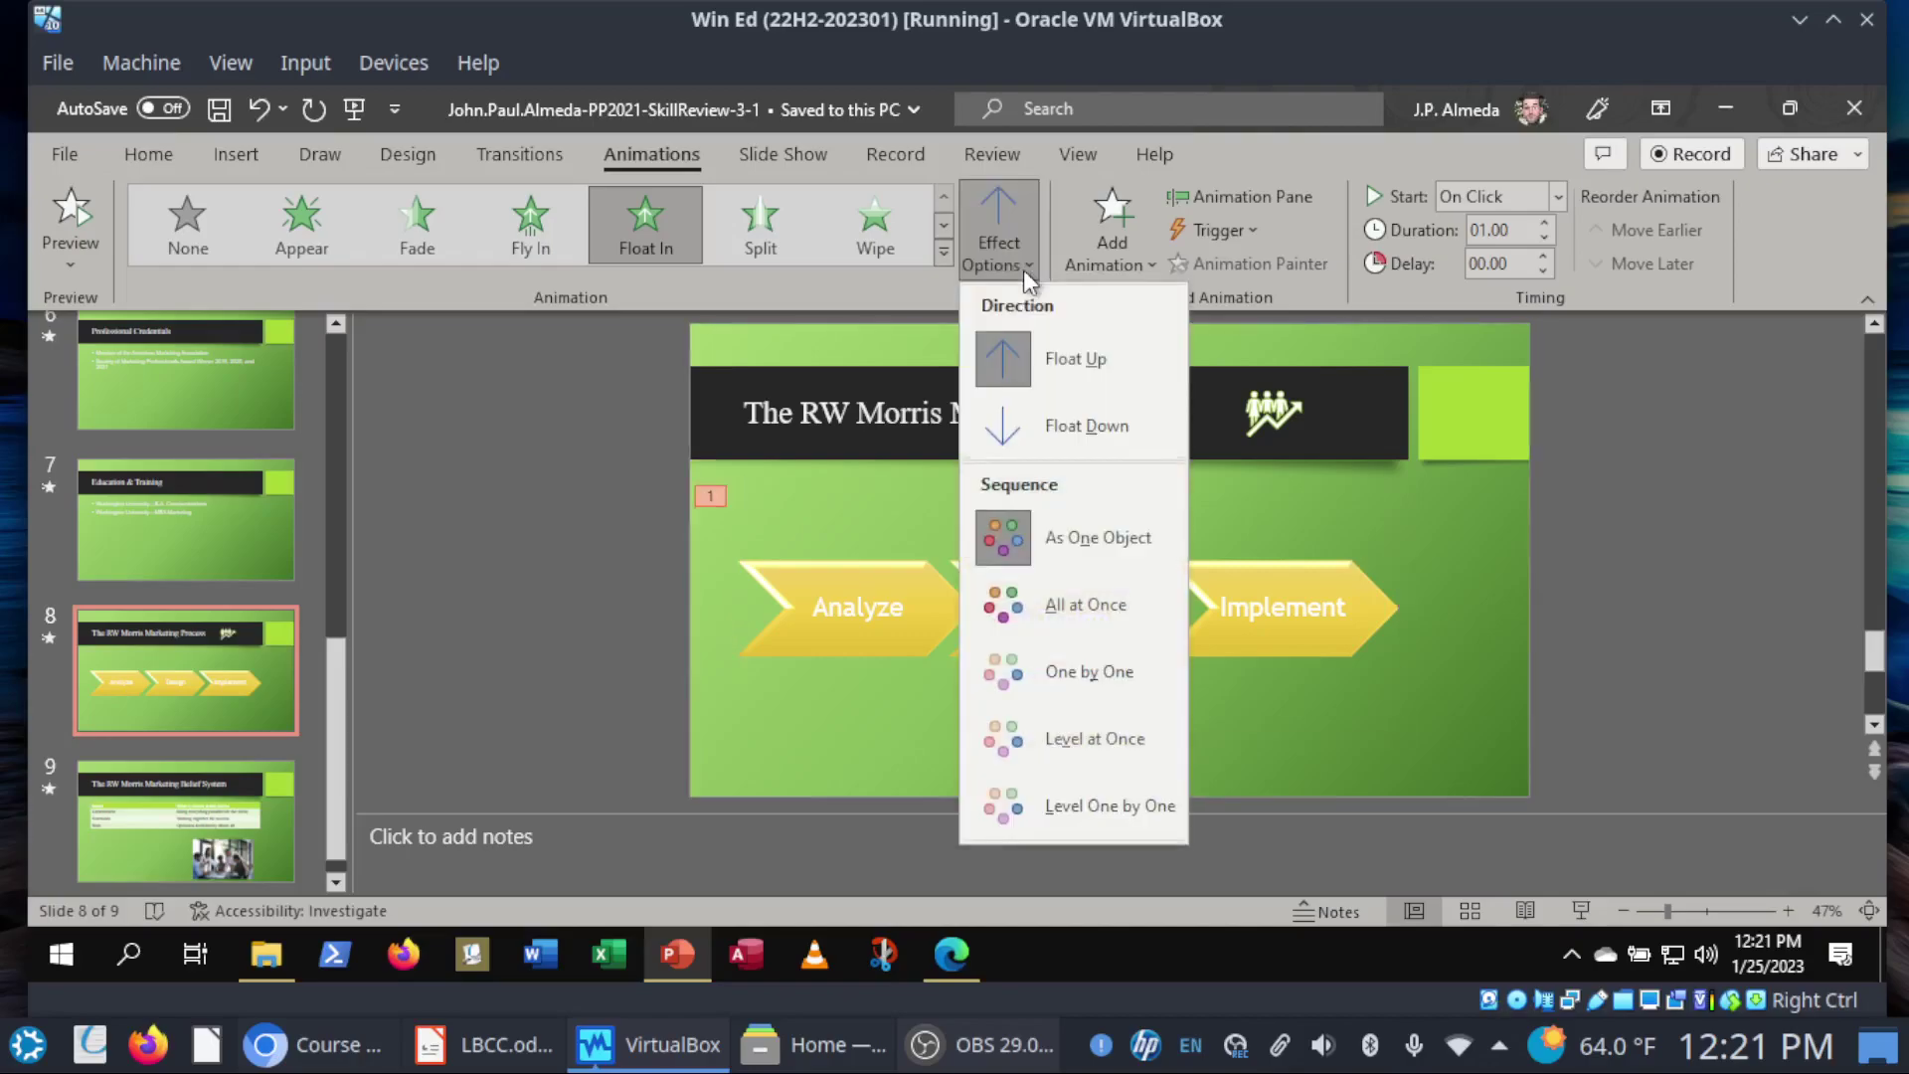
left_click(1023, 270)
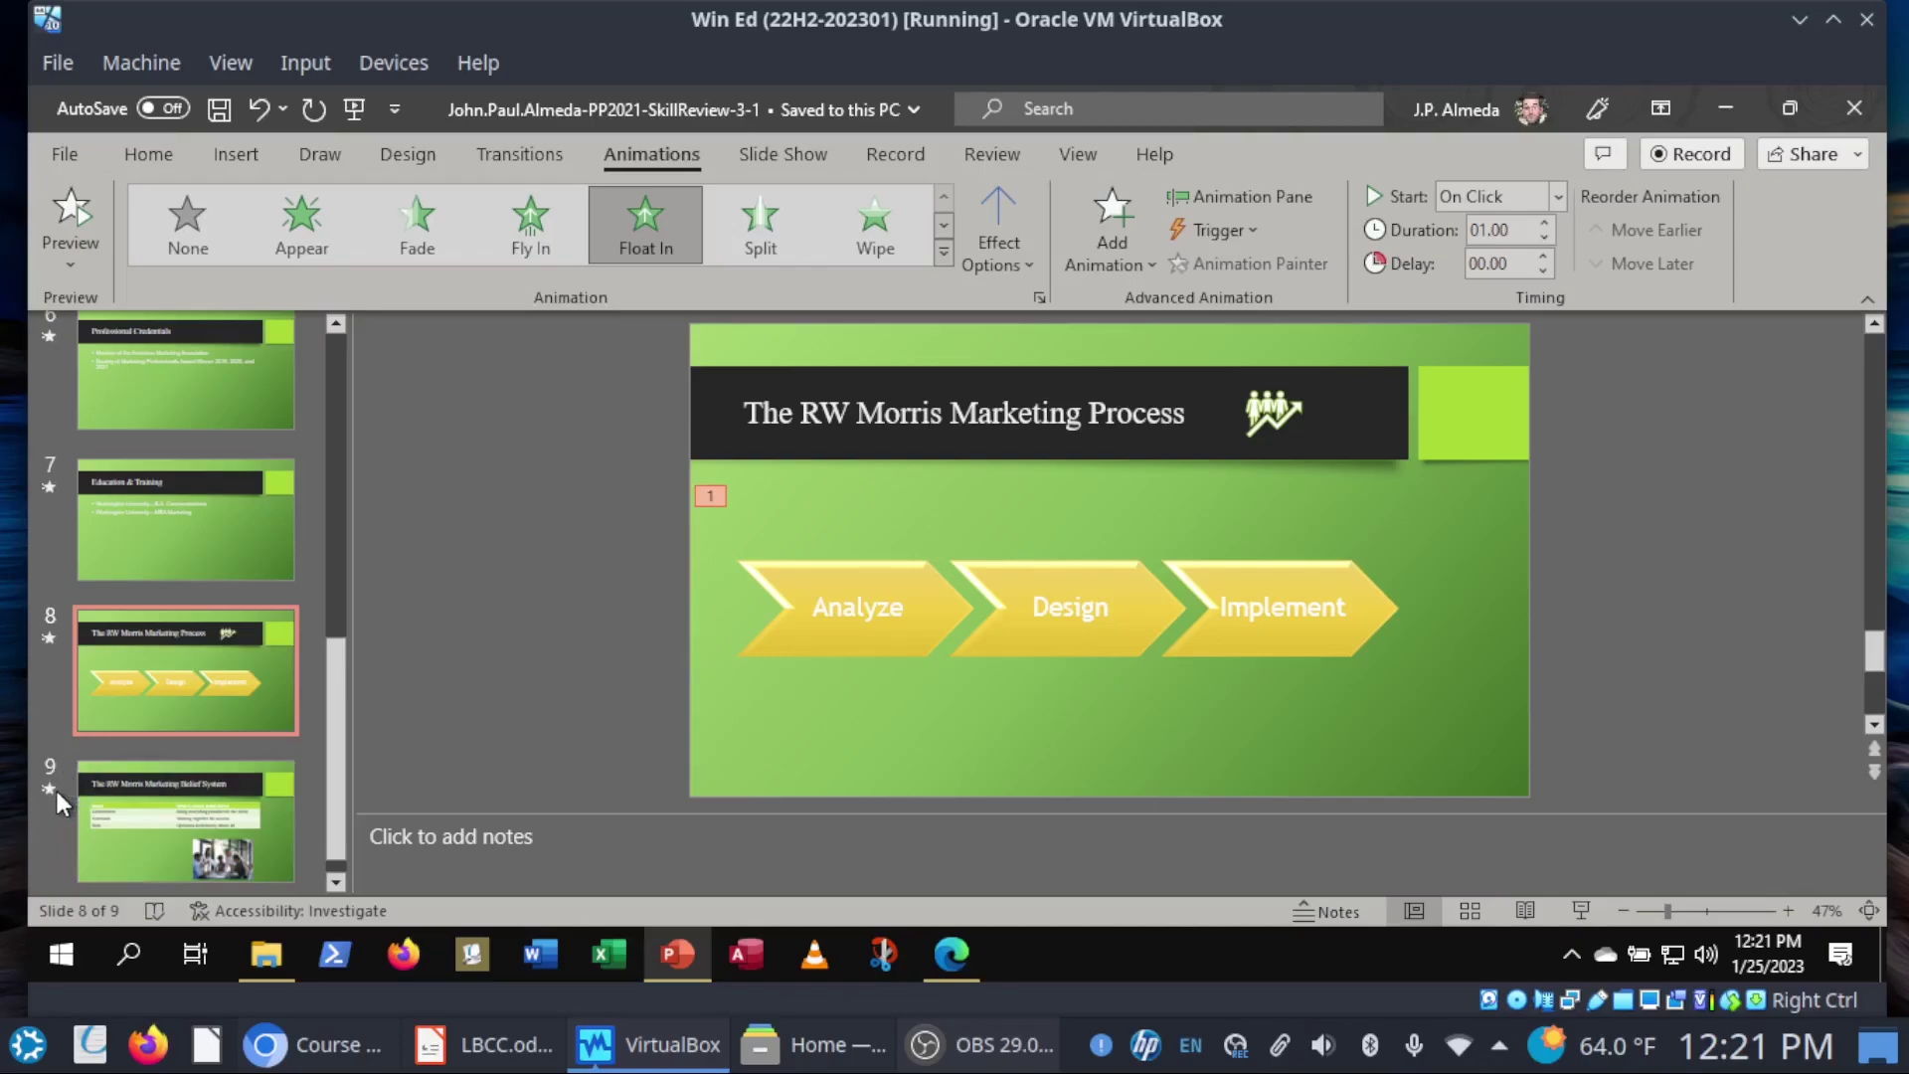
Step: Mark steps 10b, 10c and 11a complete in the SIMnet checklist
left_click(954, 977)
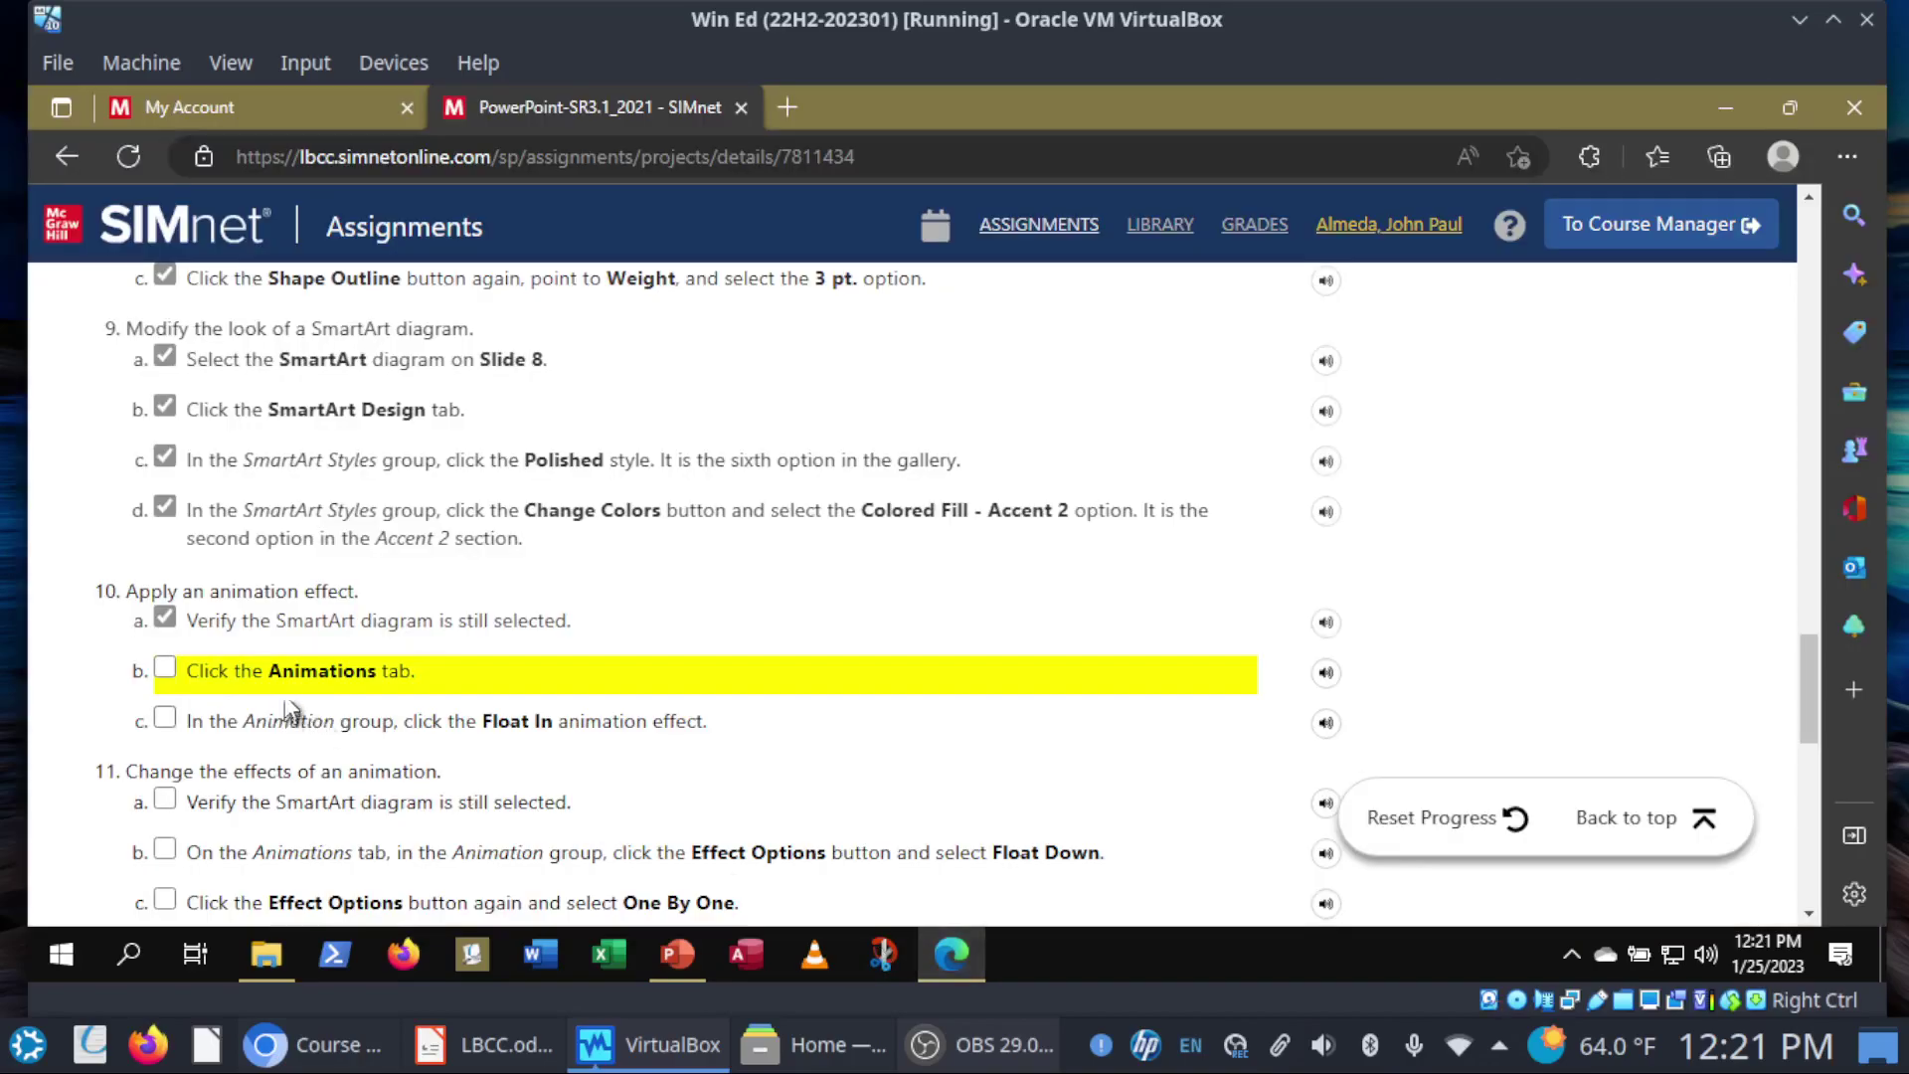
left_click(279, 680)
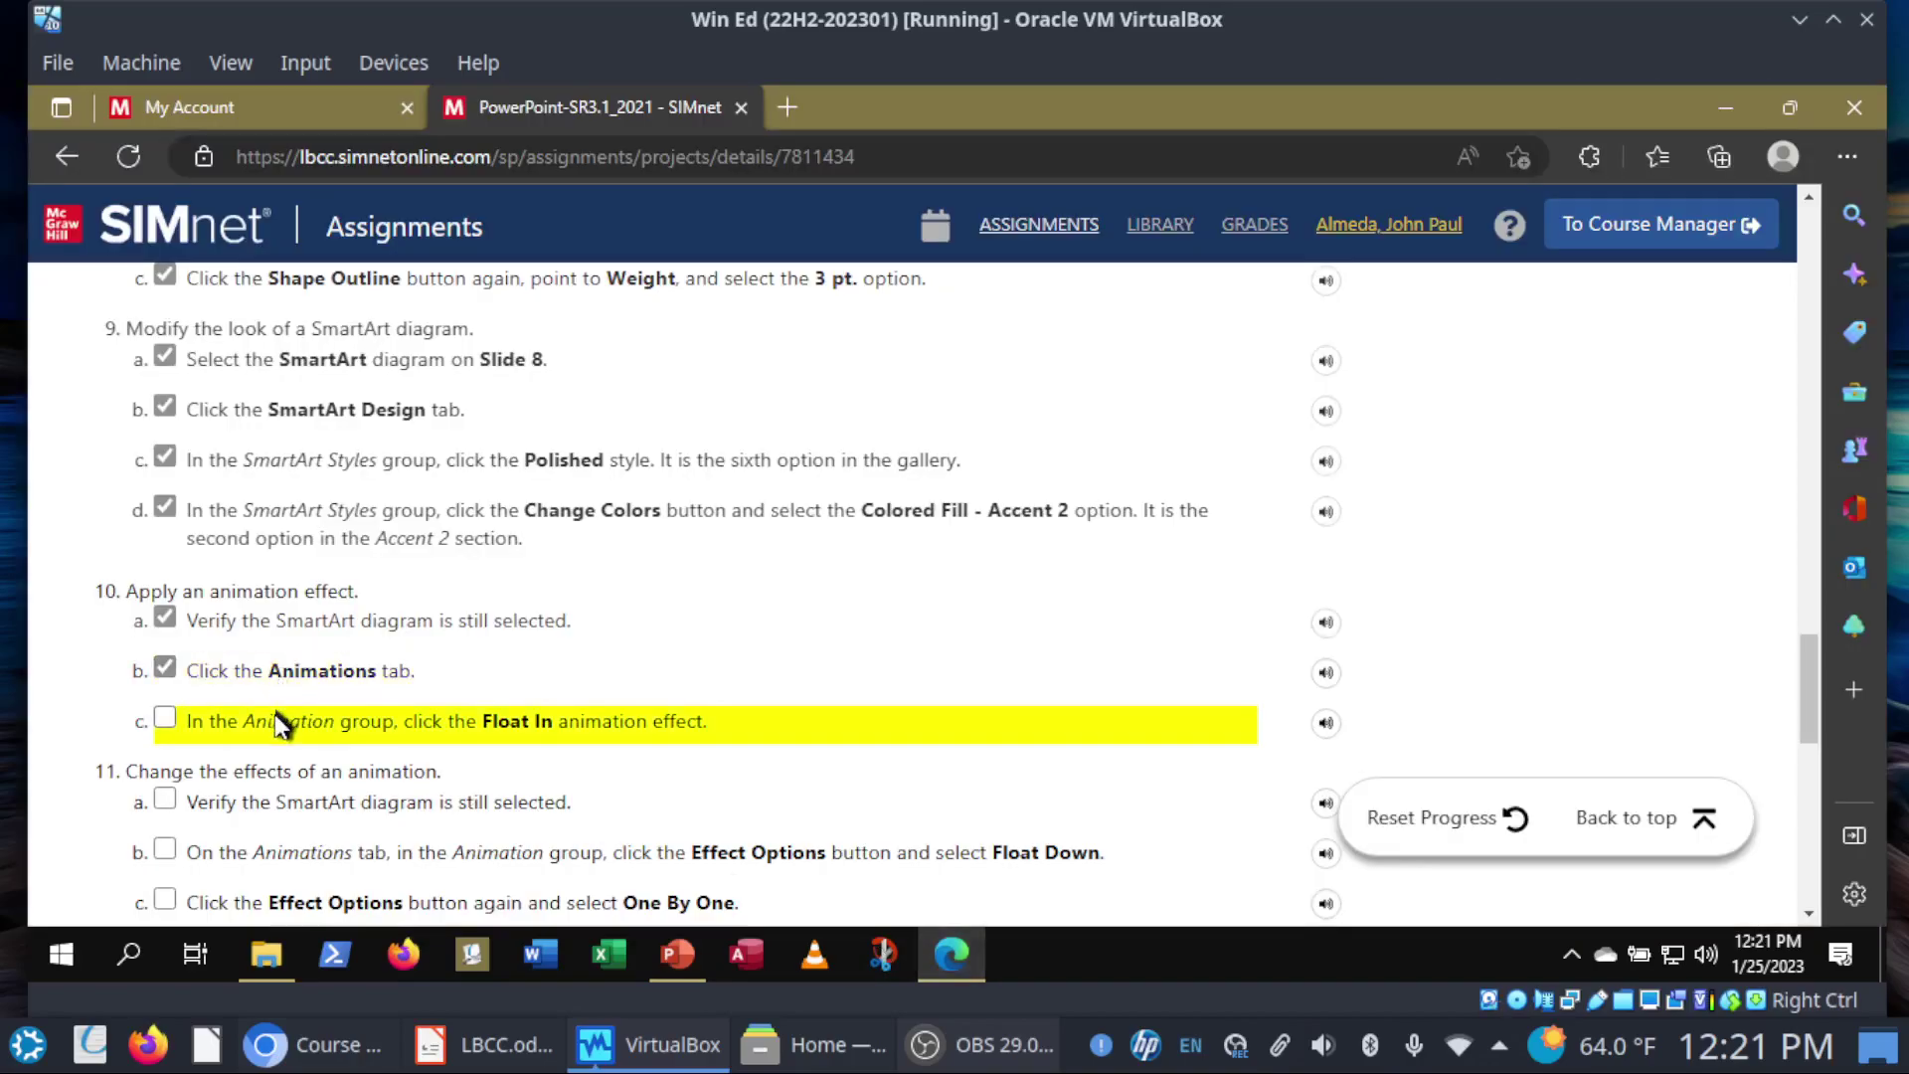
left_click(274, 714)
scroll(562, 684, "down", 1)
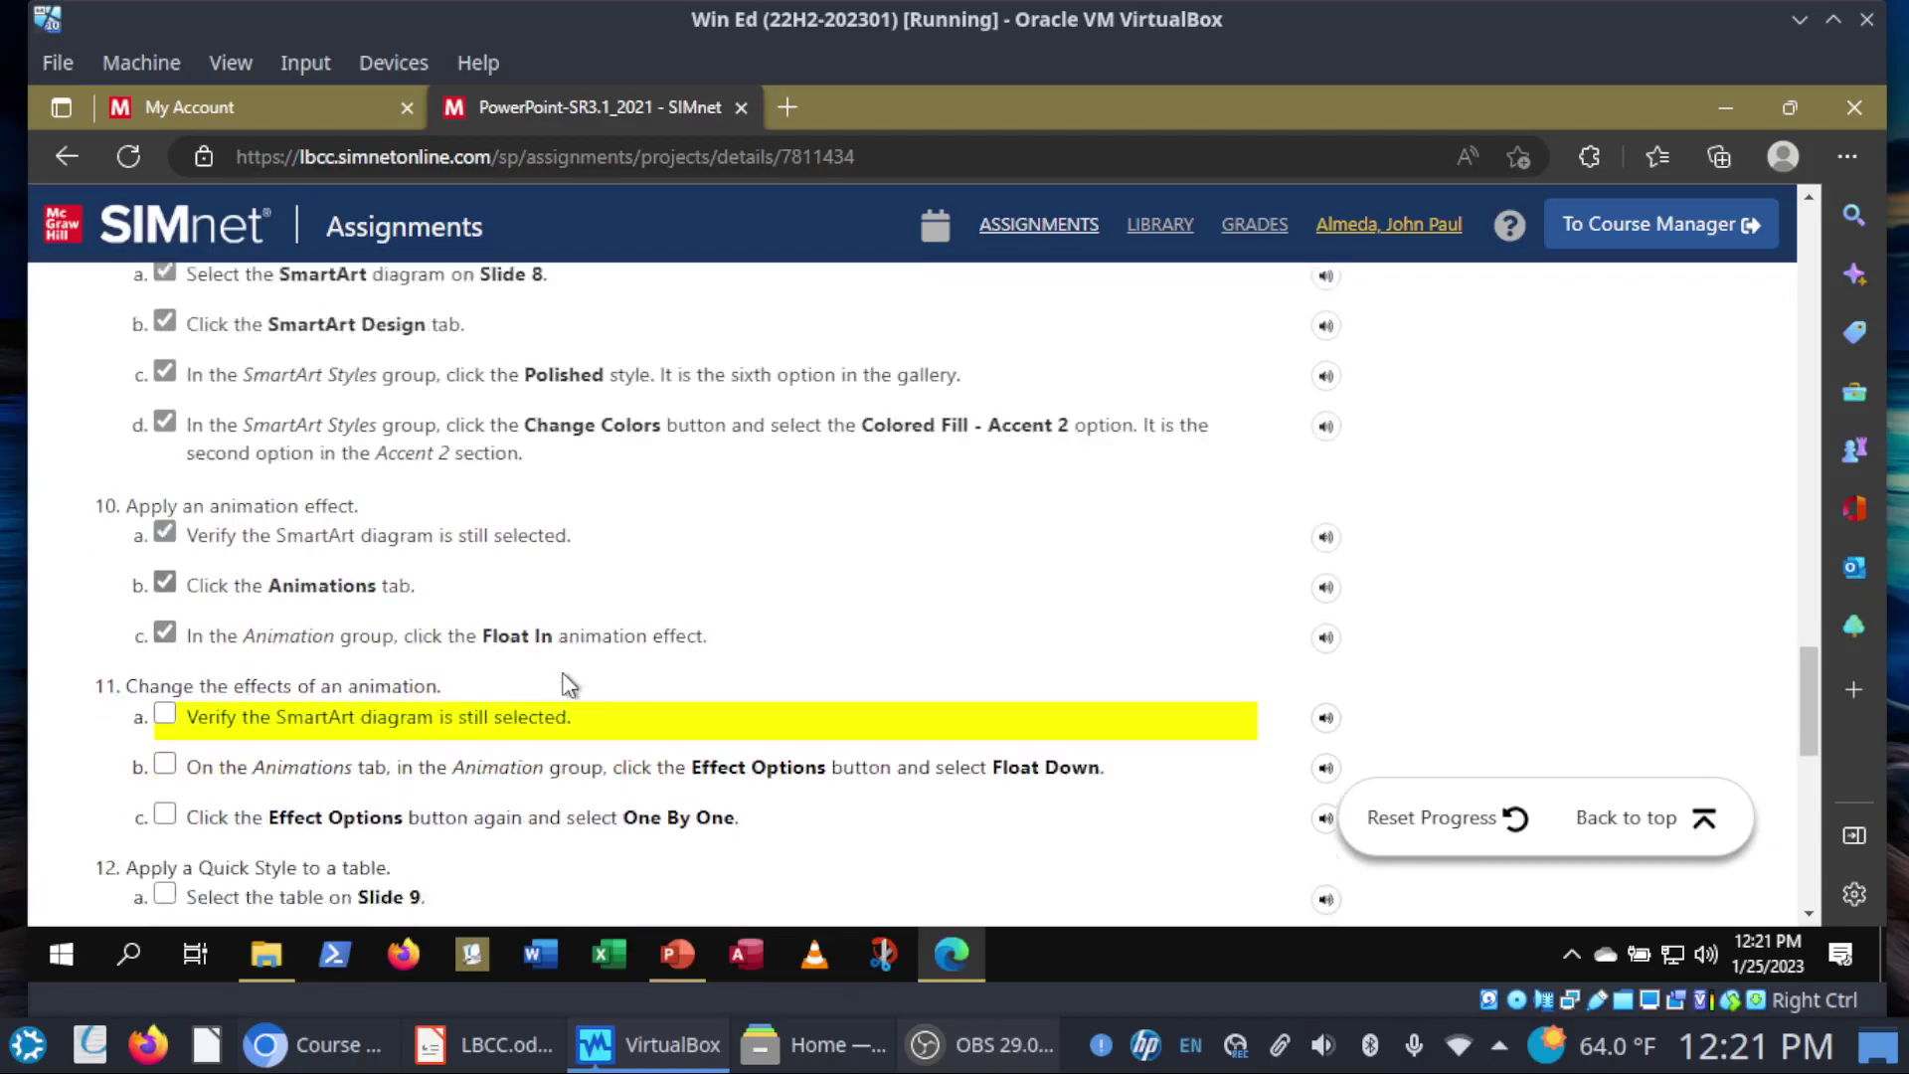
scroll(562, 684, "down", 3)
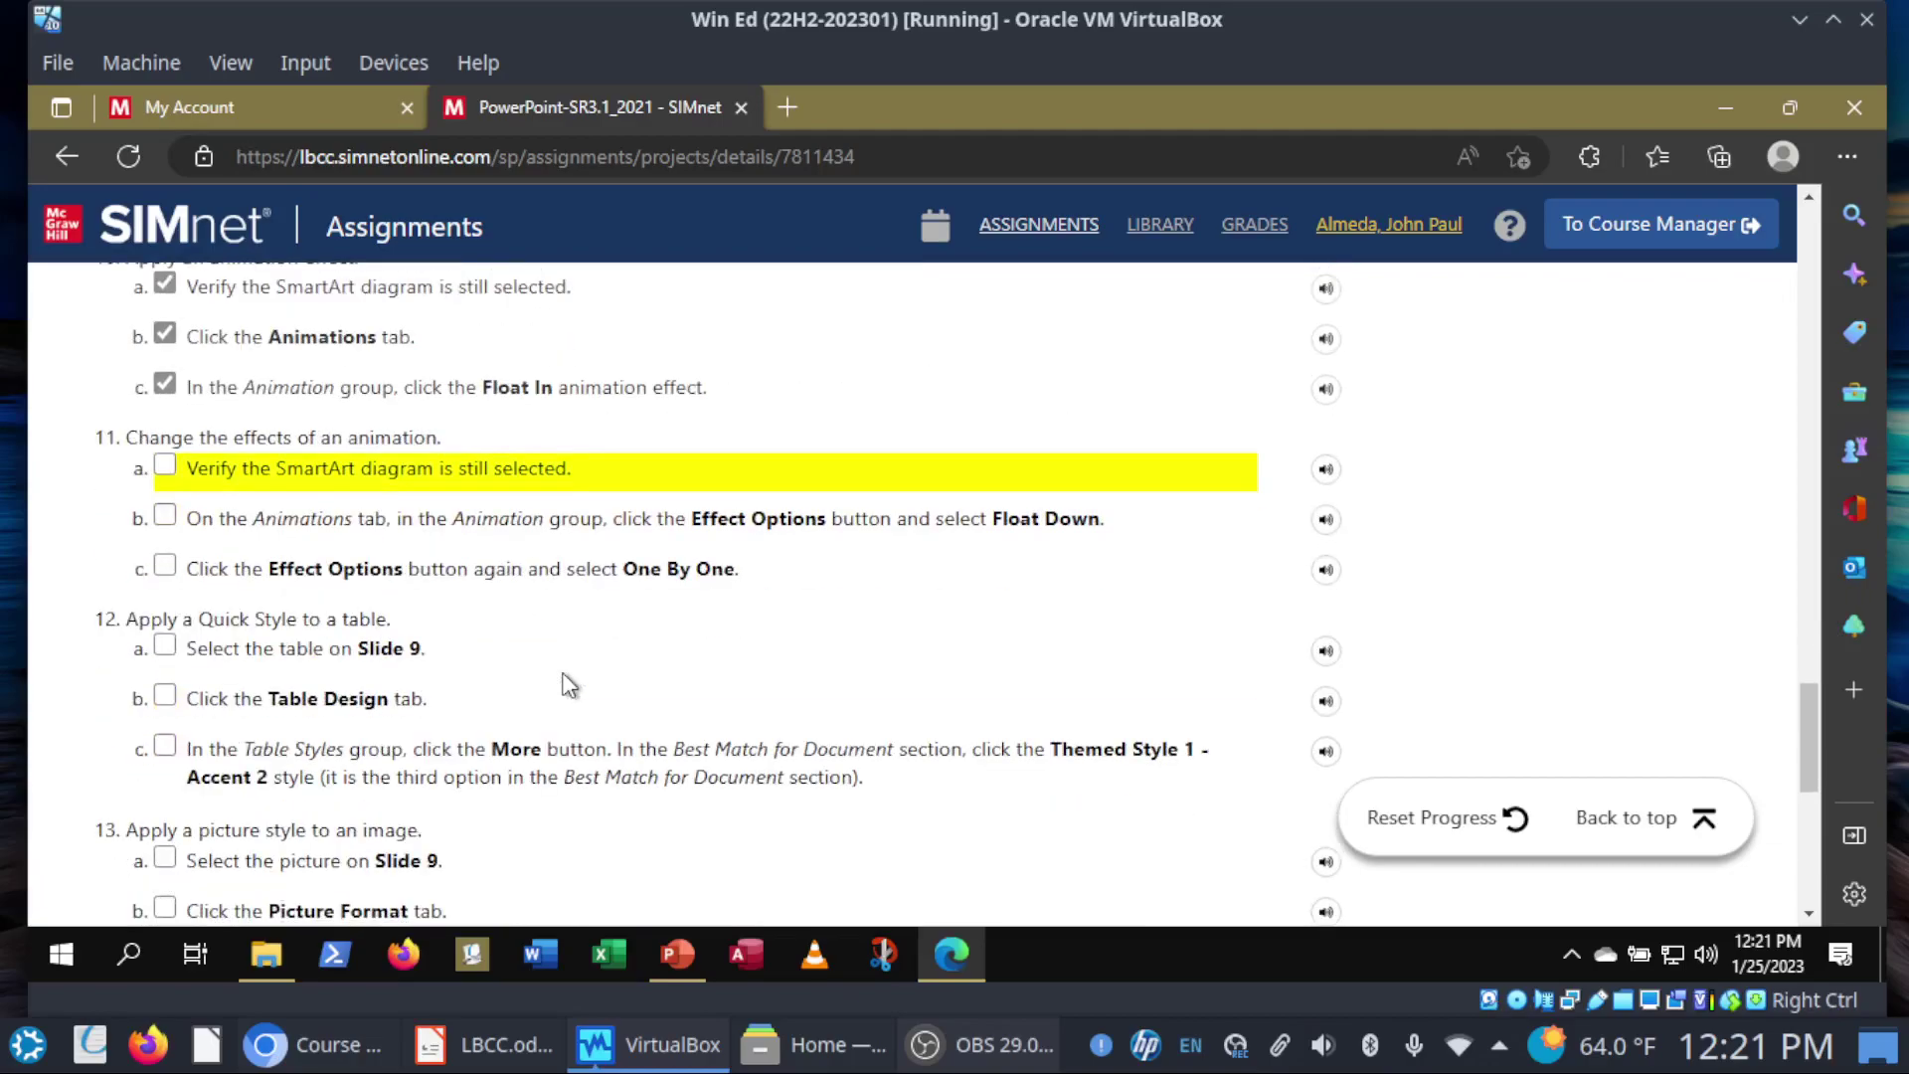
left_click(366, 474)
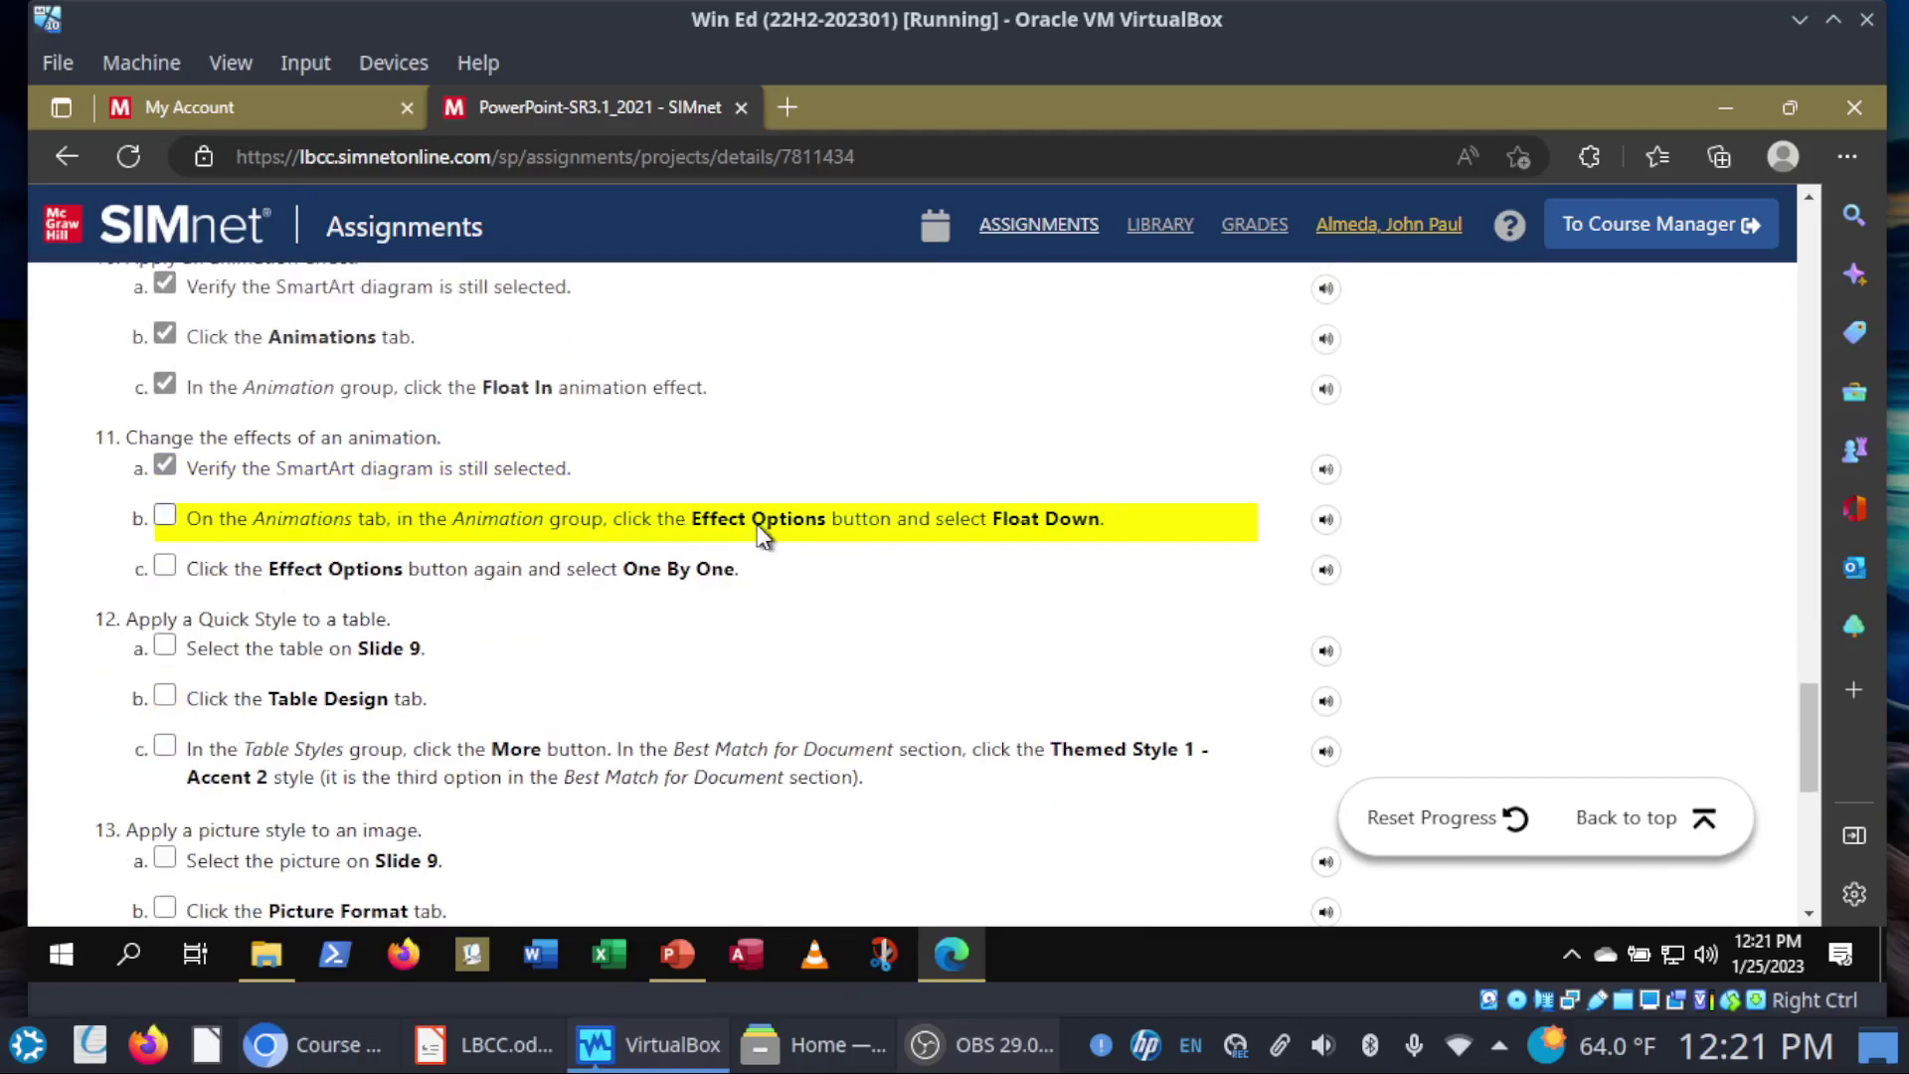
Step: Set the direction of the SmartArt diagram's Float In animation to Float Down in PowerPoint
left_click(692, 959)
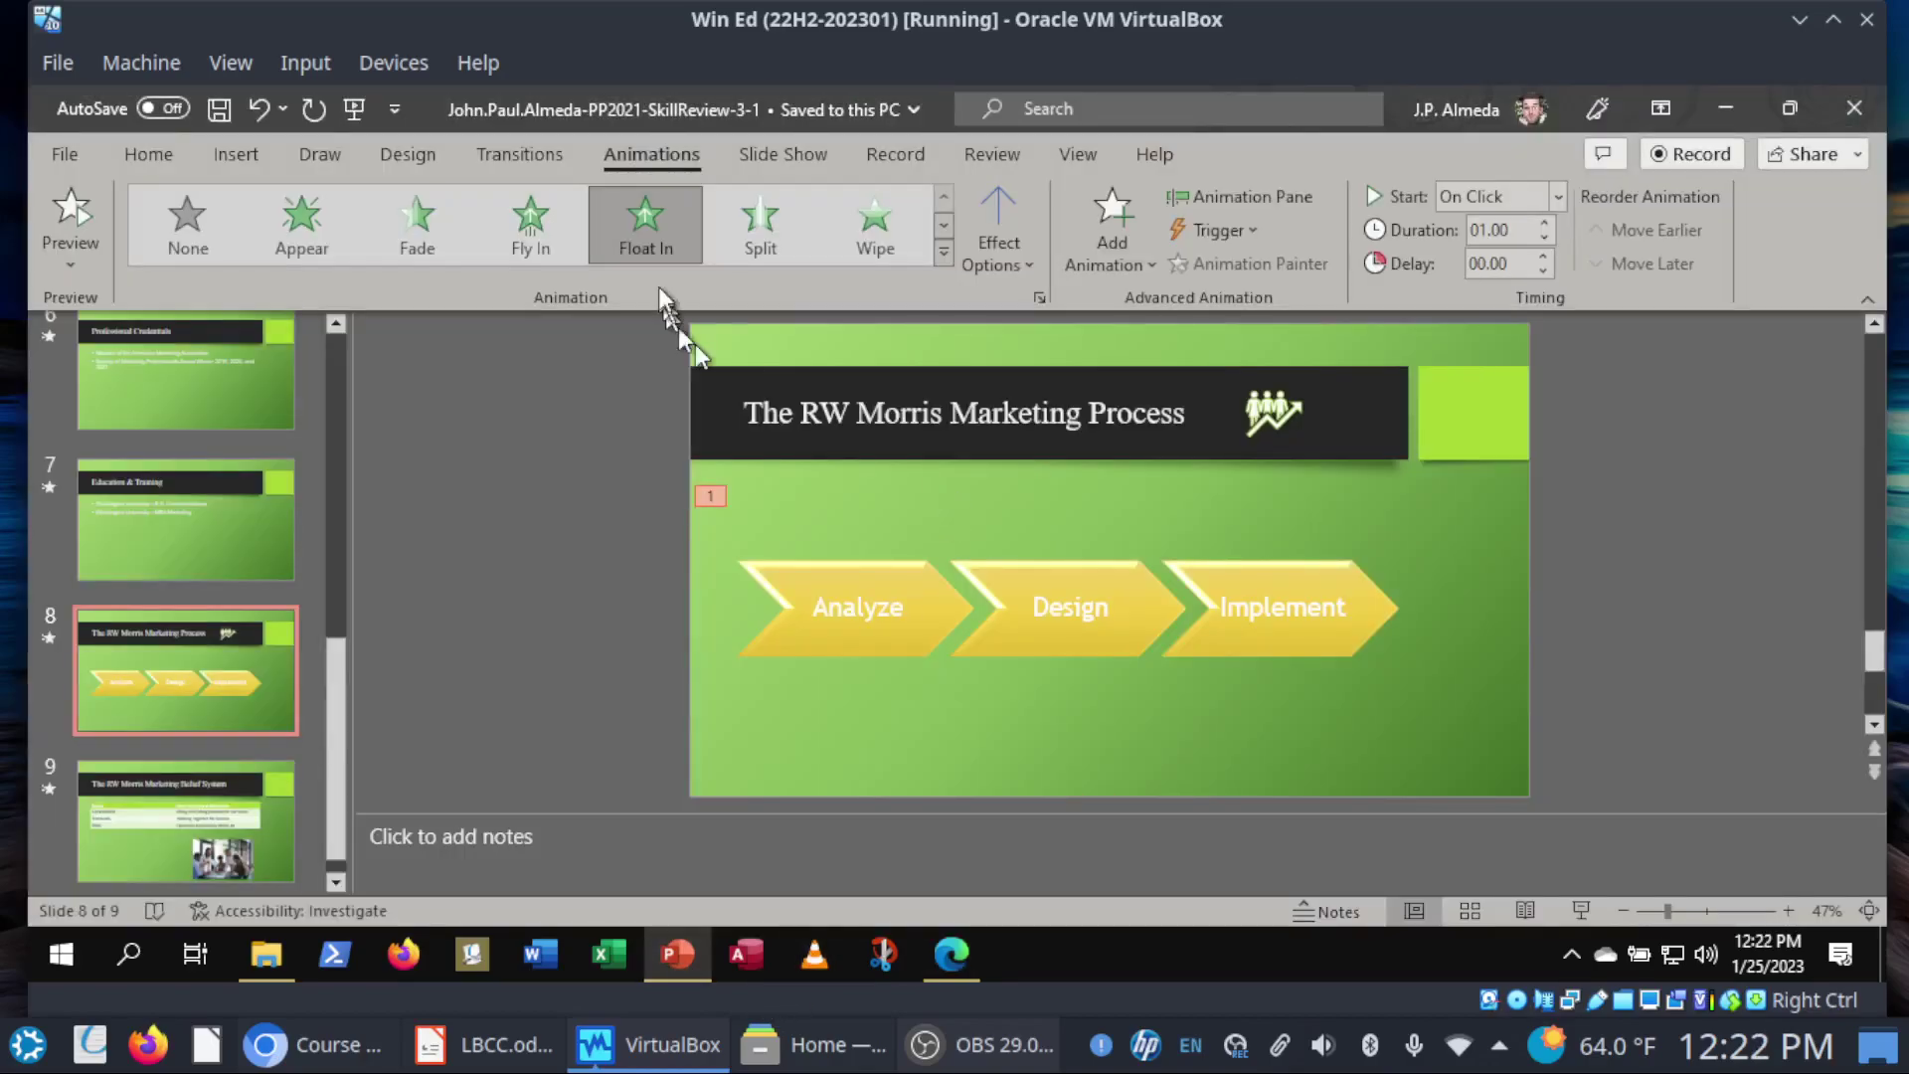
left_click(1010, 275)
left_click(1016, 426)
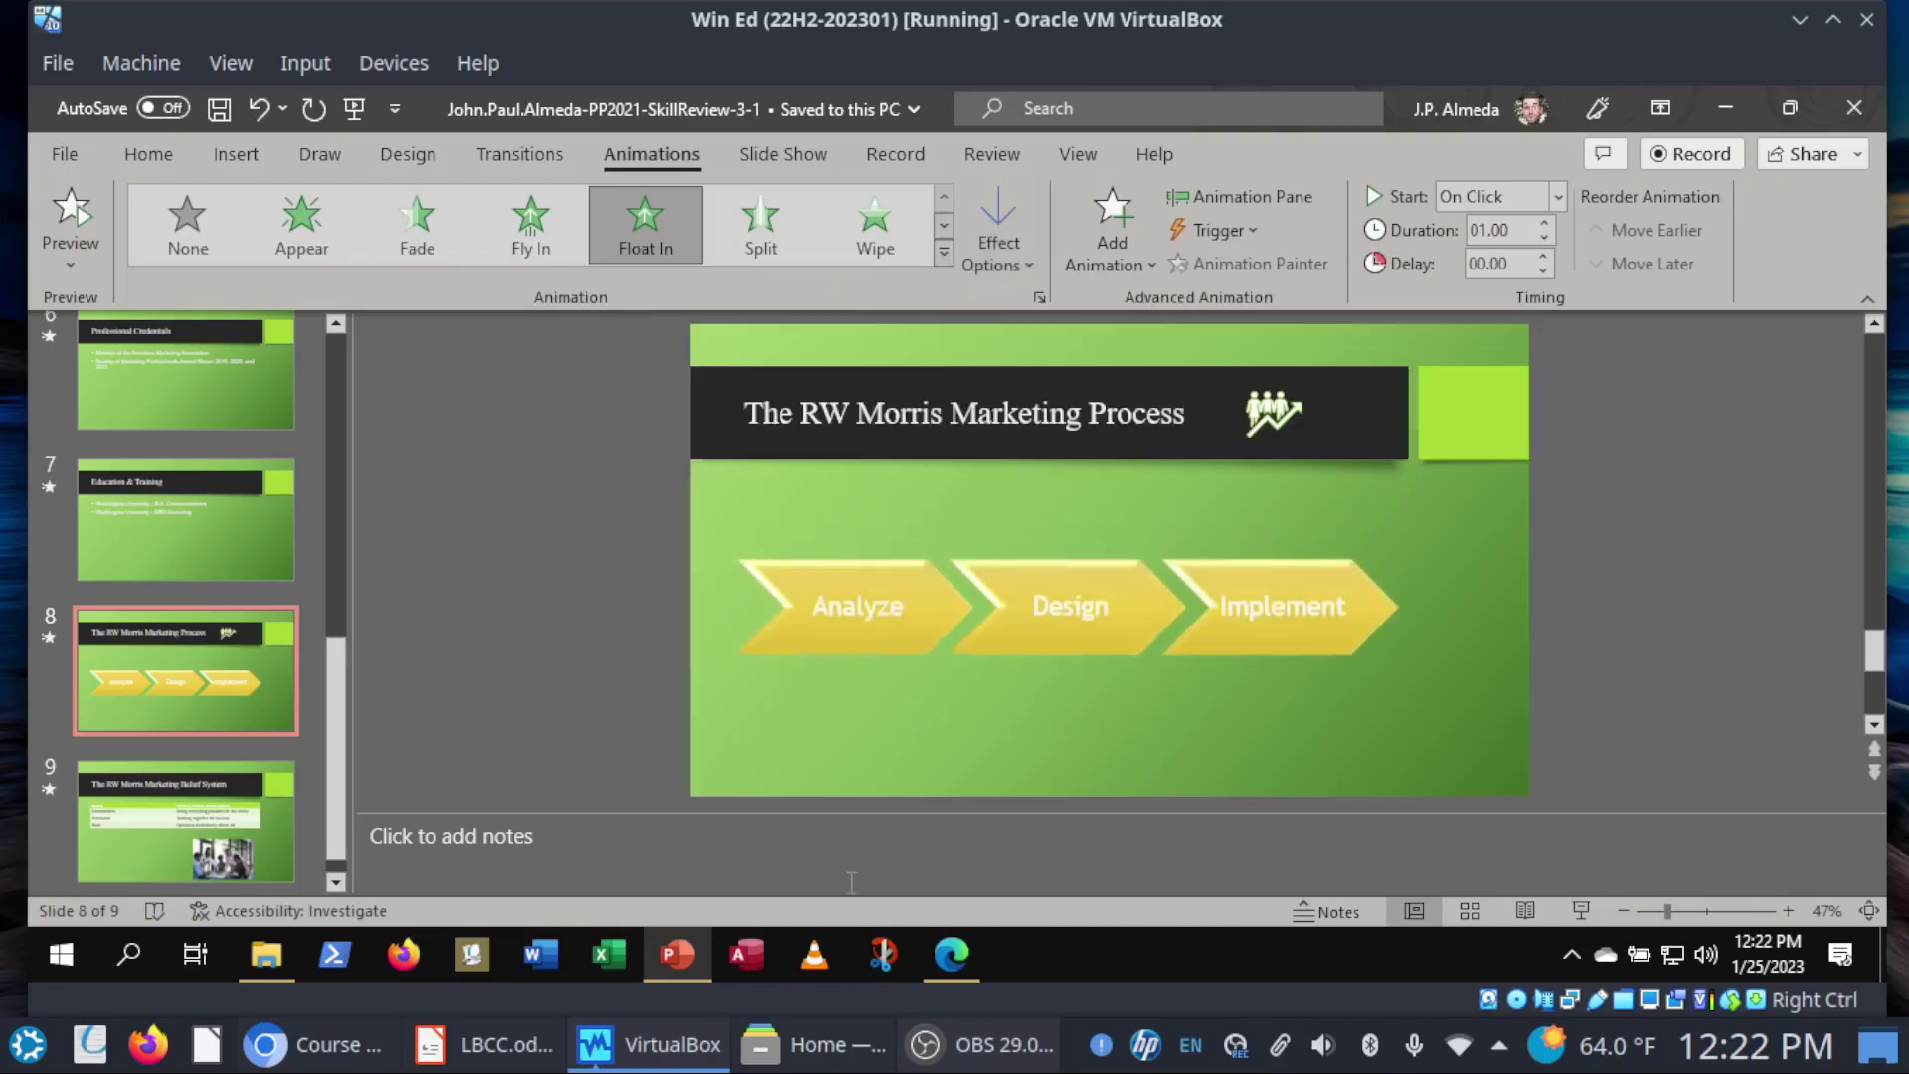
Step: Mark steps 11b and 11c complete in the SIMnet checklist
left_click(947, 959)
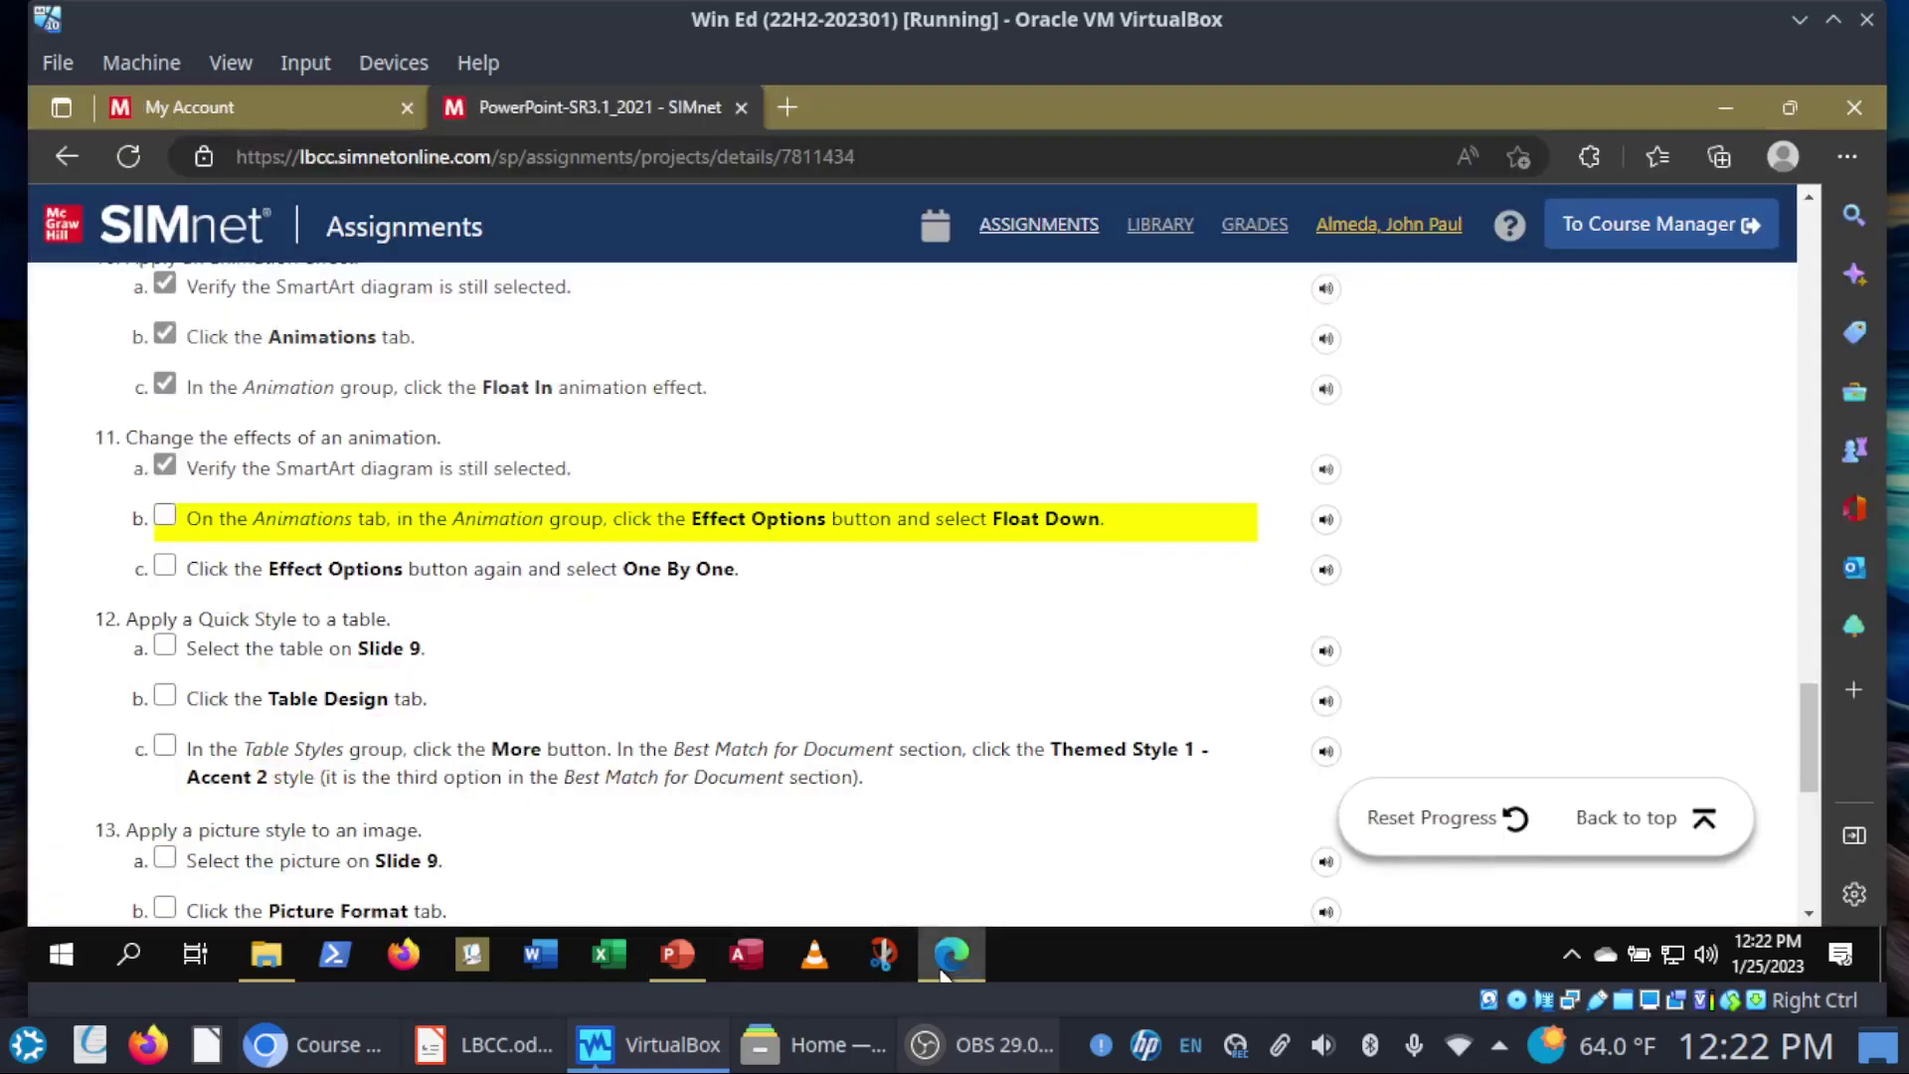
left_click(330, 521)
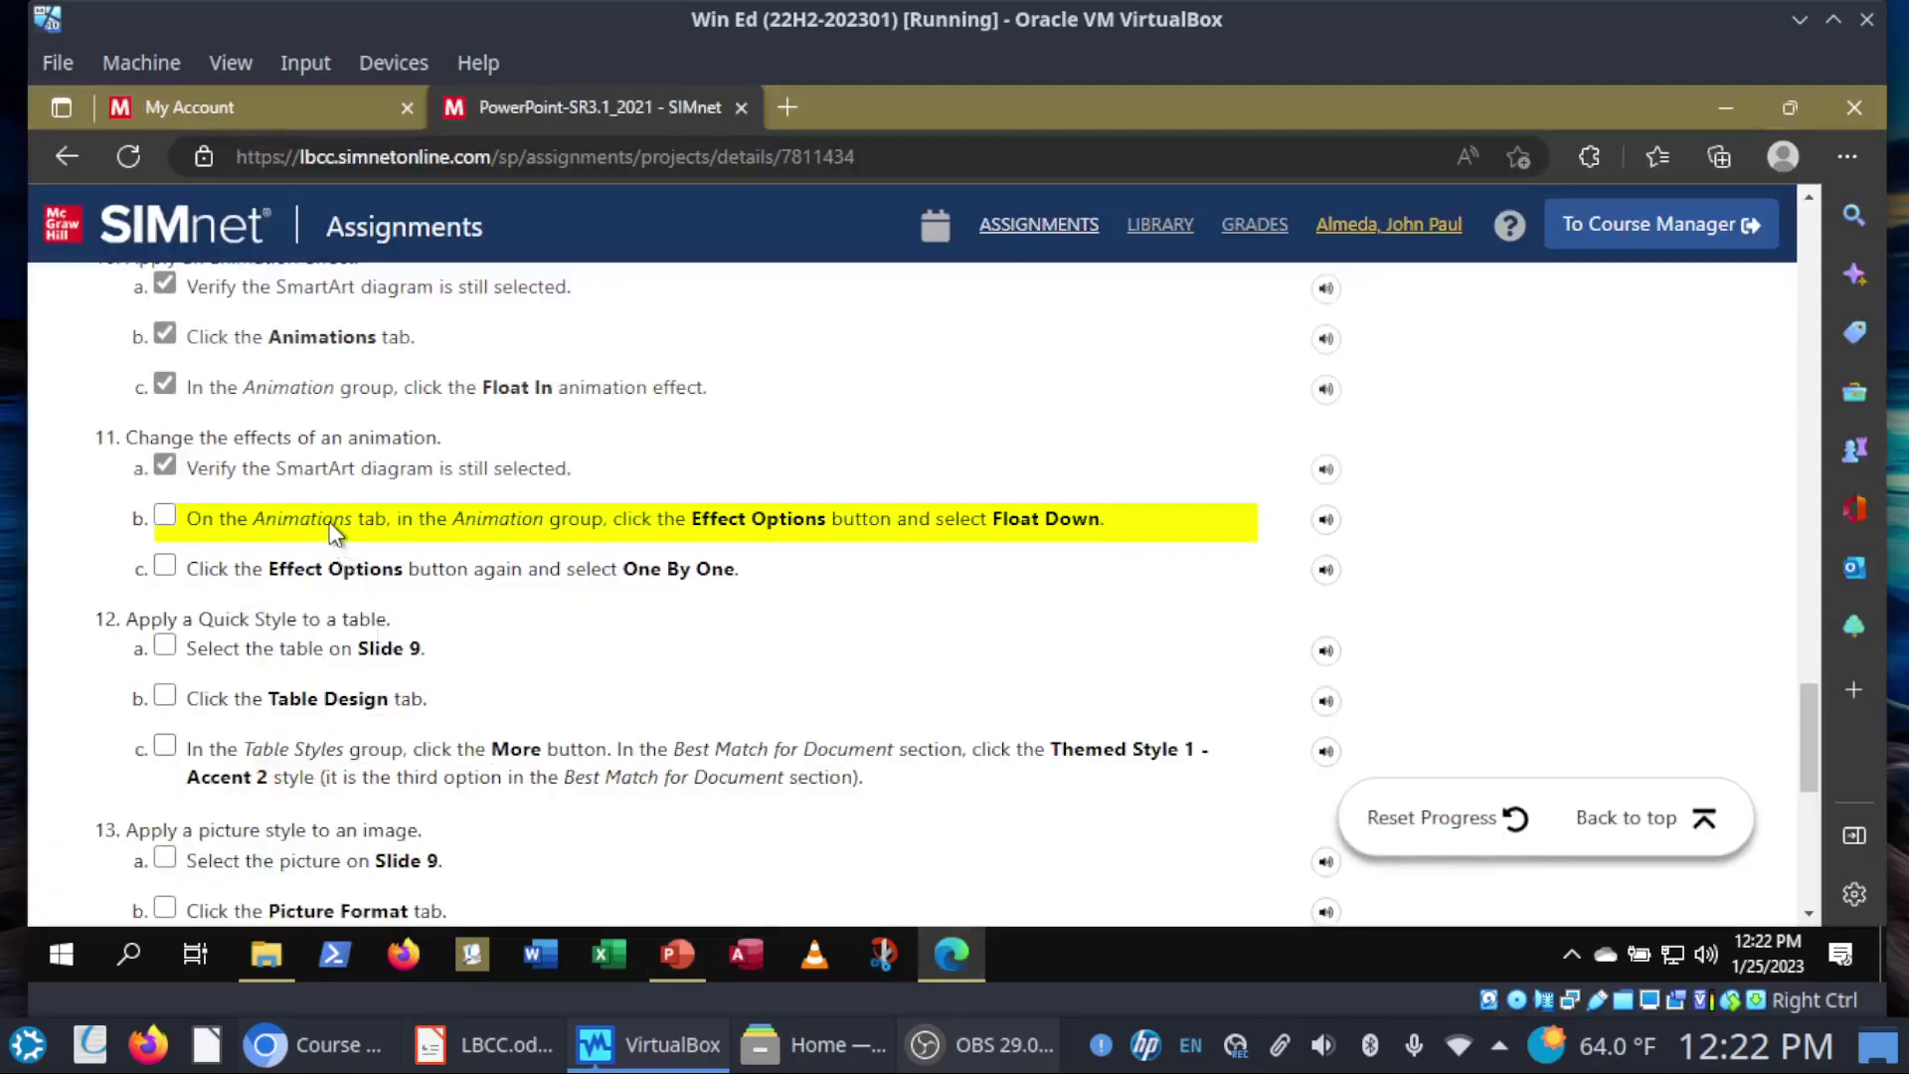
left_click(331, 577)
Step: Set the sequence of the SmartArt diagram's Float In animation to One by One in PowerPoint
left_click(650, 938)
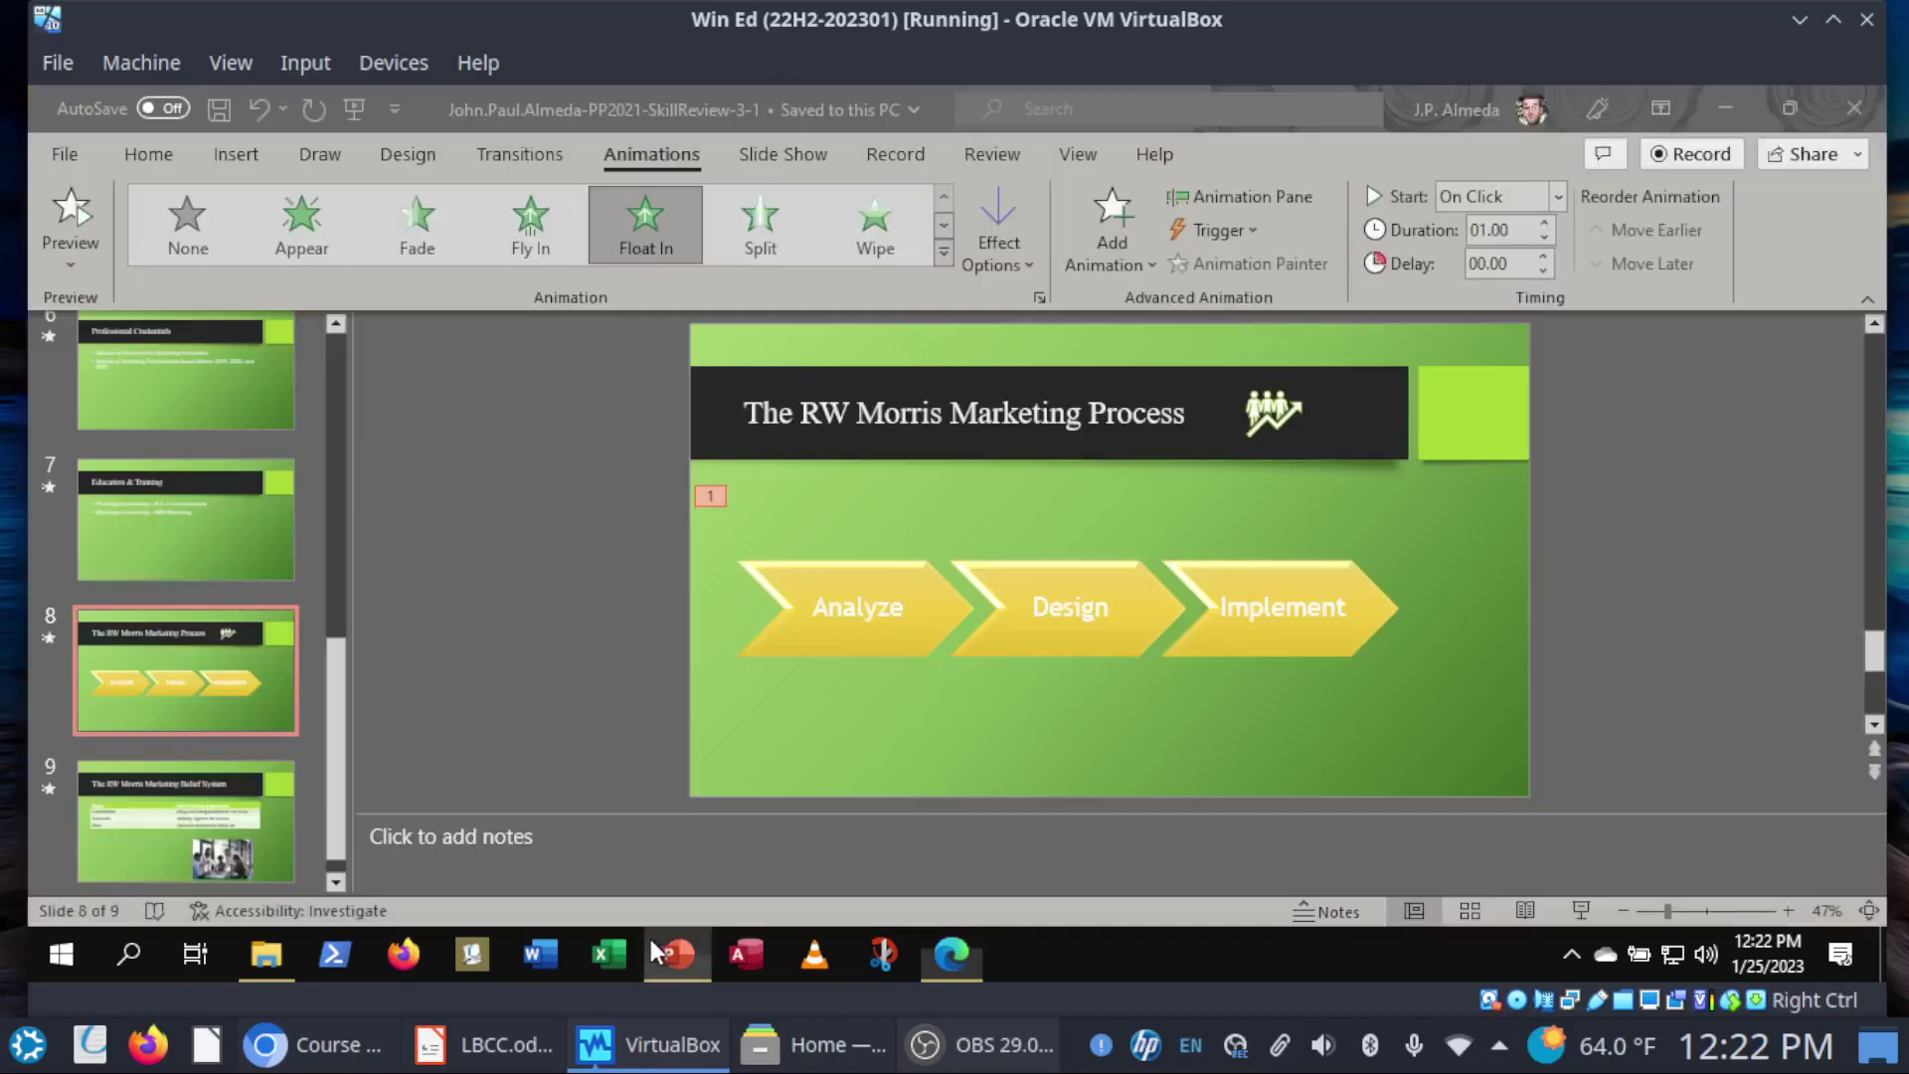
left_click(989, 260)
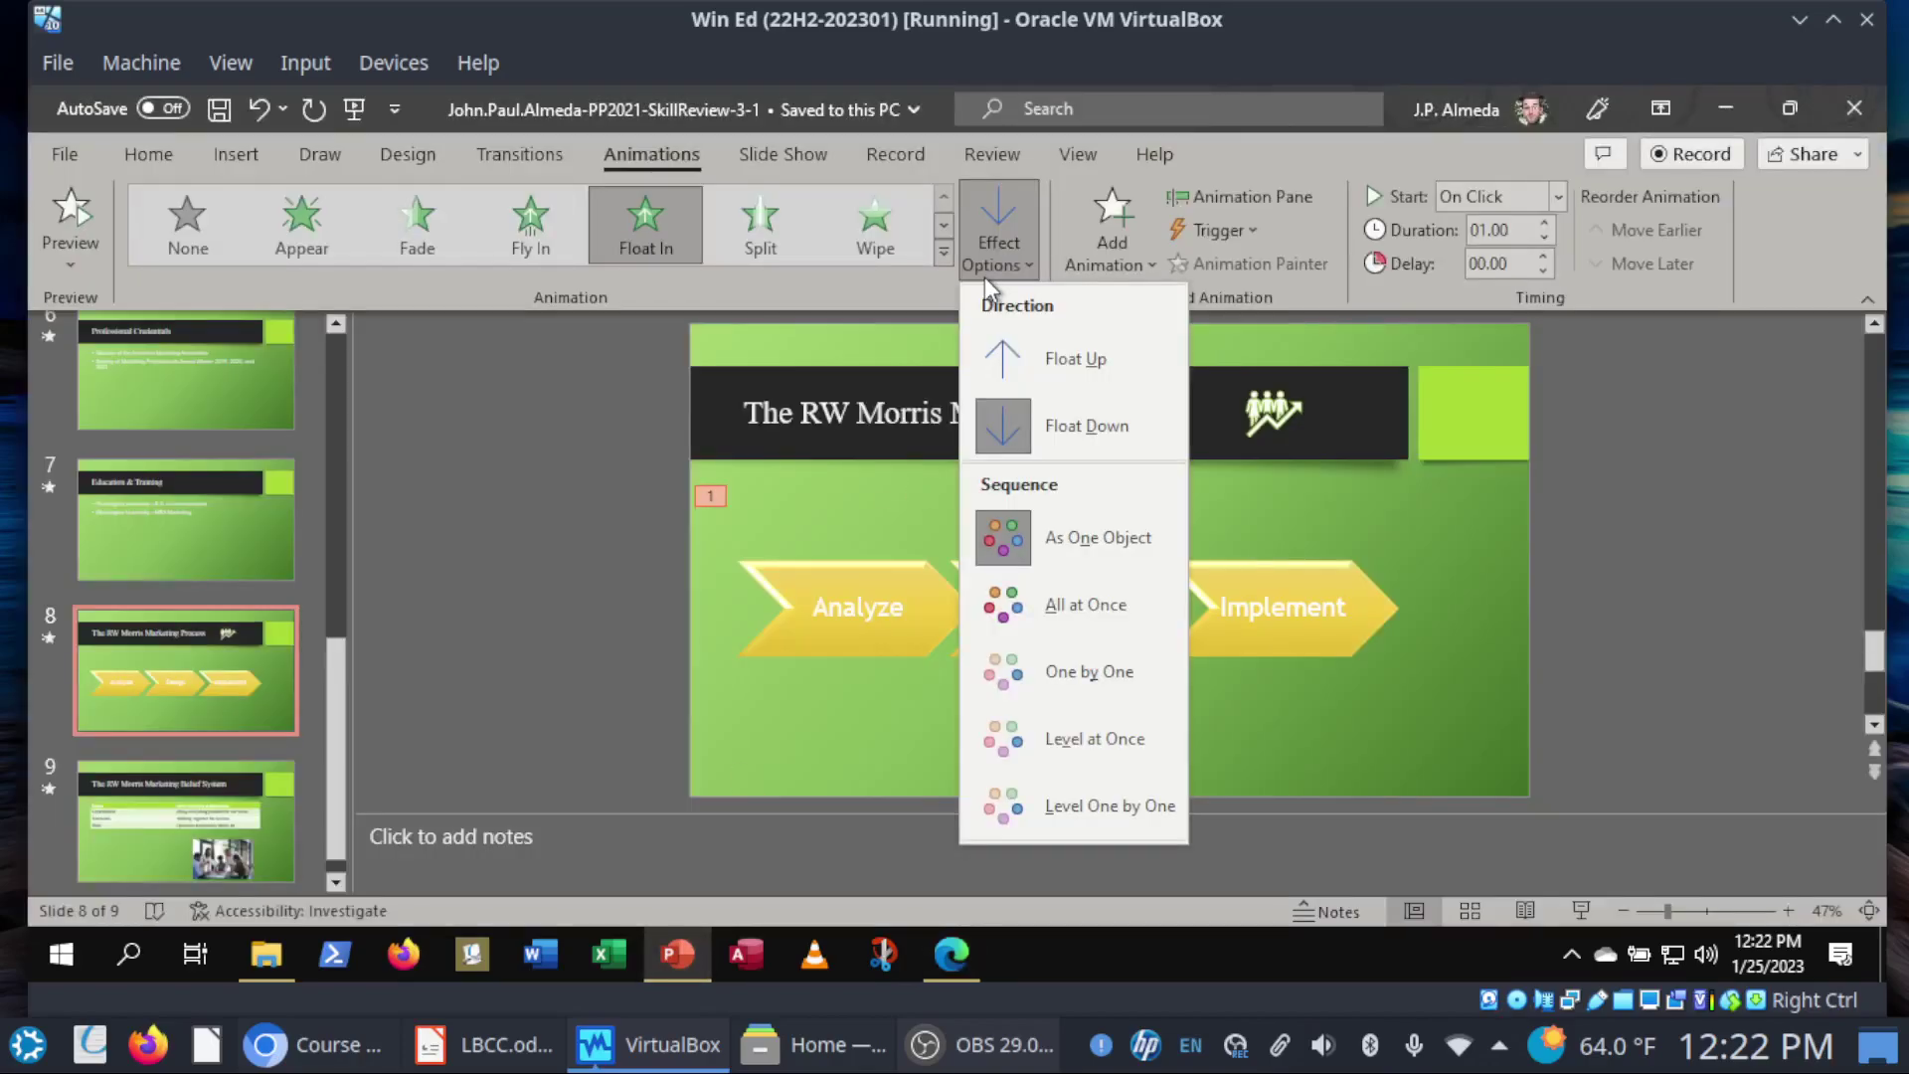
left_click(1029, 666)
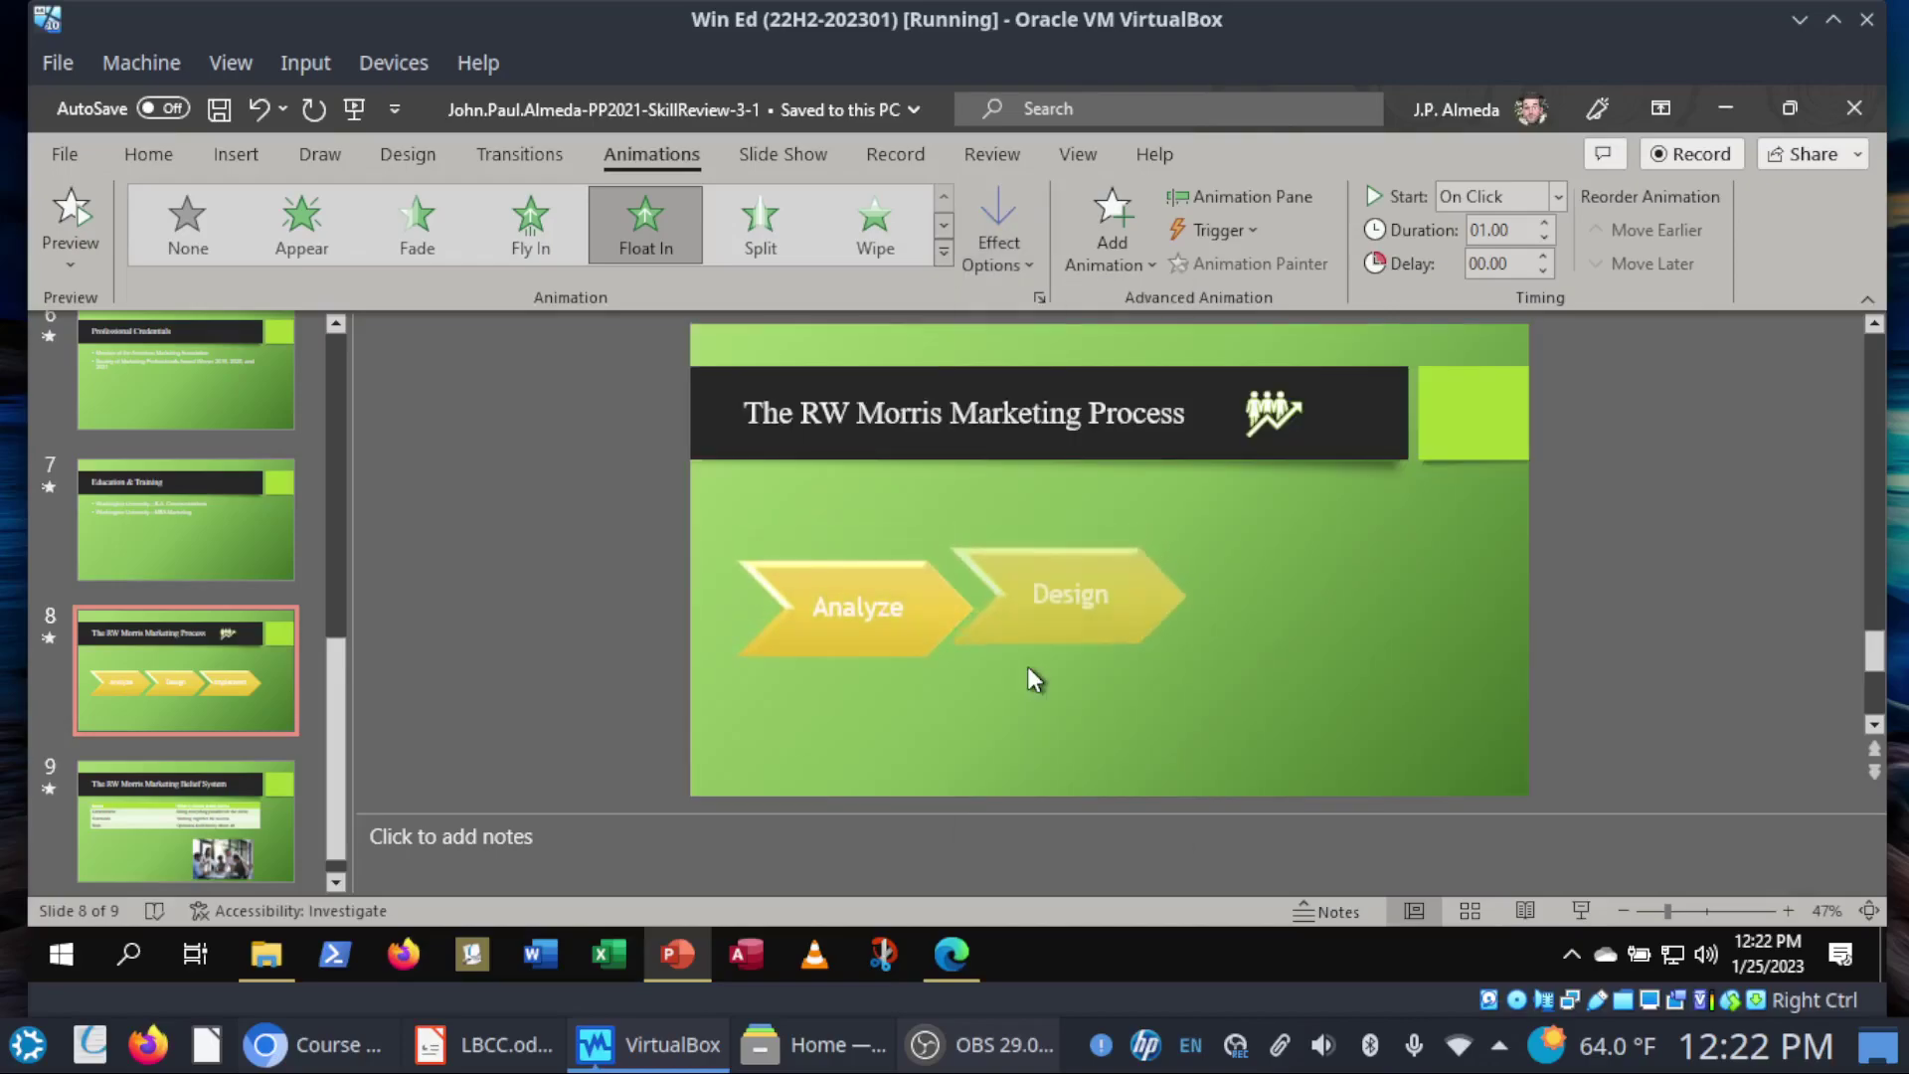
Step: Mark step 12a complete in the SIMnet checklist, and open slide 9 in PowerPoint
mouse_move(952, 955)
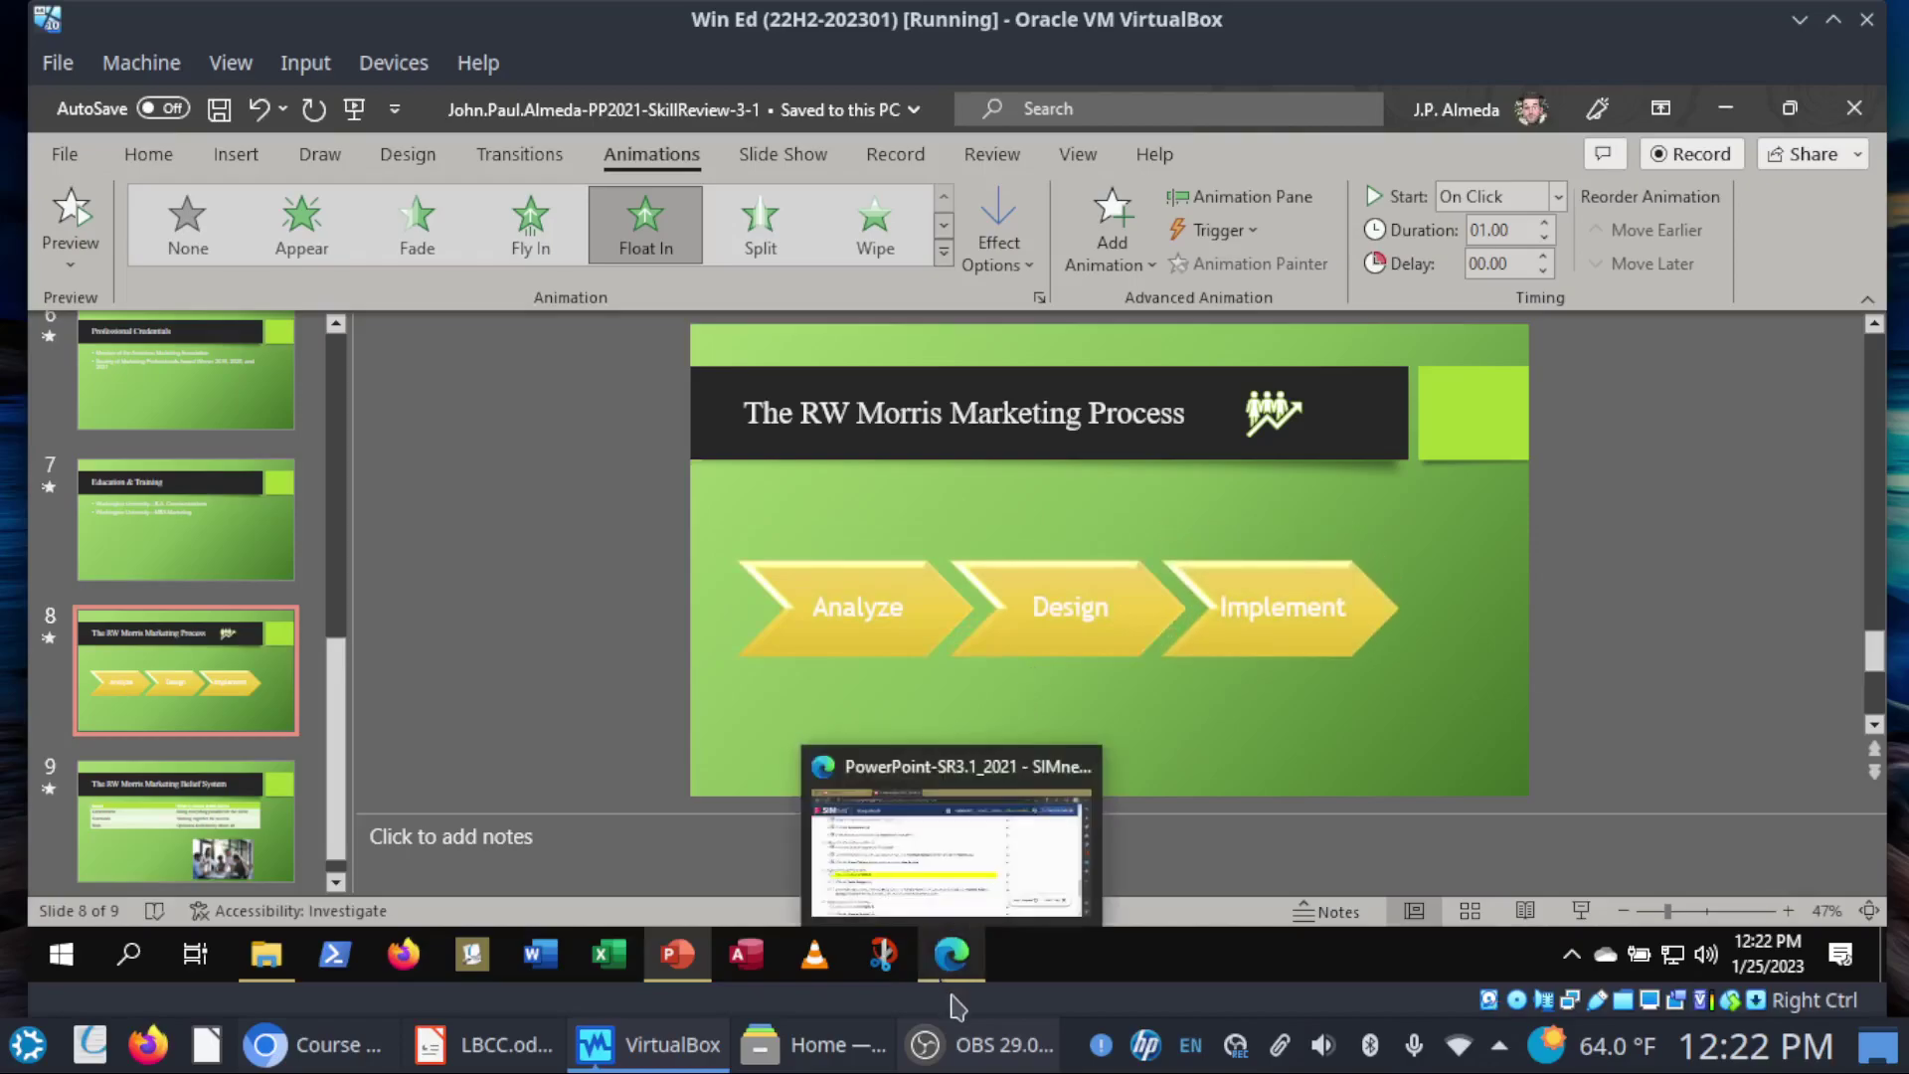
left_click(950, 850)
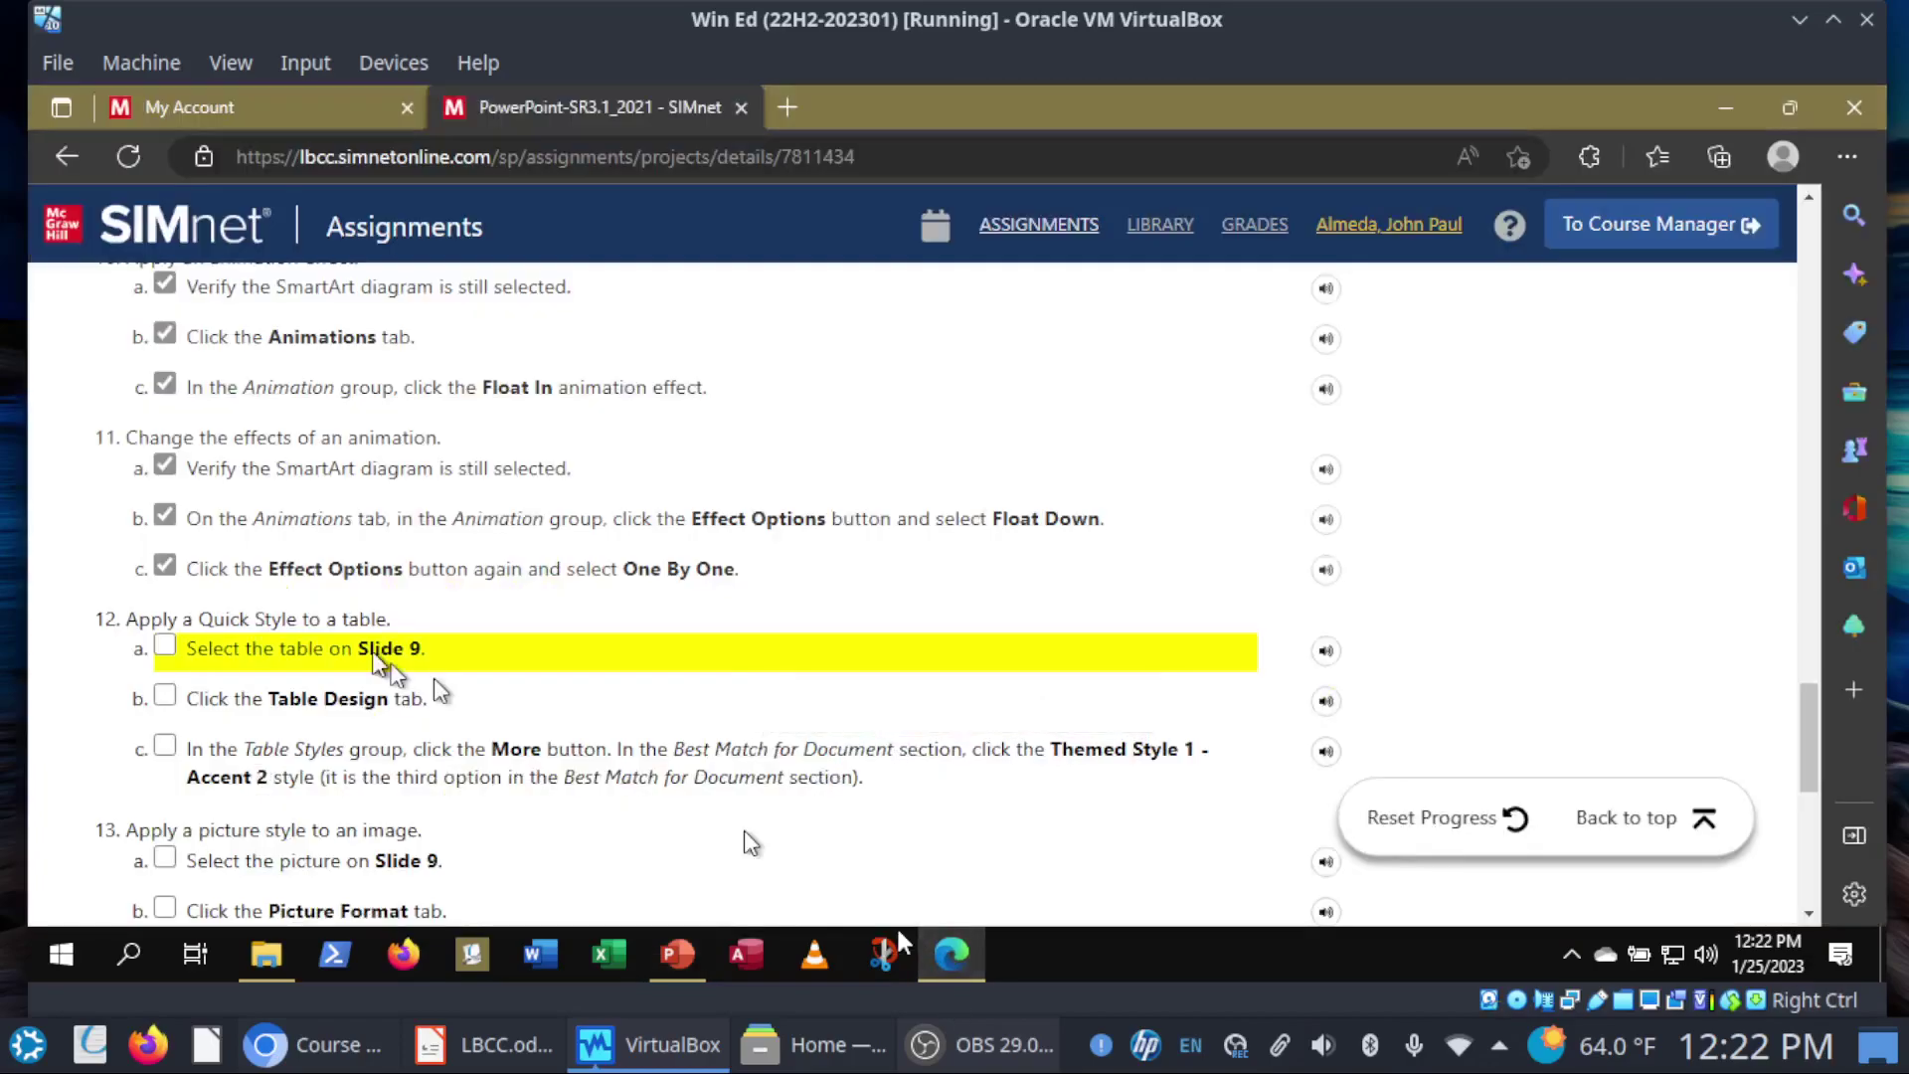
scroll(348, 651, "down", 2)
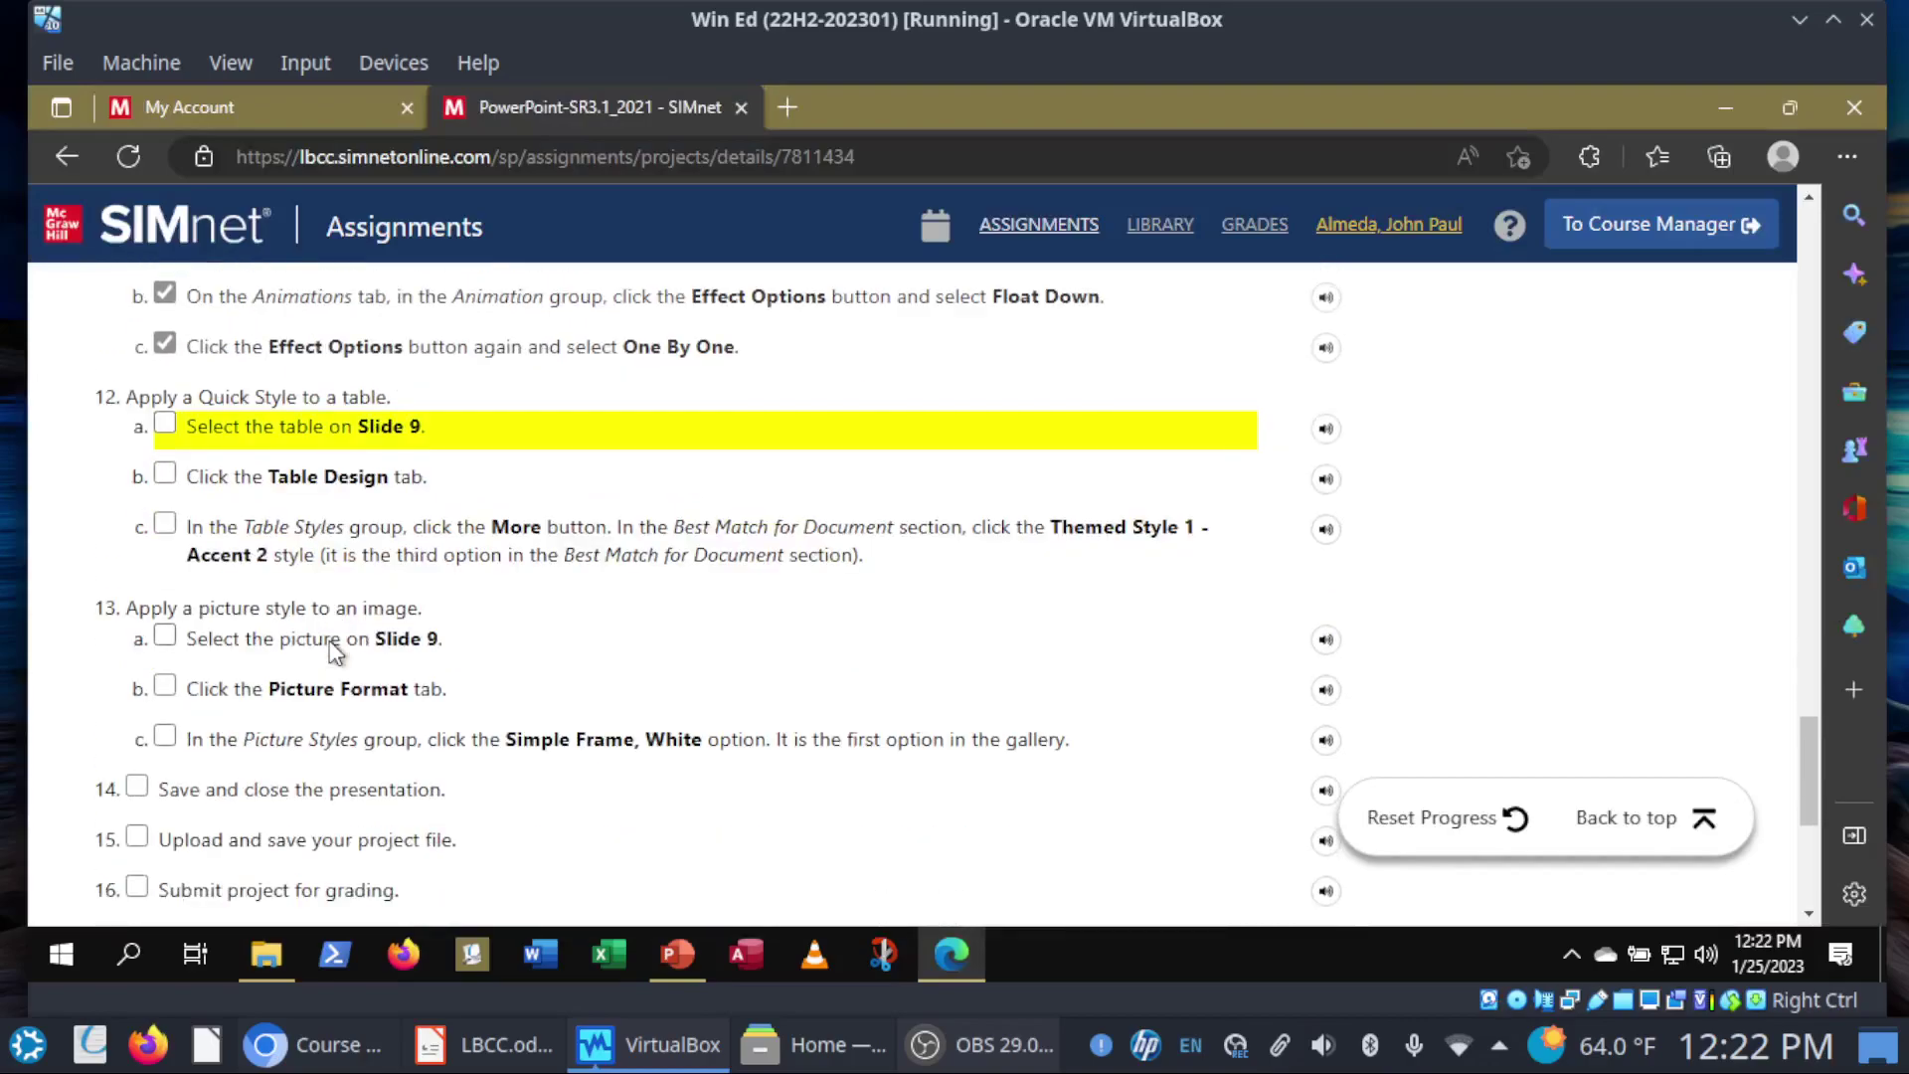
left_click(276, 415)
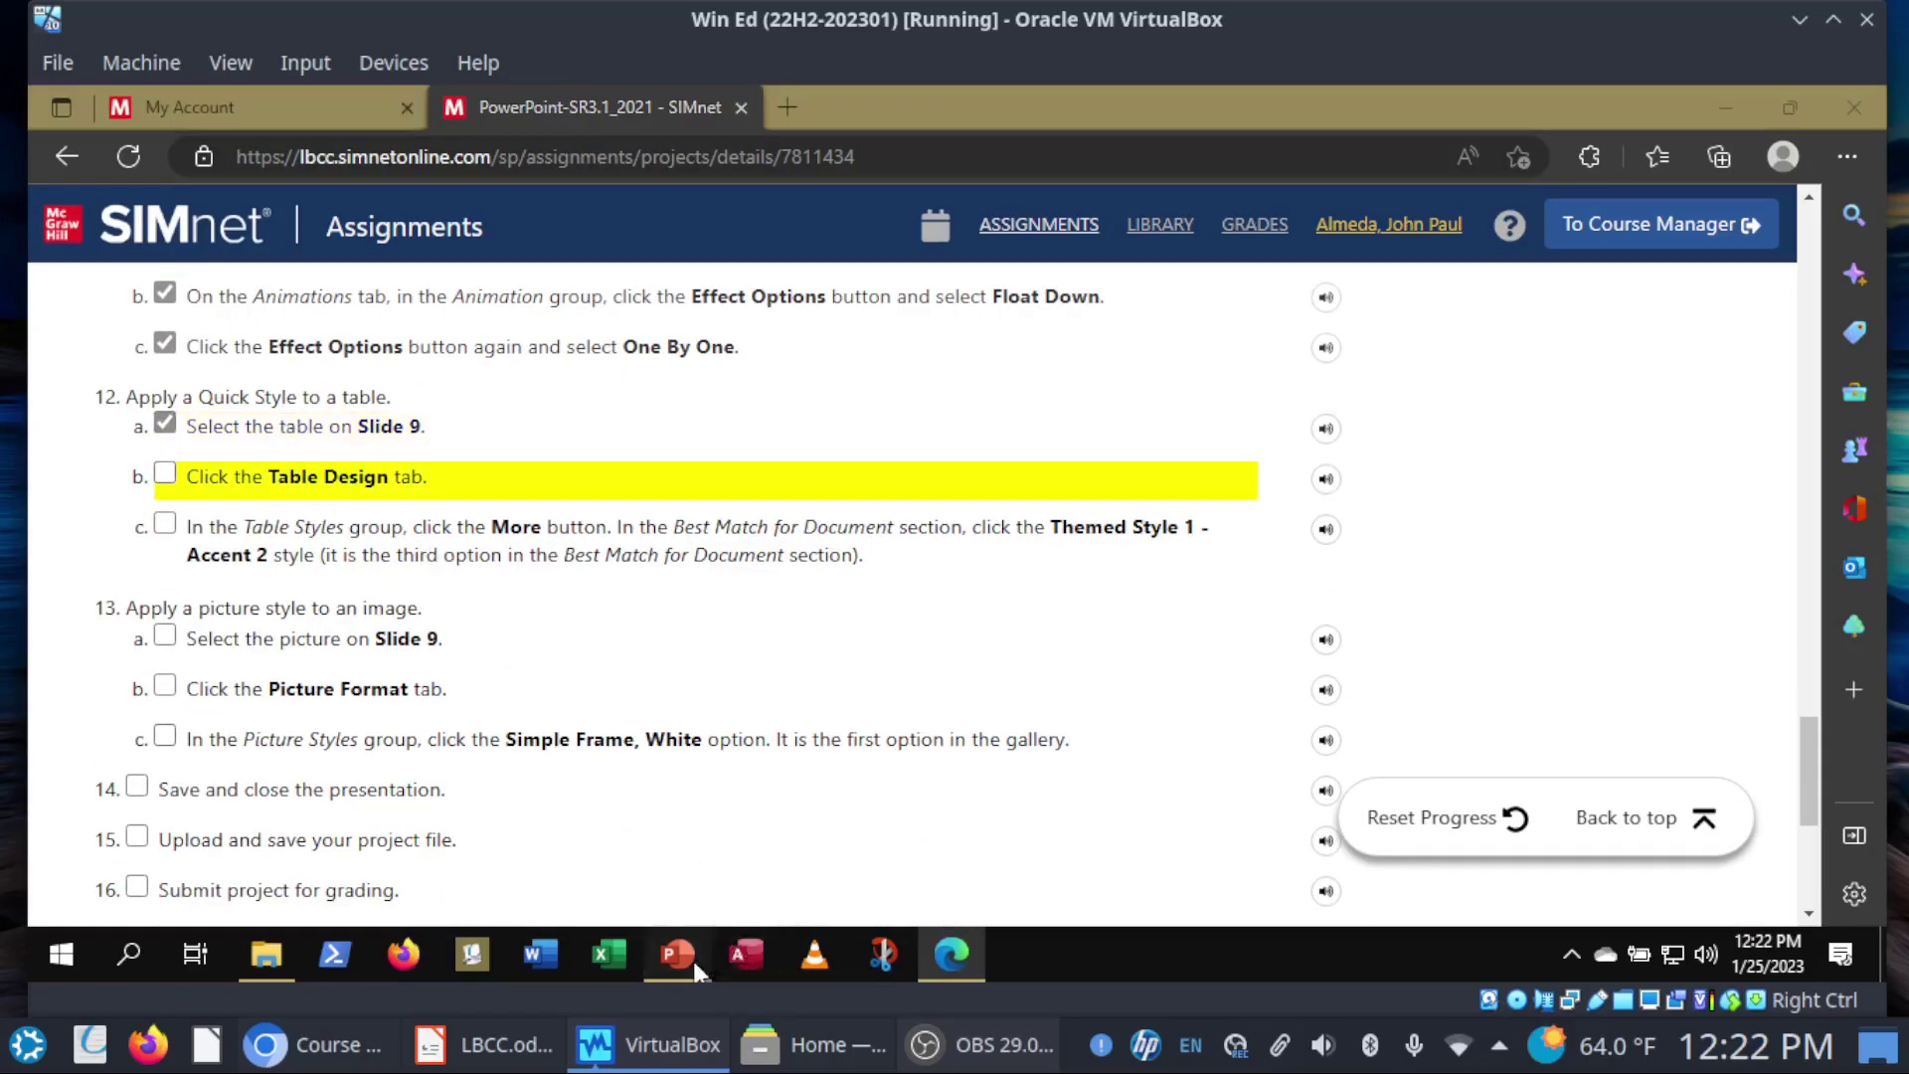
left_click(692, 957)
left_click(201, 825)
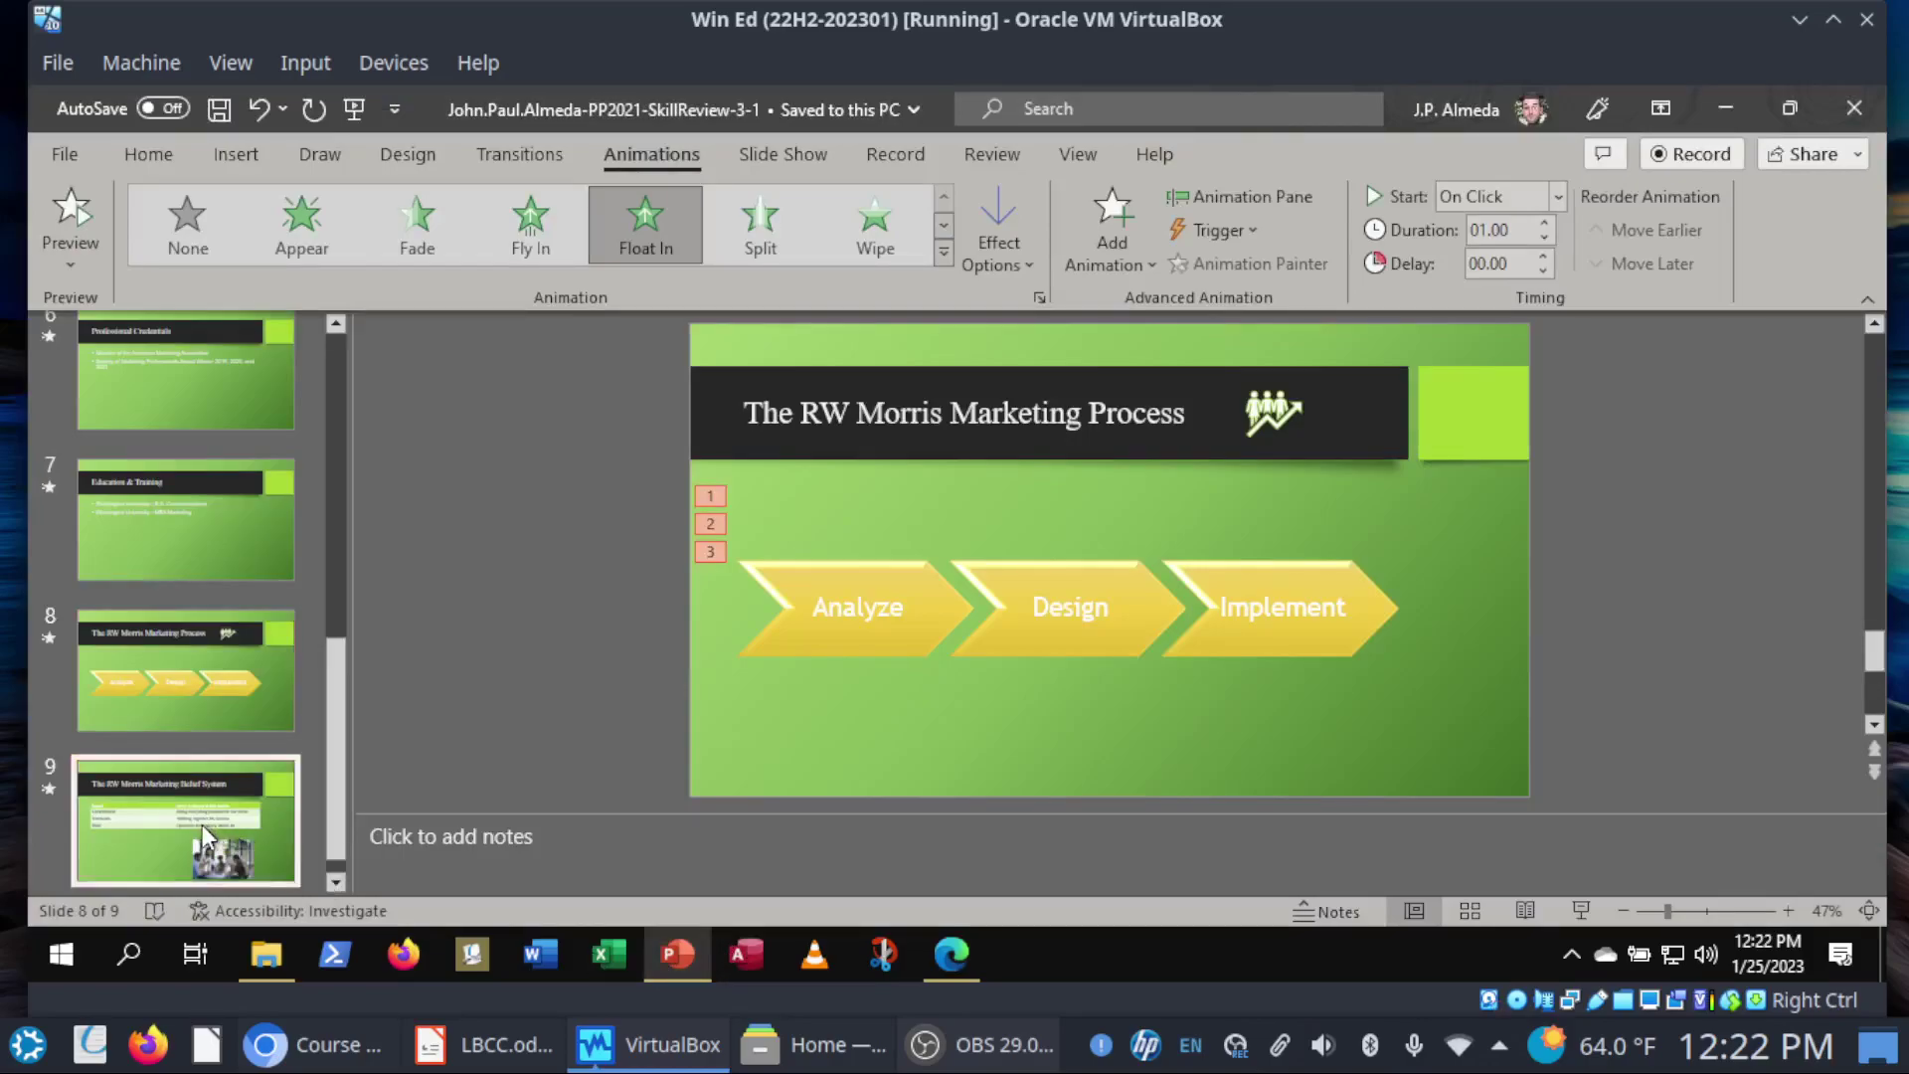
Step: Save the presentation, select the table on slide 9, and show its table design options
left_click(219, 109)
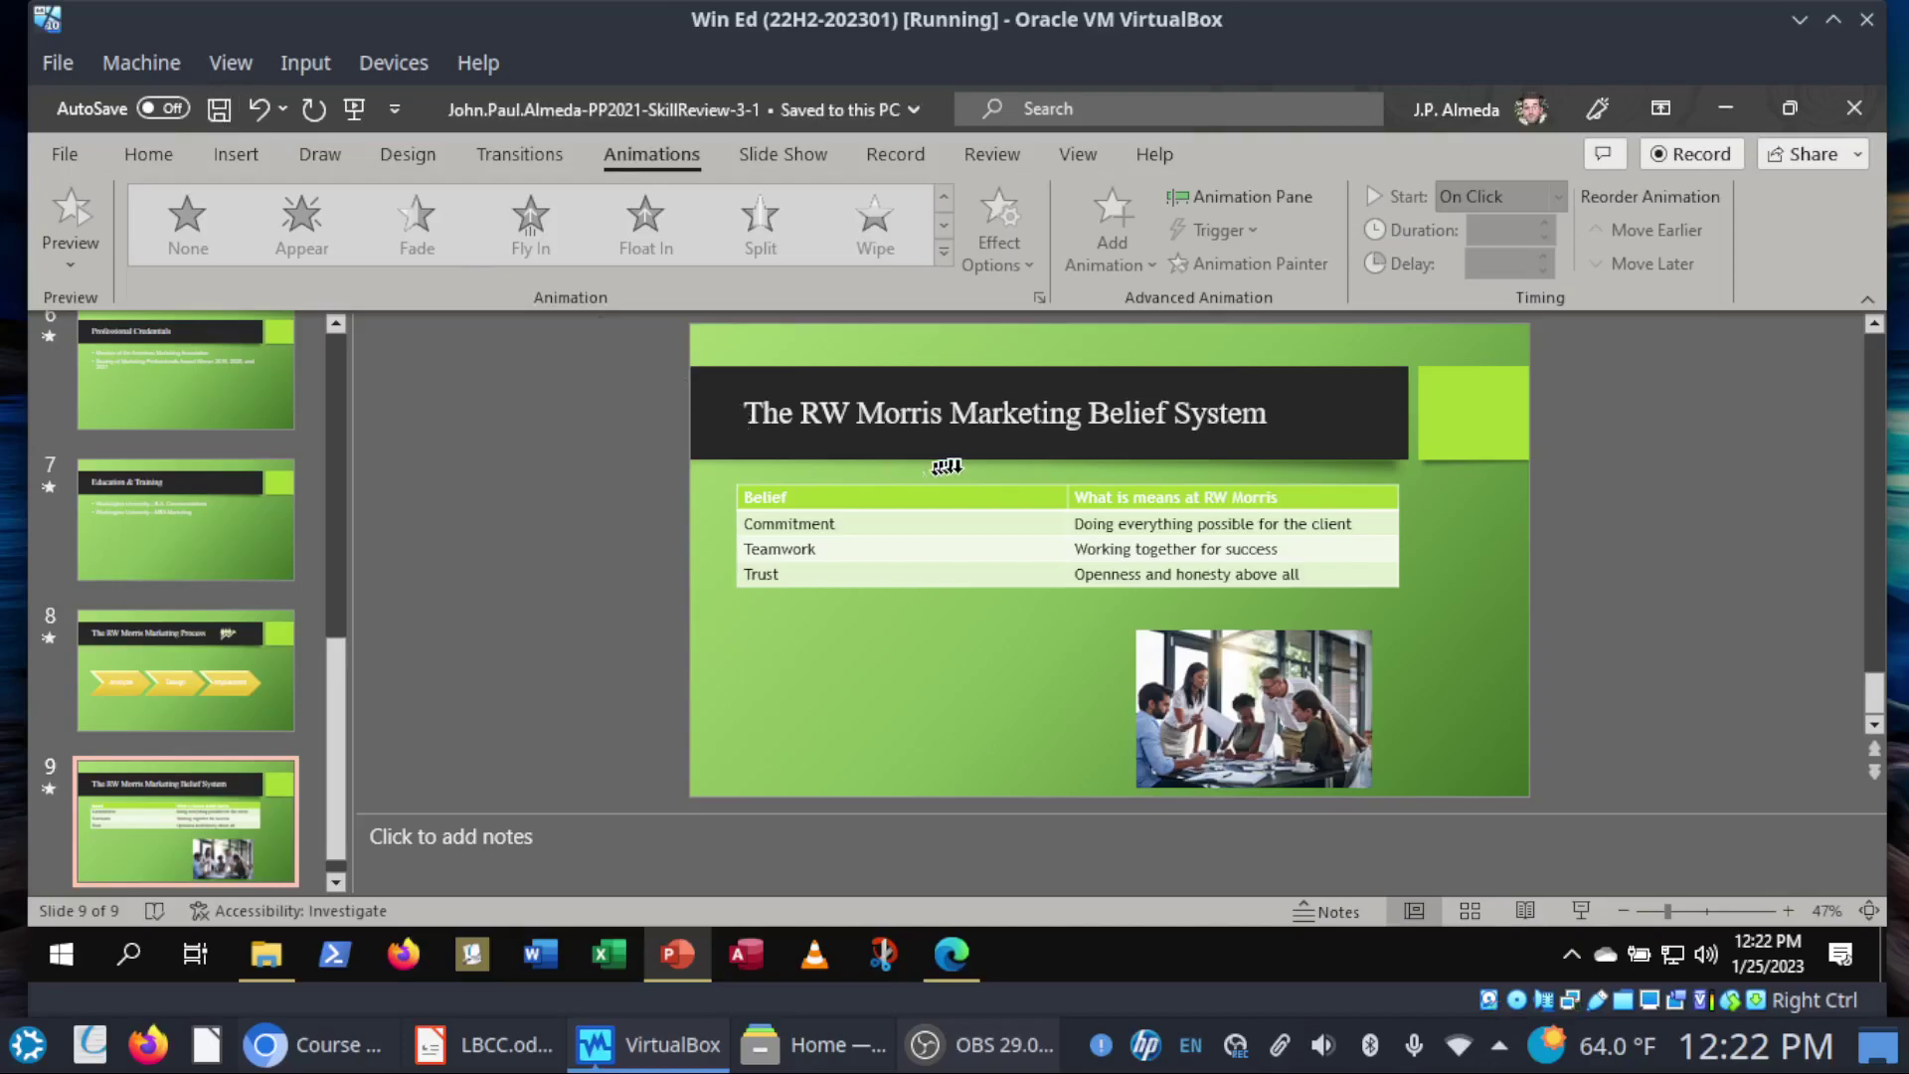
left_click(965, 505)
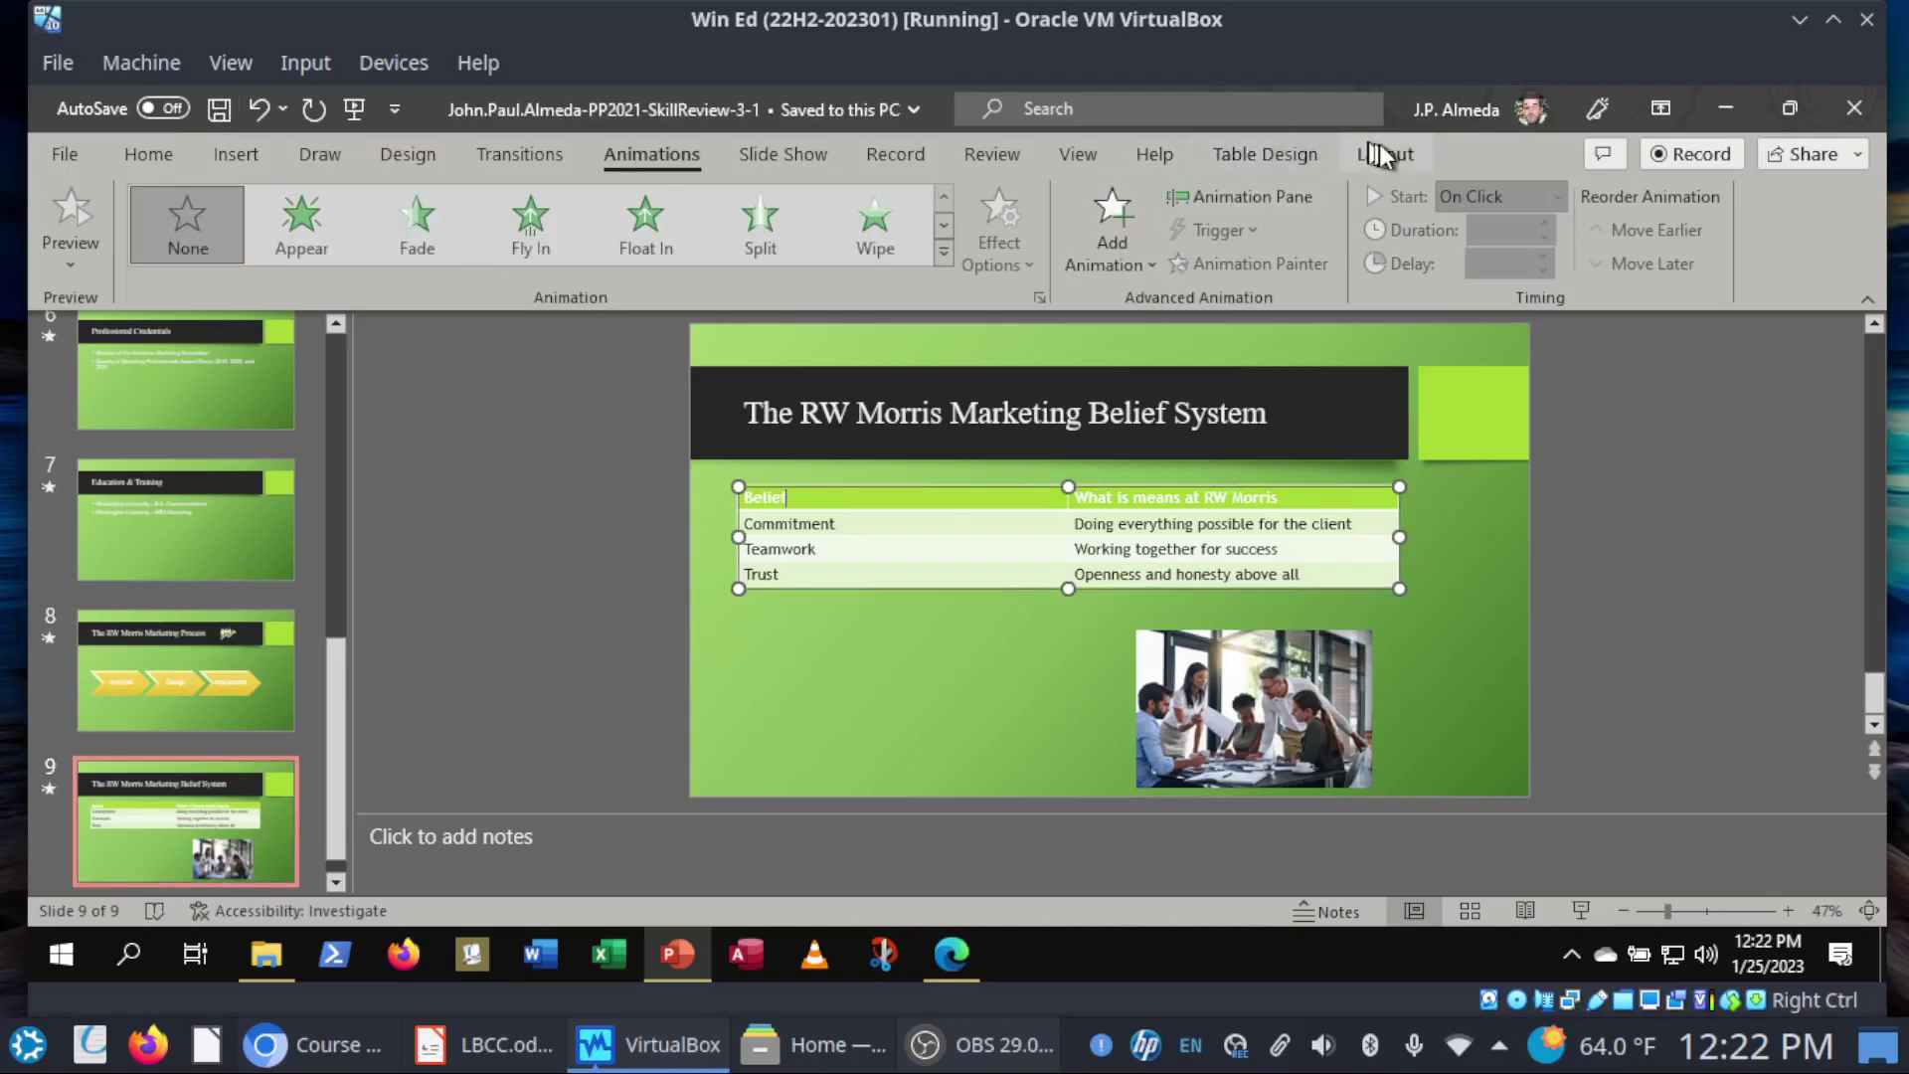
left_click(1276, 153)
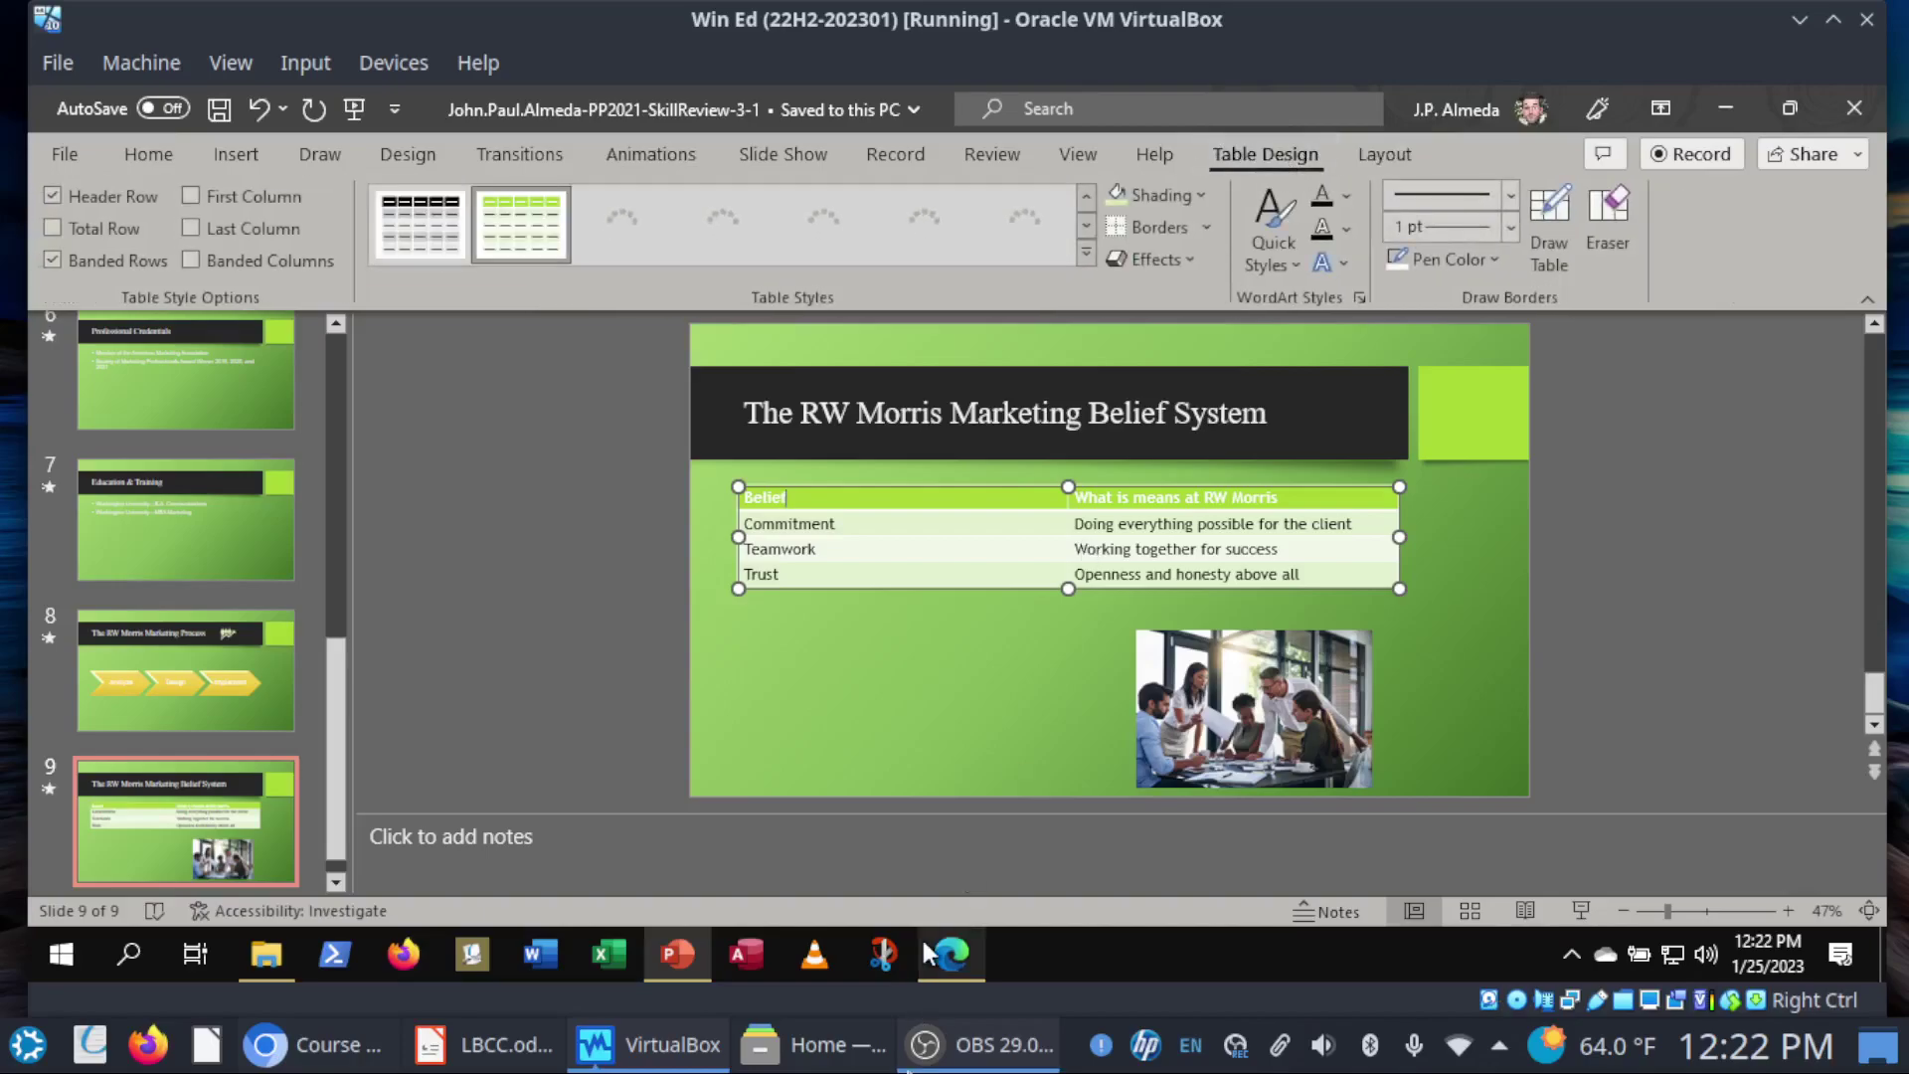
Step: Mark step 12b complete in the SIMnet checklist, and return to PowerPoint
left_click(951, 976)
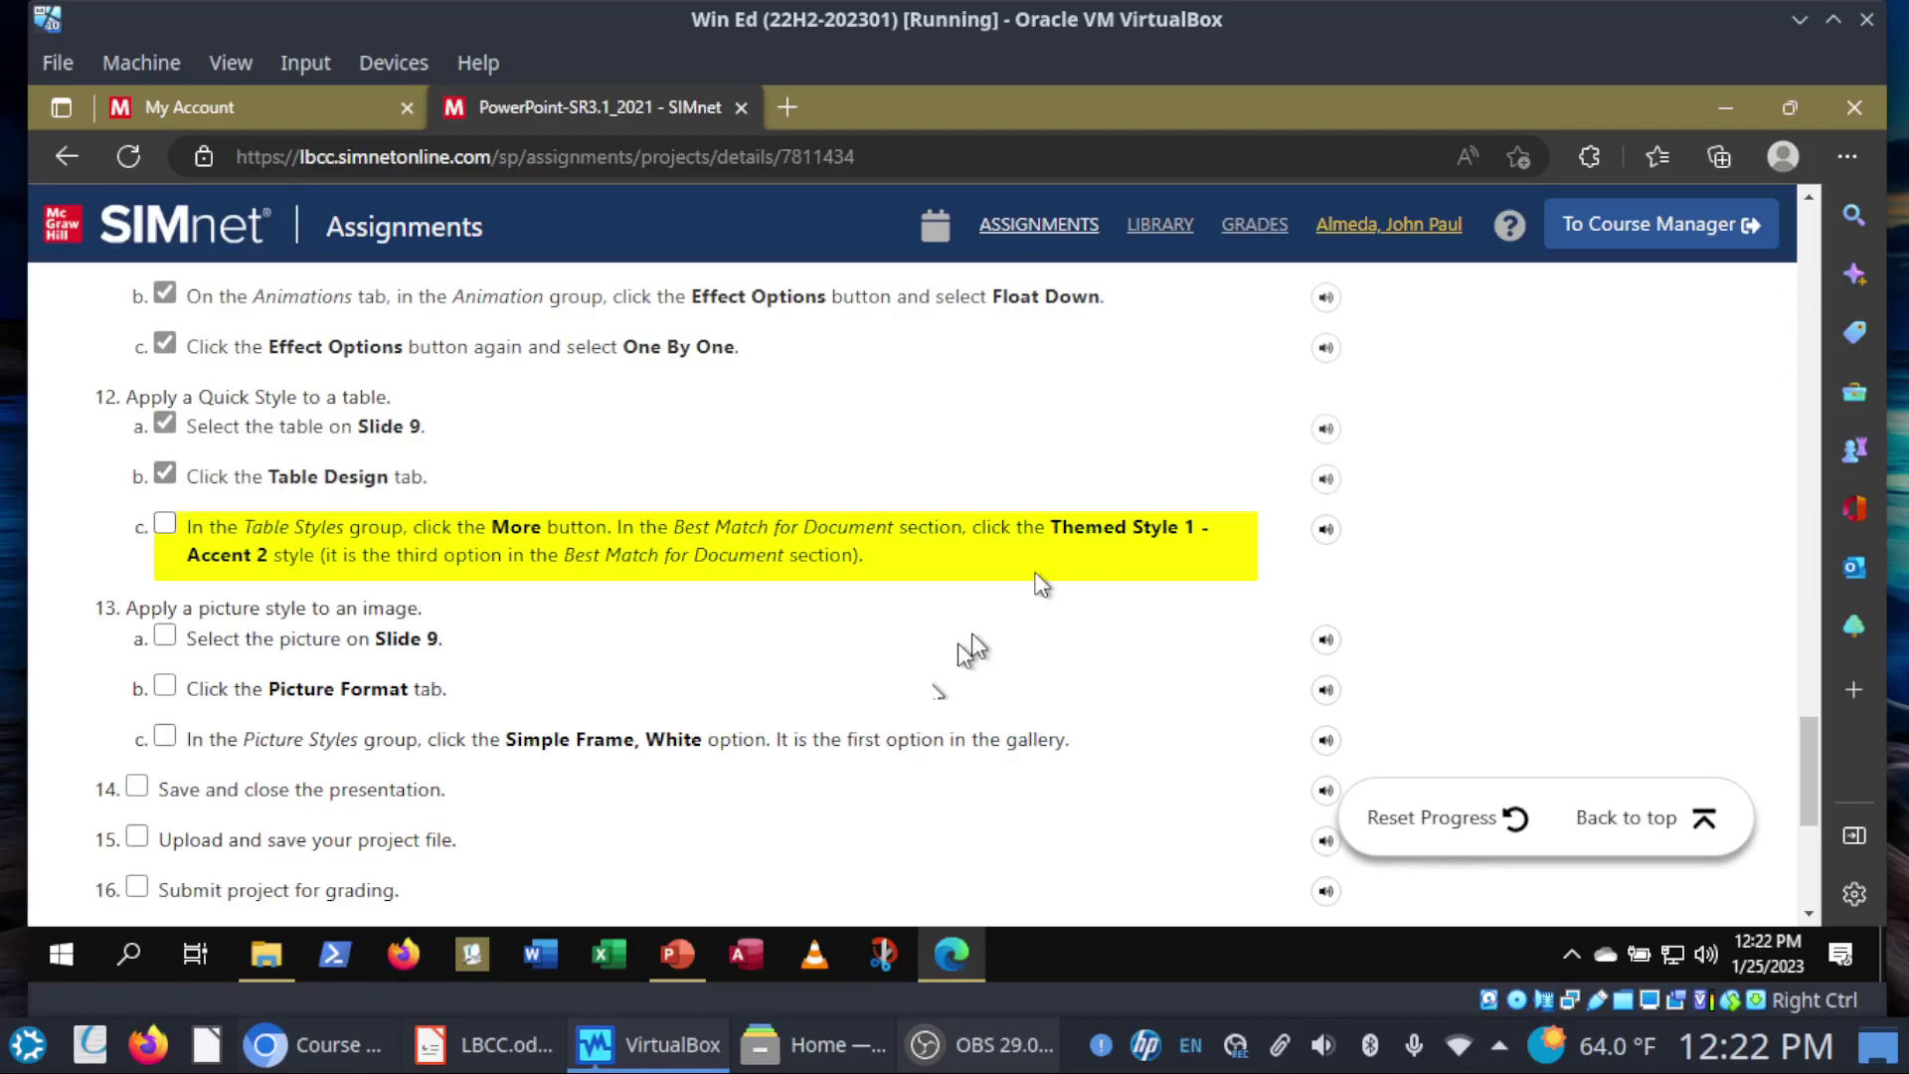
mouse_move(676, 977)
left_click(676, 845)
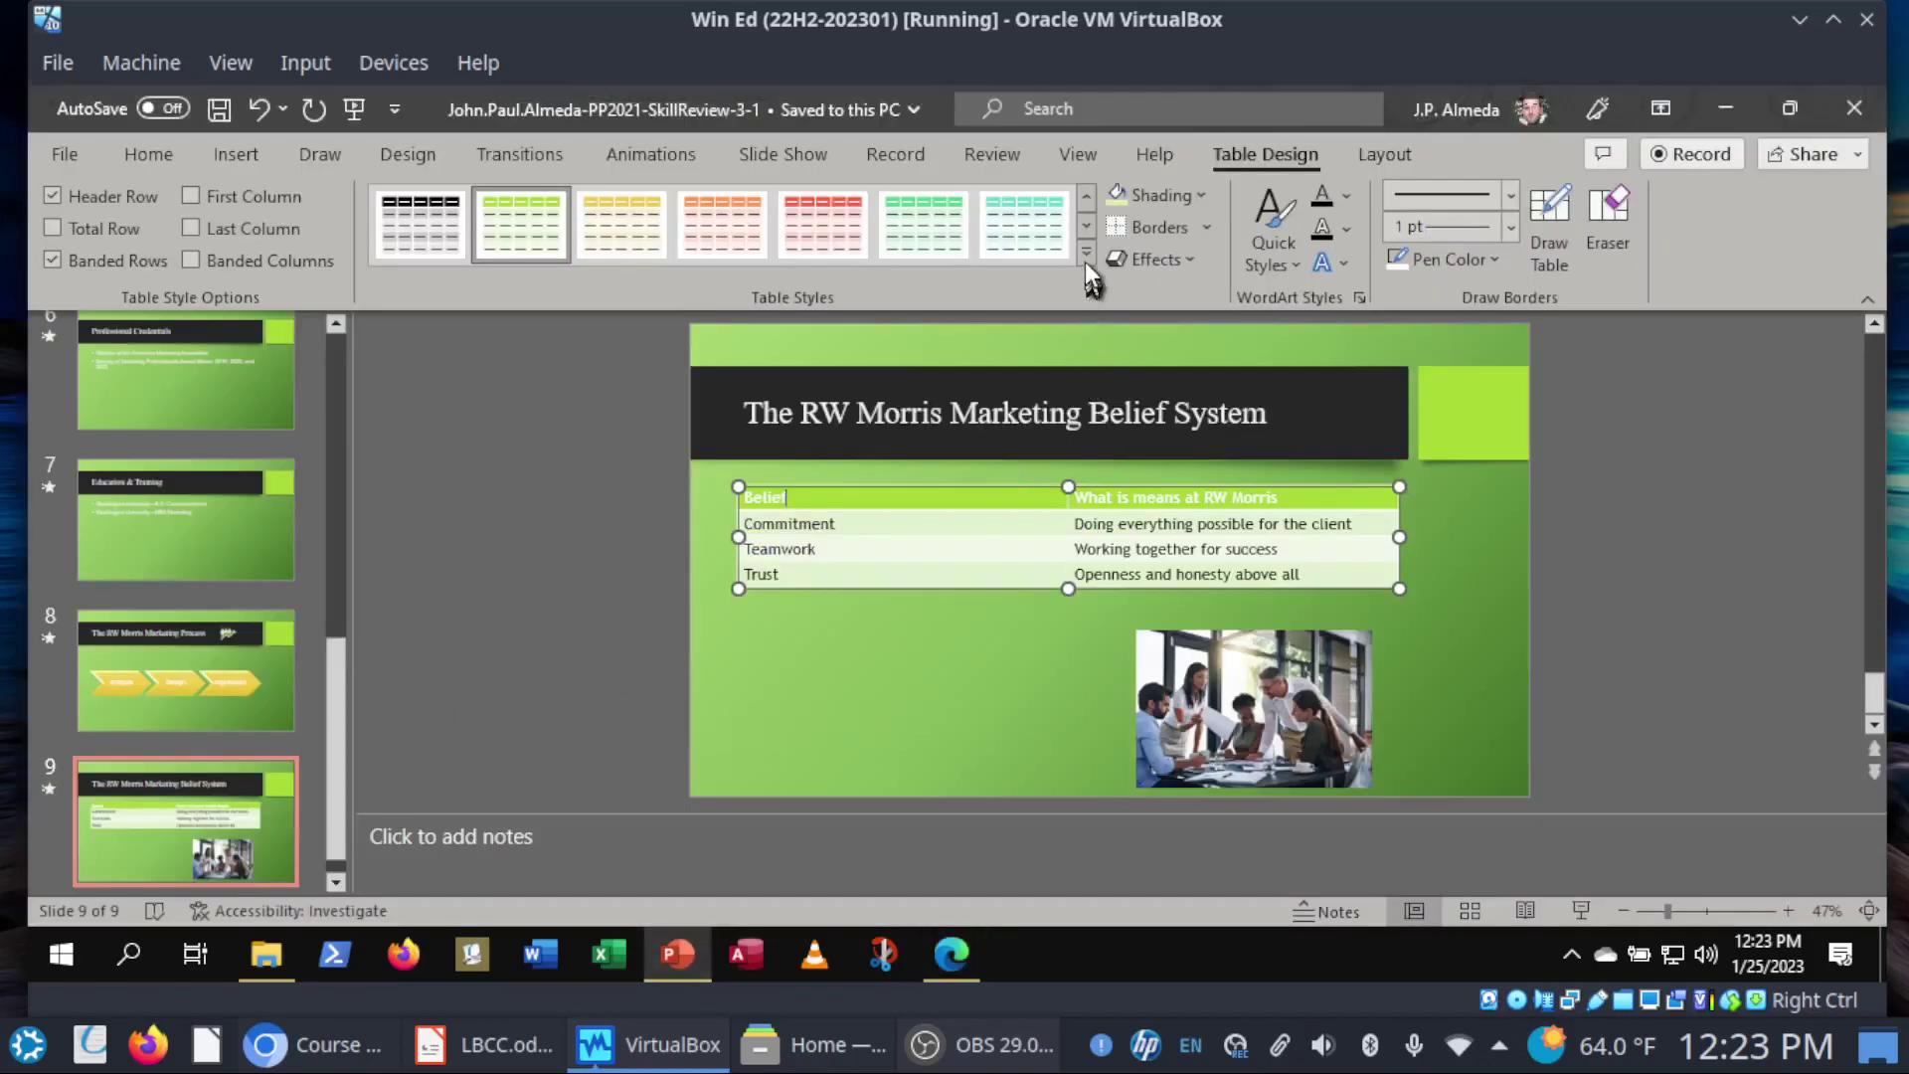
left_click(1087, 258)
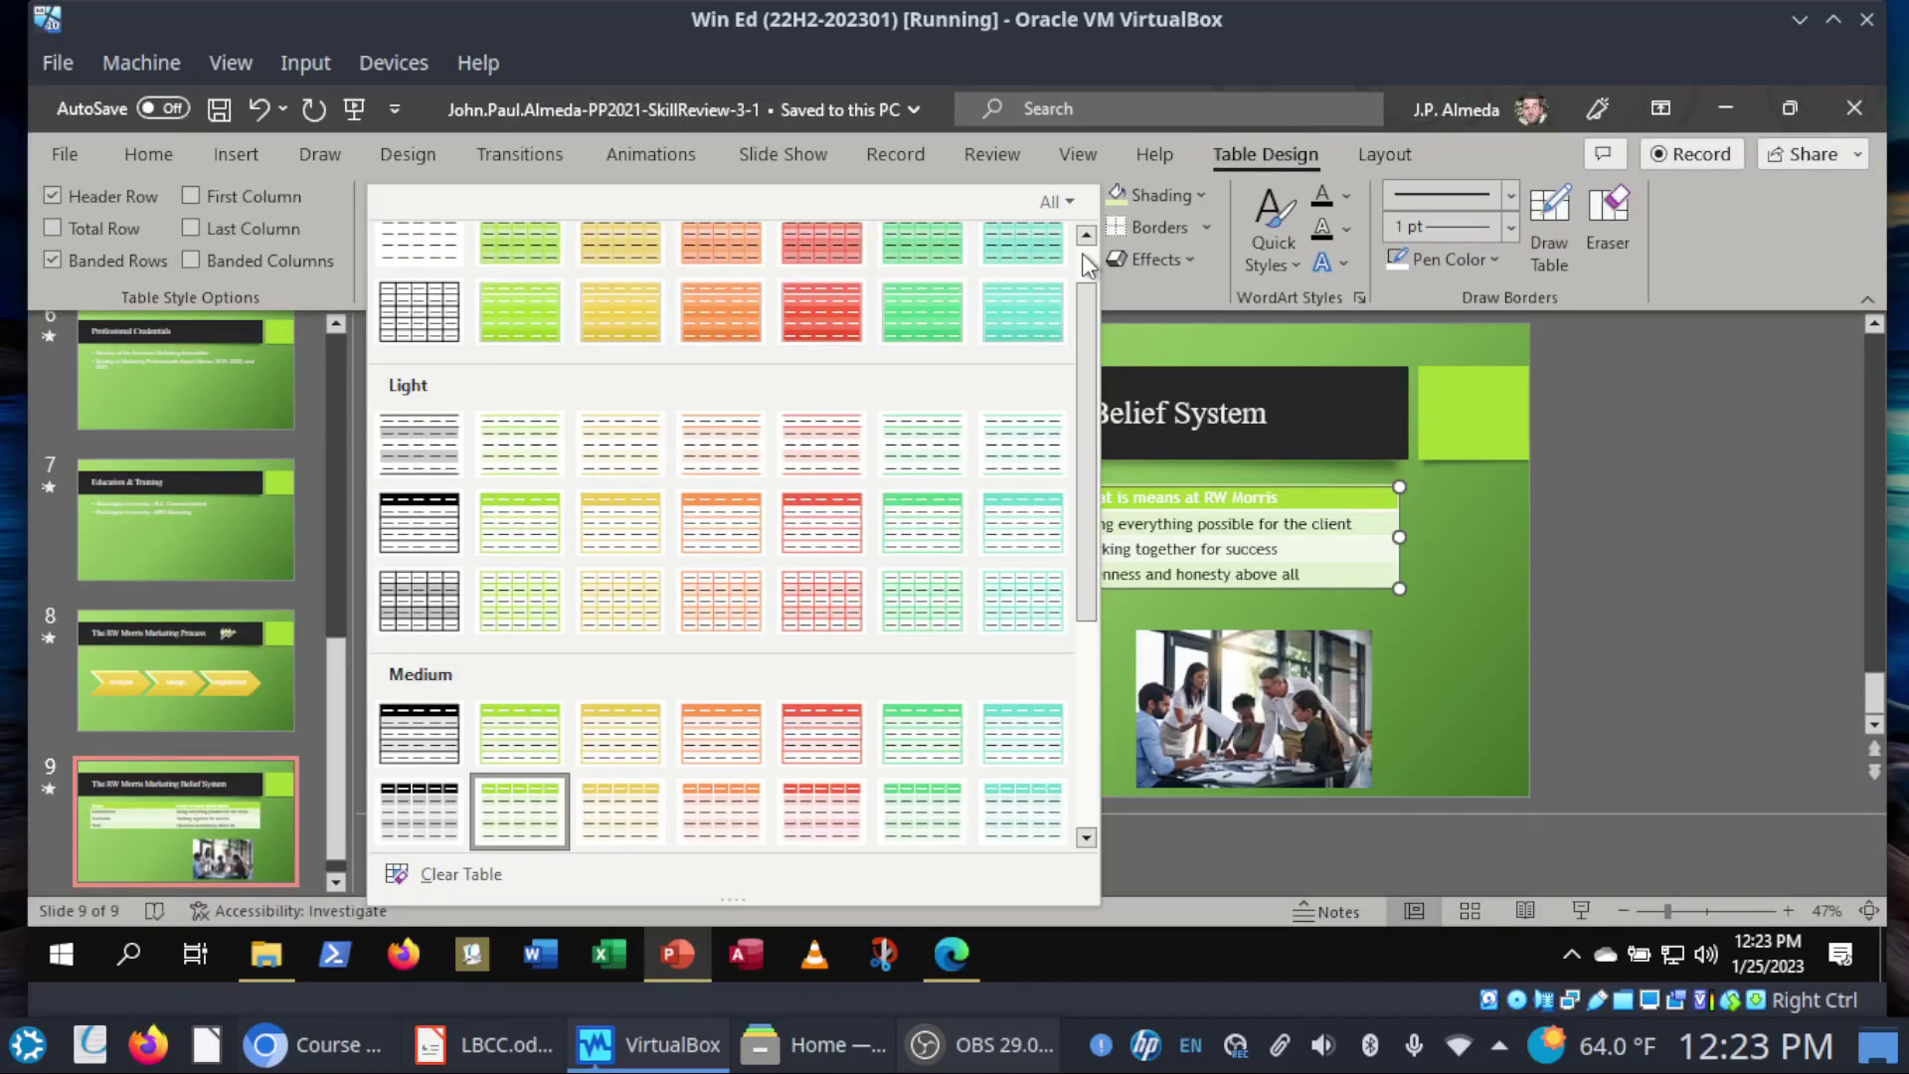
scroll(1084, 260, "up", 1)
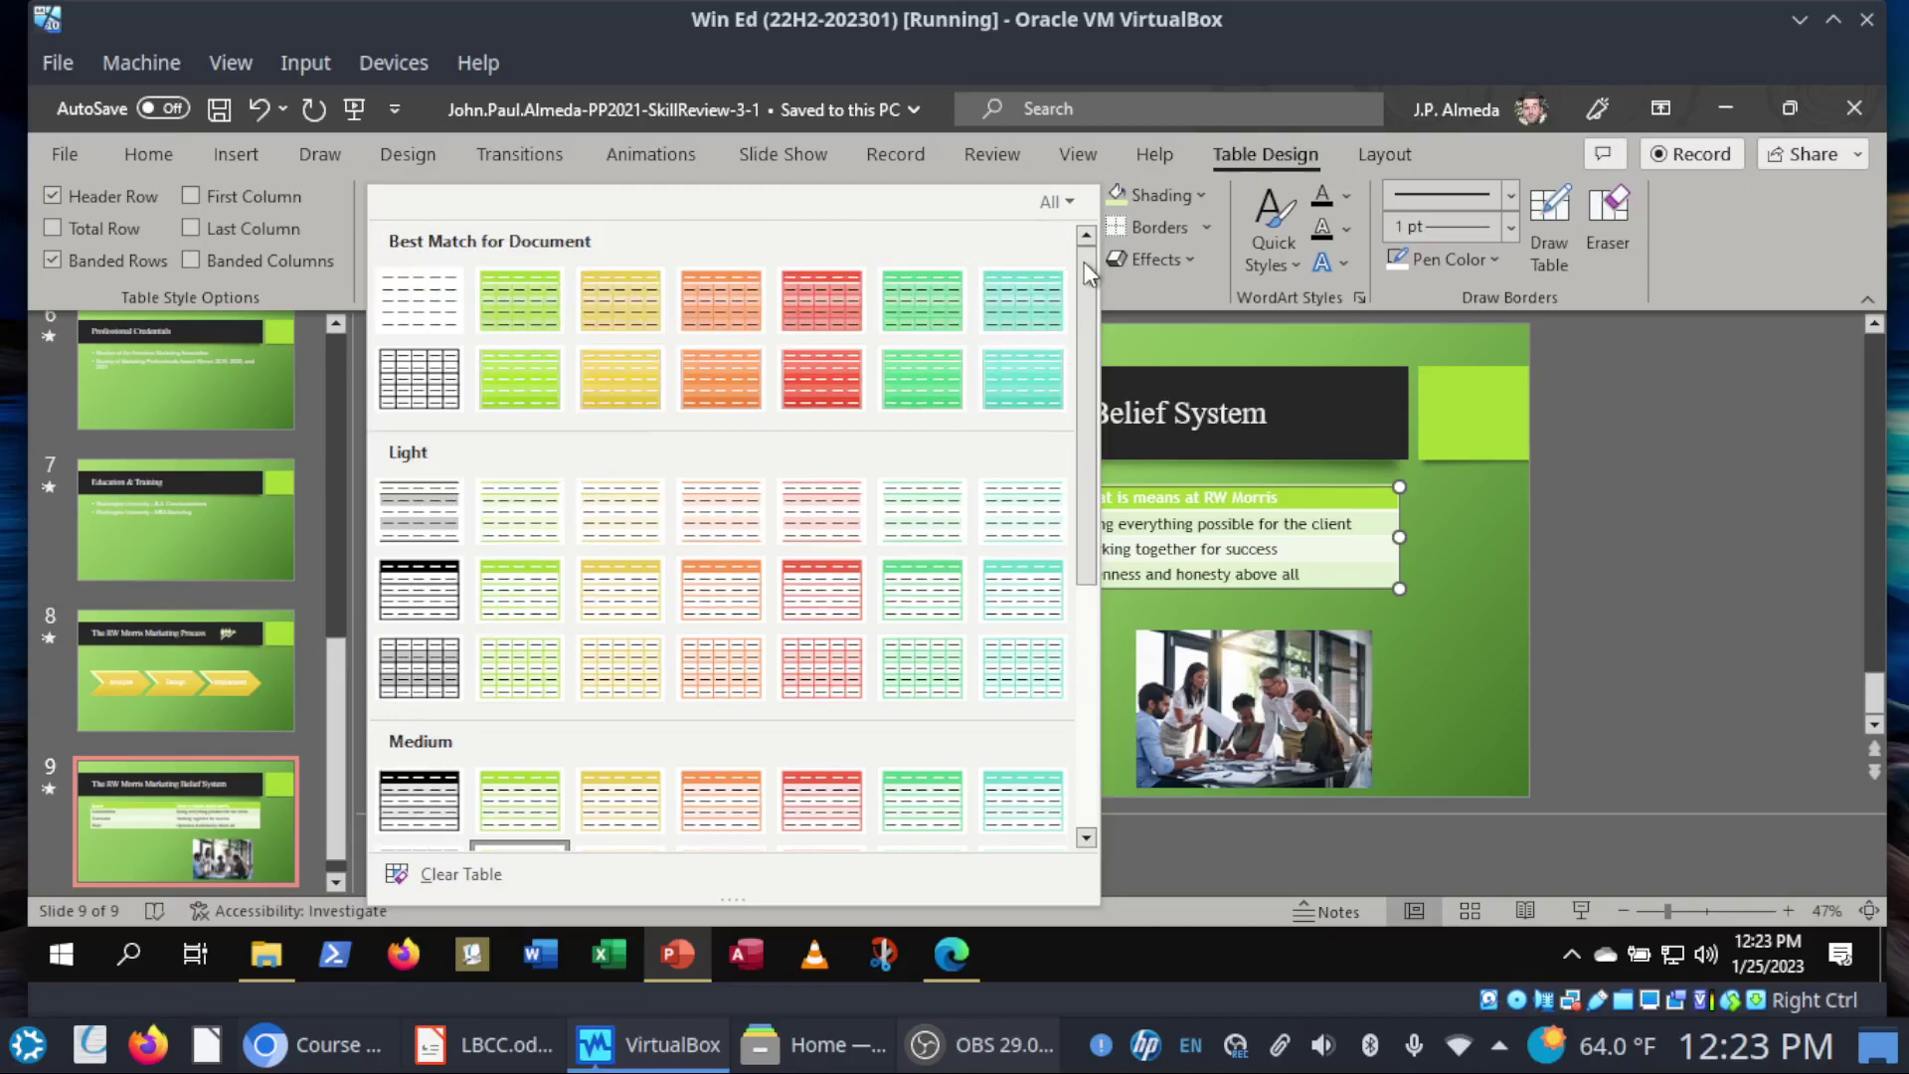
left_click(951, 956)
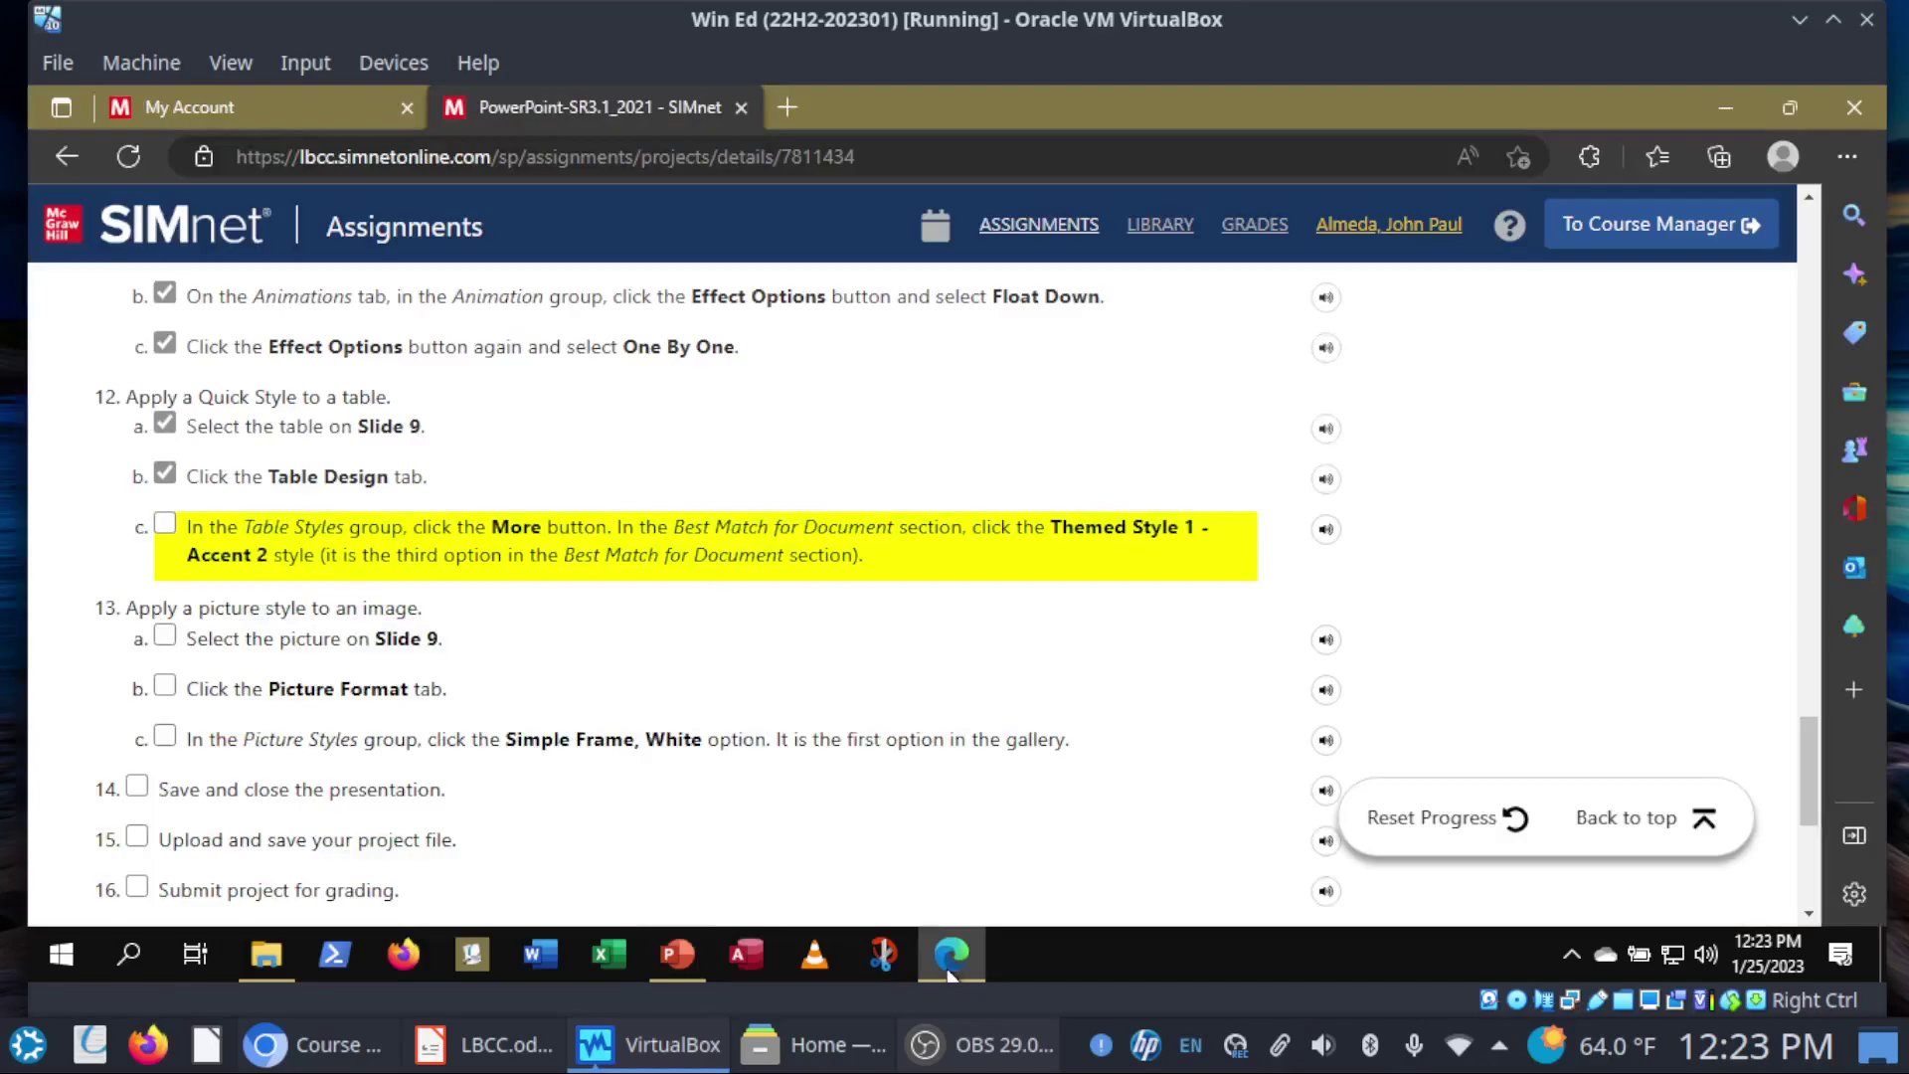
left_click(678, 957)
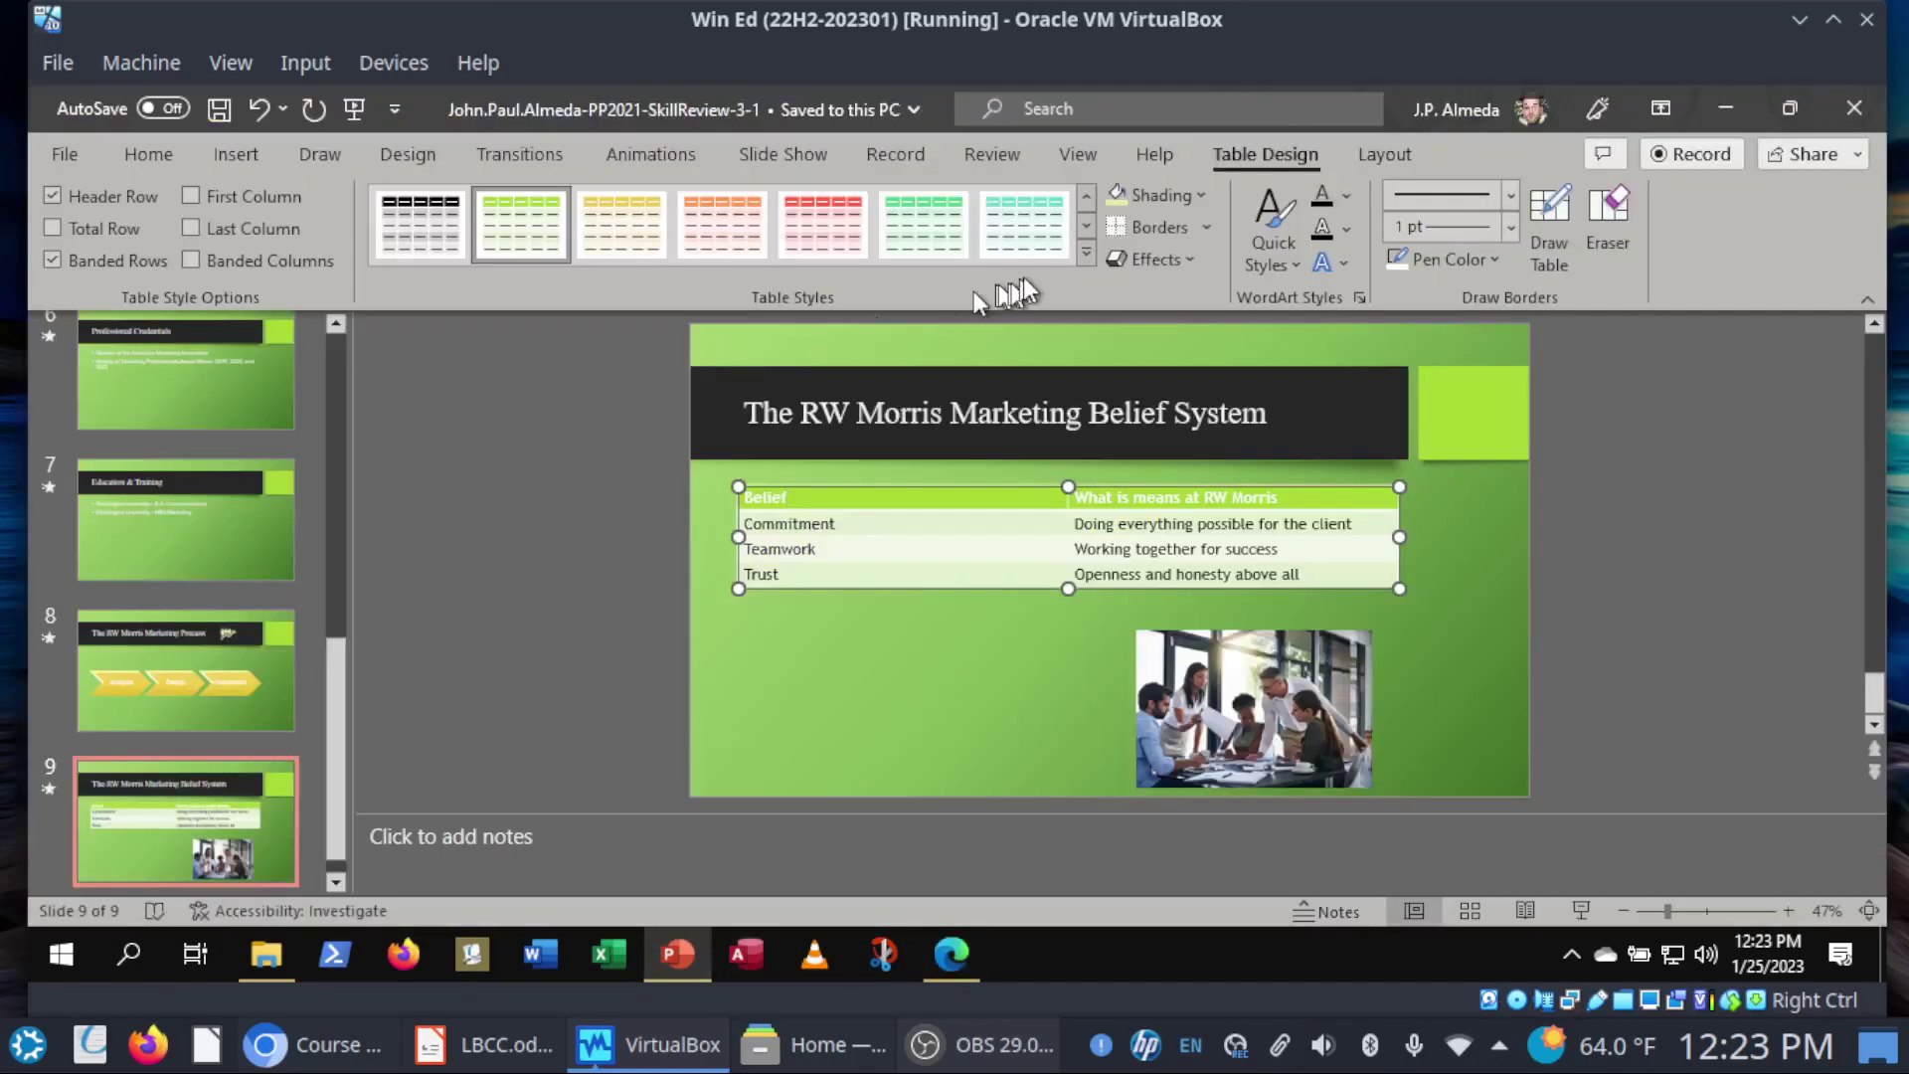
Step: Apply the Themed Style 1 - Accent 2 table style to slide 9's table, and save the presentation
left_click(1082, 254)
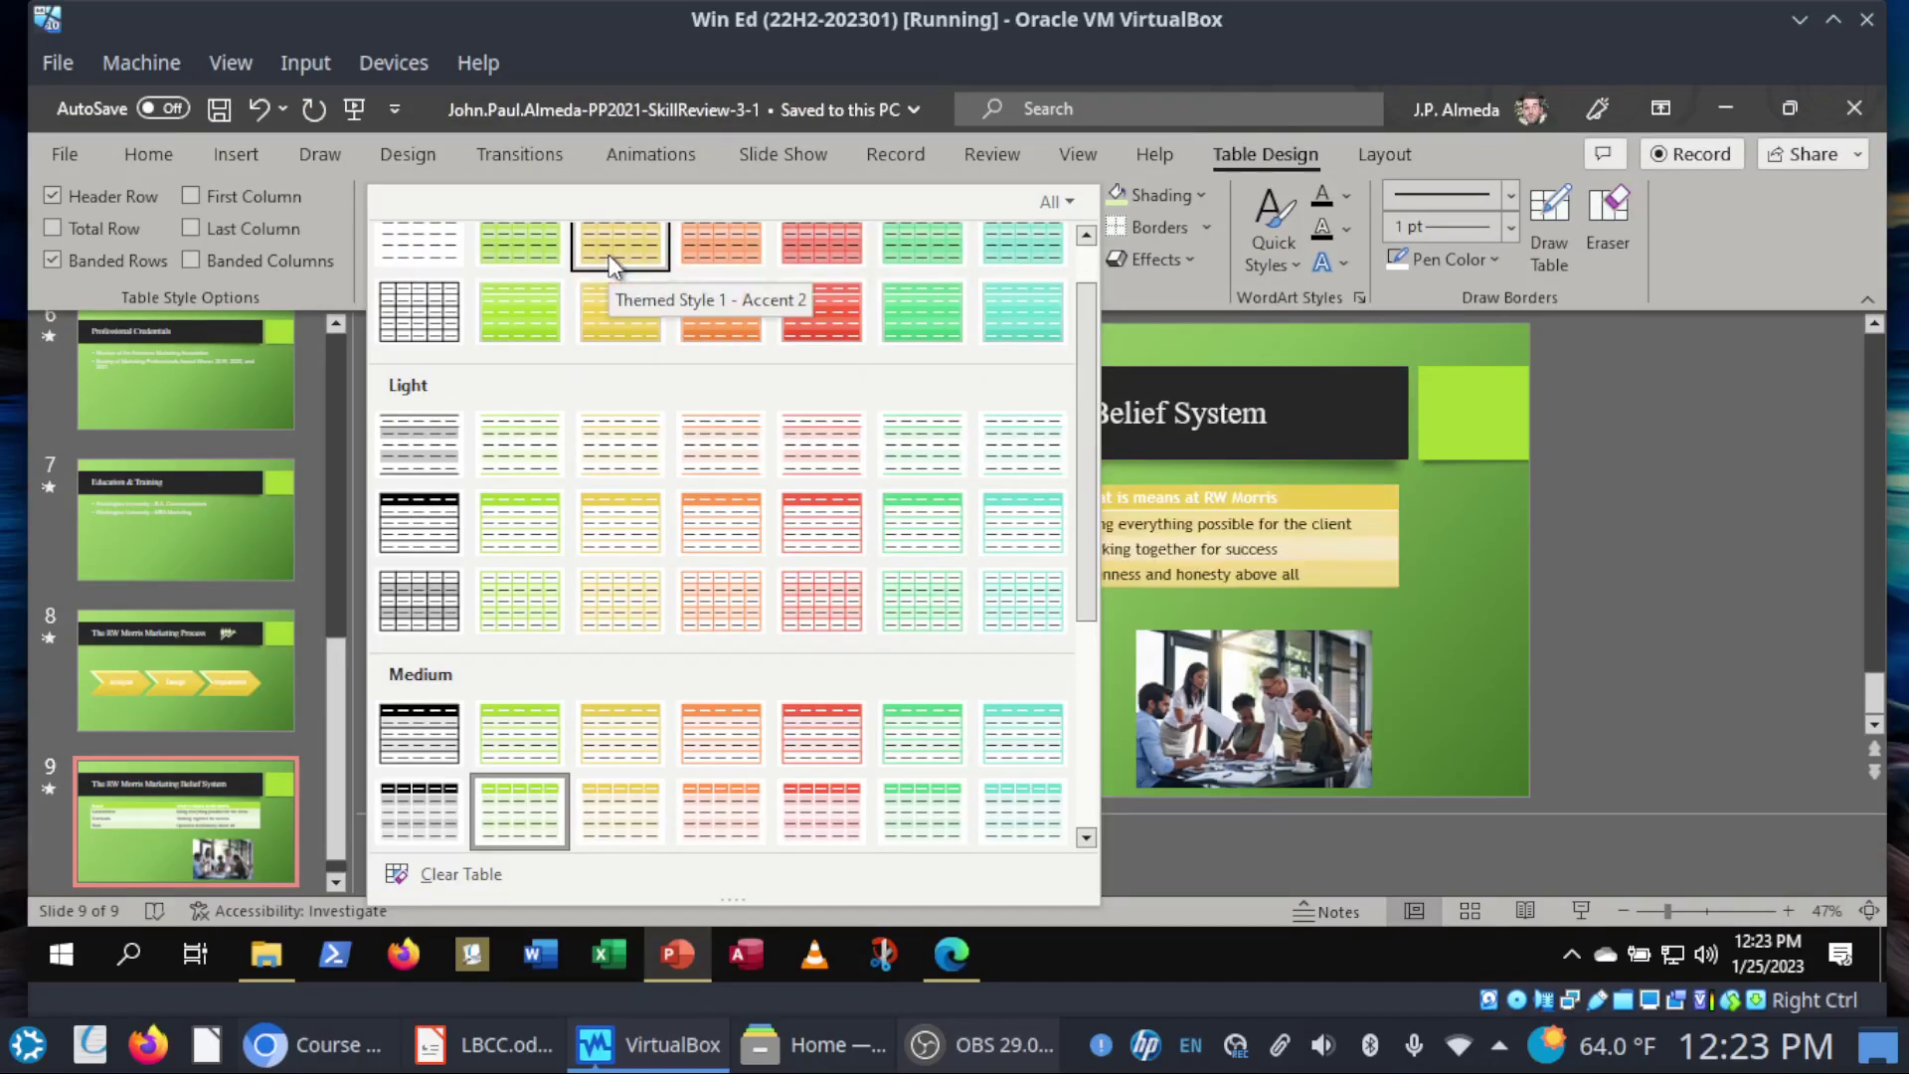
scroll(609, 255, "up", 1)
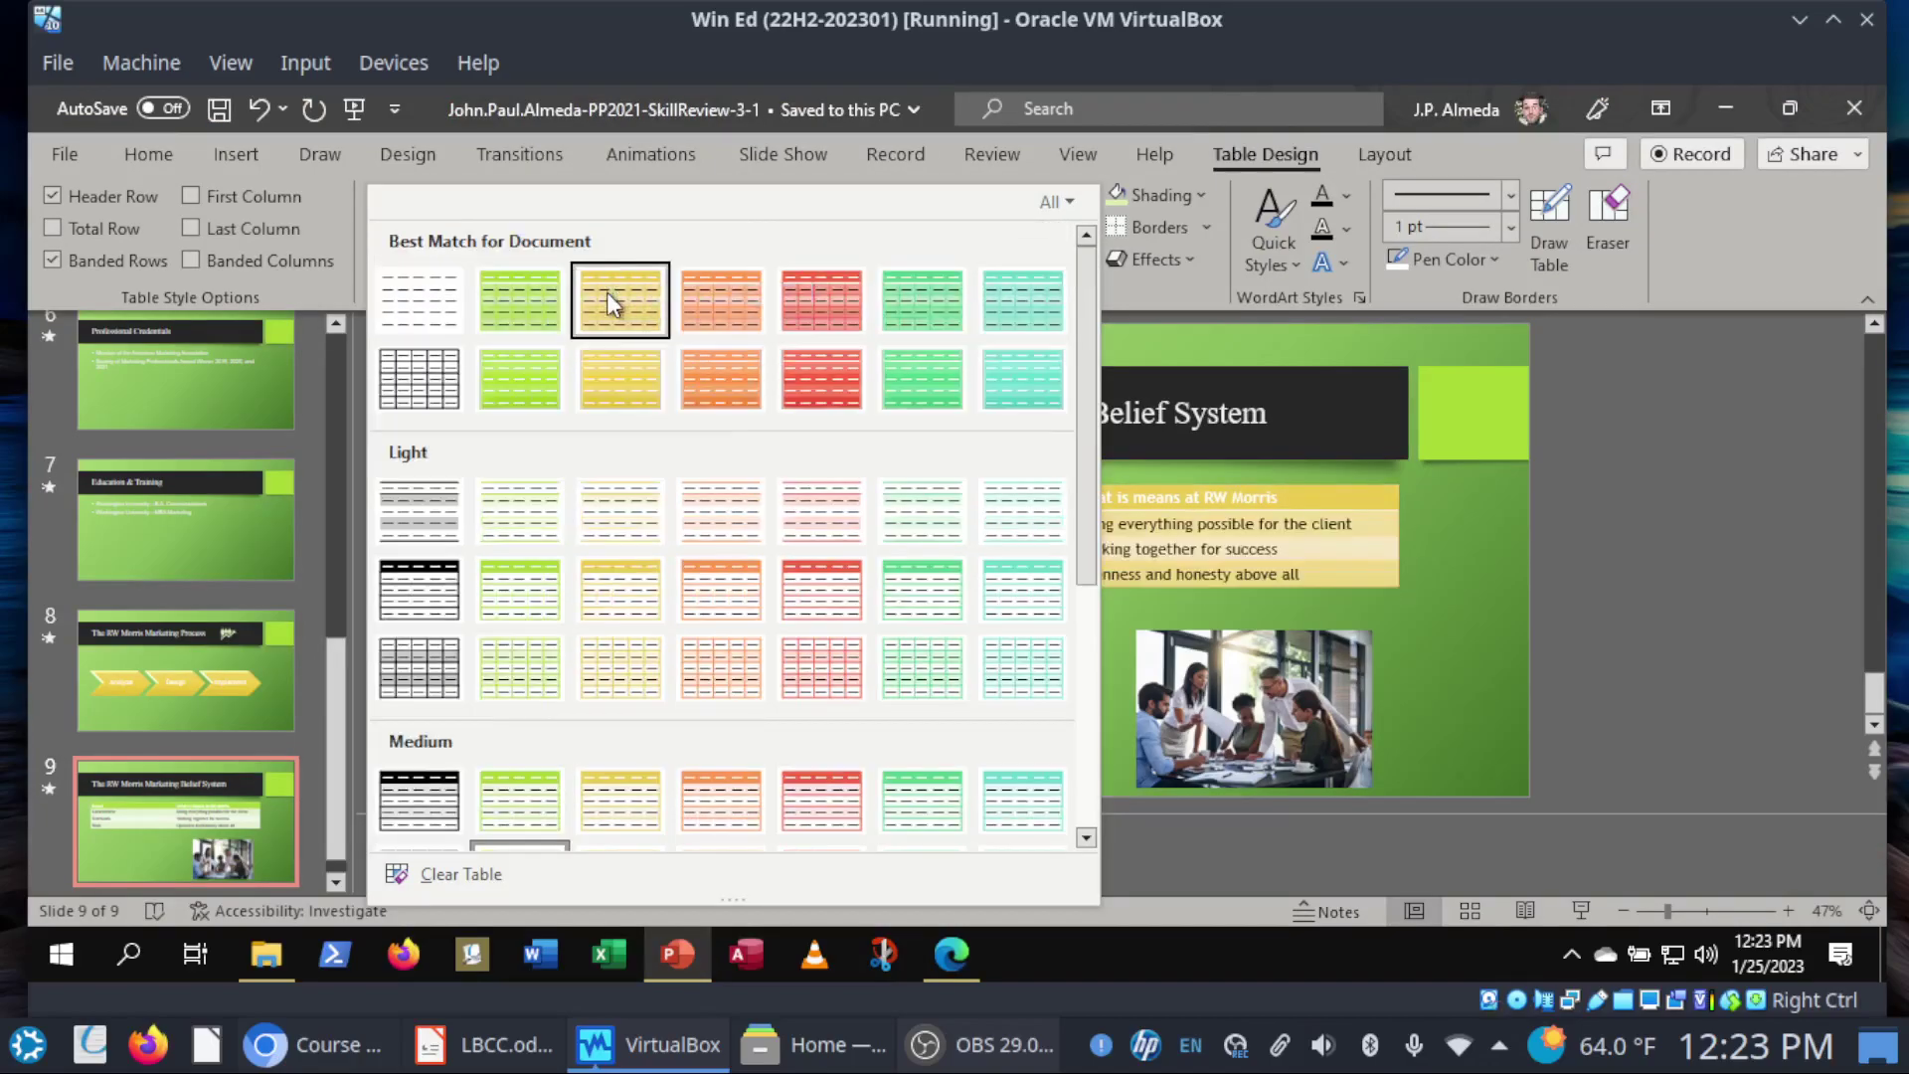
left_click(607, 292)
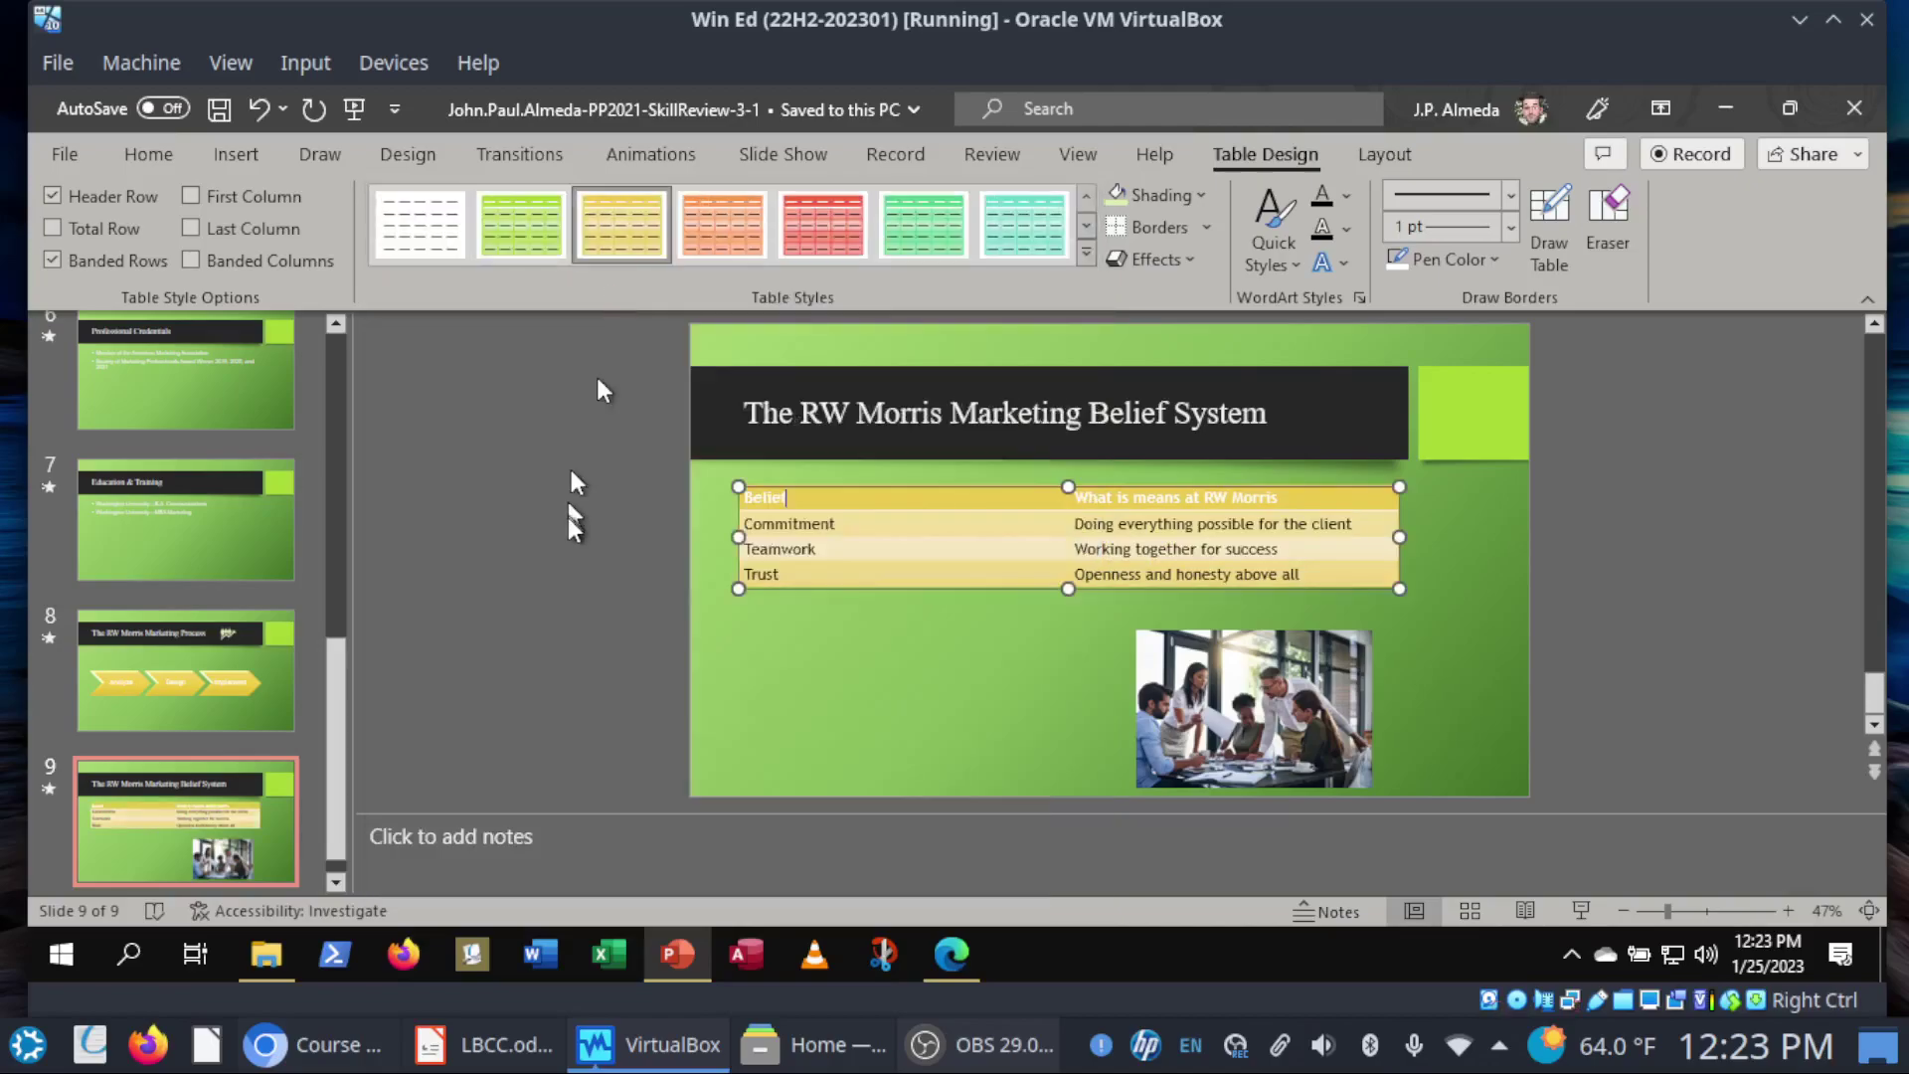
left_click(217, 113)
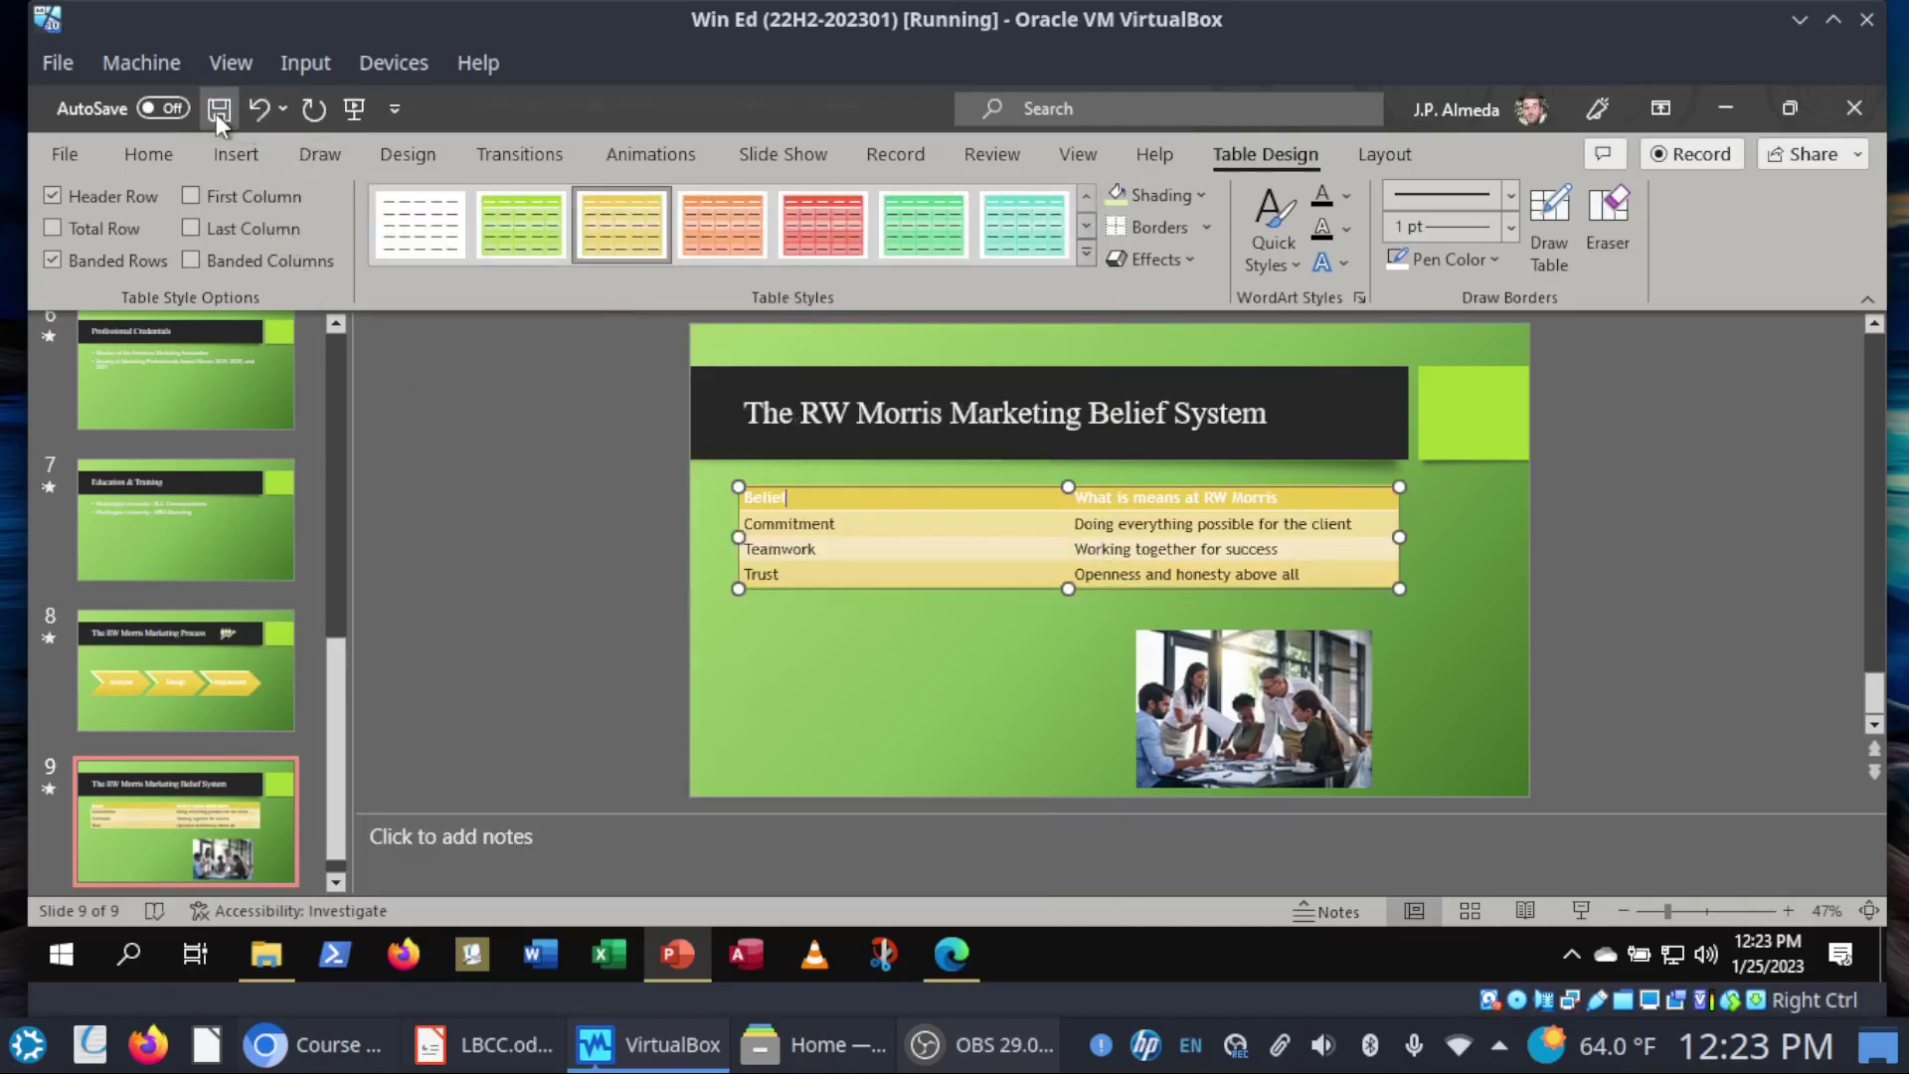
Step: Mark step 12c complete in the SIMnet checklist
left_click(952, 954)
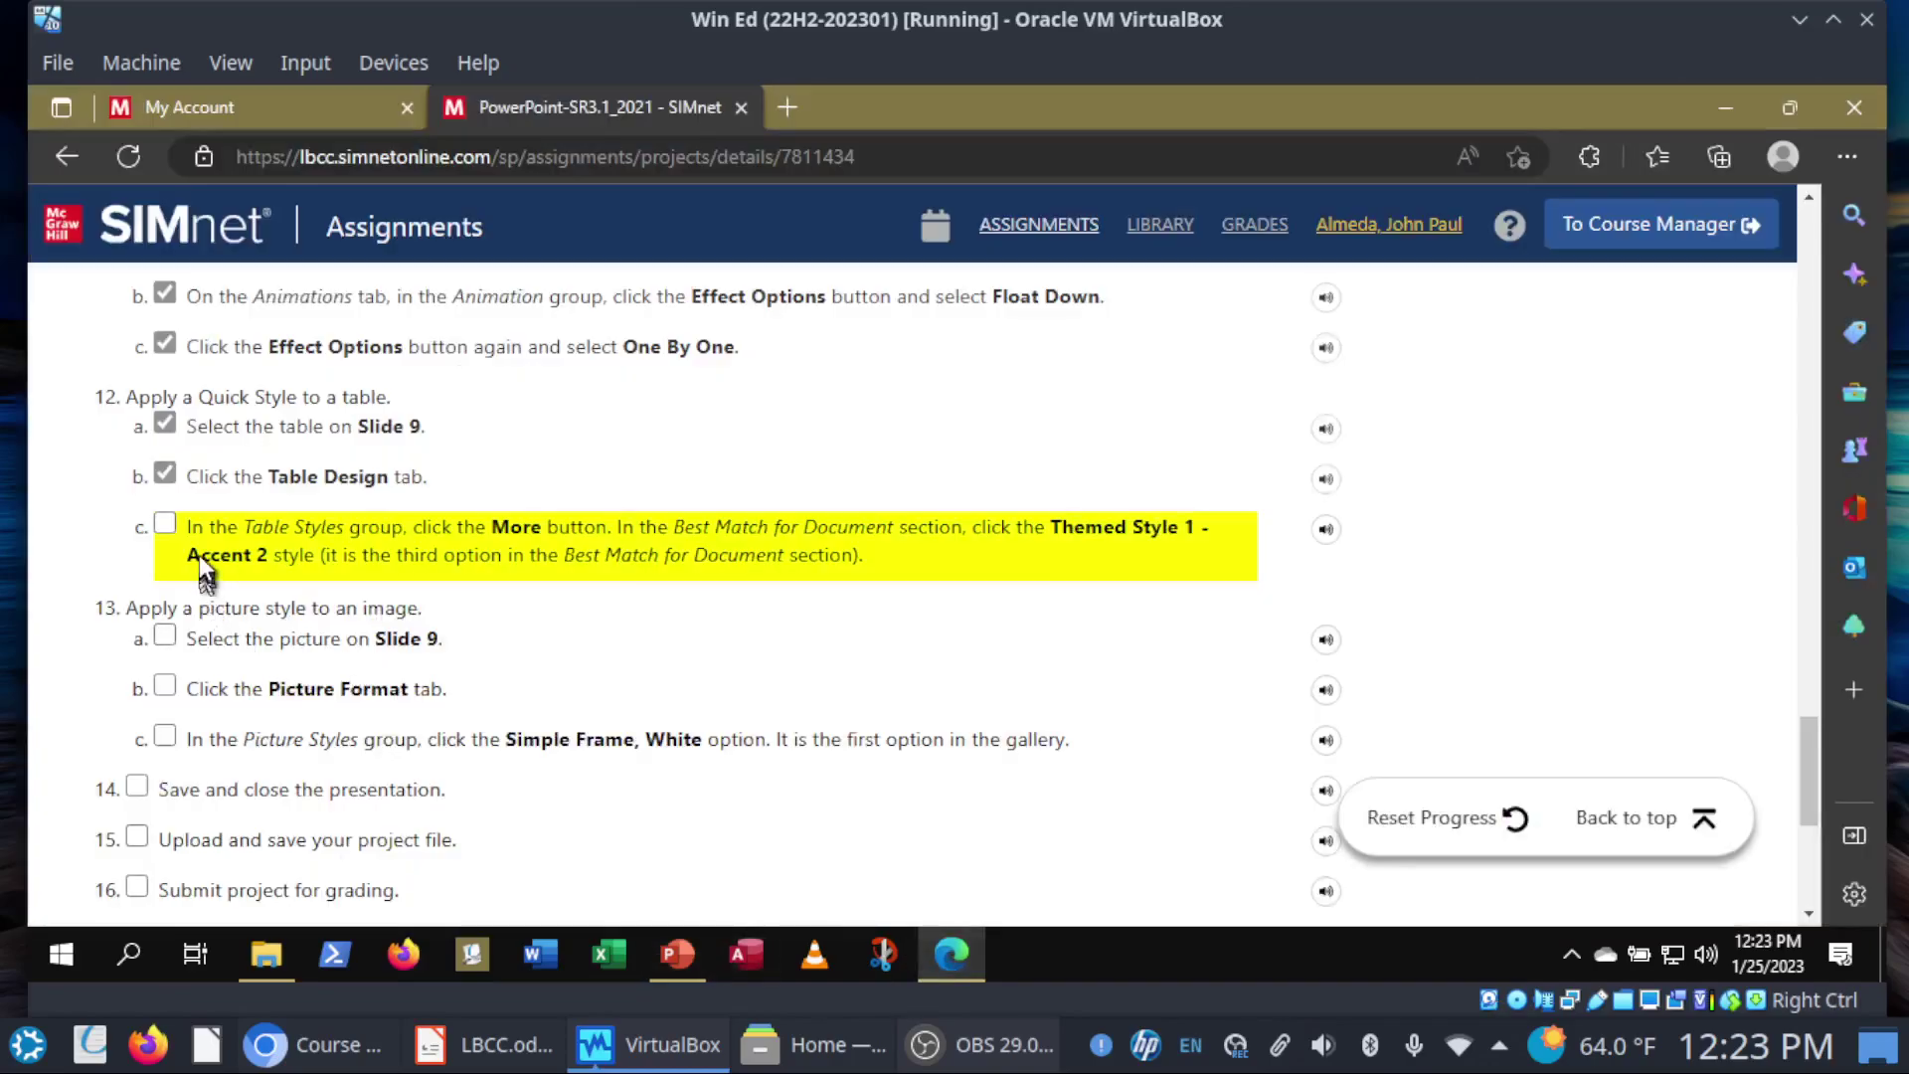
left_click(165, 524)
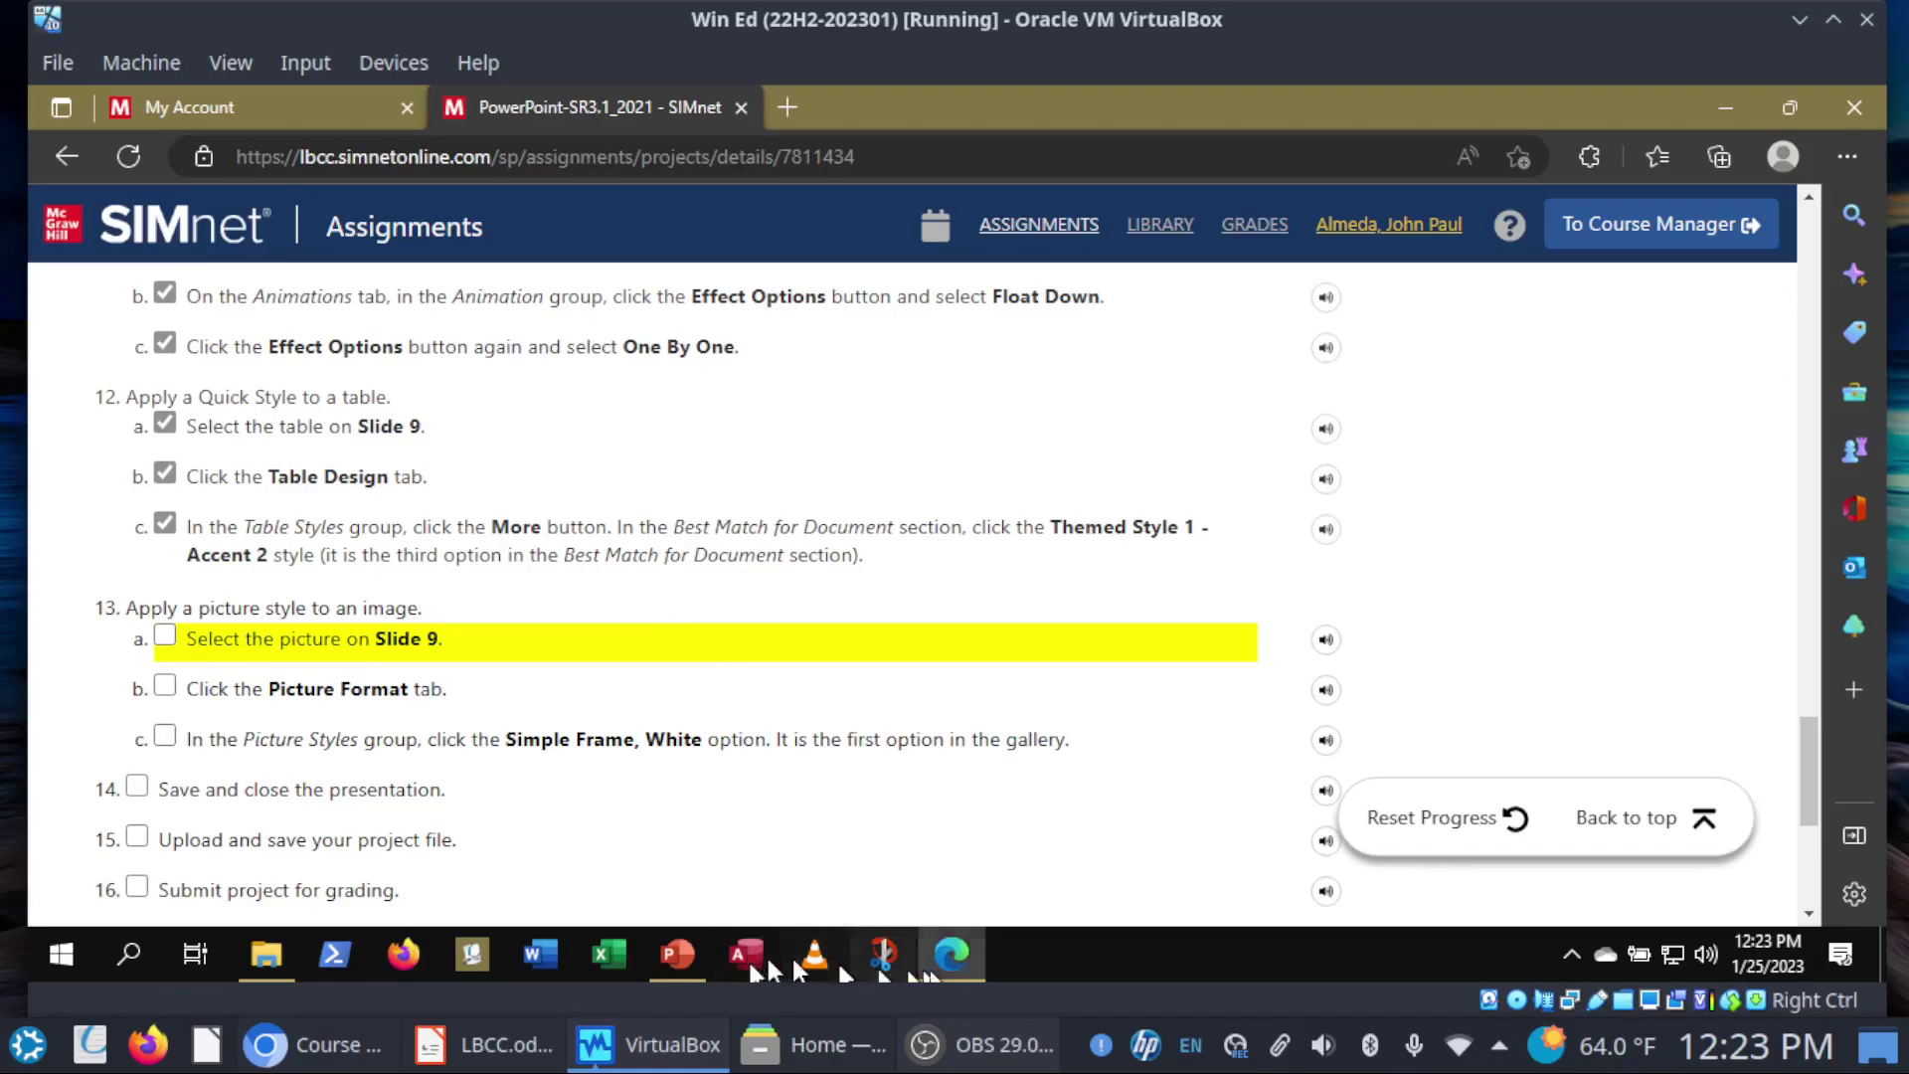
Step: Select the picture on slide 9 in PowerPoint and show its picture formatting options
left_click(693, 974)
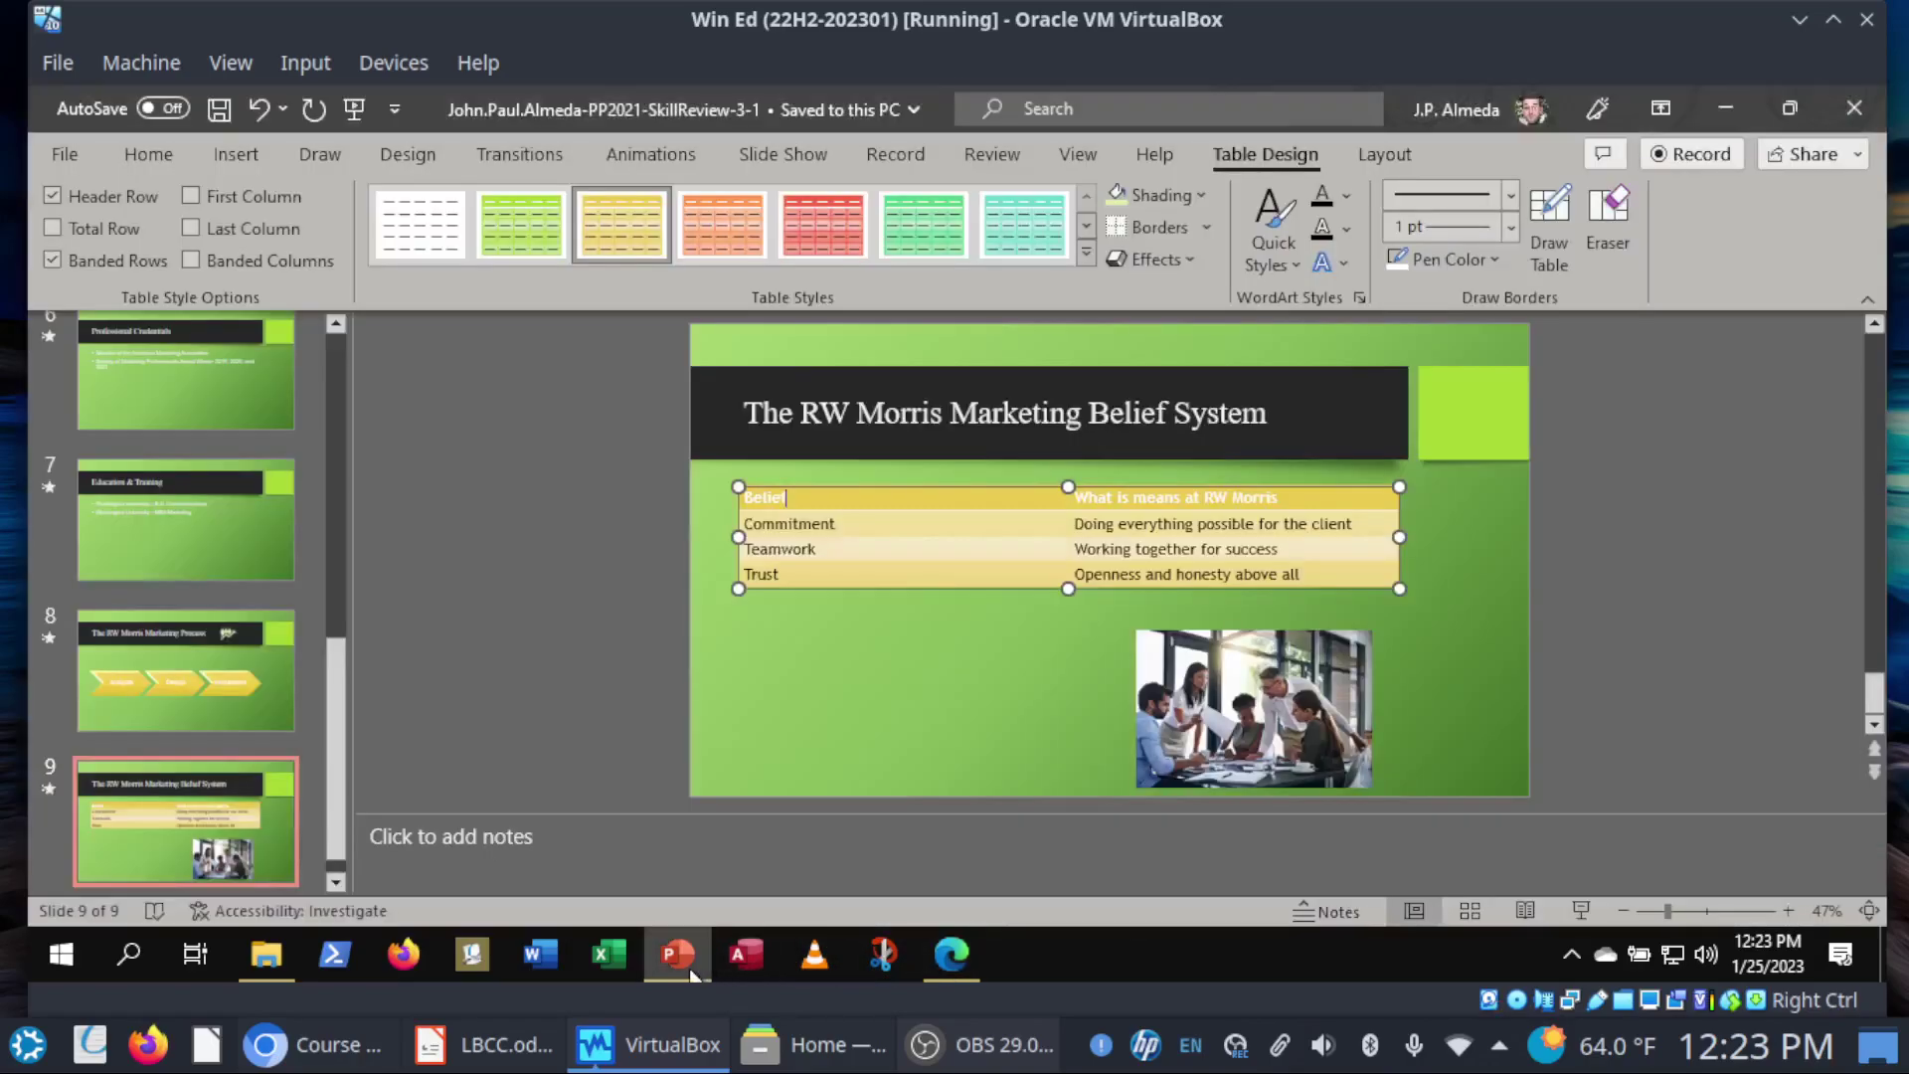
left_click(1292, 696)
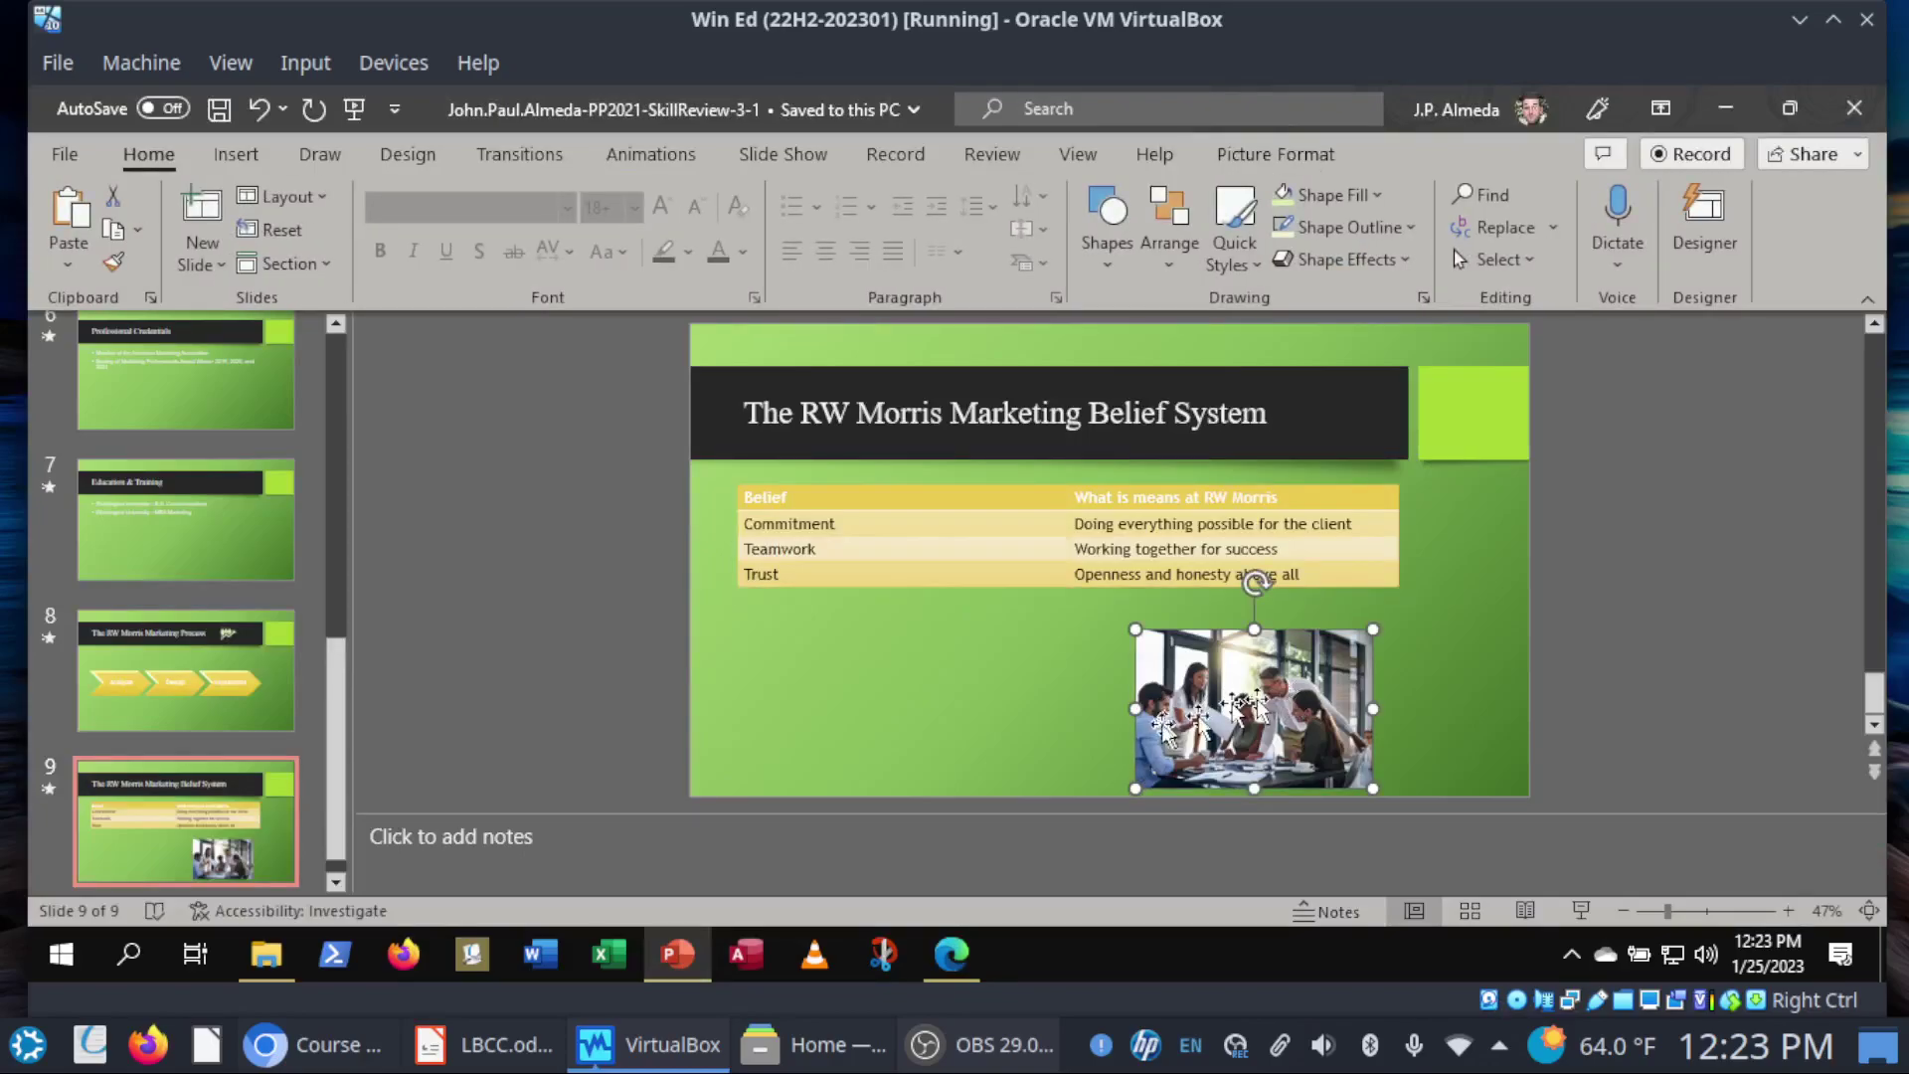
left_click(1274, 153)
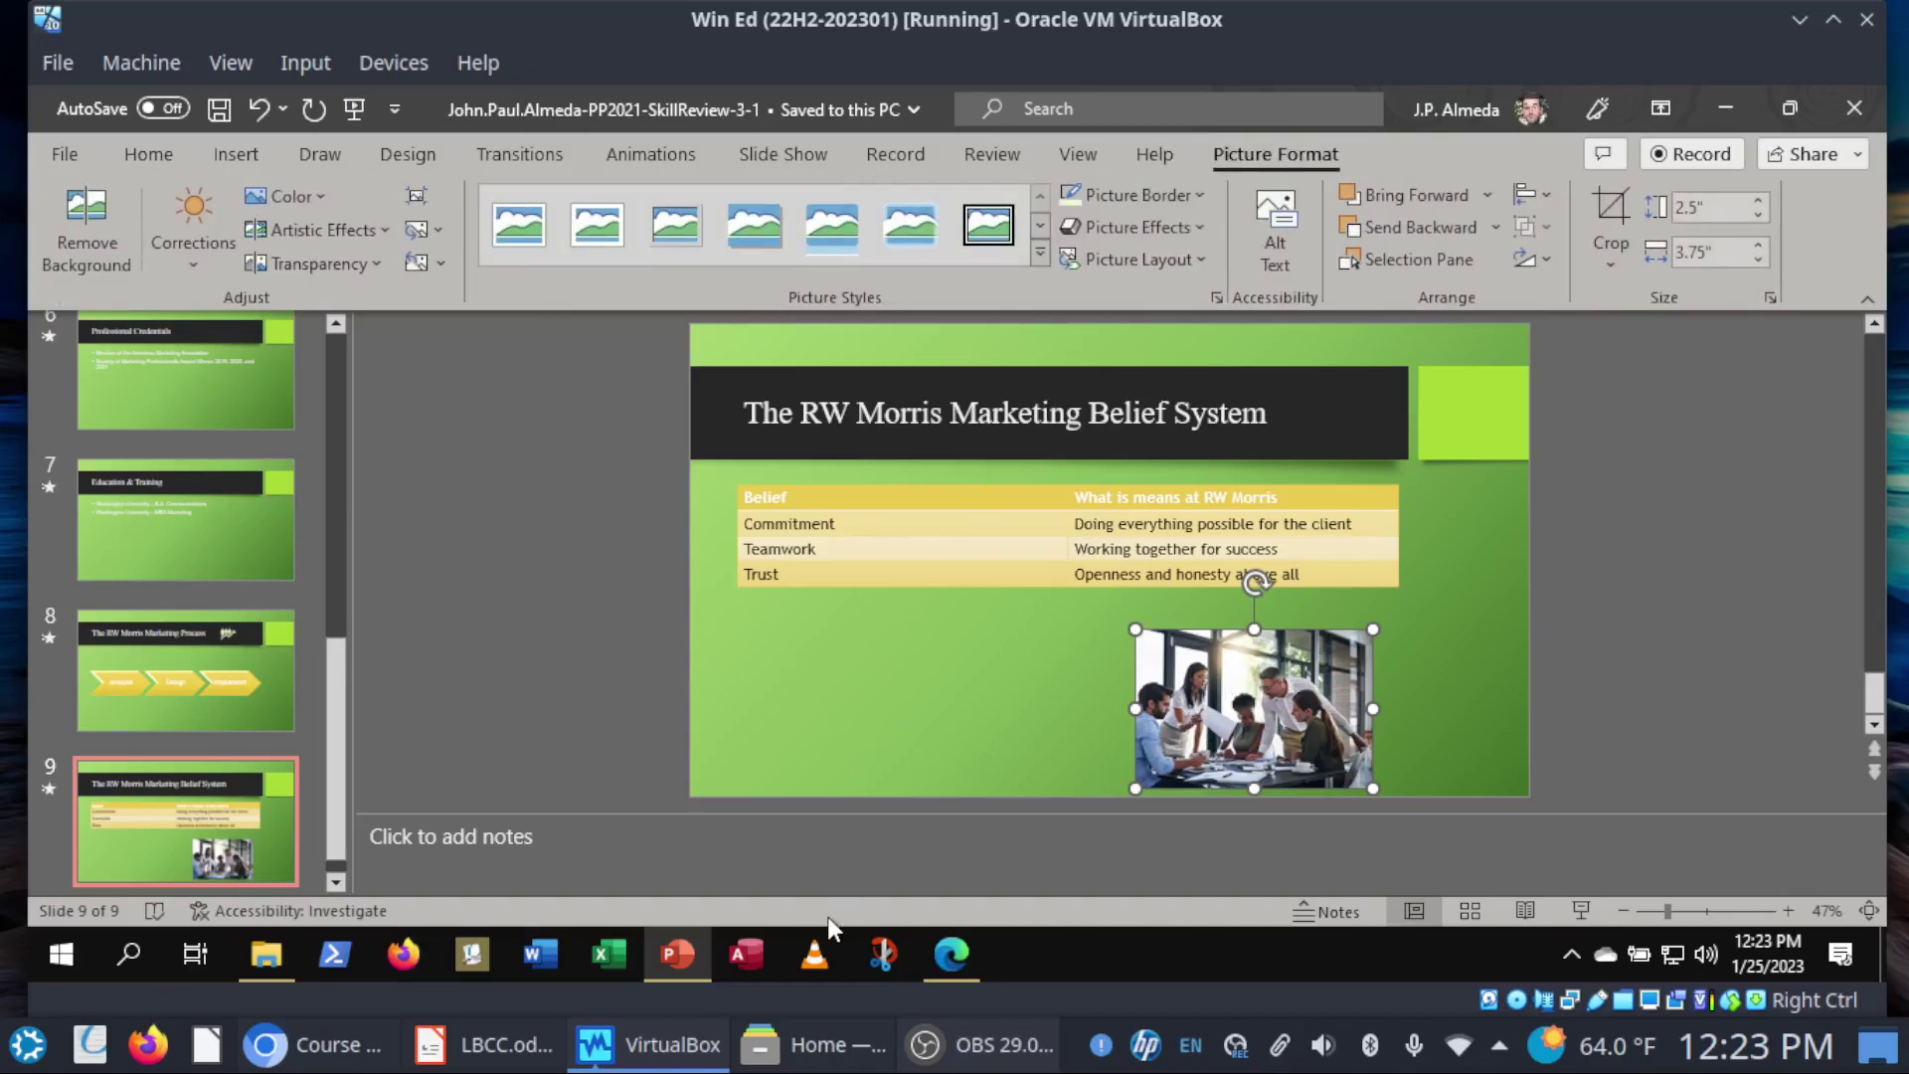
Step: Mark steps 13a and 13b complete in the SIMnet checklist, and return to PowerPoint
left_click(682, 955)
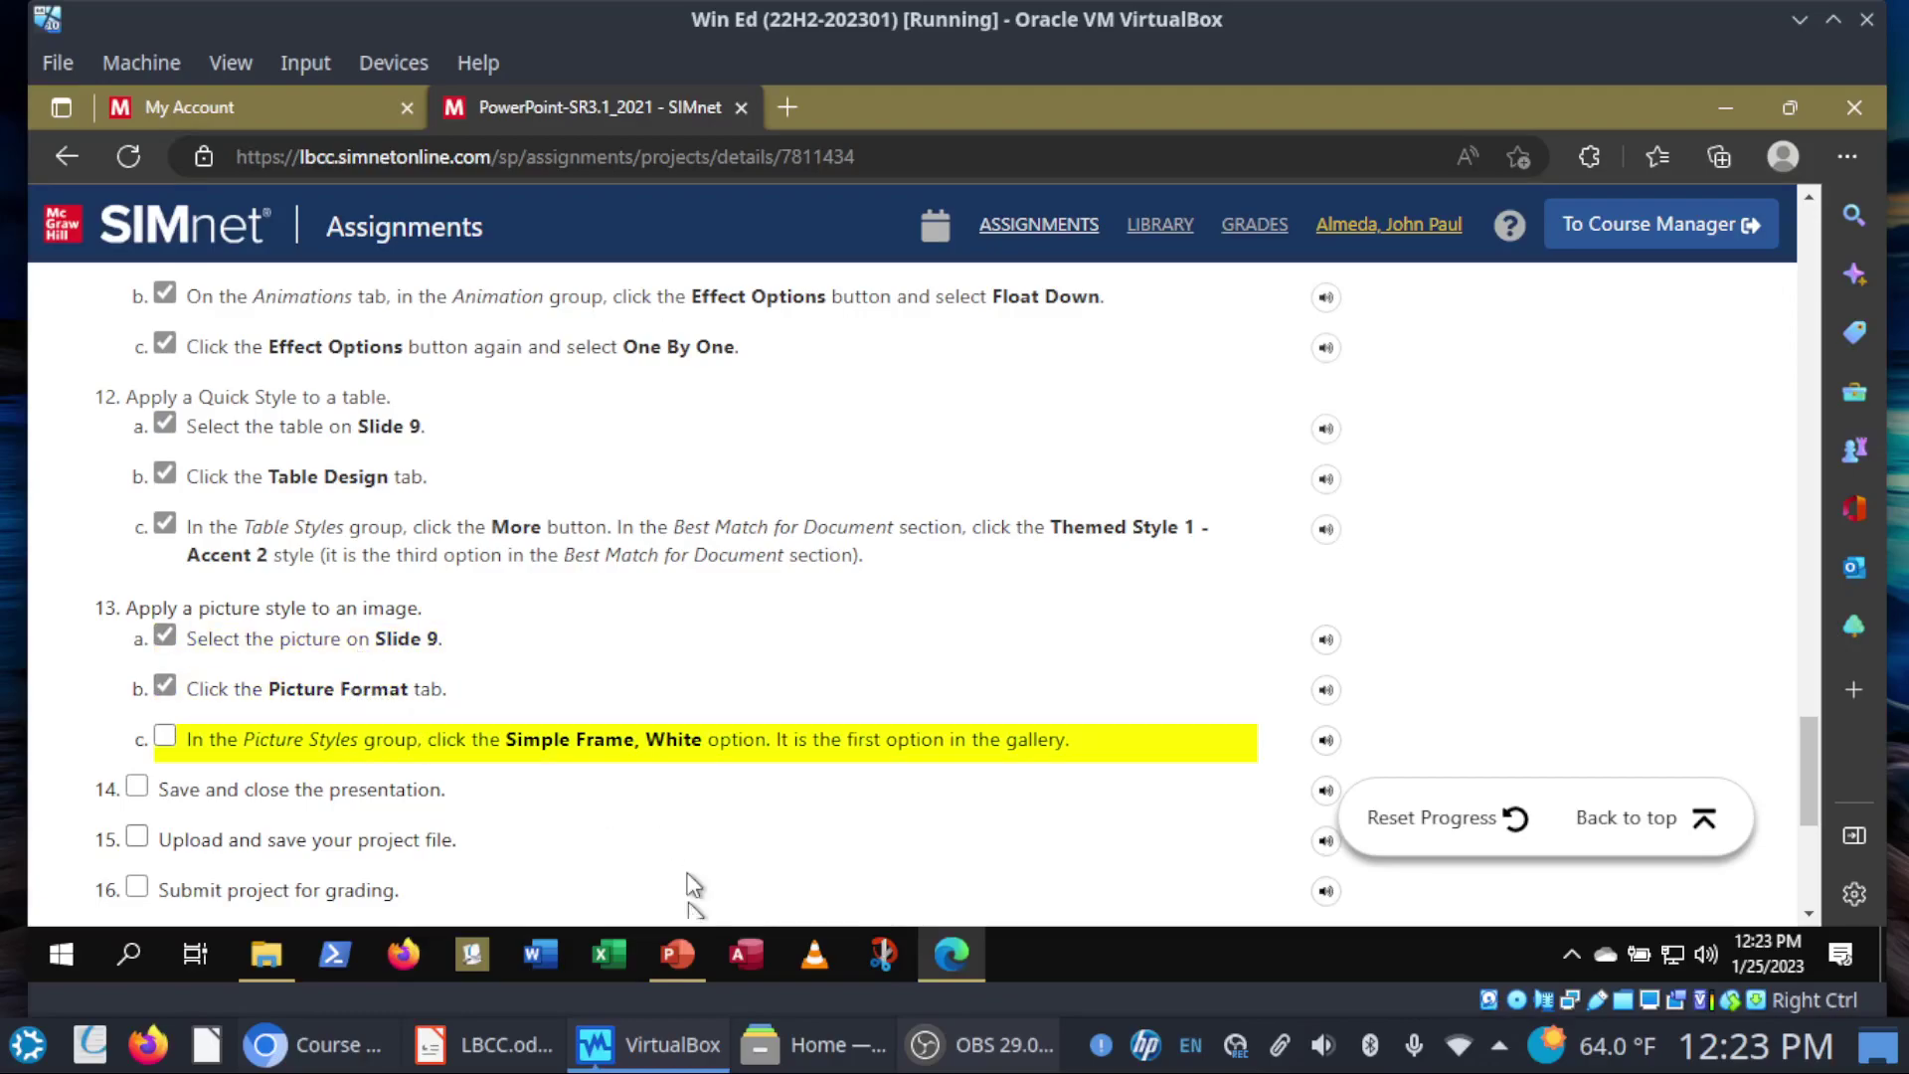
left_click(676, 959)
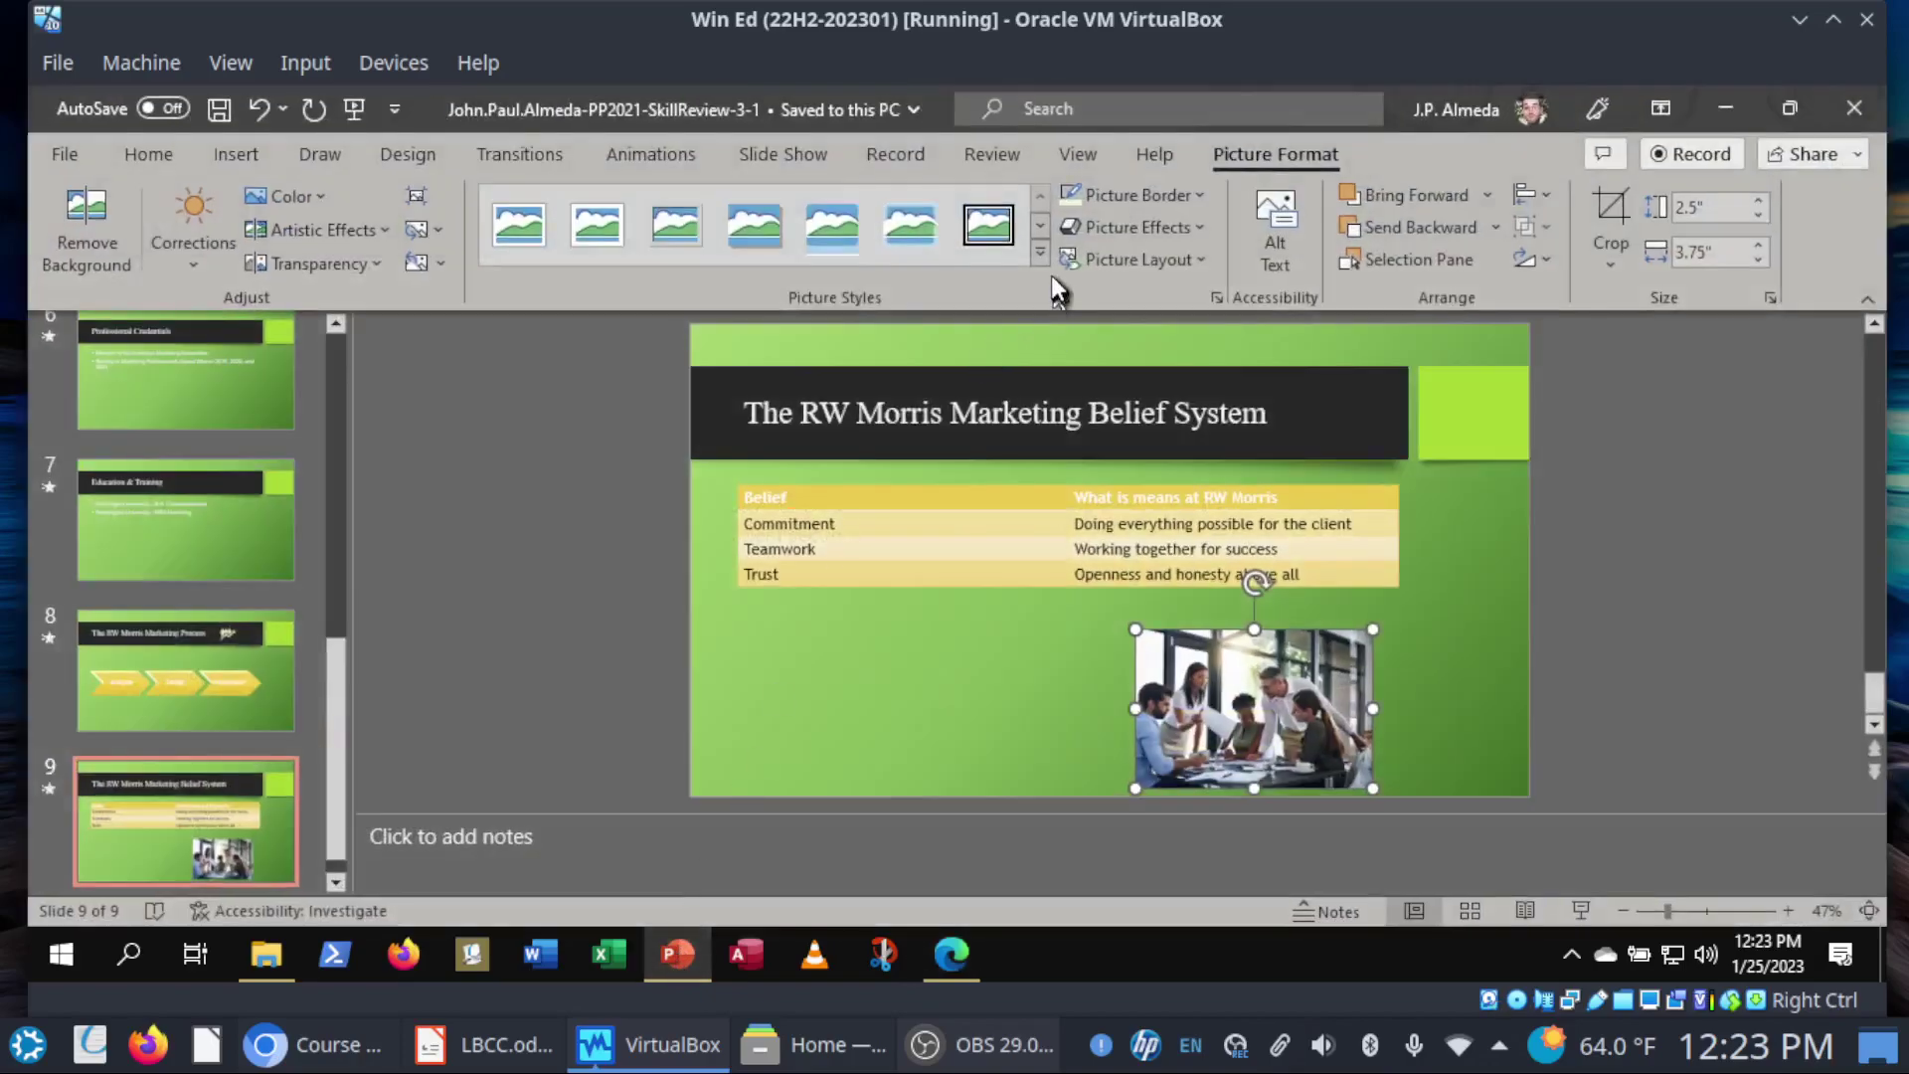
Step: Apply the Simple Frame, White picture style to slide 9's picture, and save the presentation
left_click(1041, 259)
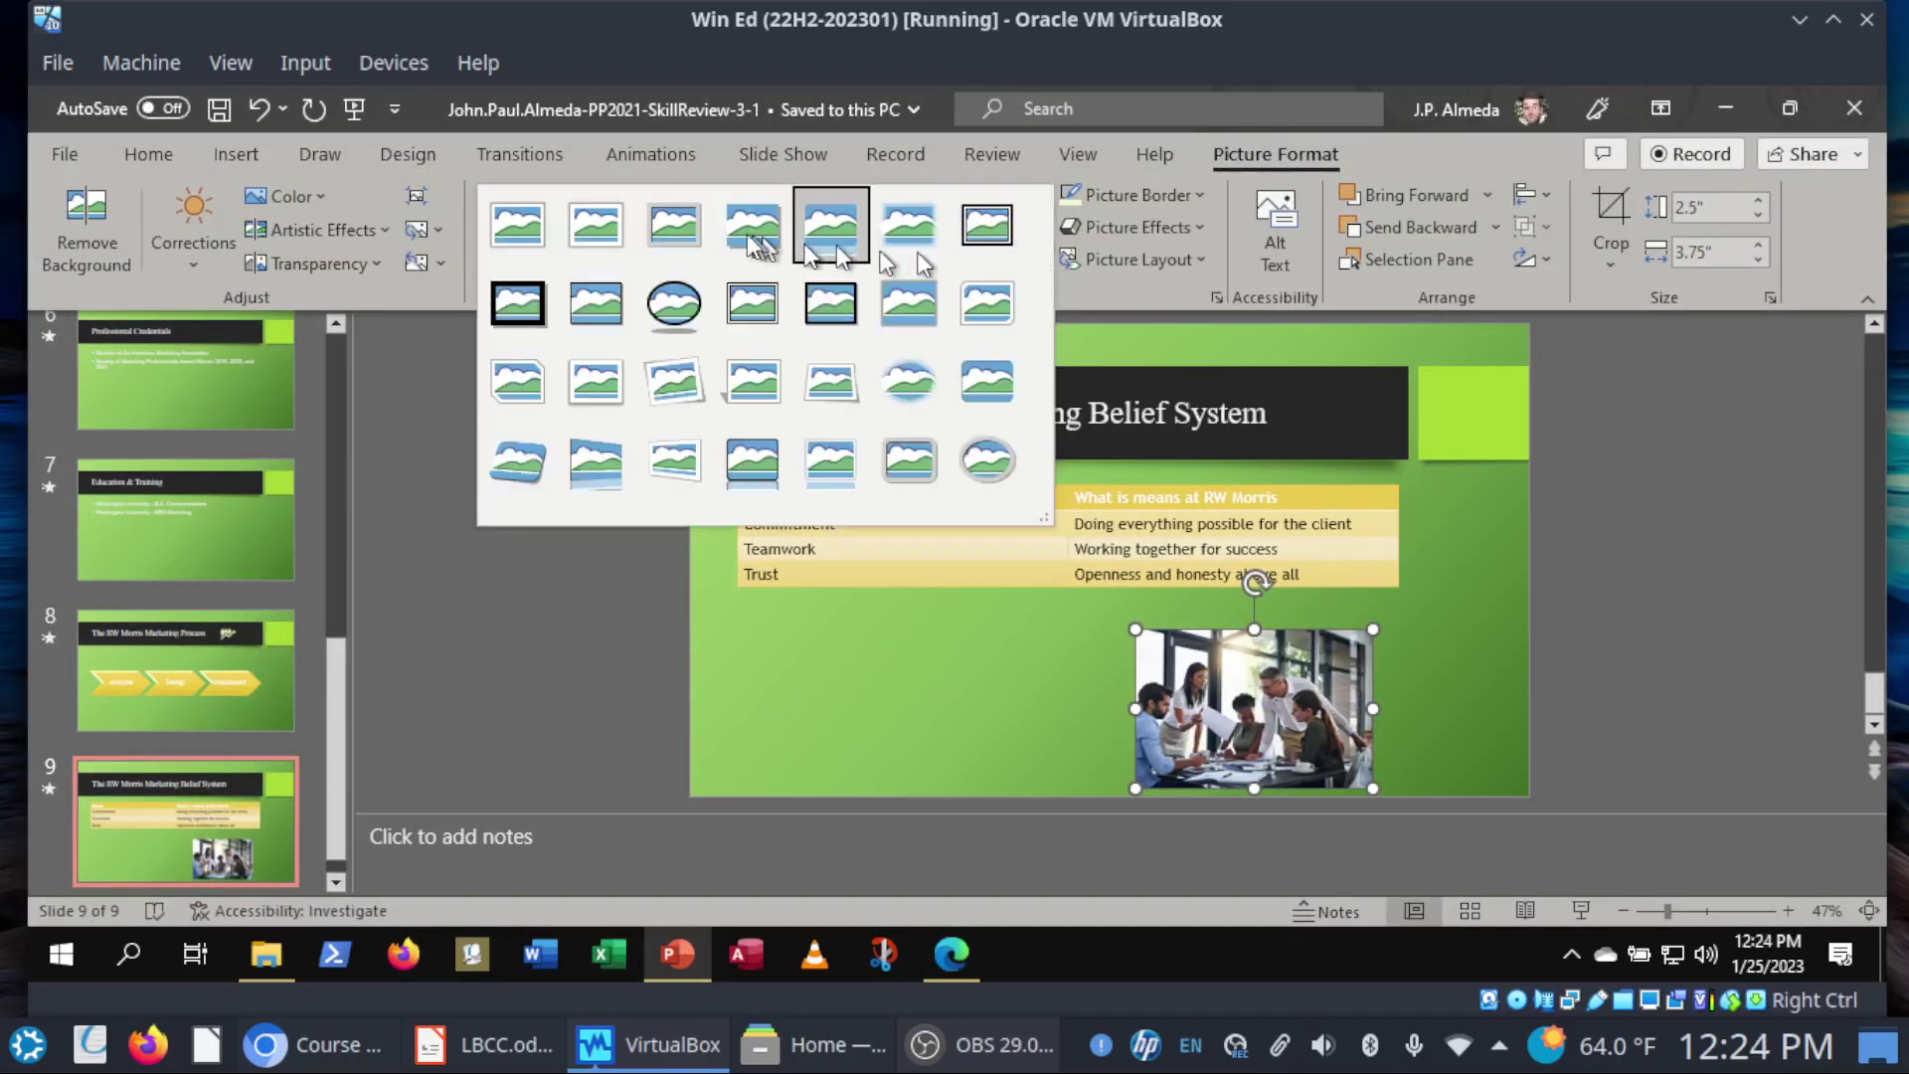
left_click(515, 223)
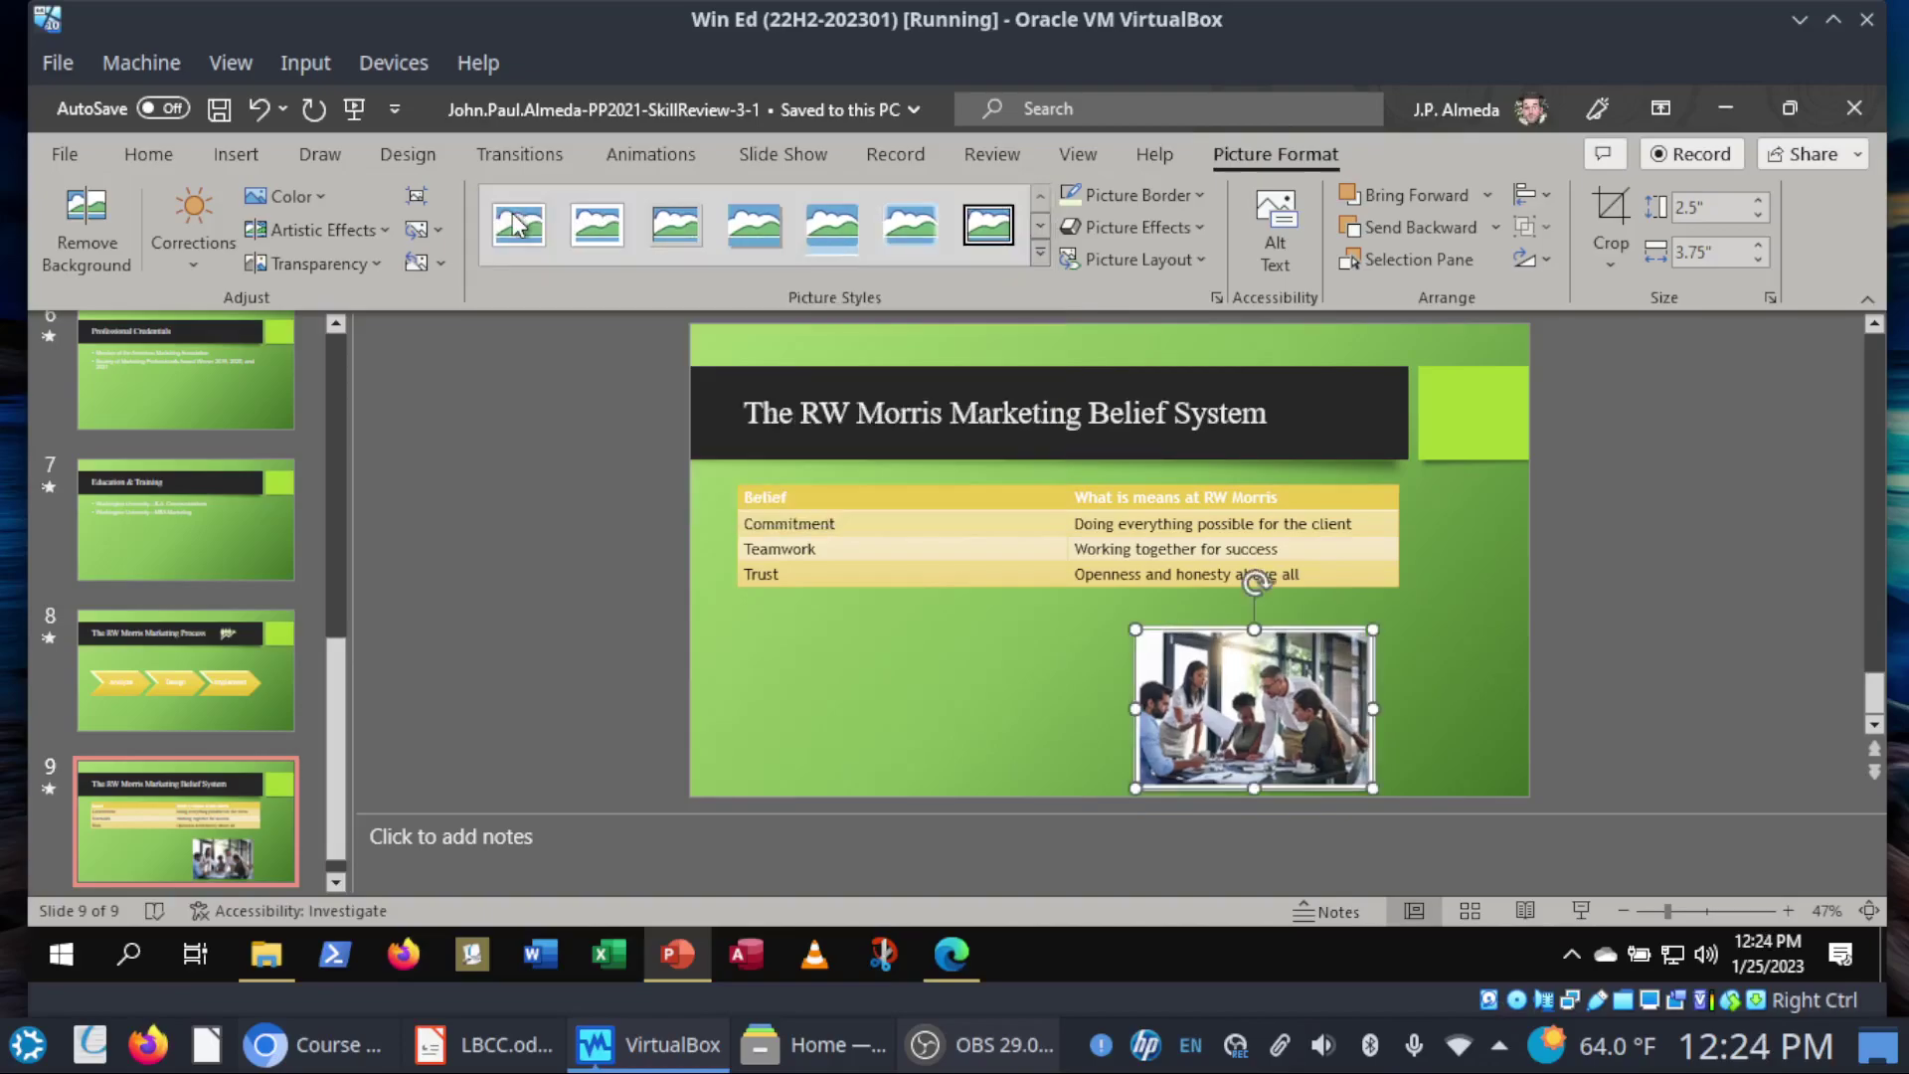
left_click(220, 109)
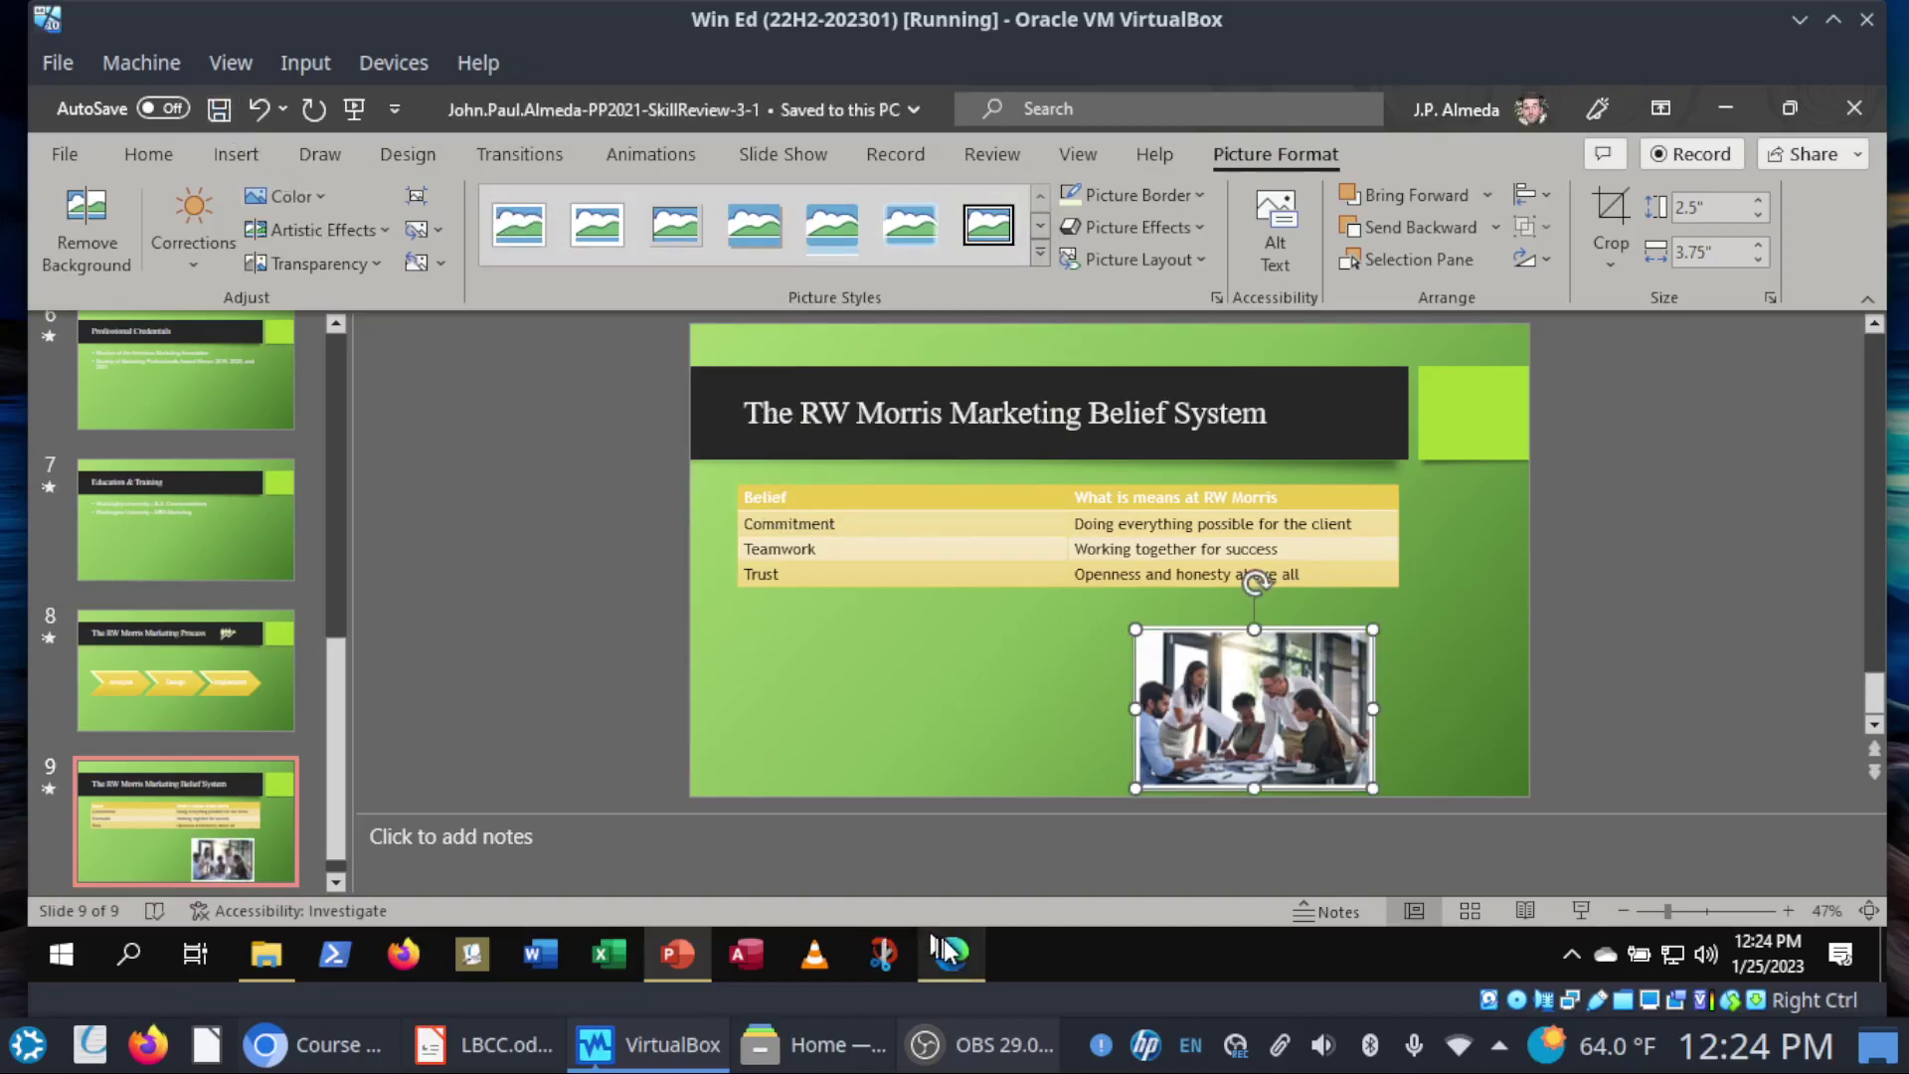
Step: Mark step 13c complete in the SIMnet checklist
left_click(945, 952)
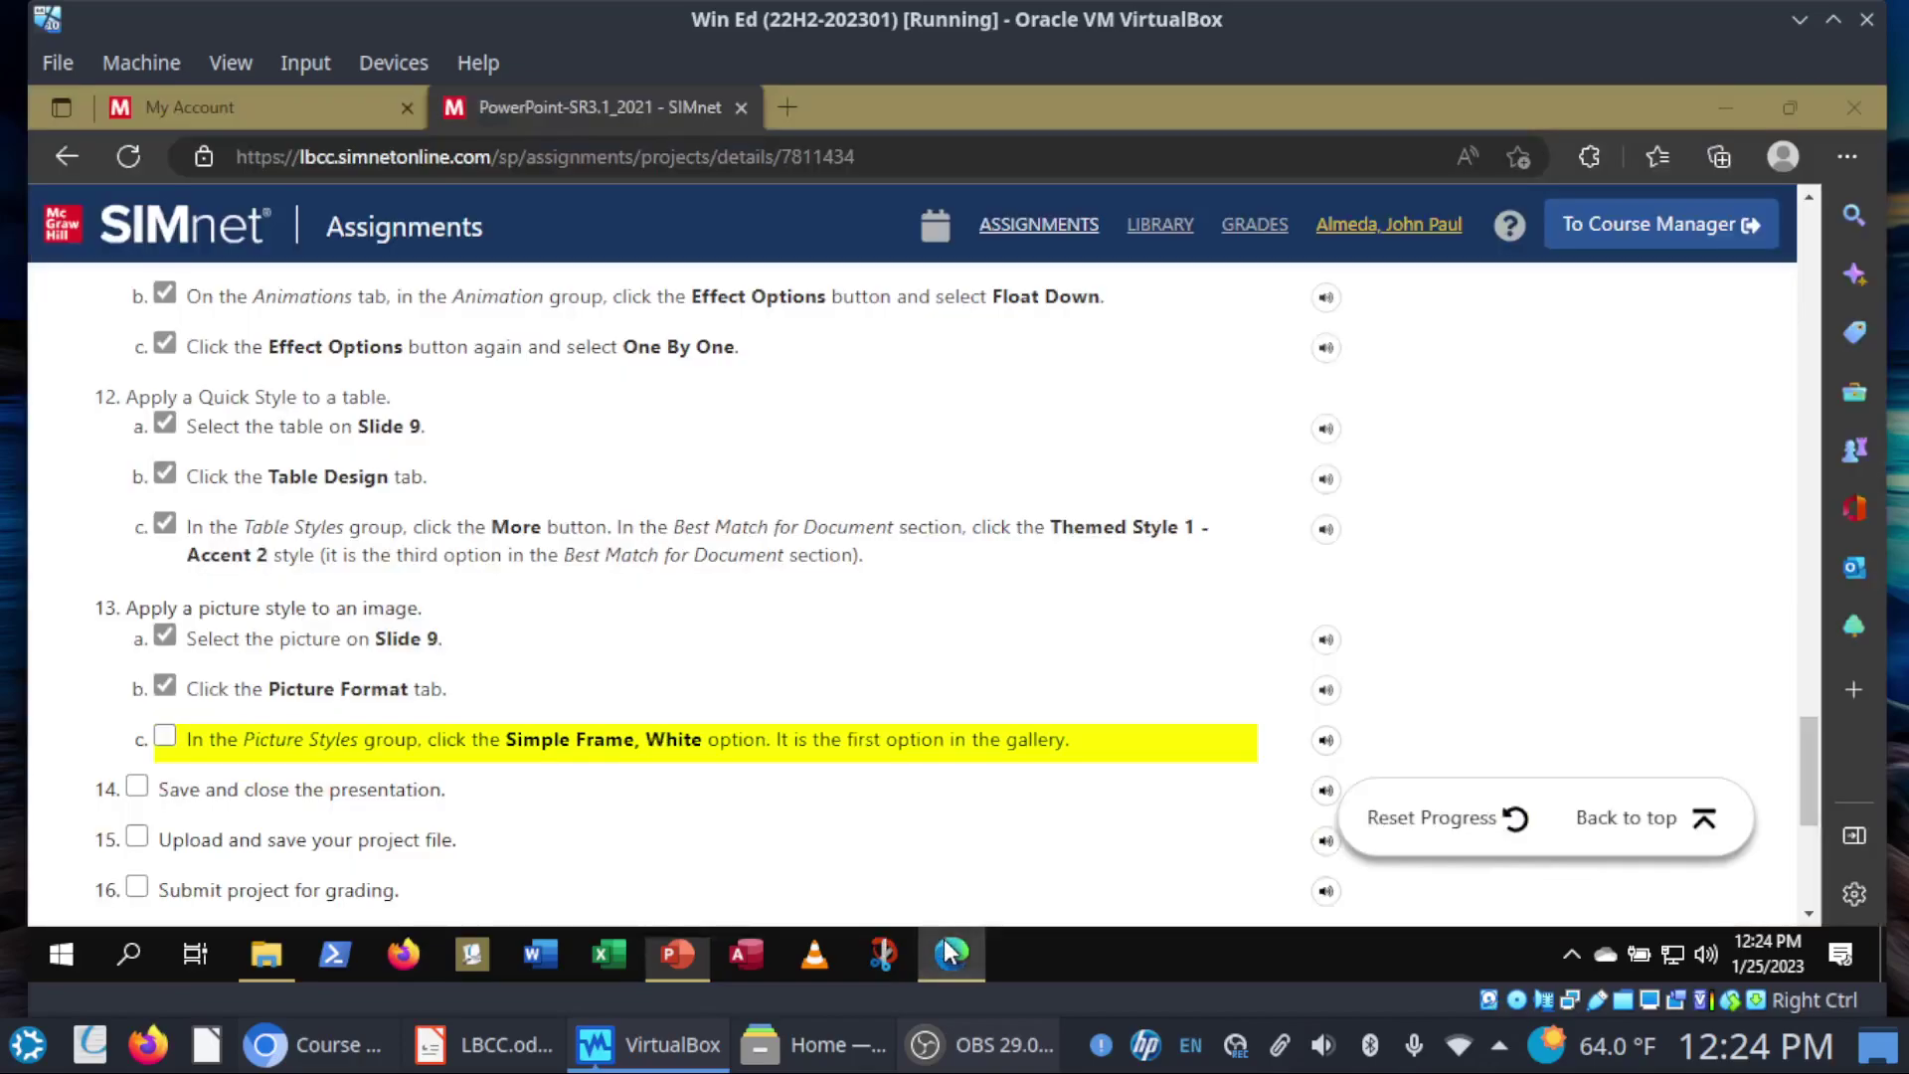
left_click(164, 736)
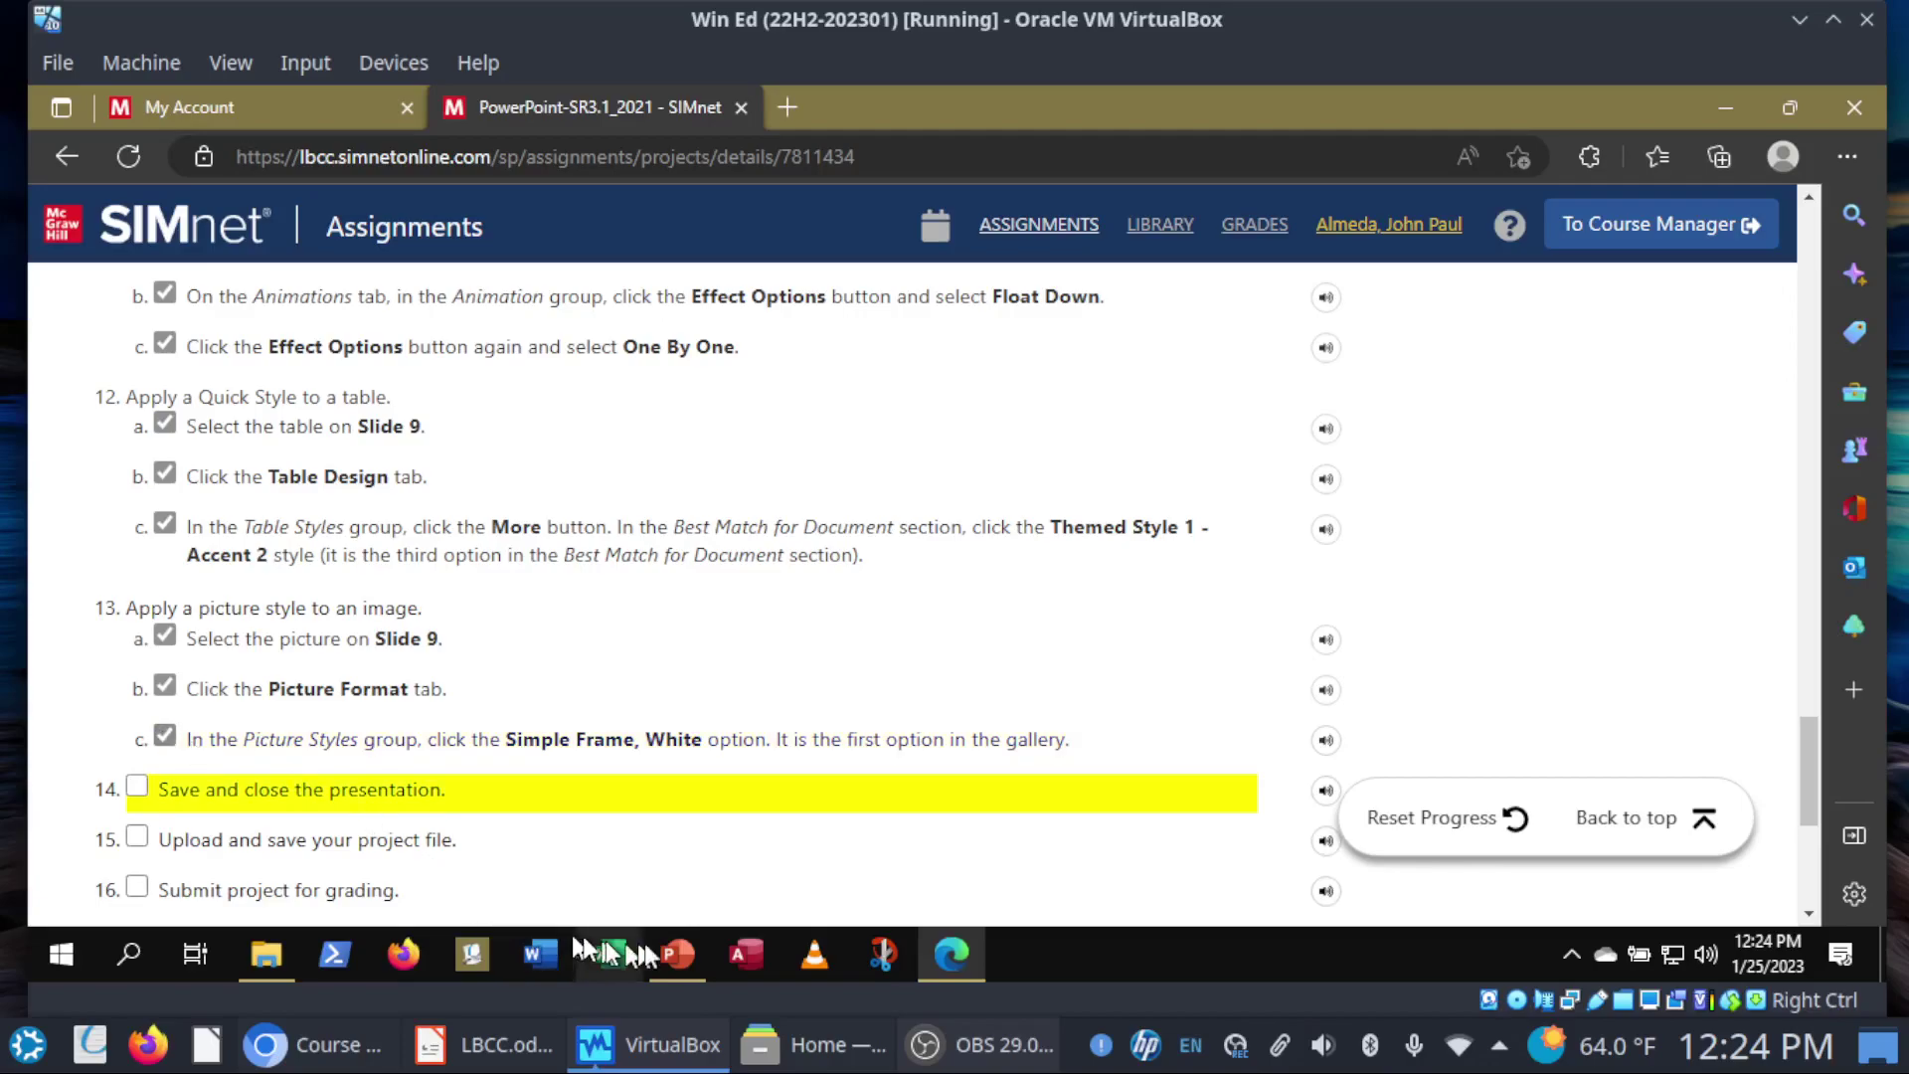
Step: Save the finished presentation in PowerPoint and close it
left_click(676, 952)
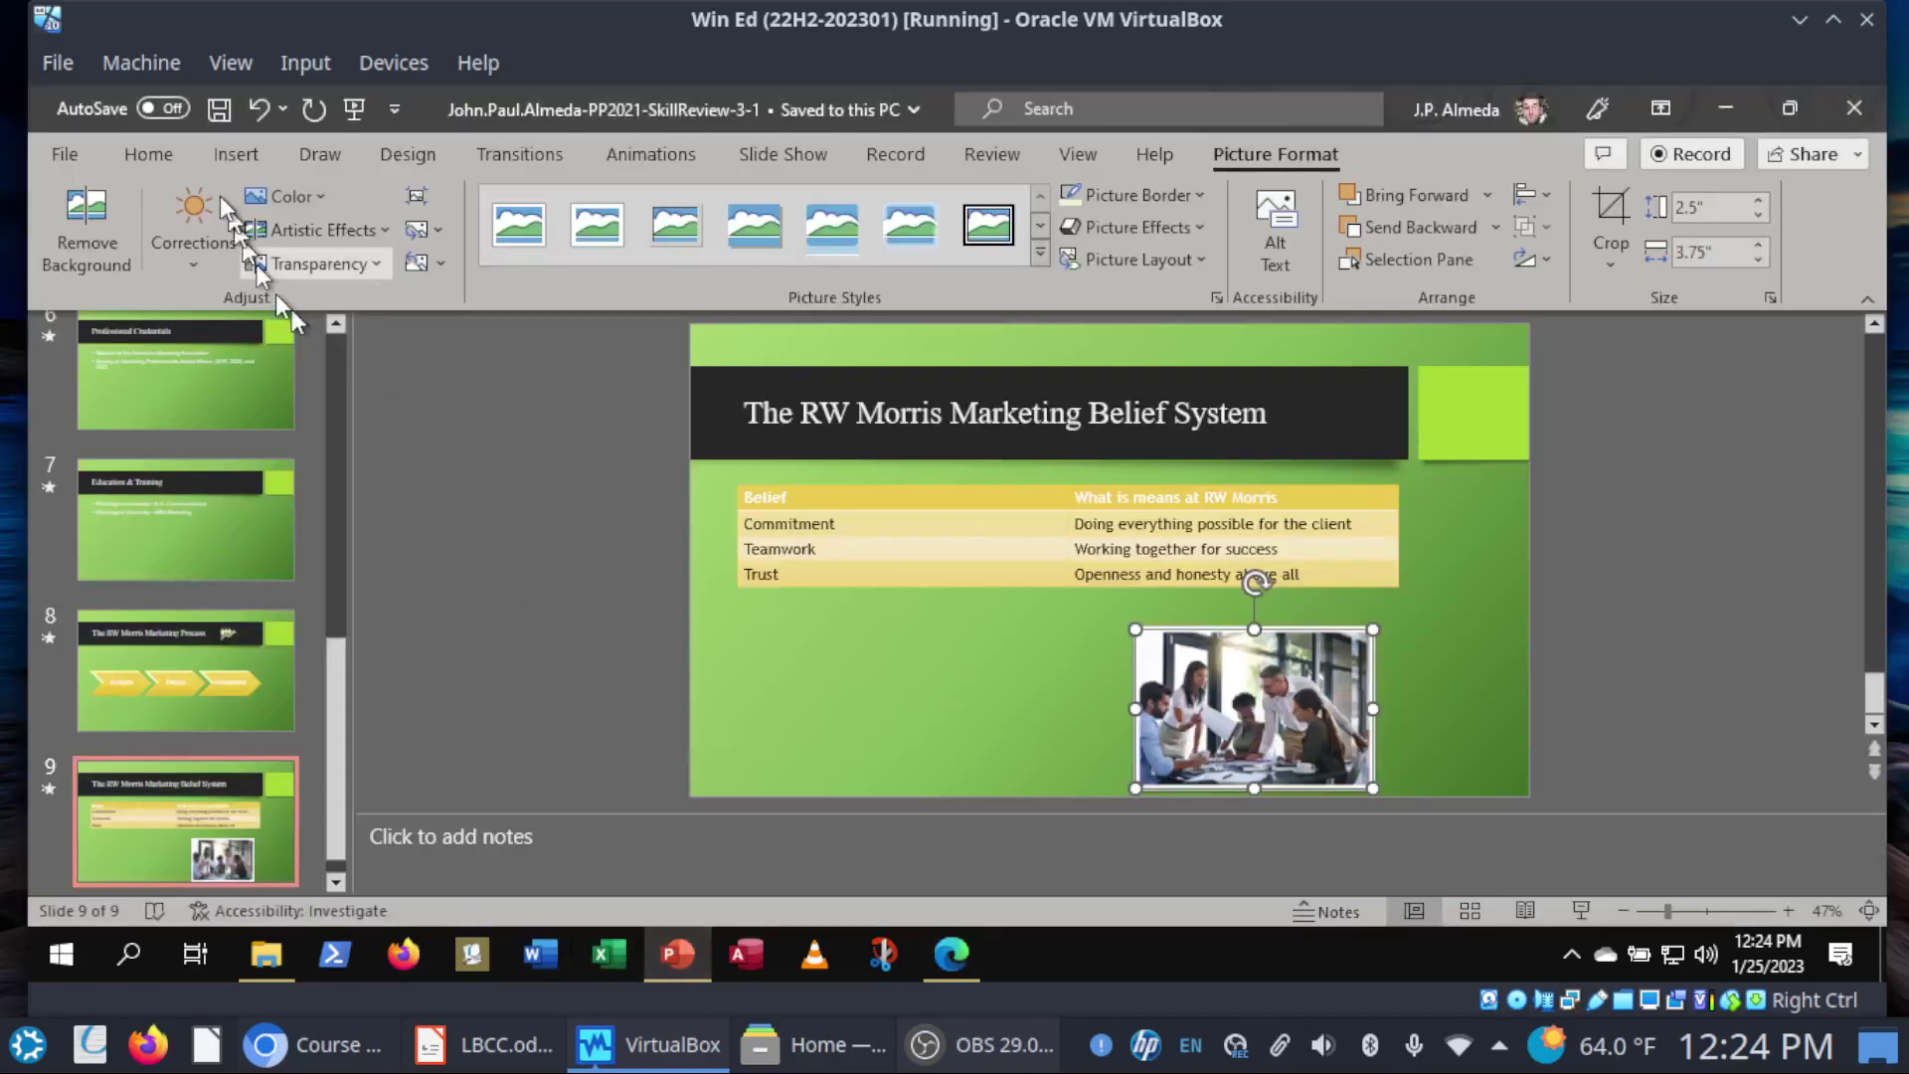
left_click(213, 110)
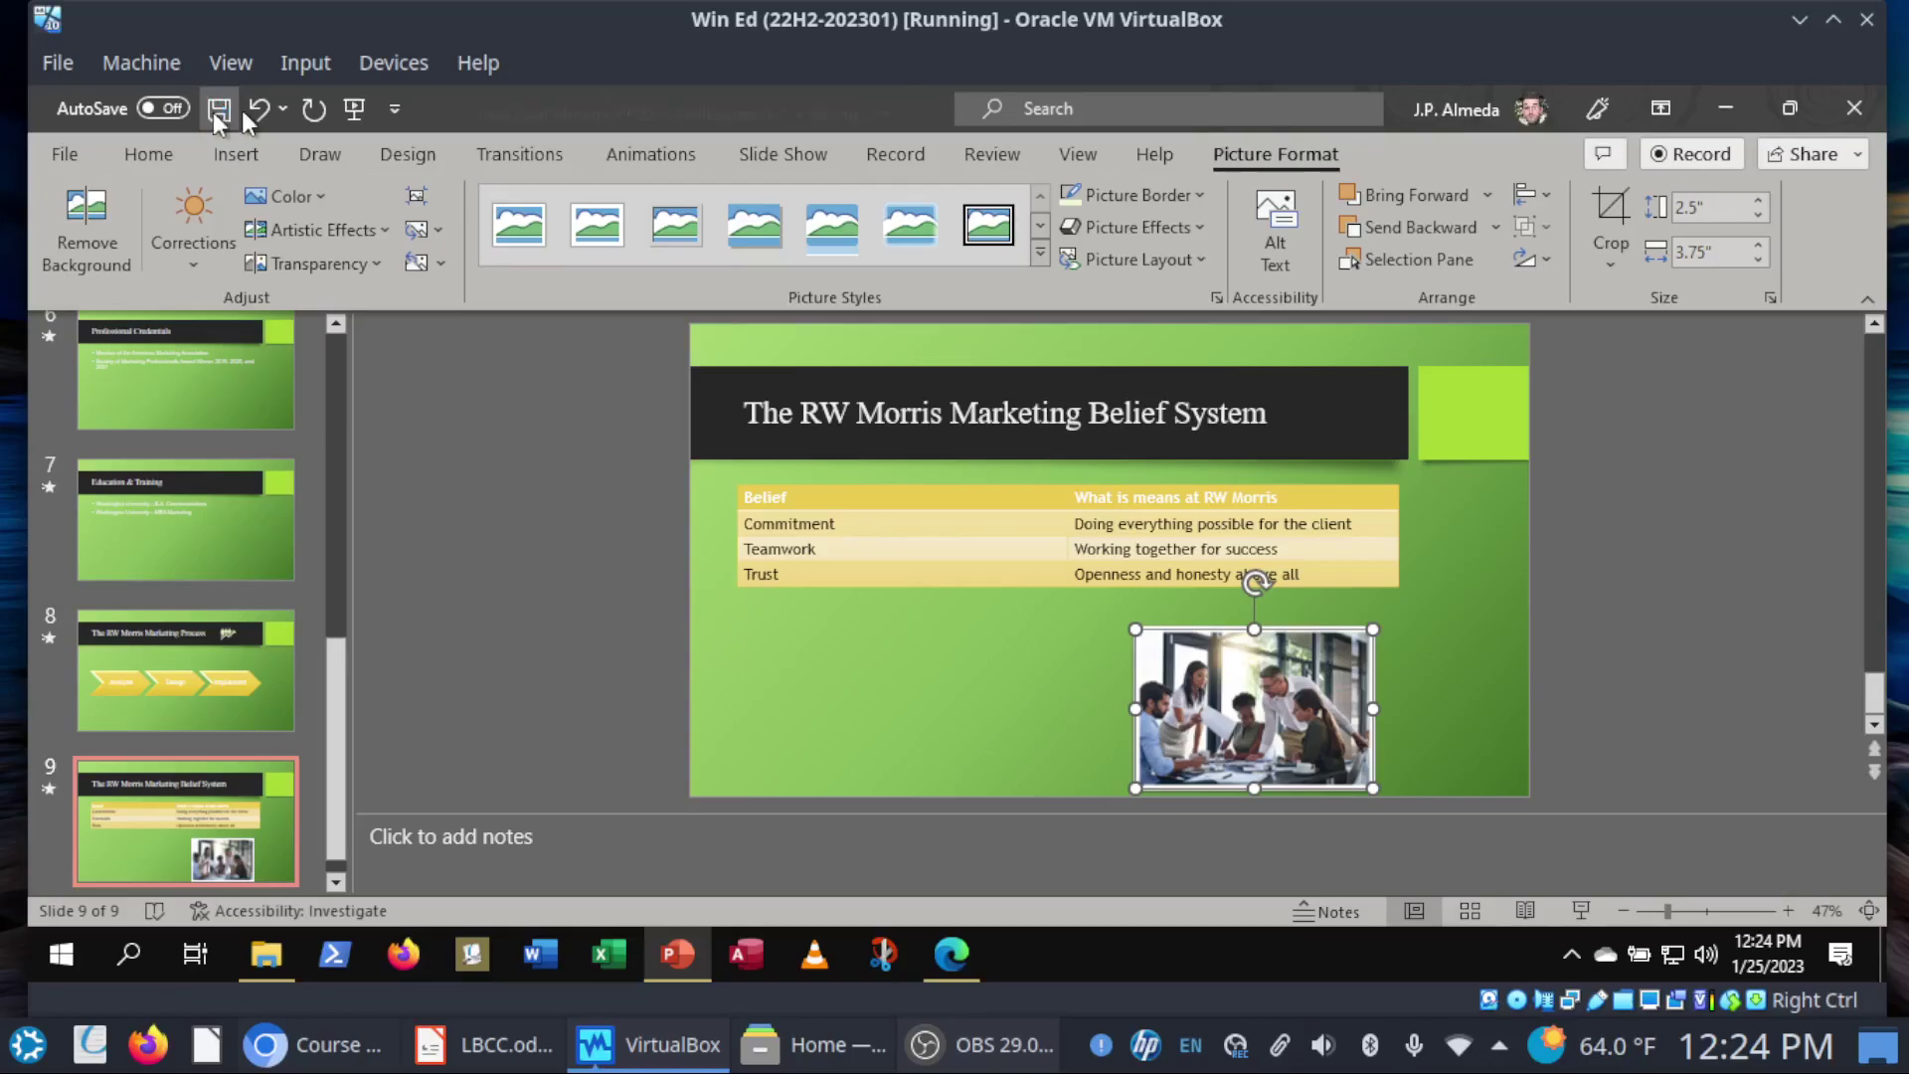
left_click(1871, 117)
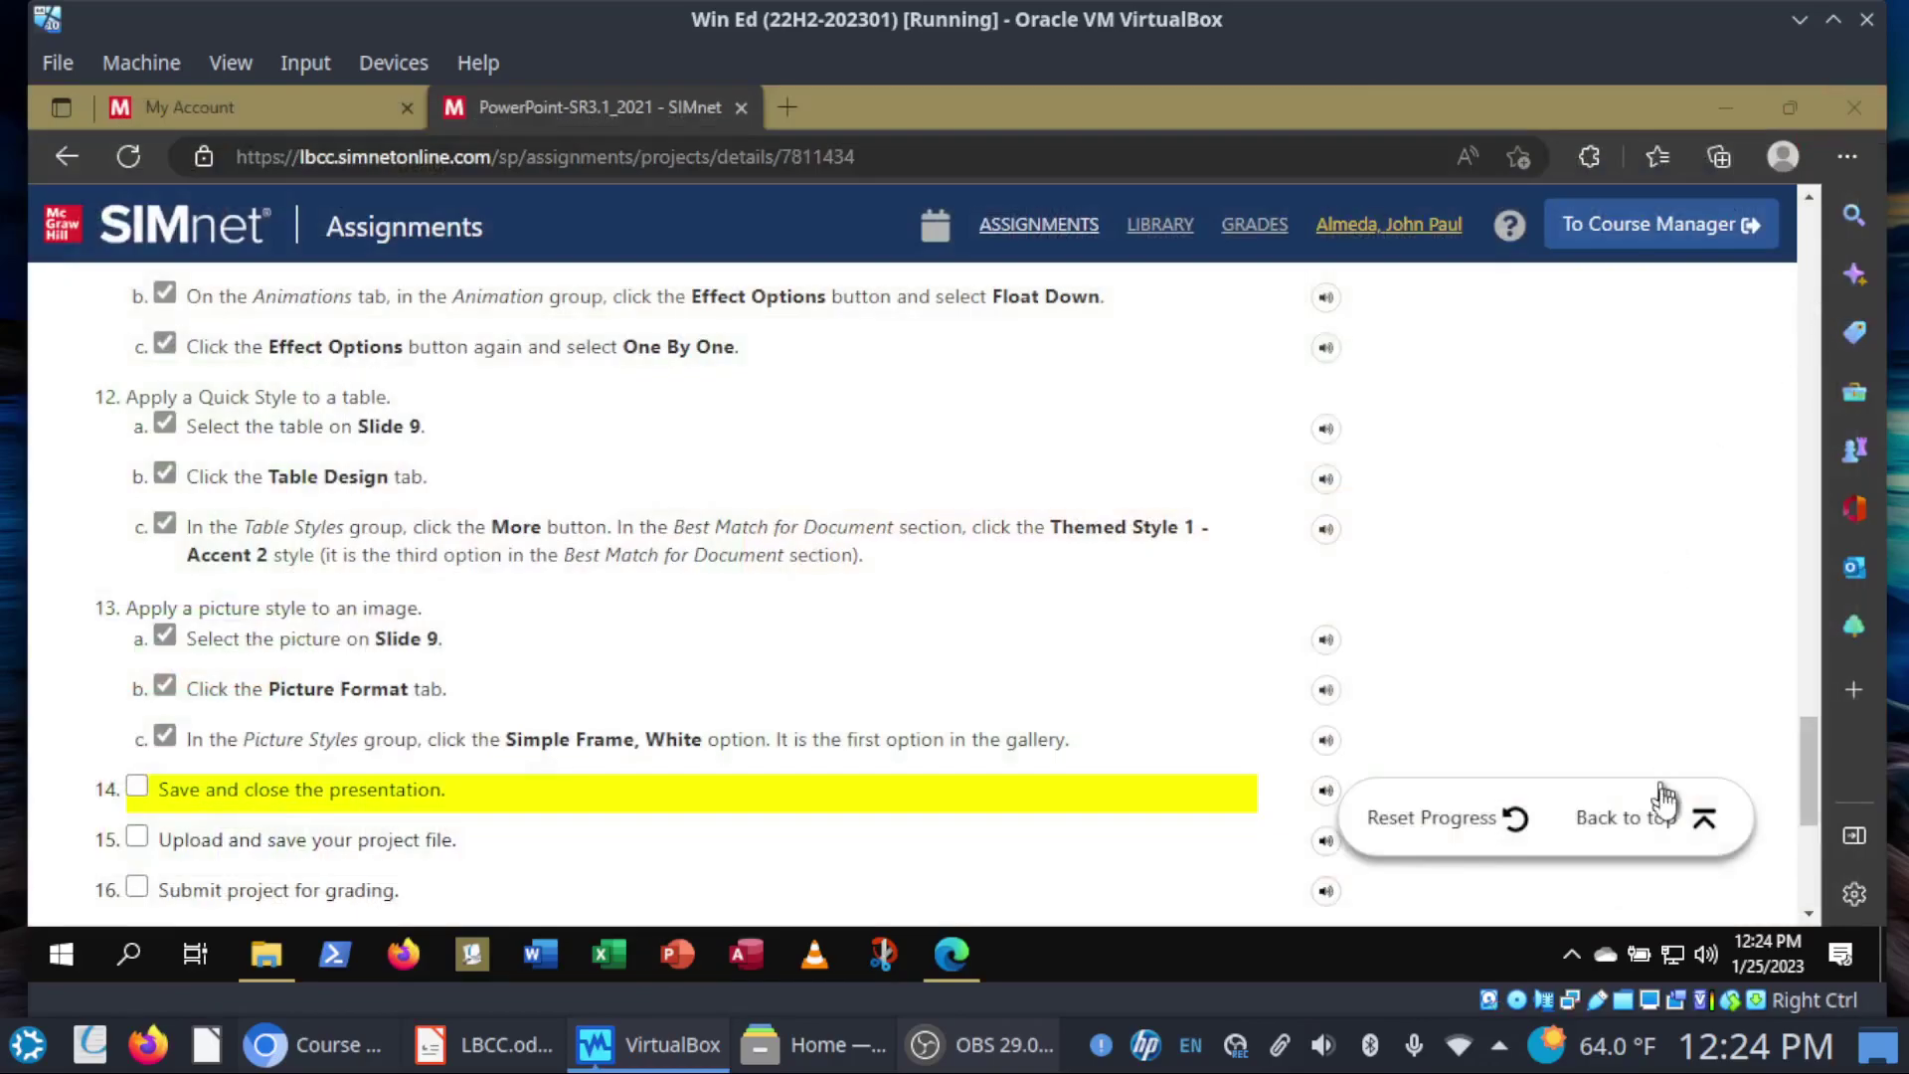
Step: Upload the SkillReview-3-1 presentation from Downloads to the SIMnet project page and submit it for grading
left_click(1636, 820)
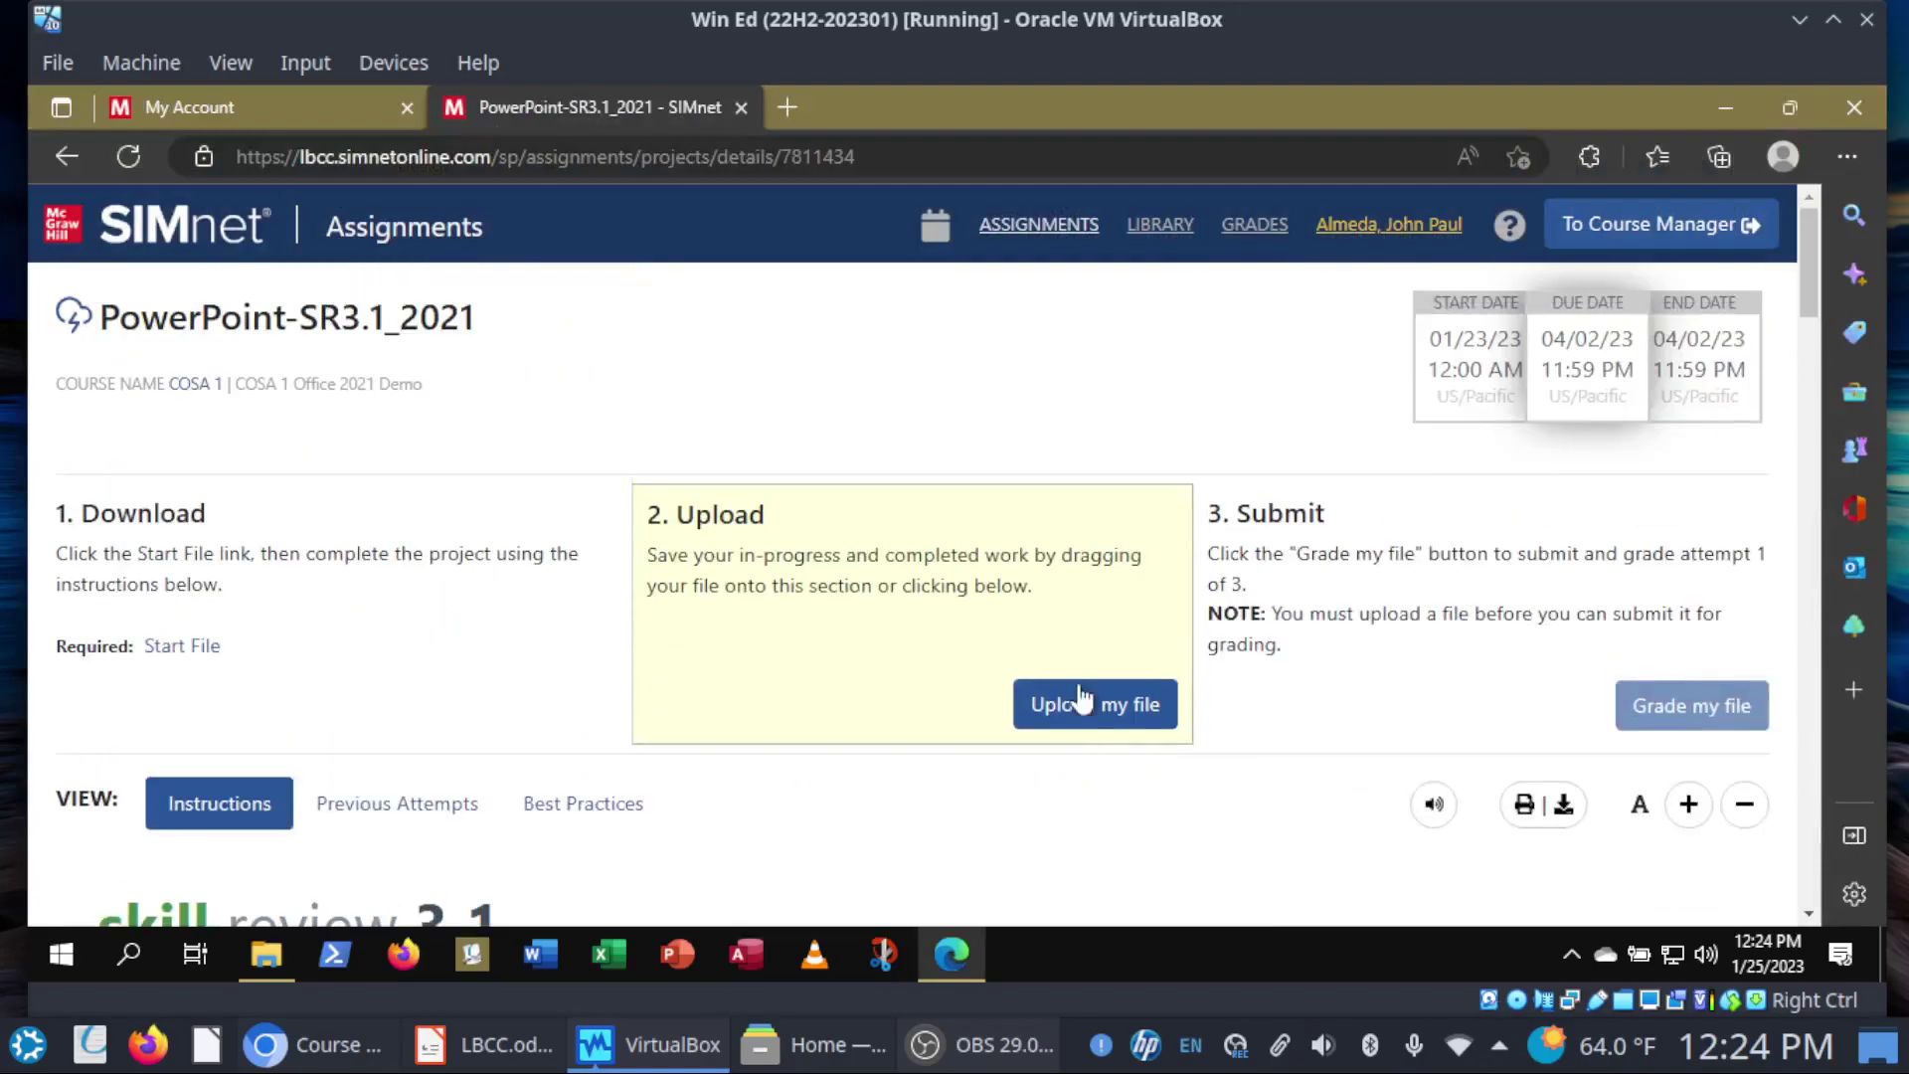
left_click(1094, 710)
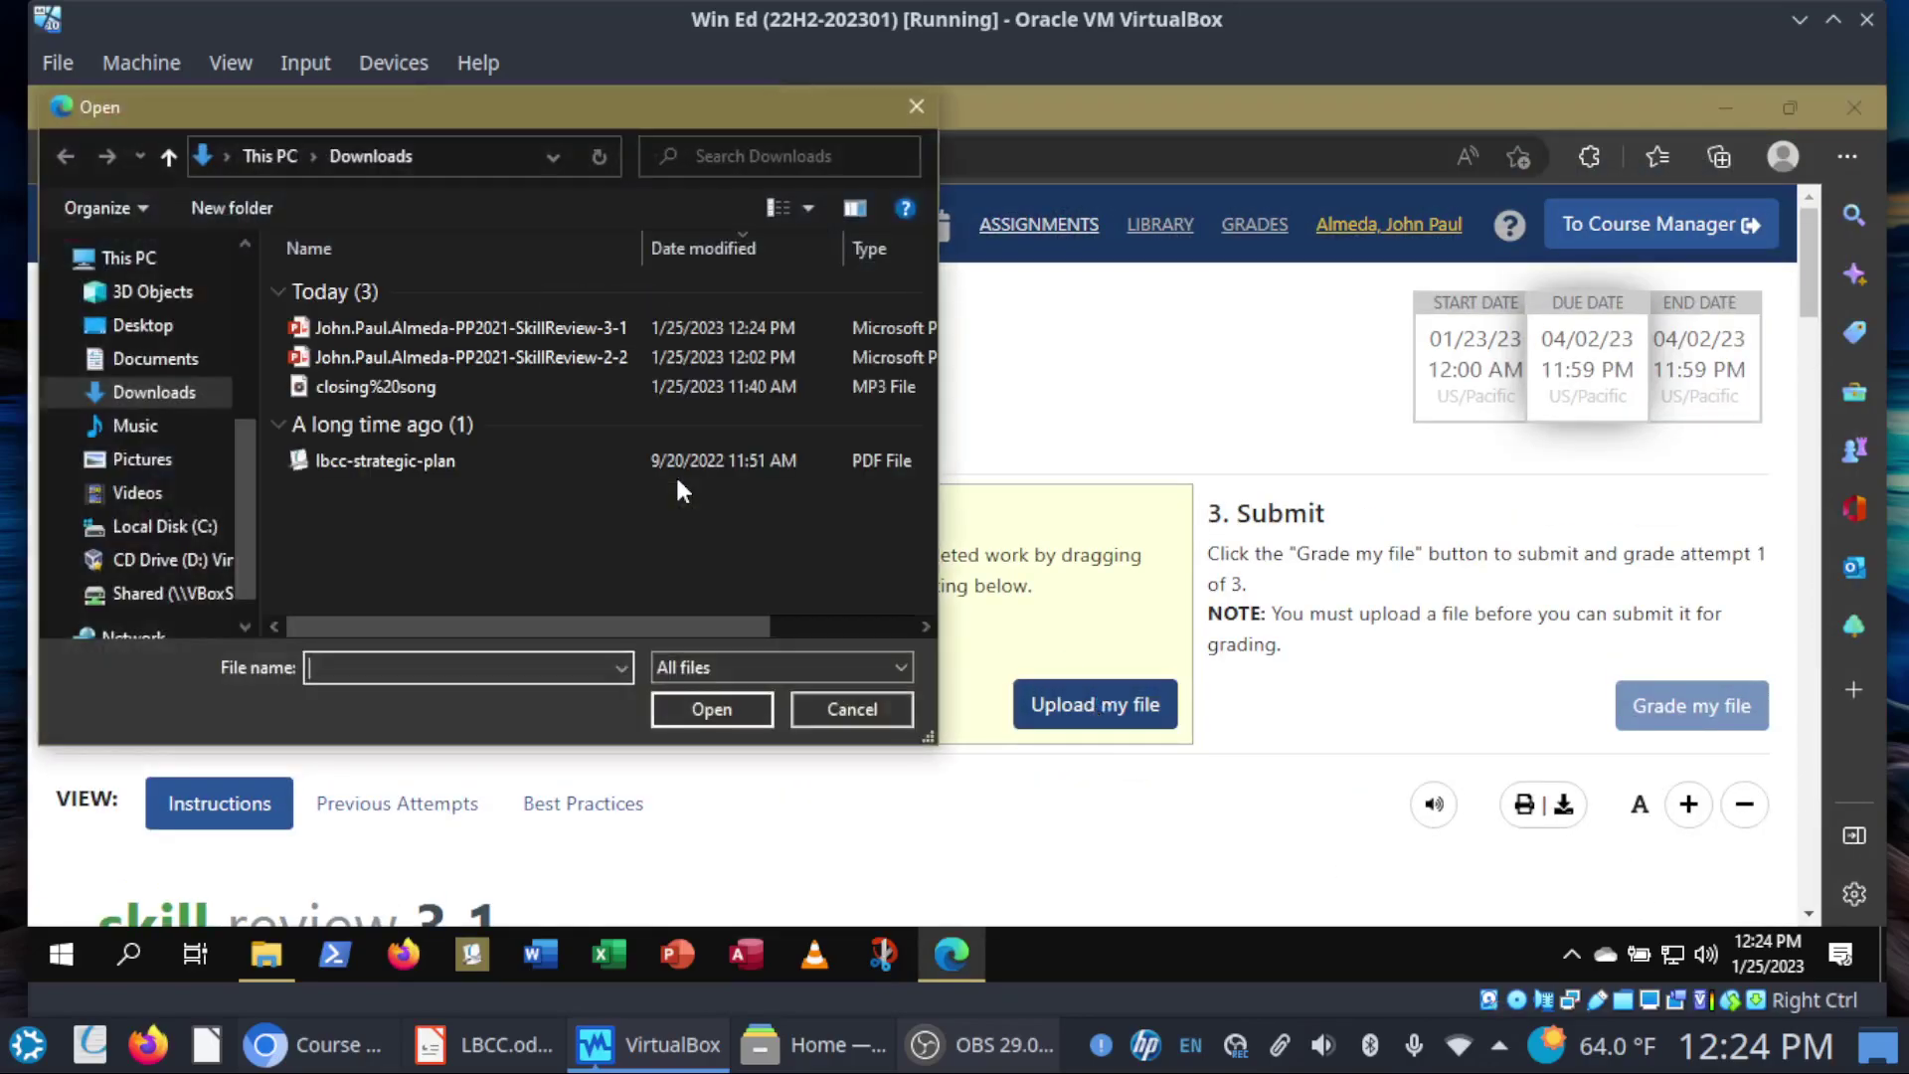
left_click(459, 329)
double_click(457, 327)
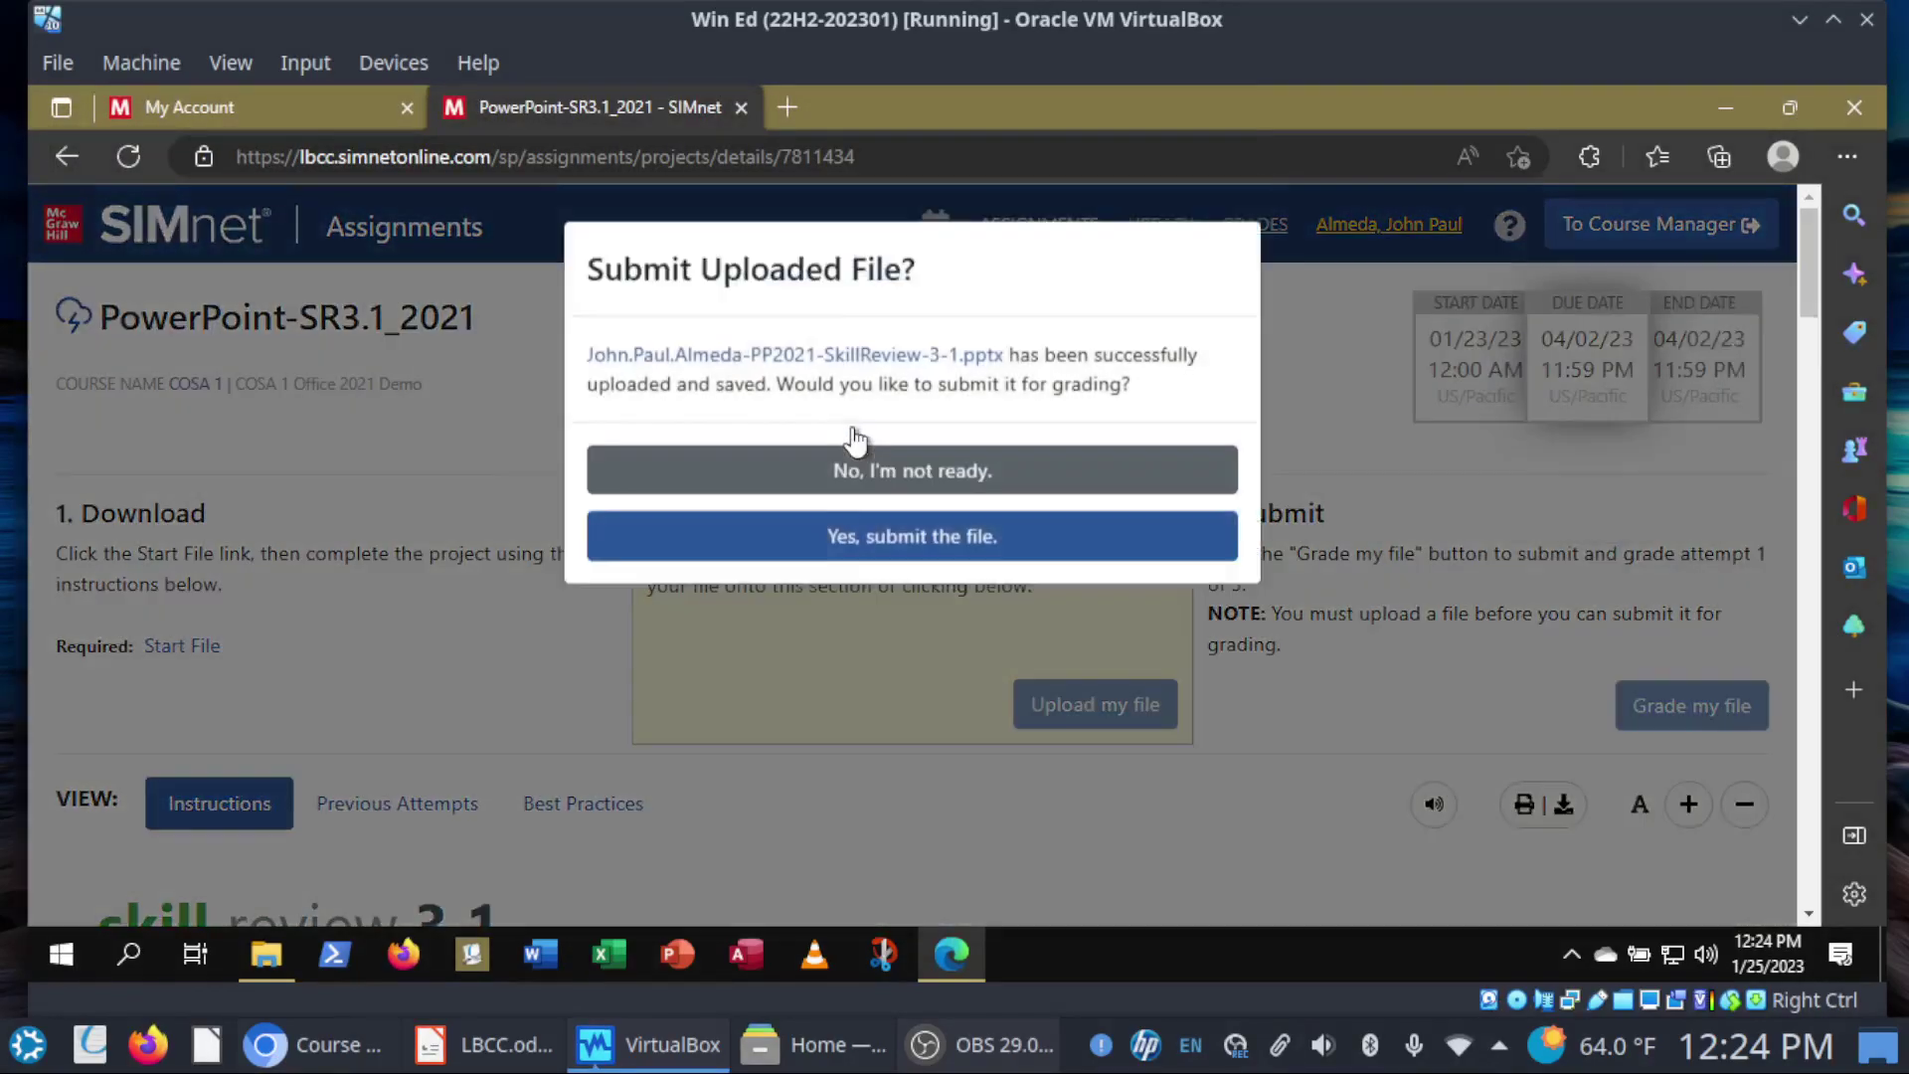
left_click(924, 542)
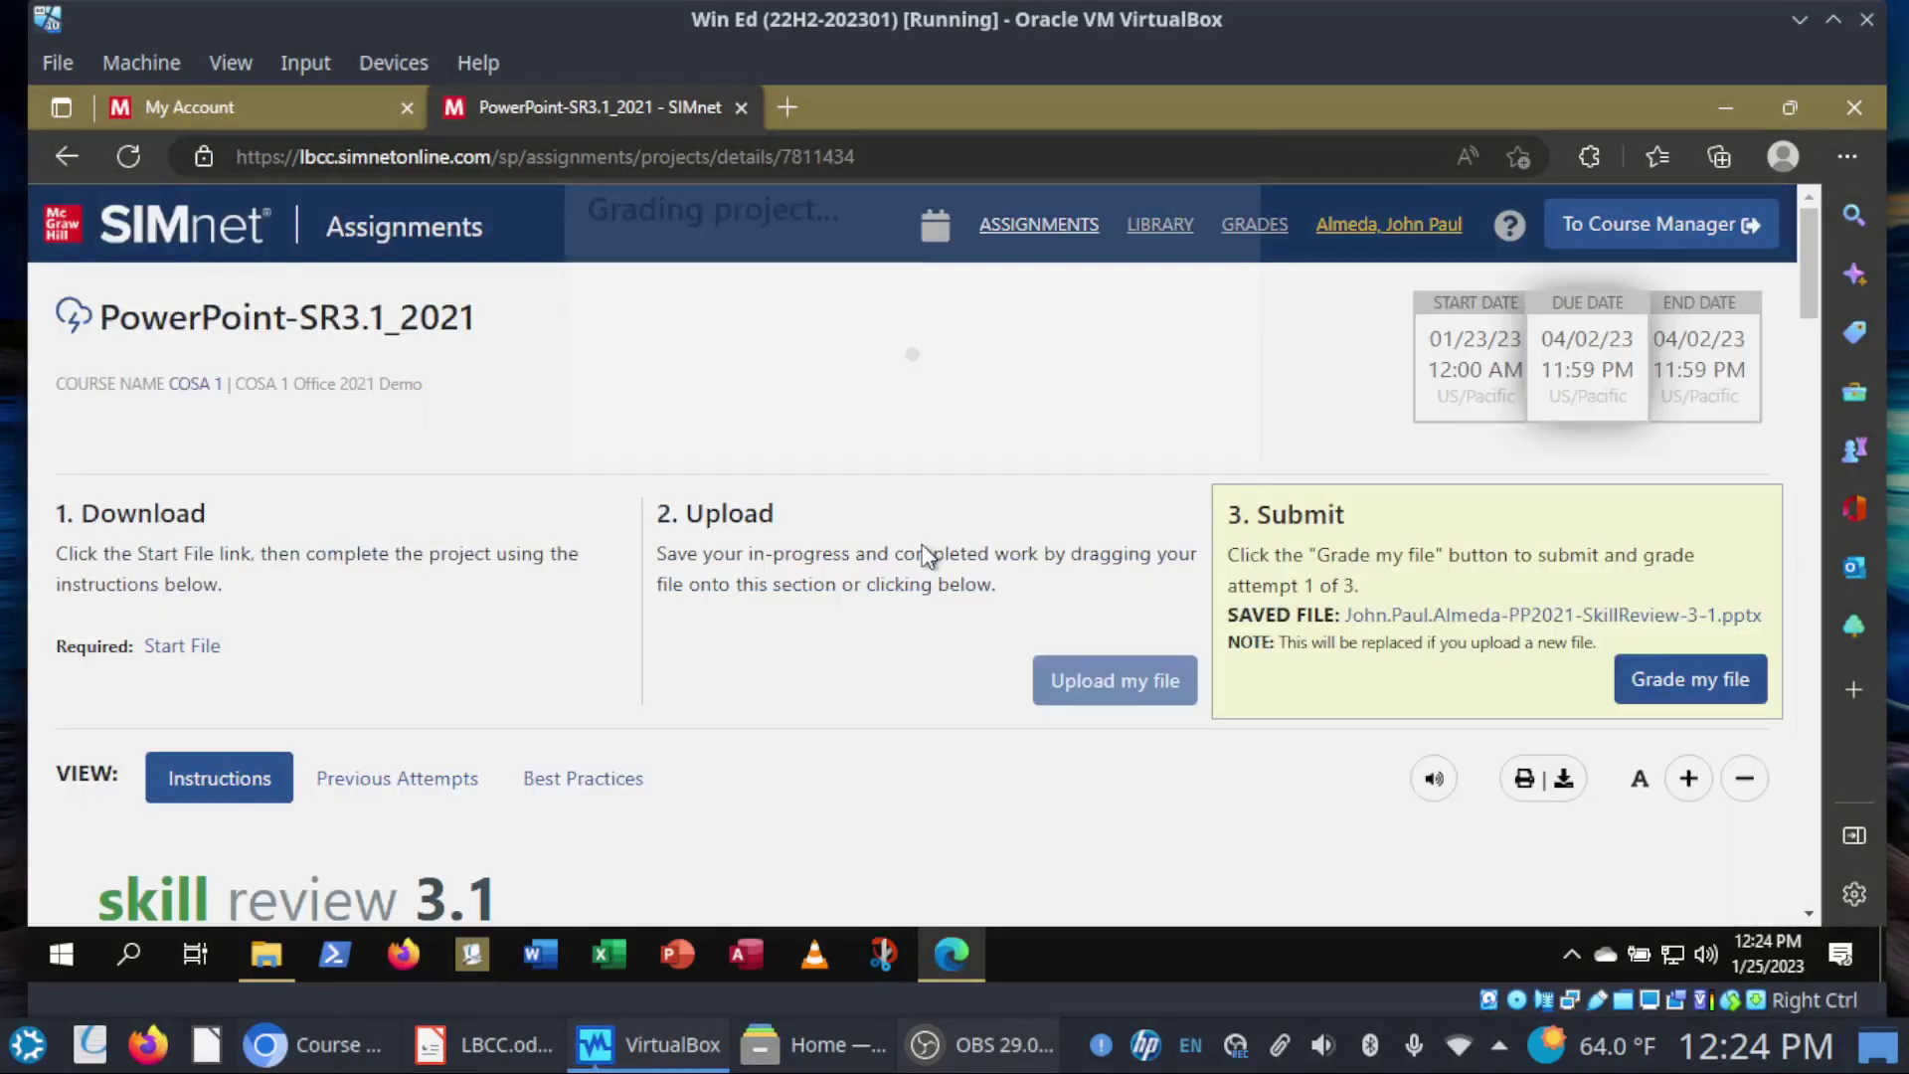